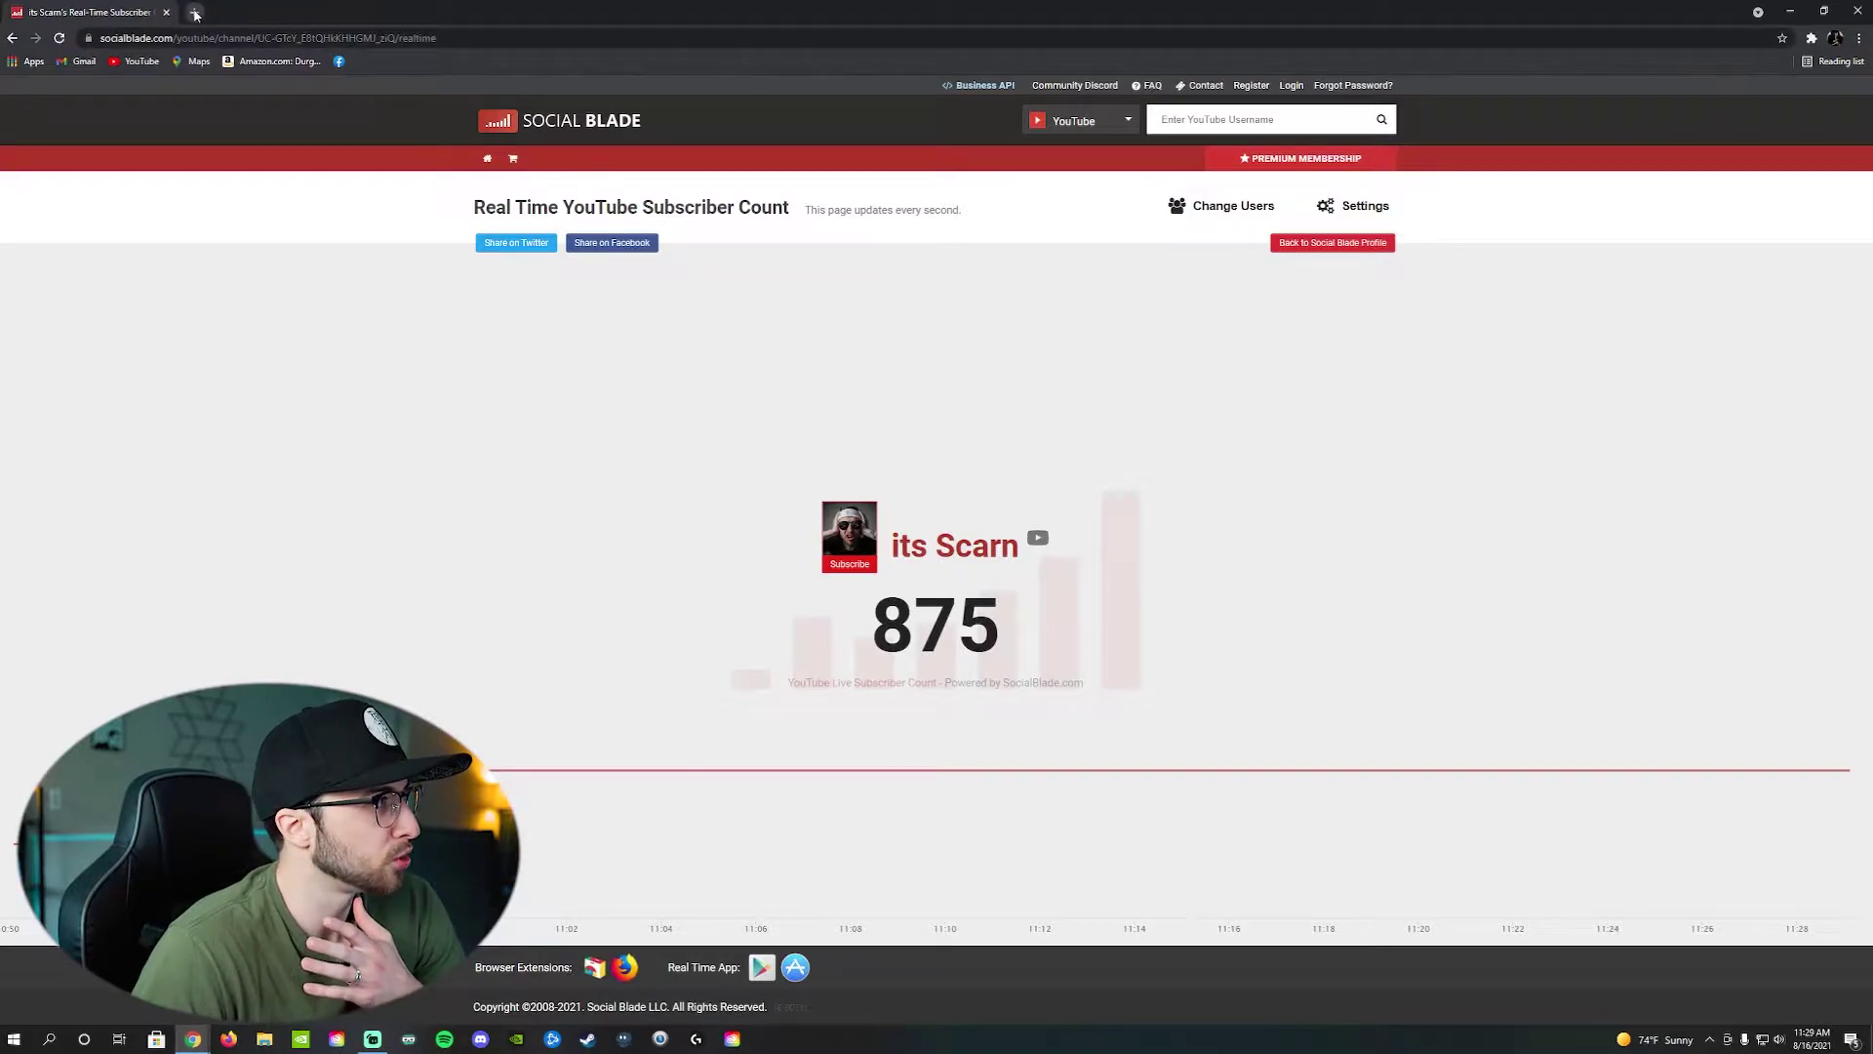
Step: Open a new browser tab and go to the Chrome extensions page through the browser settings
{"action": "left_click", "coordinate": [195, 13]}
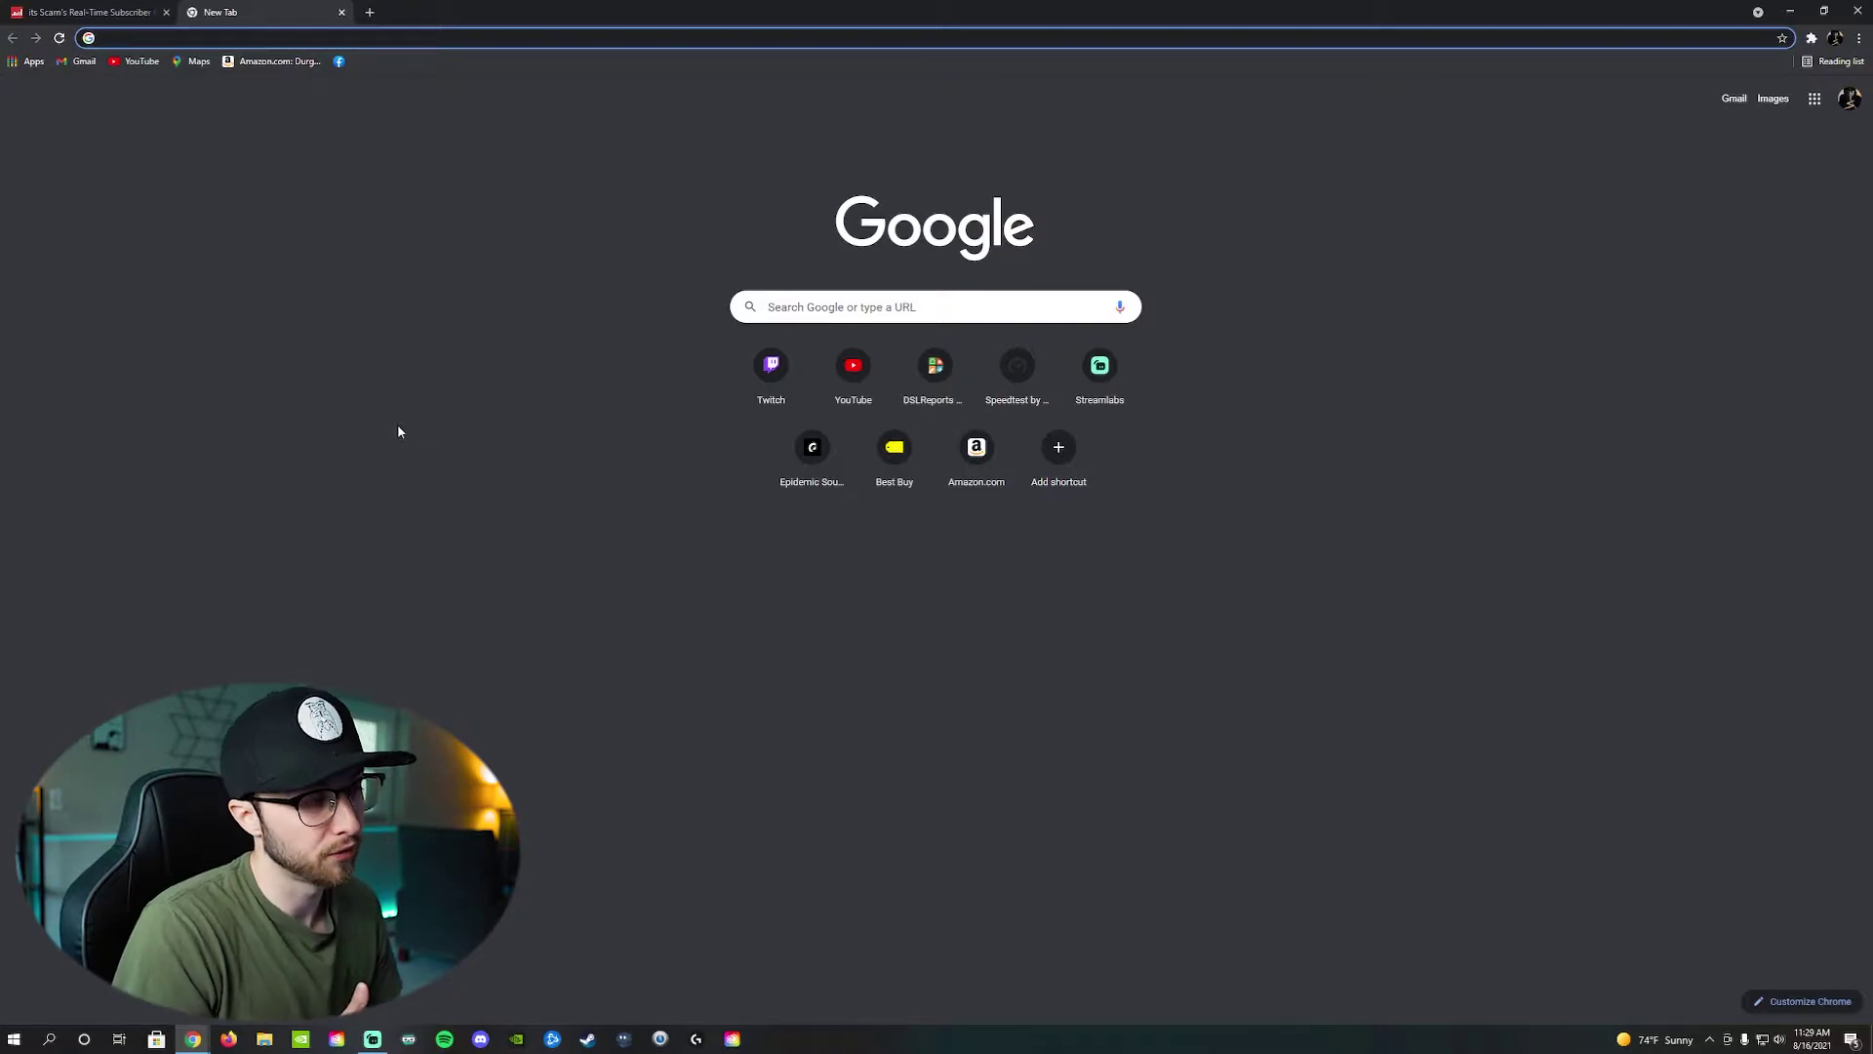
{"action": "left_click", "coordinate": [430, 434]}
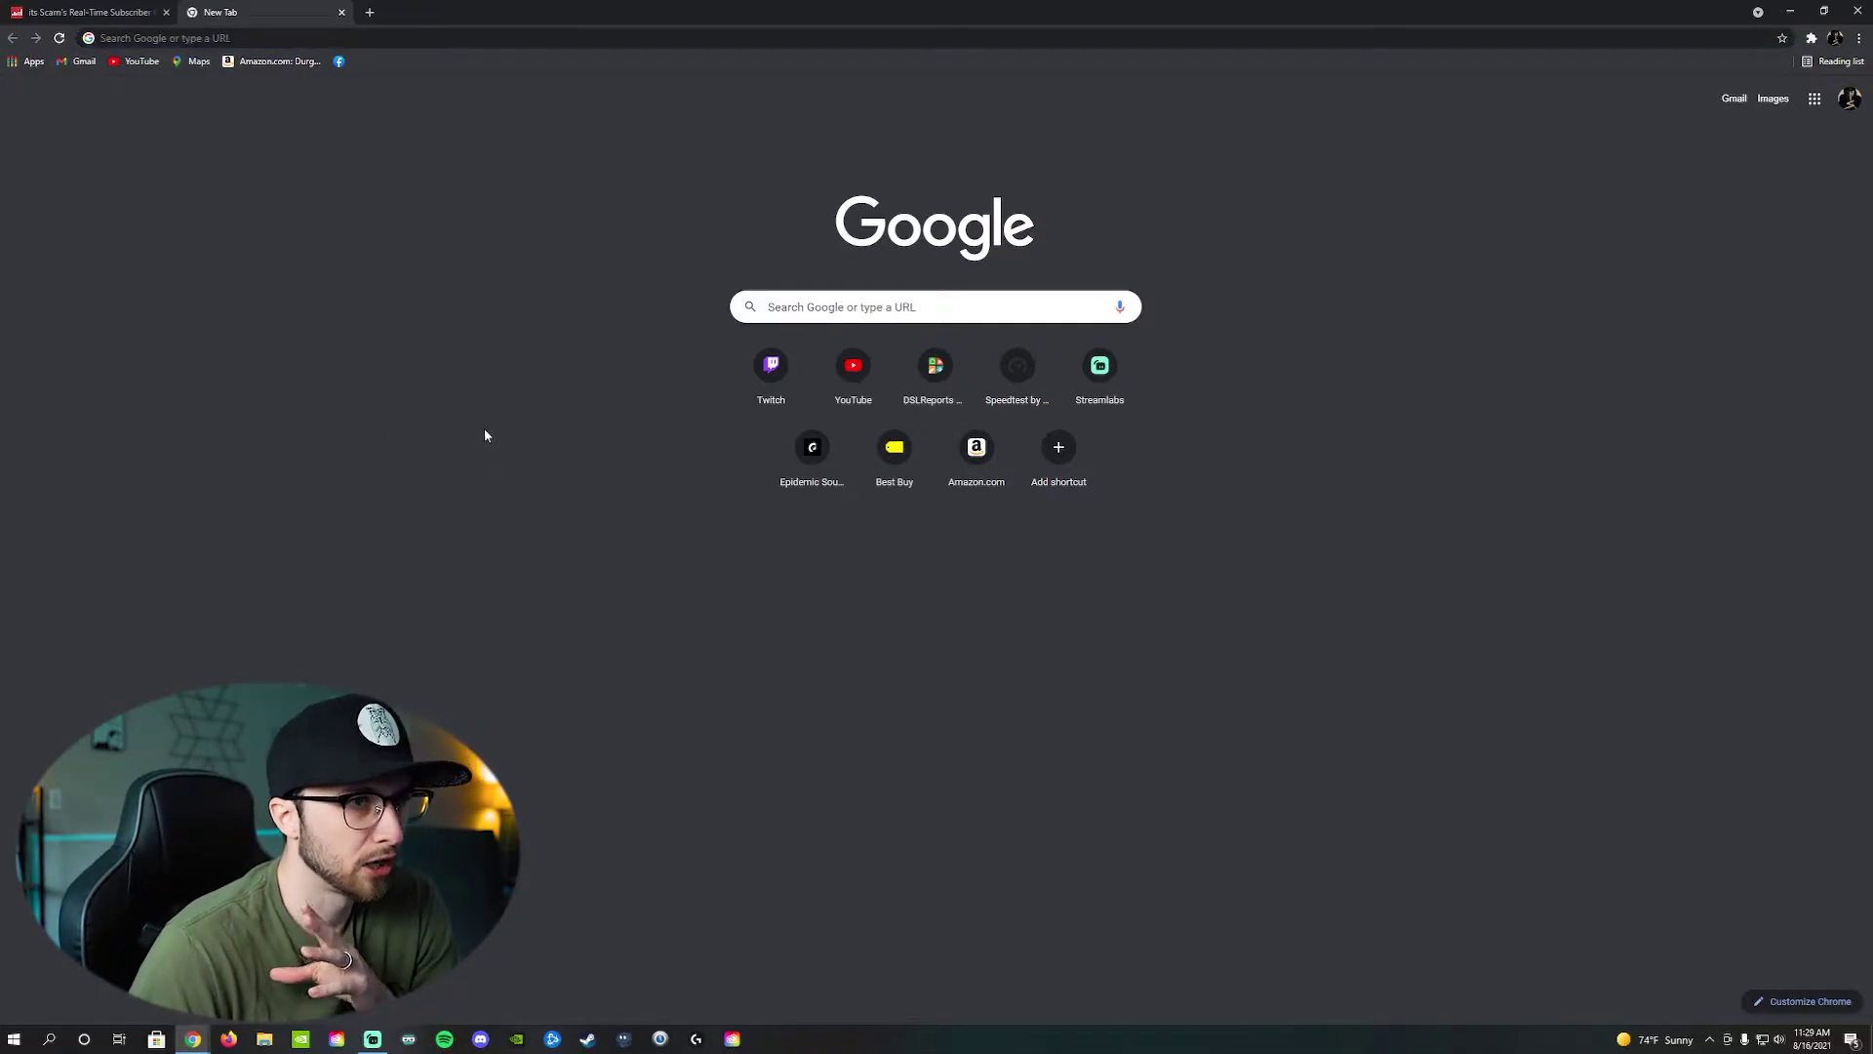
{"action": "left_click", "coordinate": [1859, 39]}
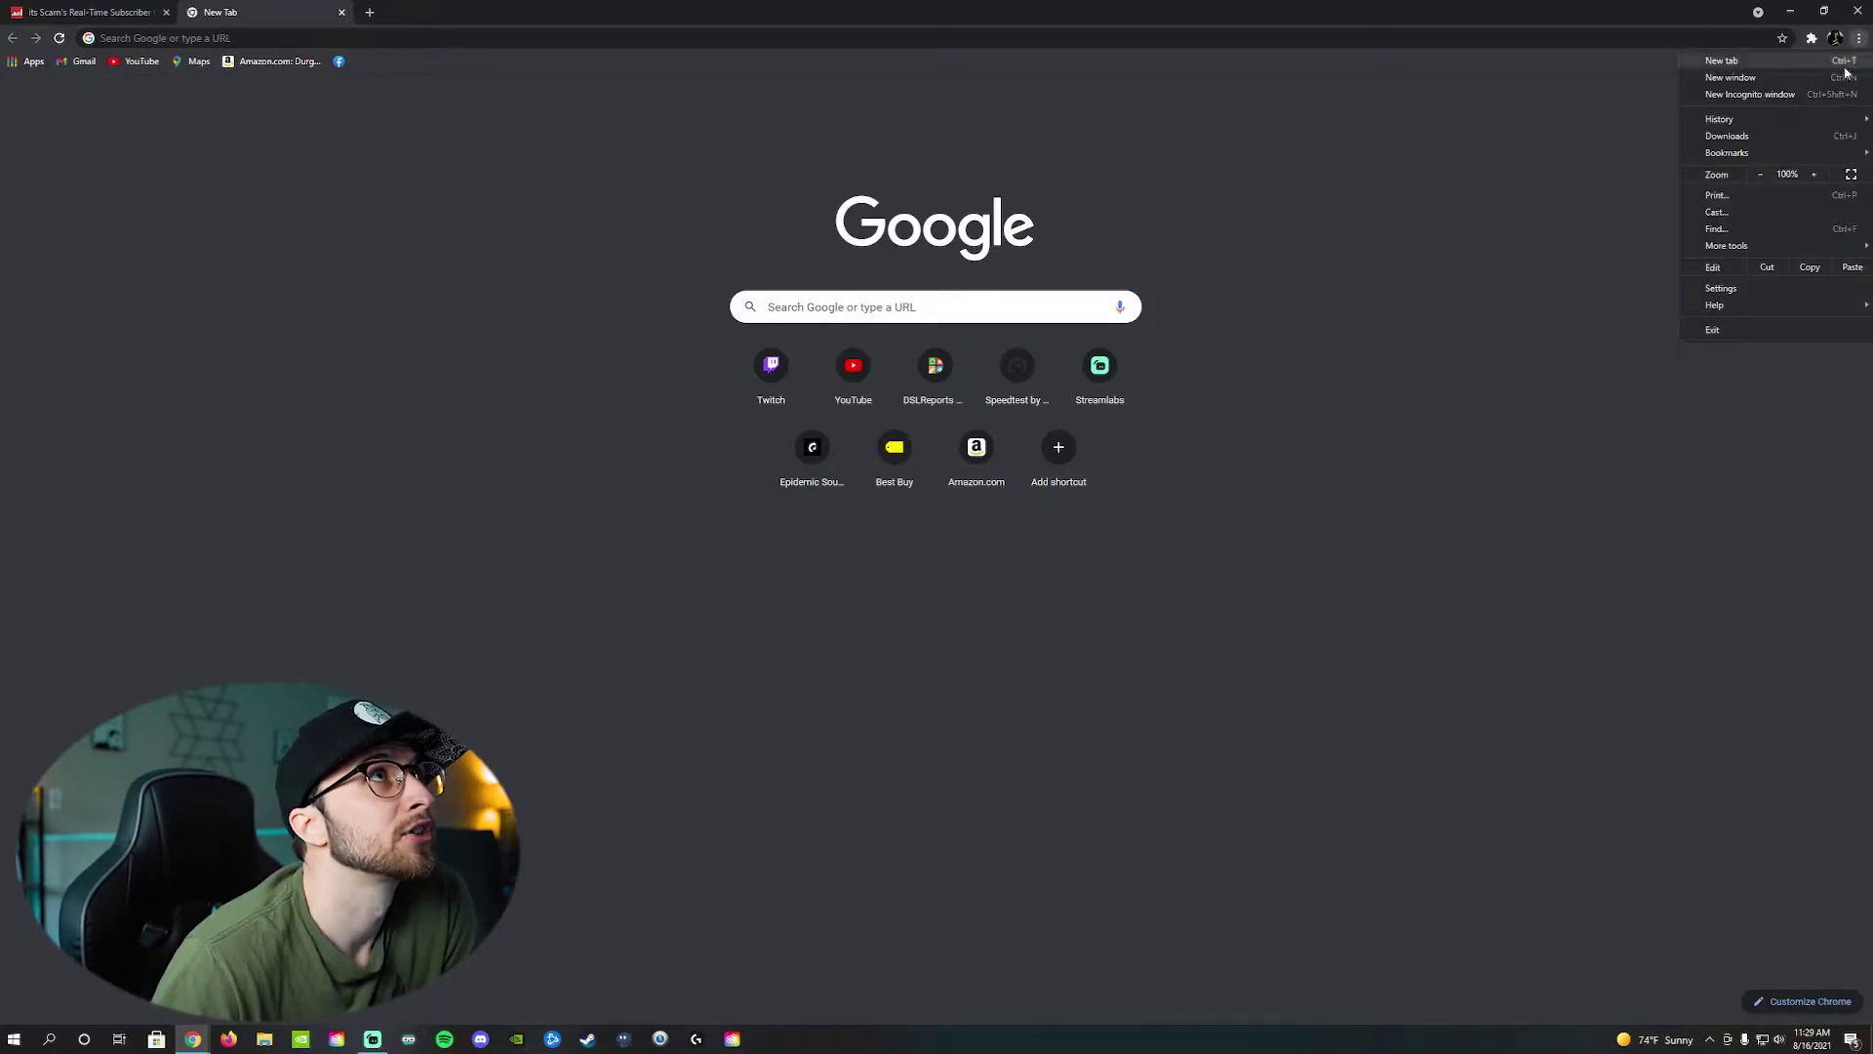
{"action": "left_click", "coordinate": [1720, 289]}
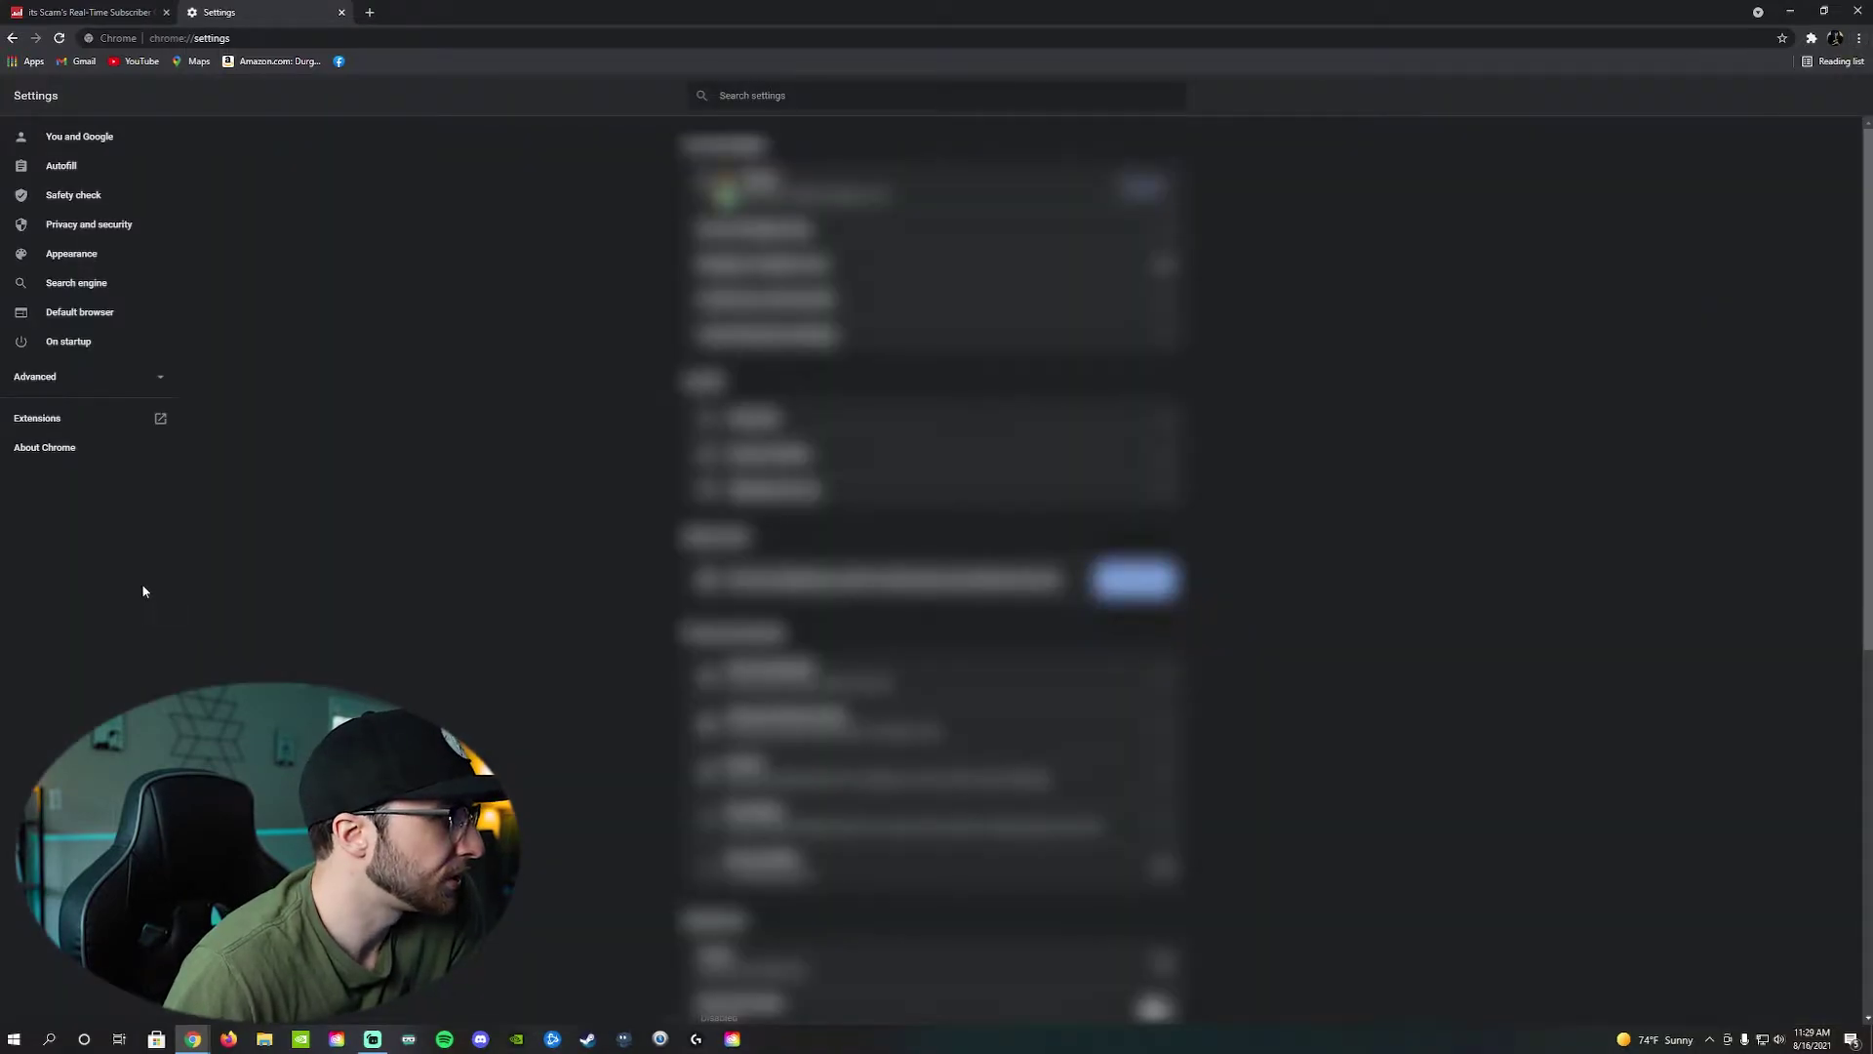
{"action": "left_click", "coordinate": [52, 419]}
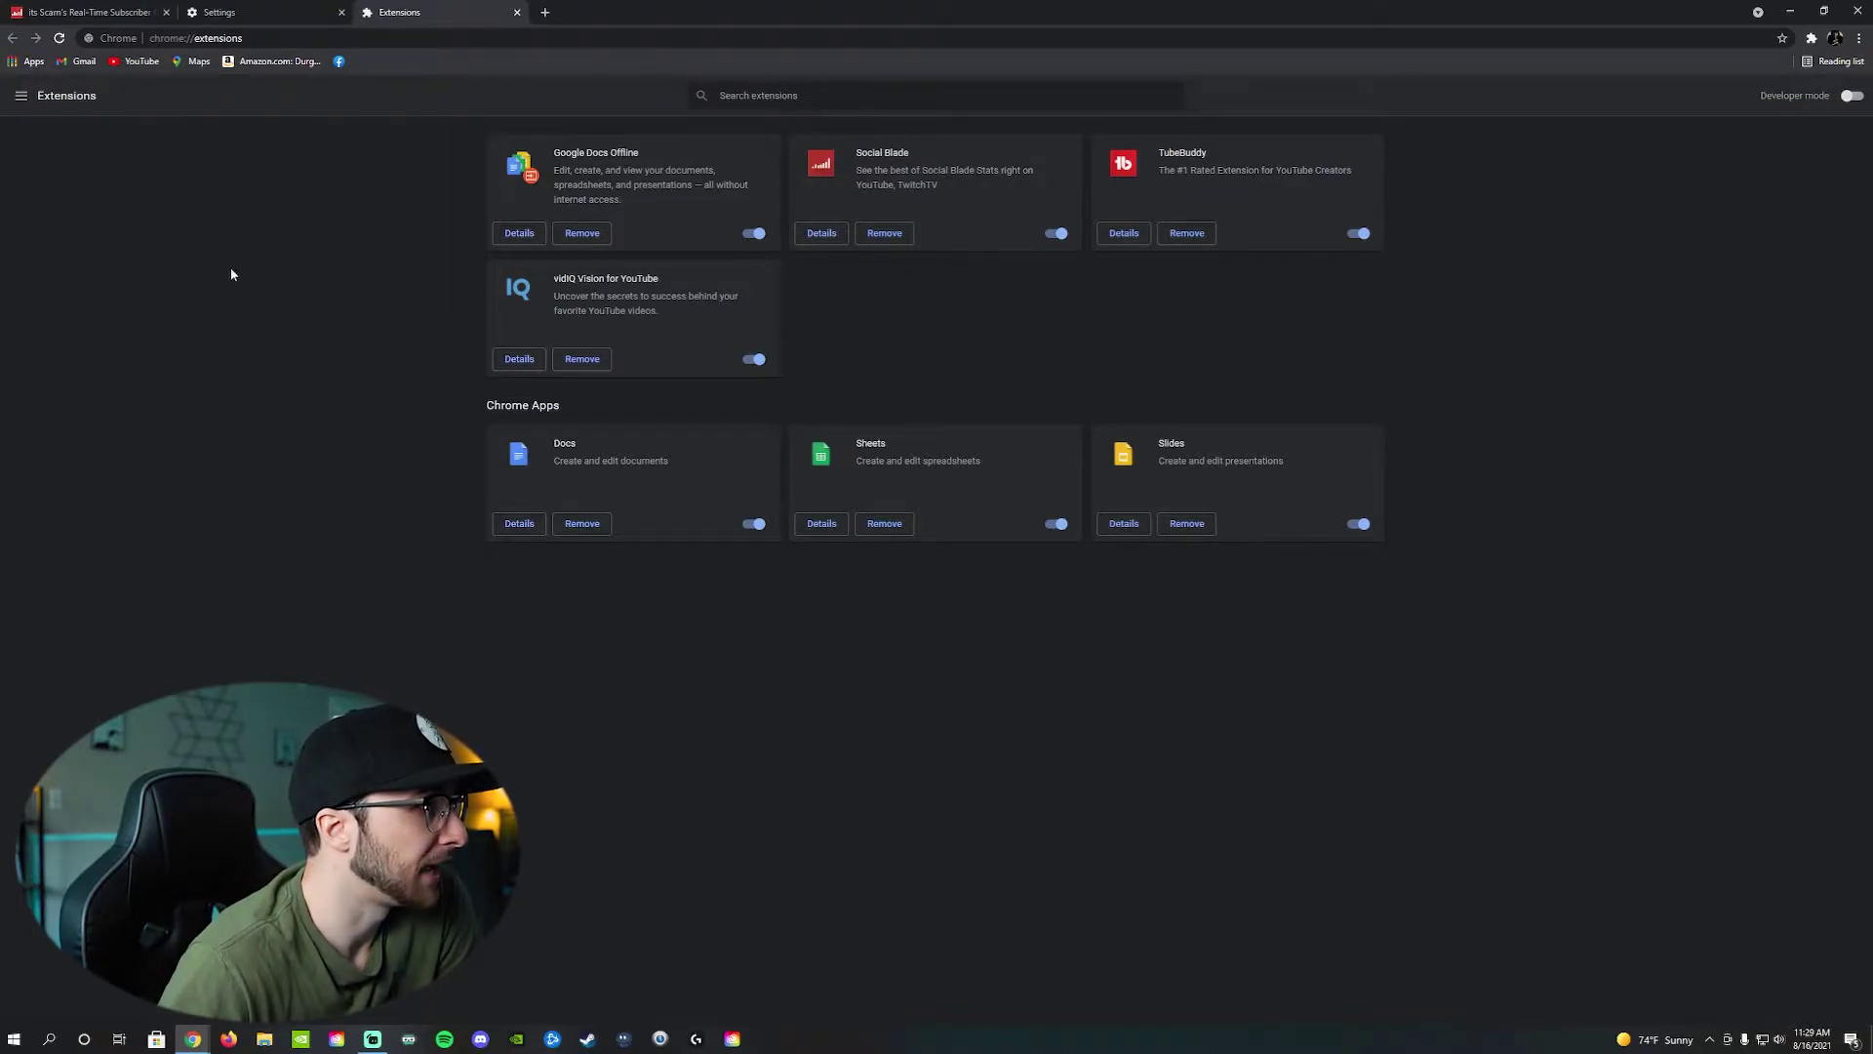
Step: Search the Chrome Web Store for "social blade" and open the listing of the extension offered by Social Blade
{"action": "left_click", "coordinate": [21, 96]}
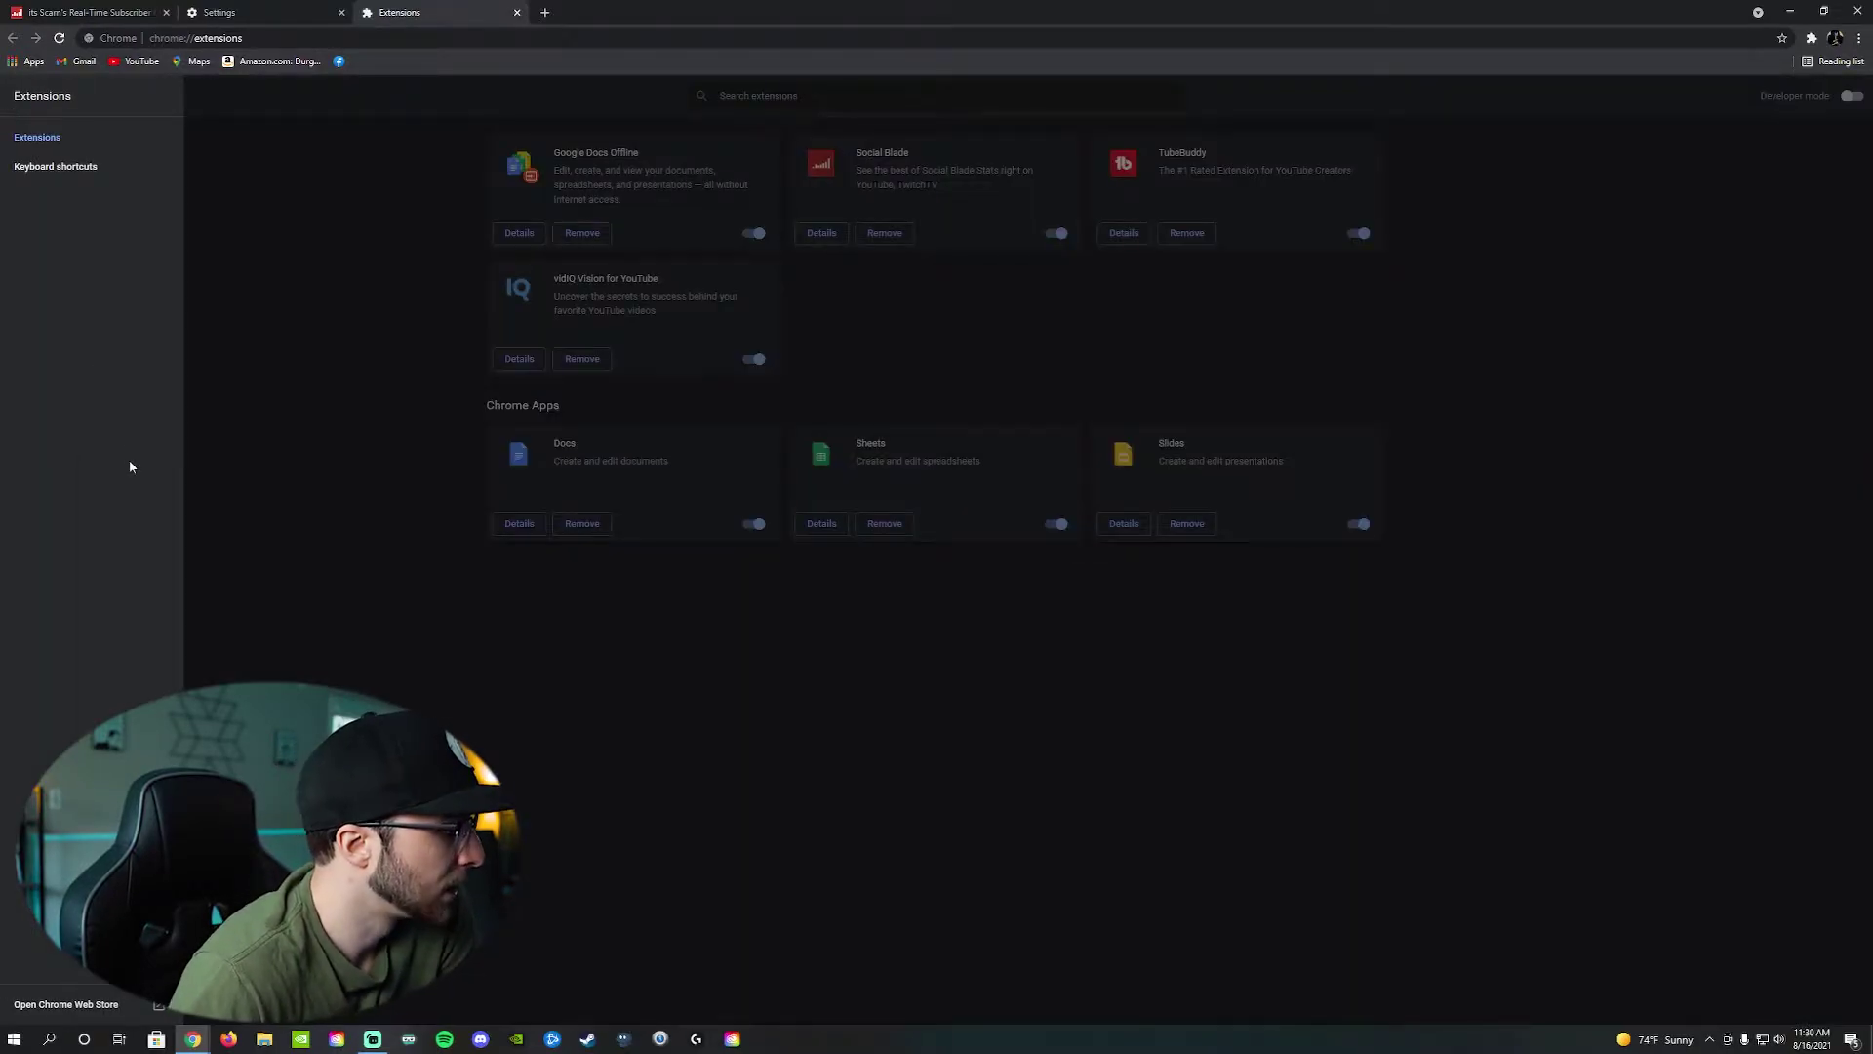
{"action": "left_click", "coordinate": [75, 1007]}
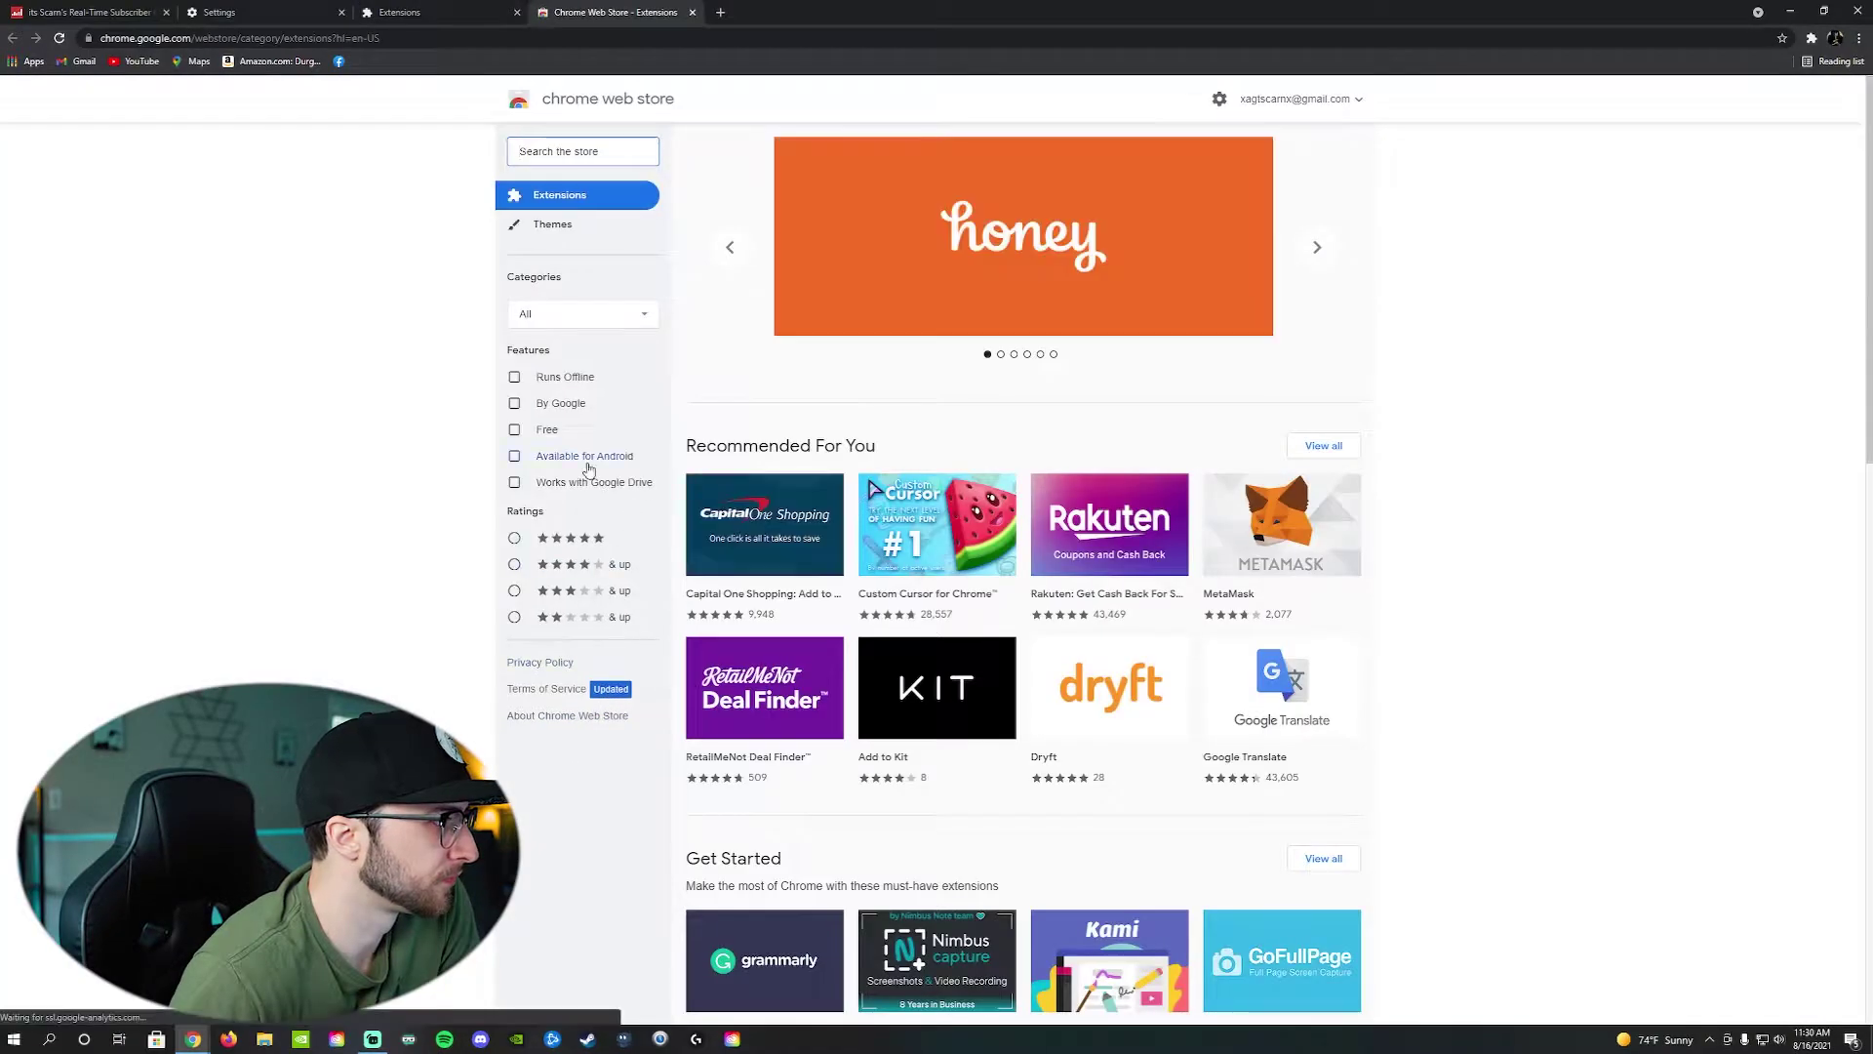
{"action": "left_click", "coordinate": [590, 151]}
{"action": "type", "text": "social blade"}
{"action": "key", "text": "Return"}
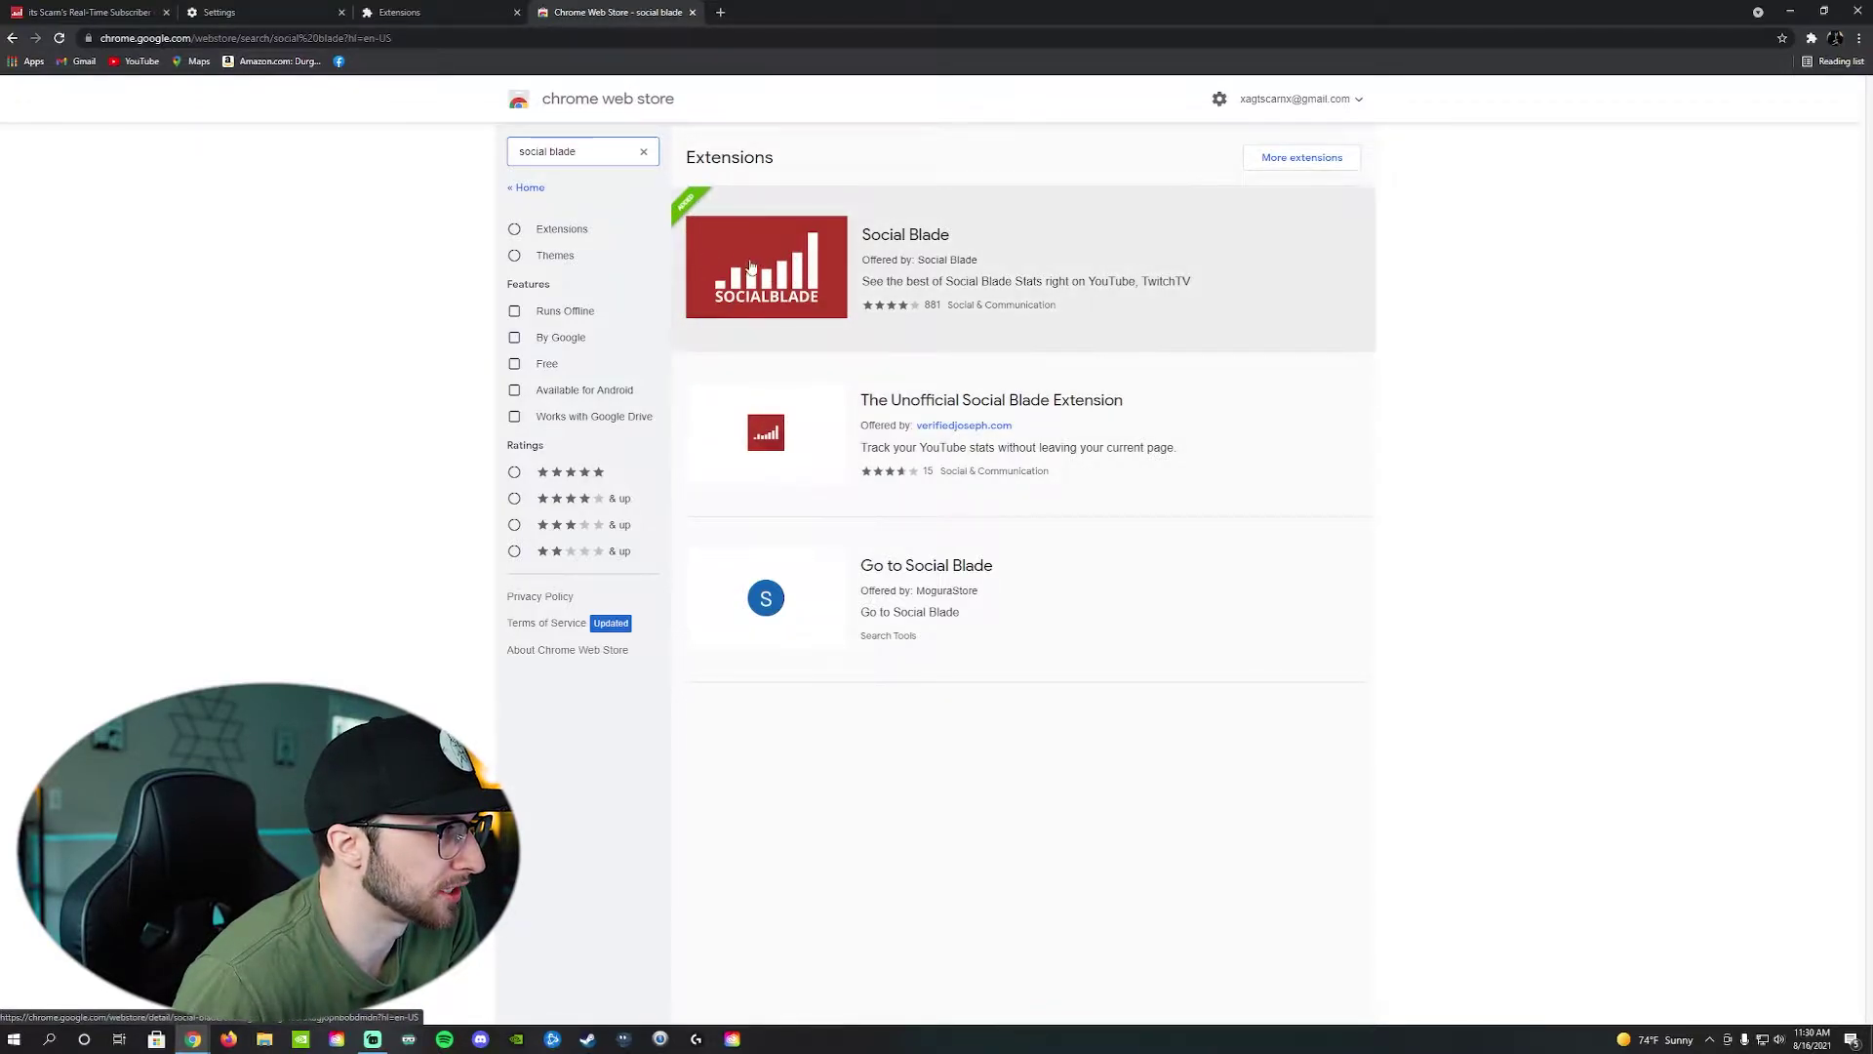
{"action": "left_click", "coordinate": [770, 272]}
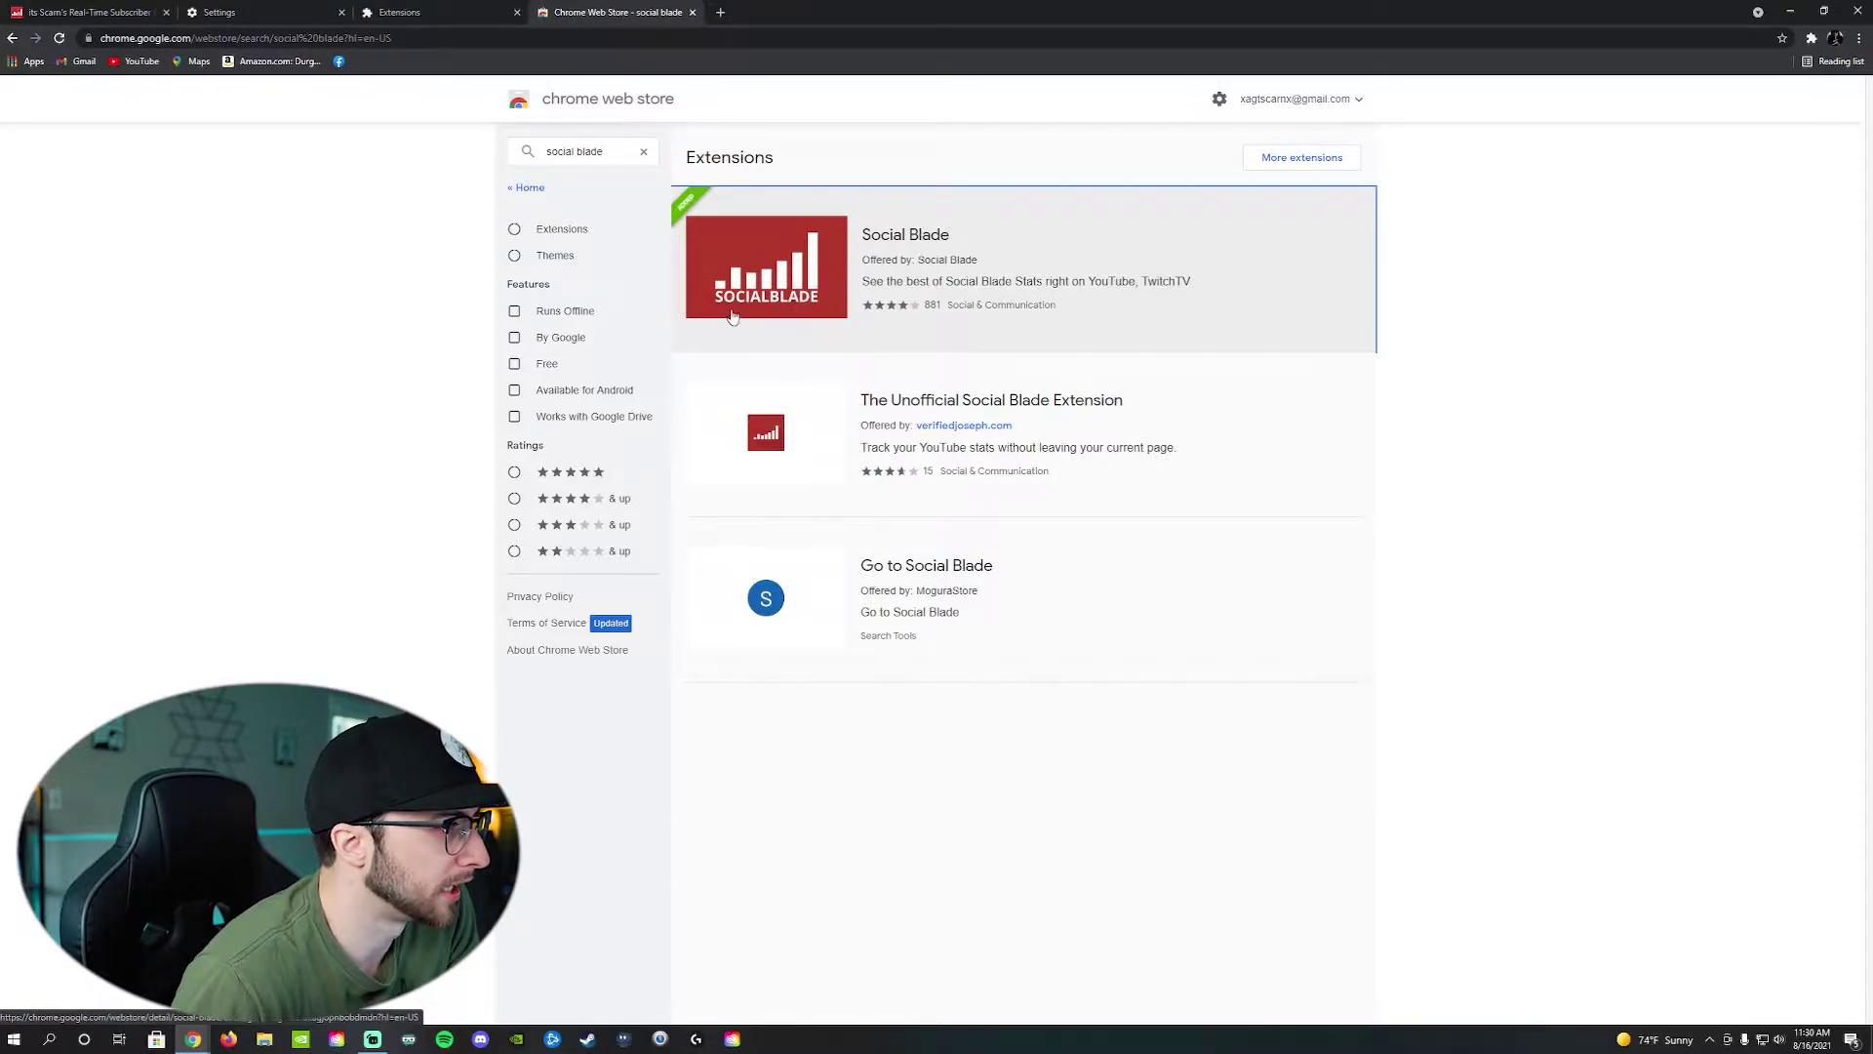
{"action": "left_click", "coordinate": [766, 288]}
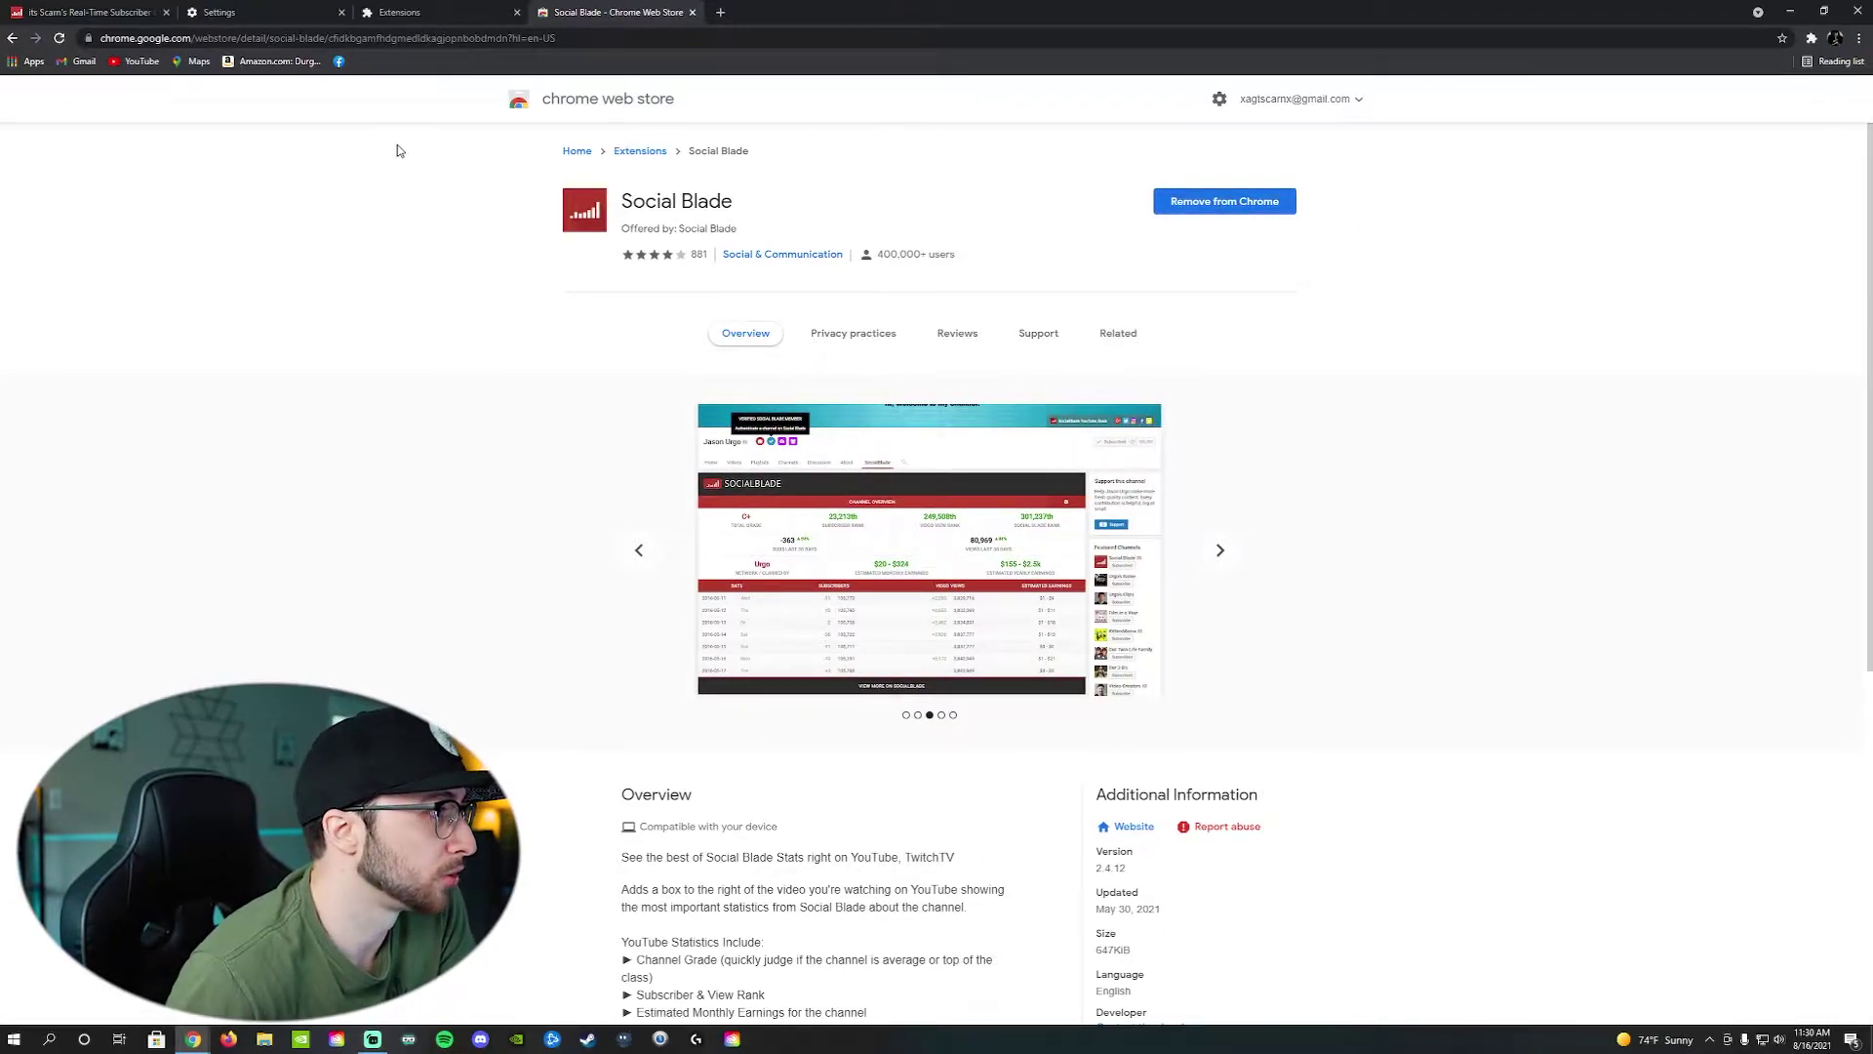
Step: Turn off the Social Blade extension and reload the YouTube Studio channel dashboard
{"action": "left_click", "coordinate": [428, 21]}
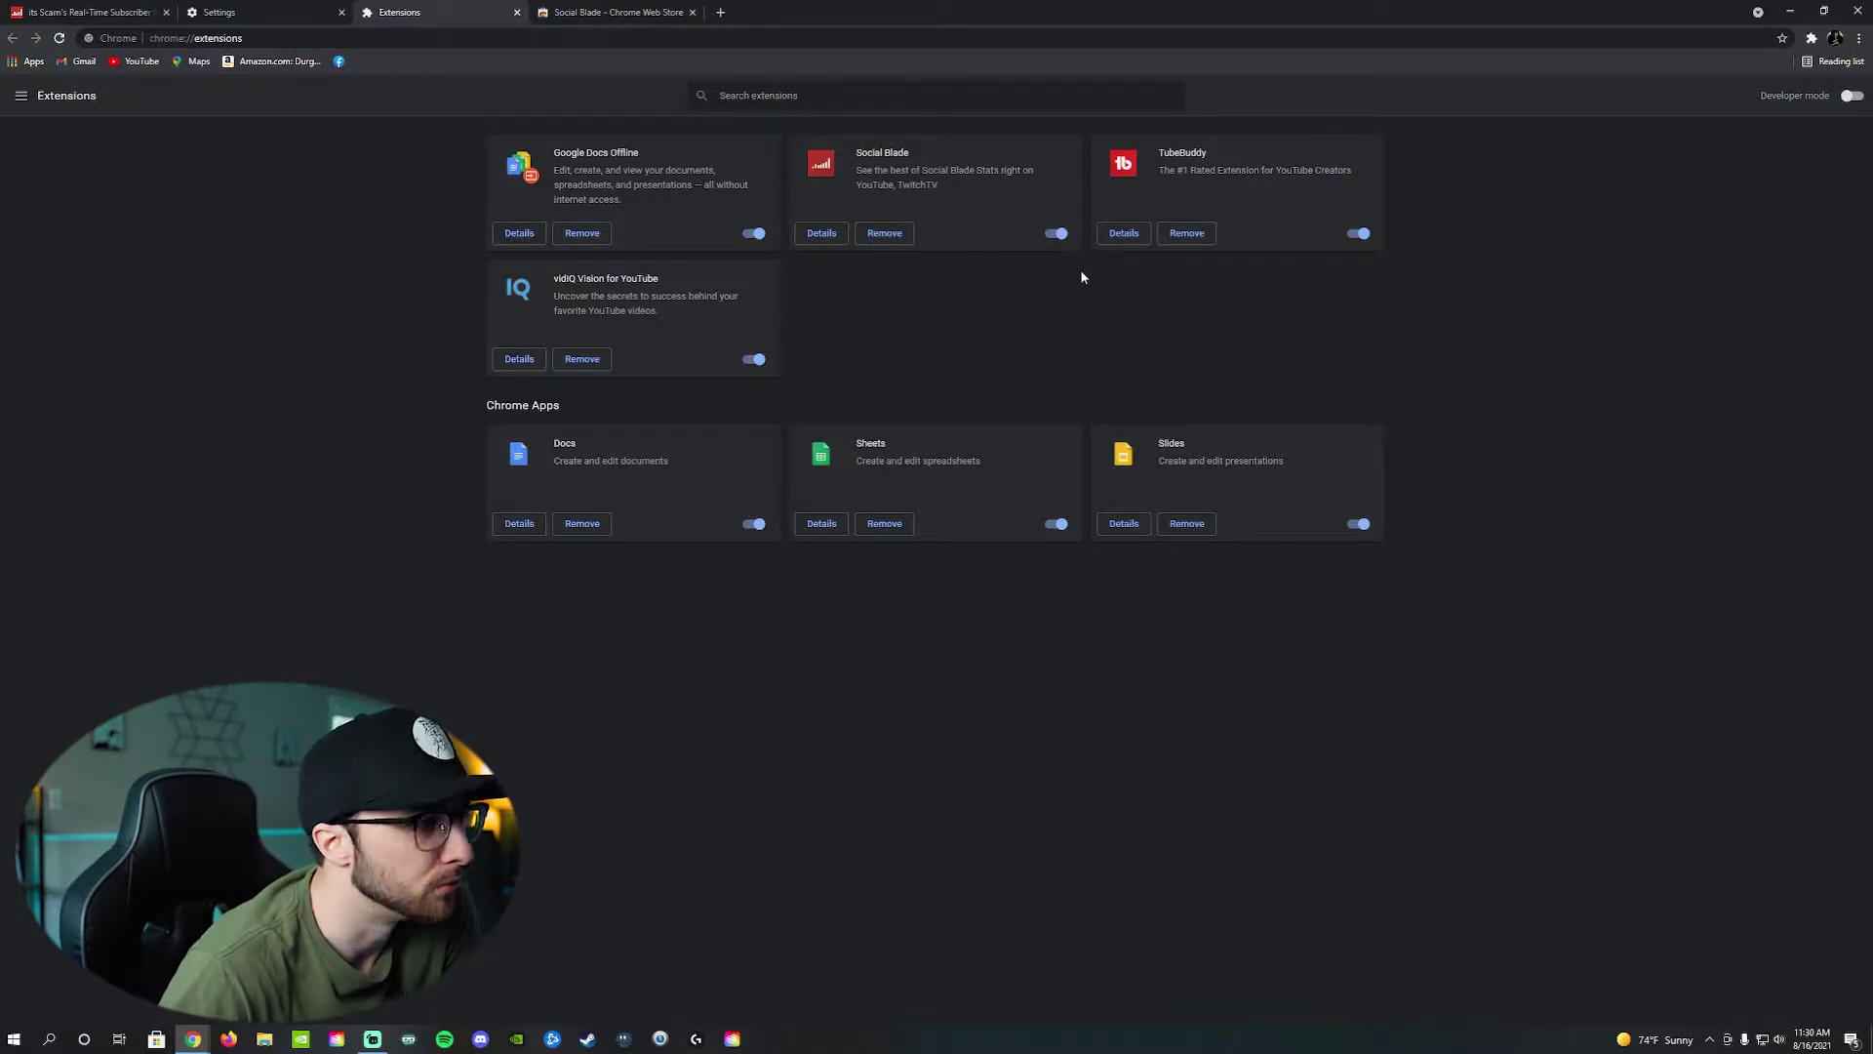
{"action": "left_click", "coordinate": [1059, 235]}
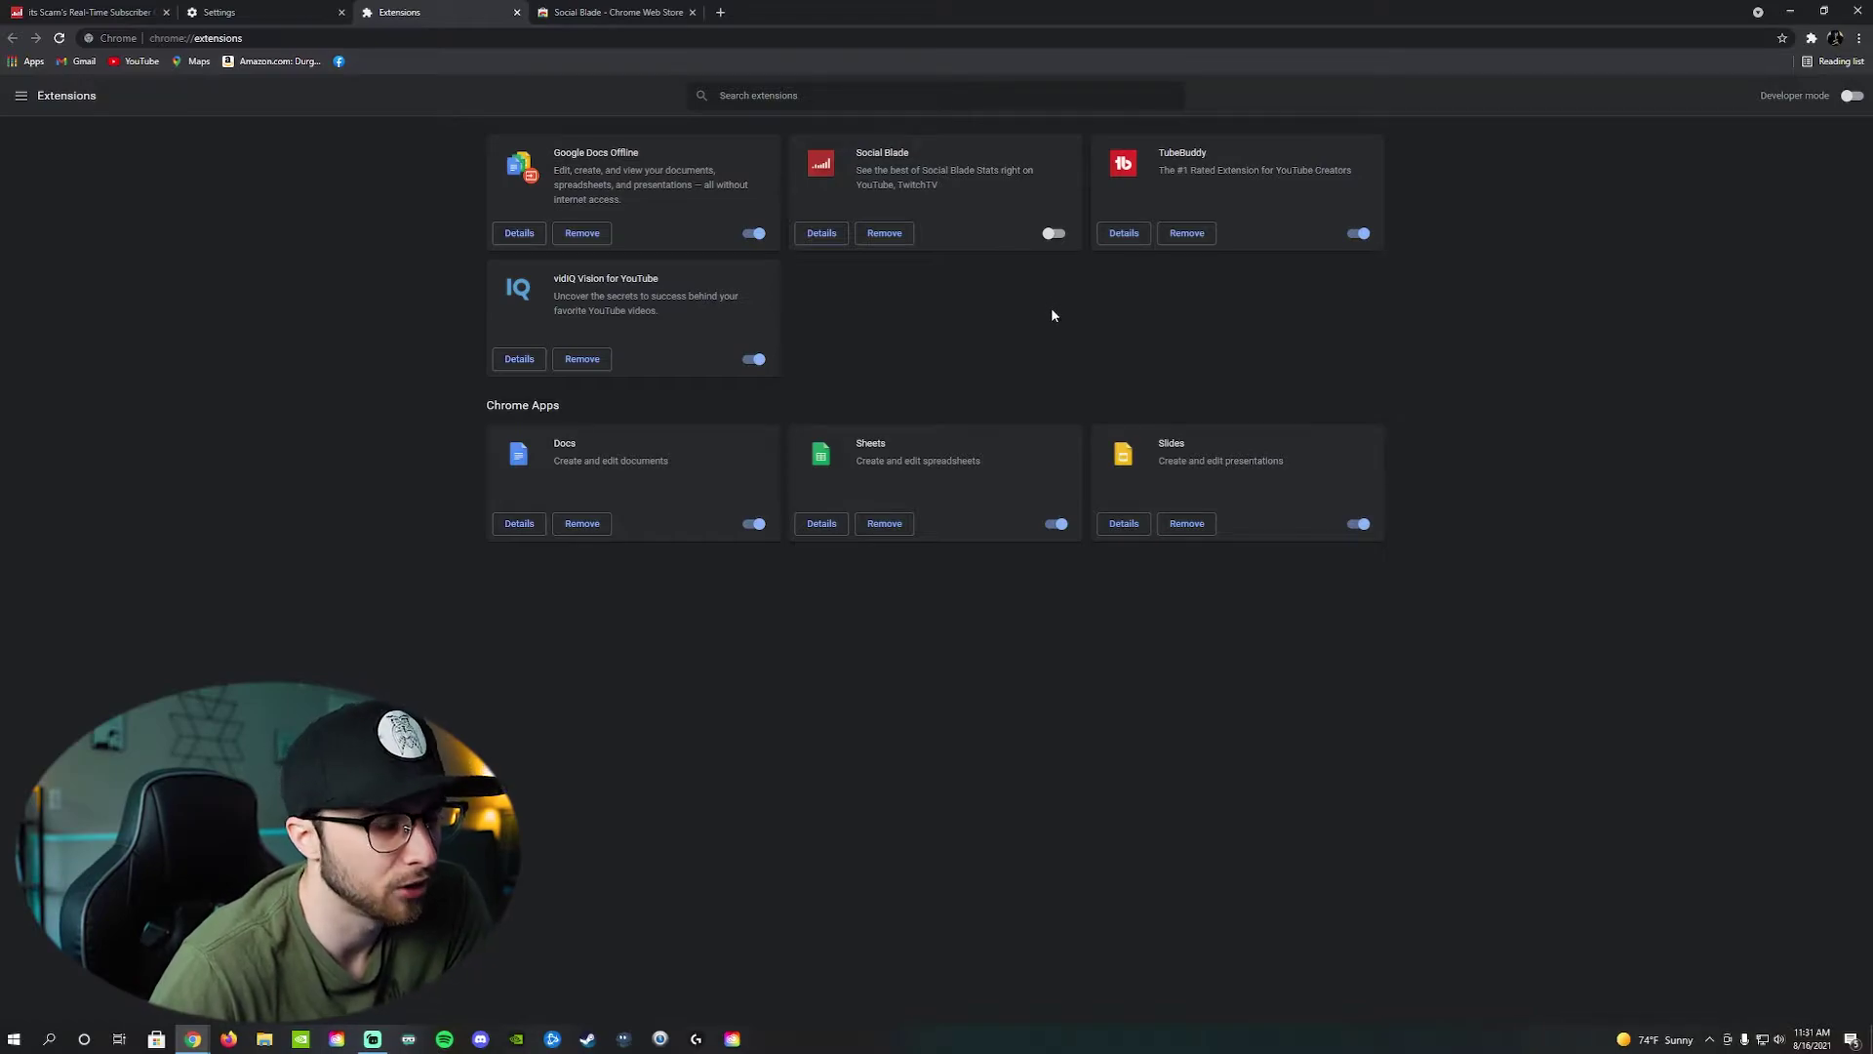
{"action": "left_click", "coordinate": [1054, 236]}
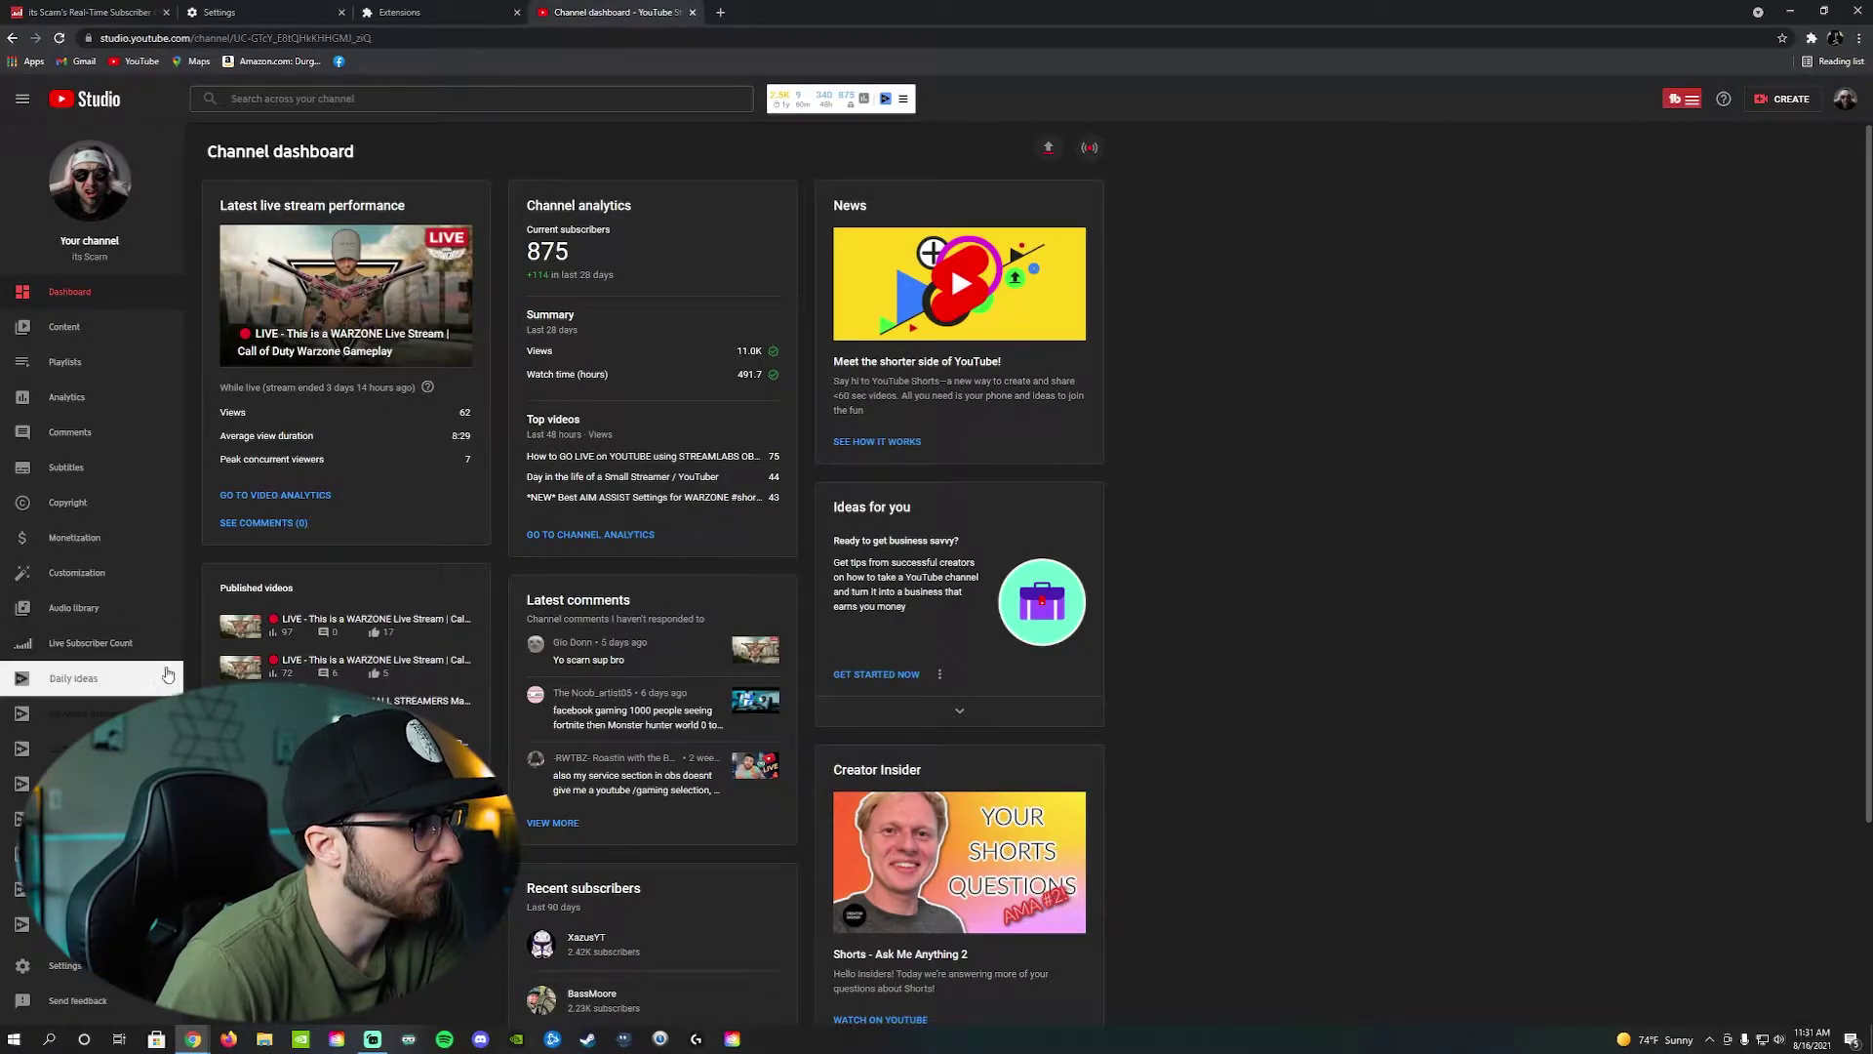
{"action": "left_click", "coordinate": [431, 12]}
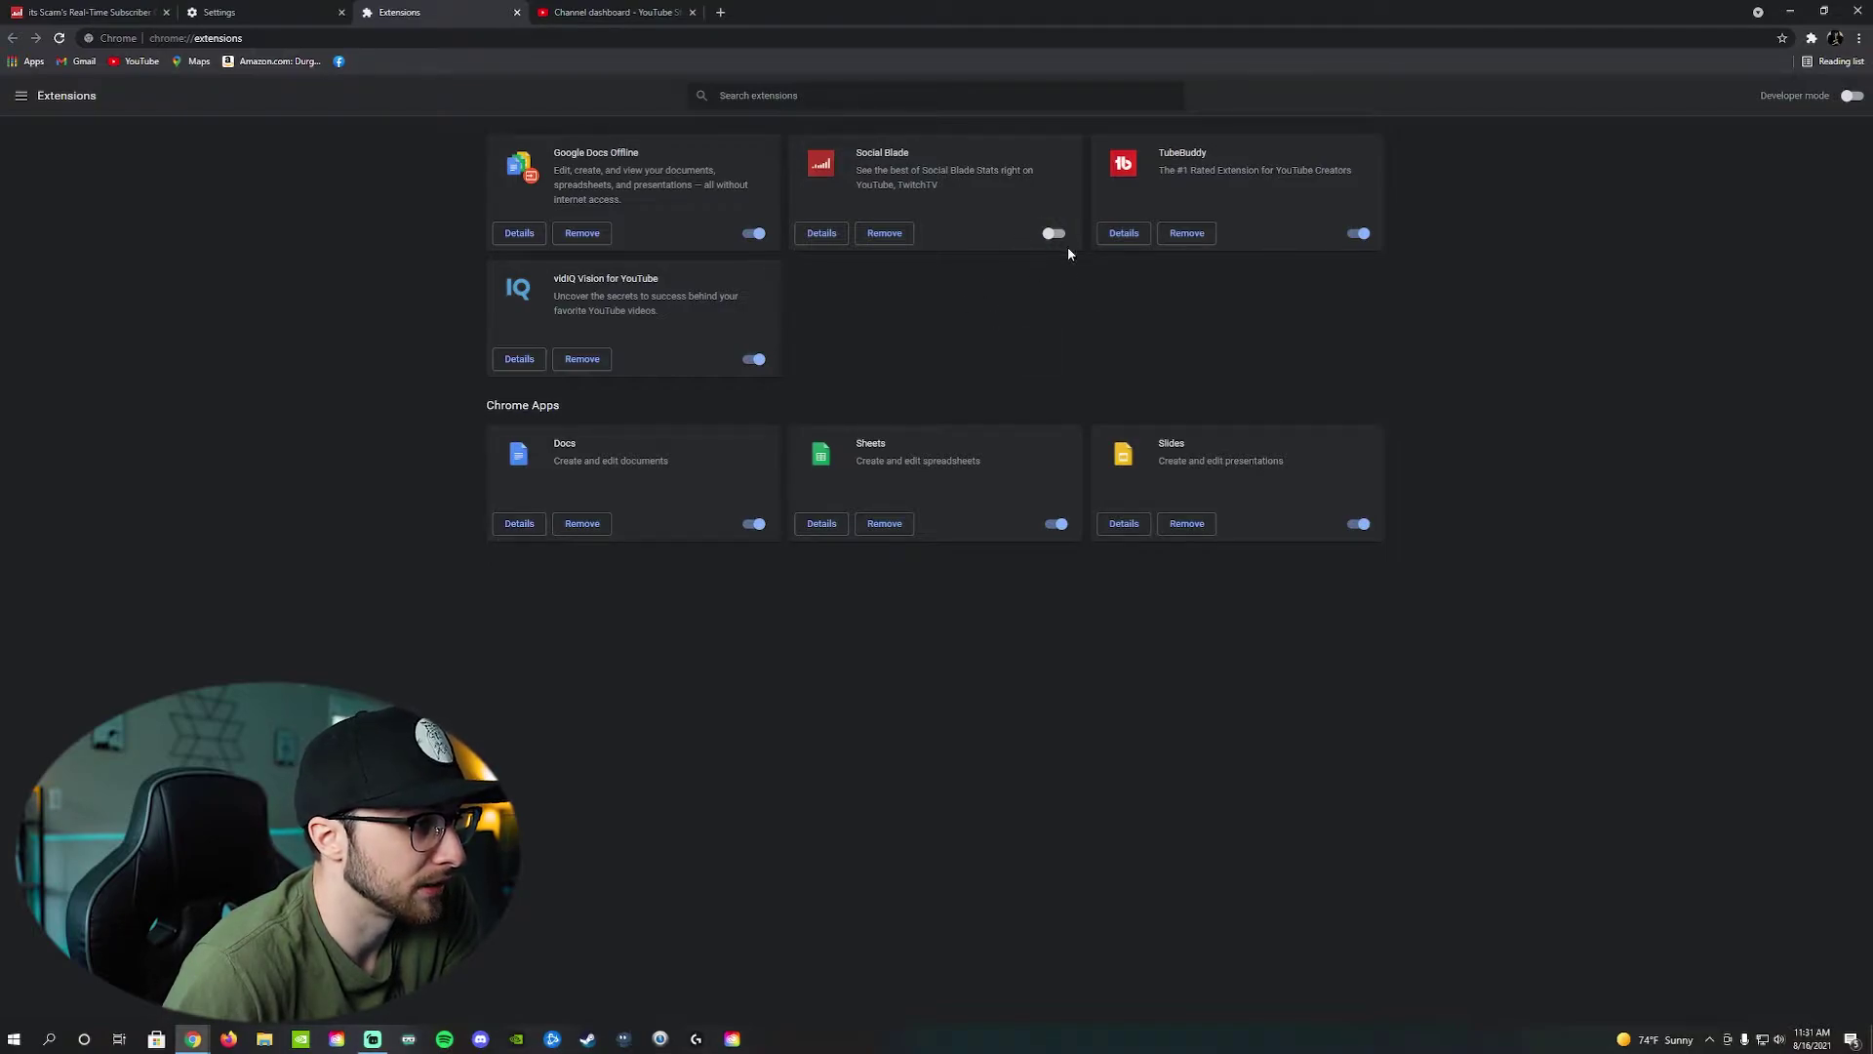
{"action": "left_click", "coordinate": [595, 11]}
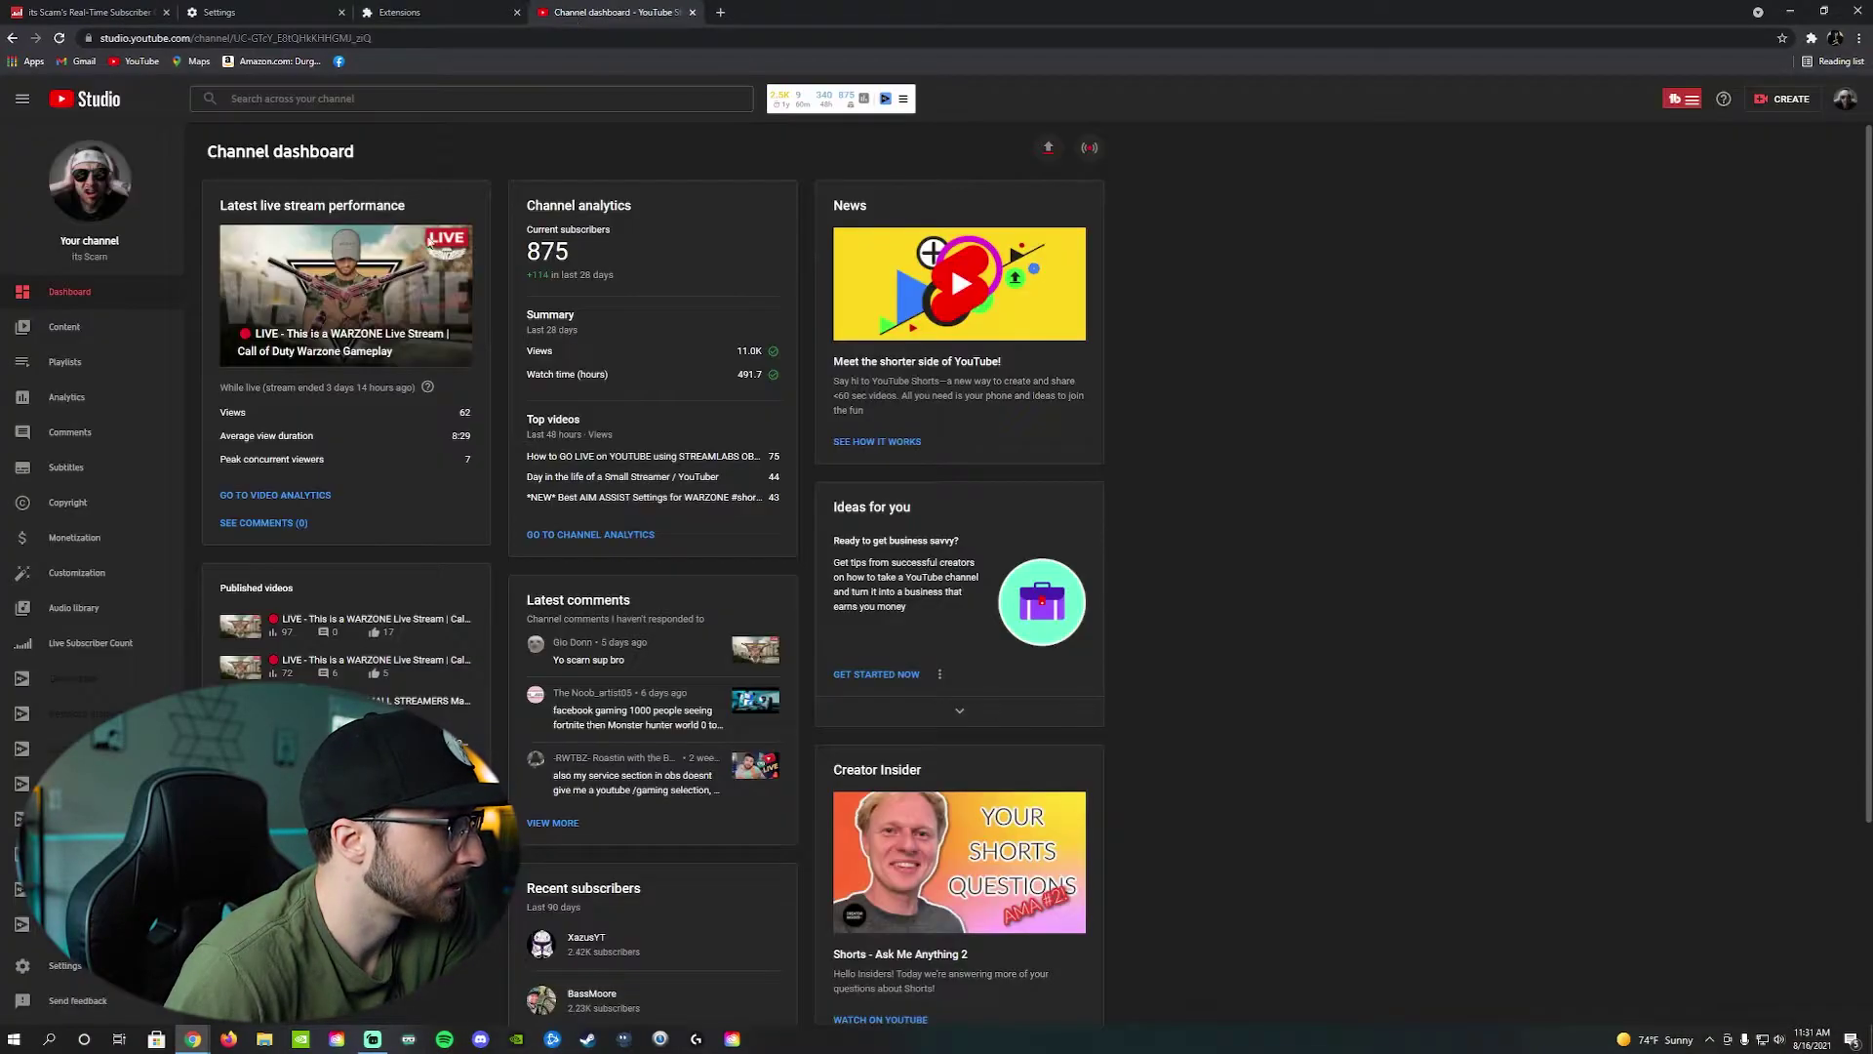
{"action": "left_click", "coordinate": [62, 40]}
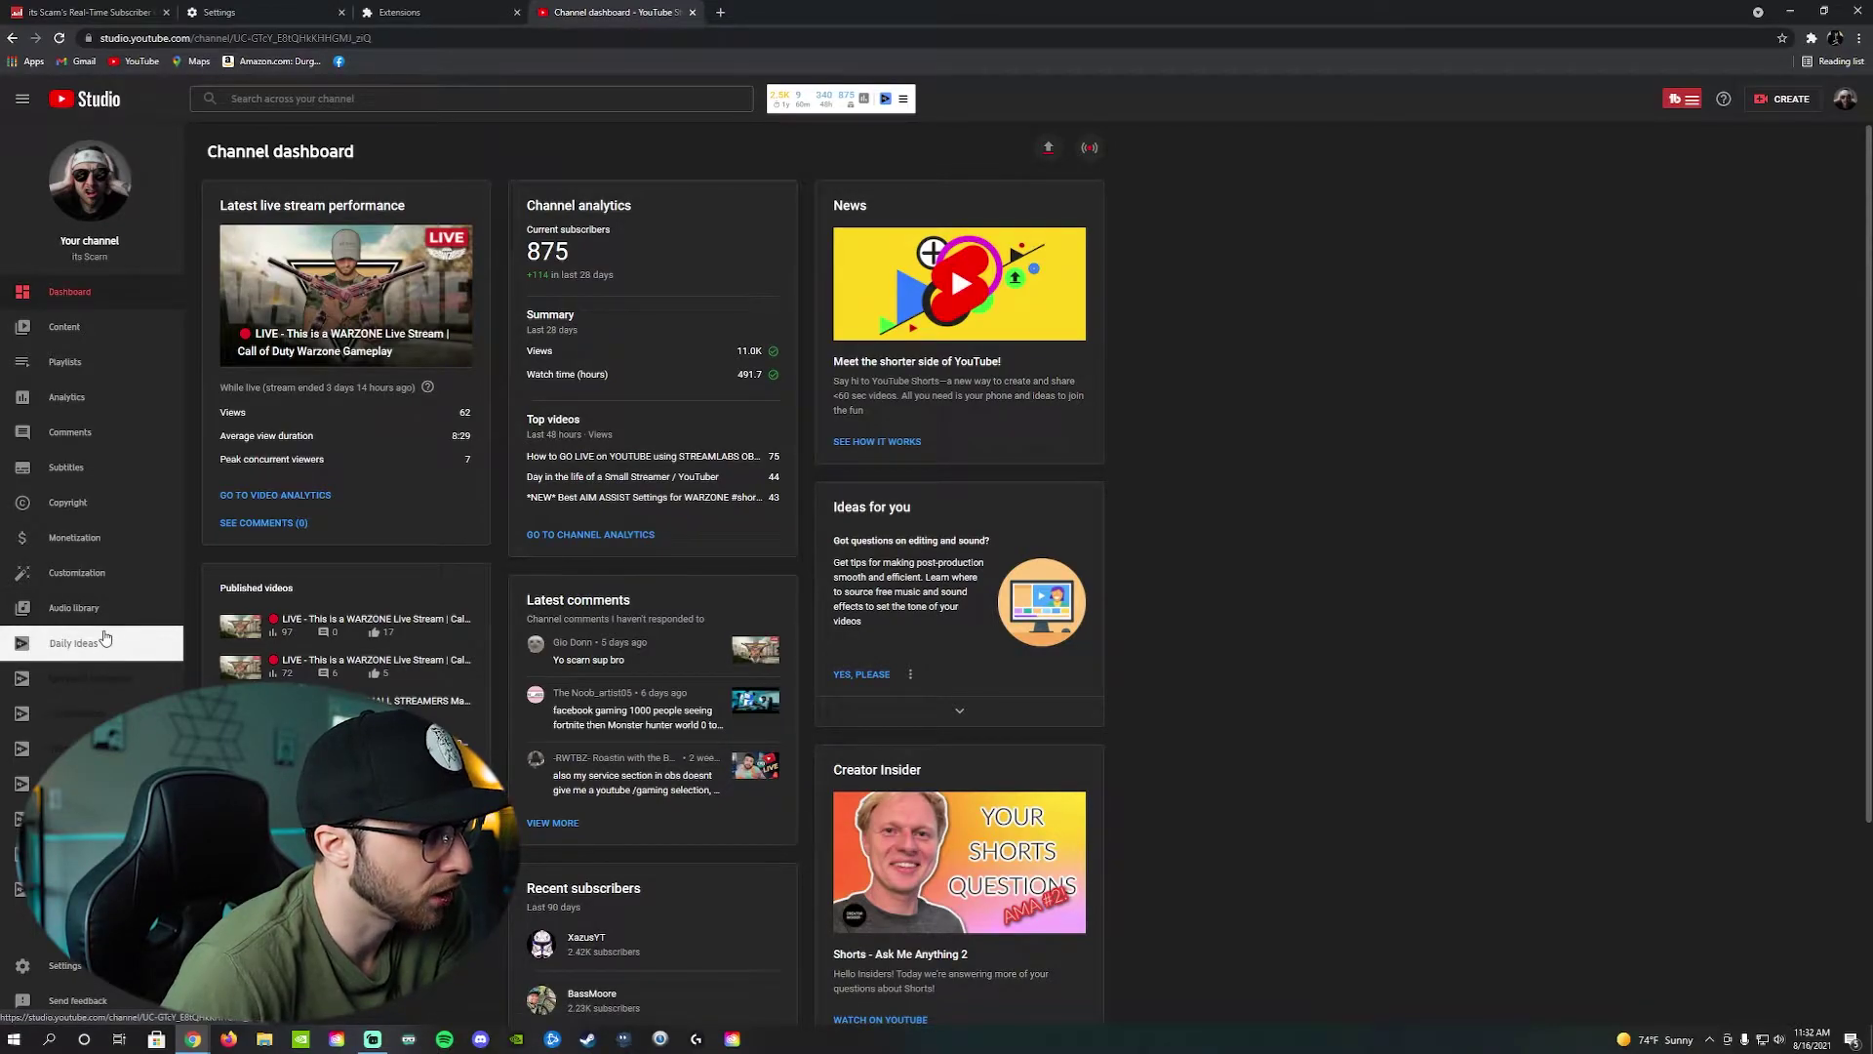
Step: Turn the Social Blade extension back on and reload the YouTube Studio channel dashboard
{"action": "left_click", "coordinate": [439, 13]}
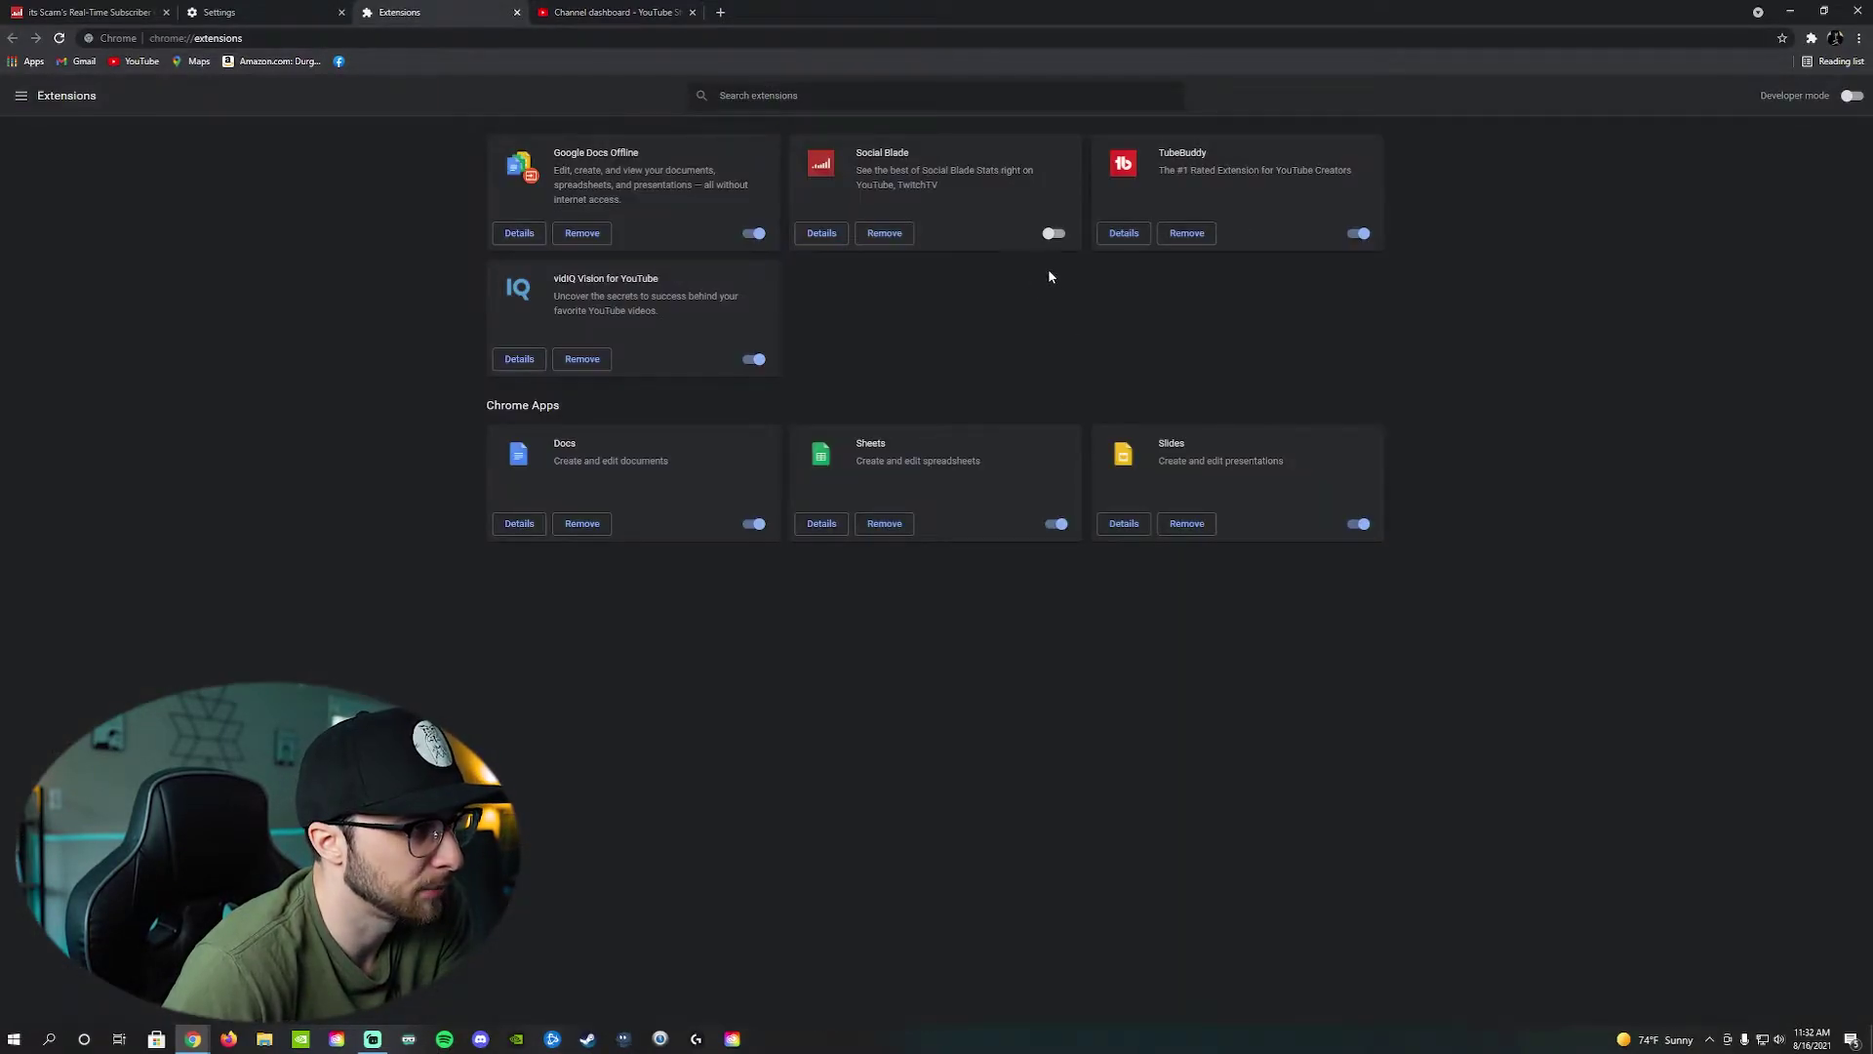
{"action": "left_click", "coordinate": [1053, 236]}
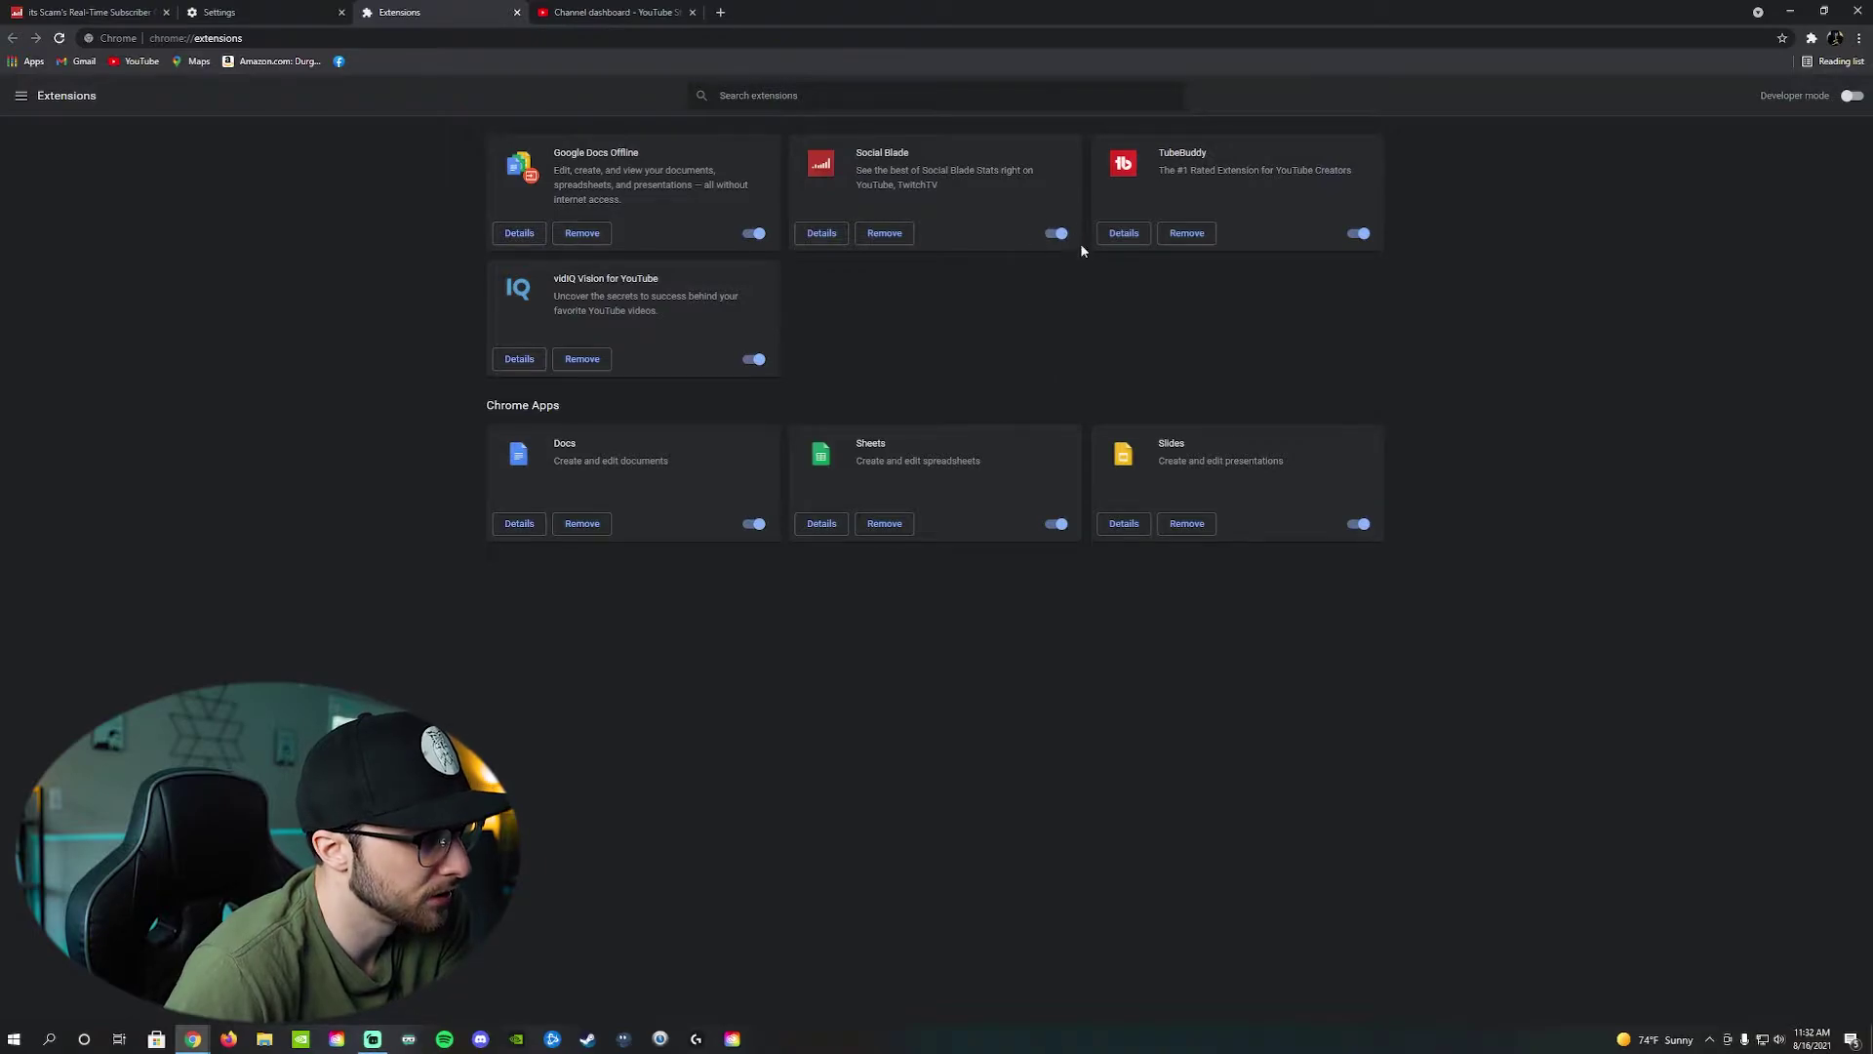
{"action": "left_click", "coordinate": [593, 13]}
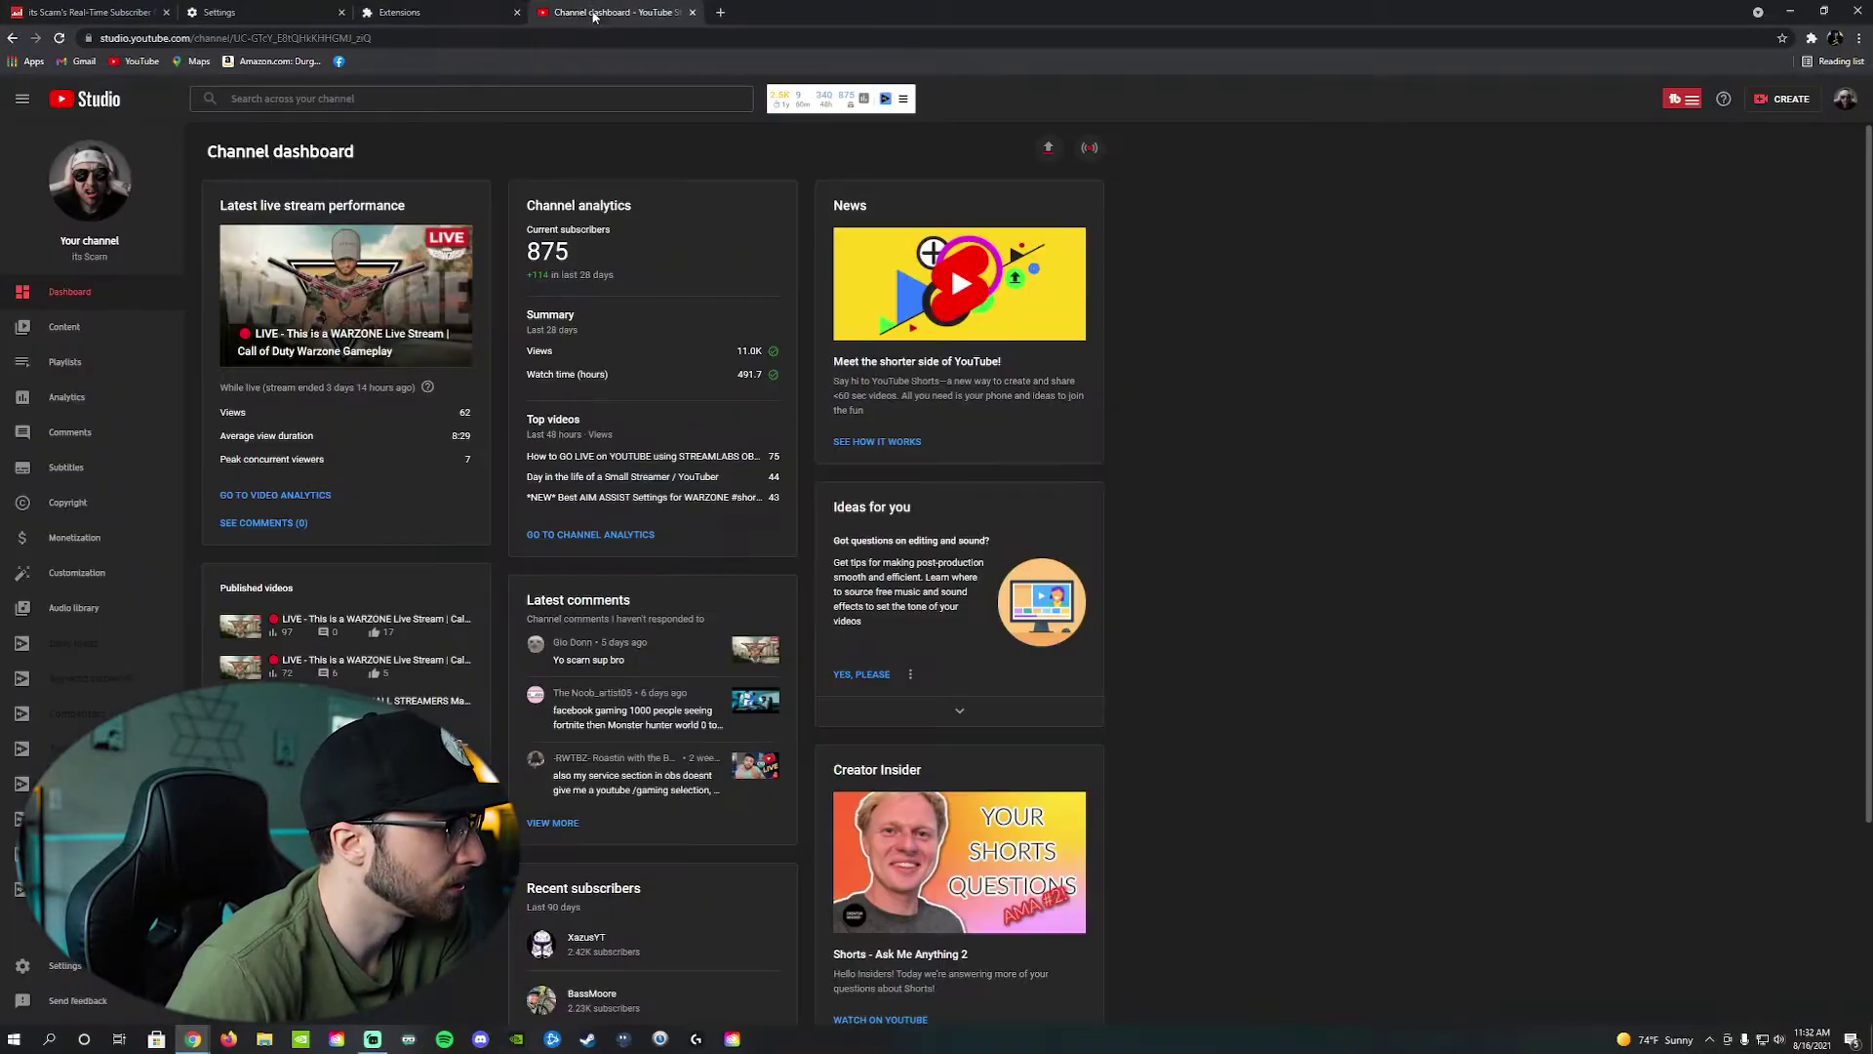
{"action": "left_click", "coordinate": [59, 39]}
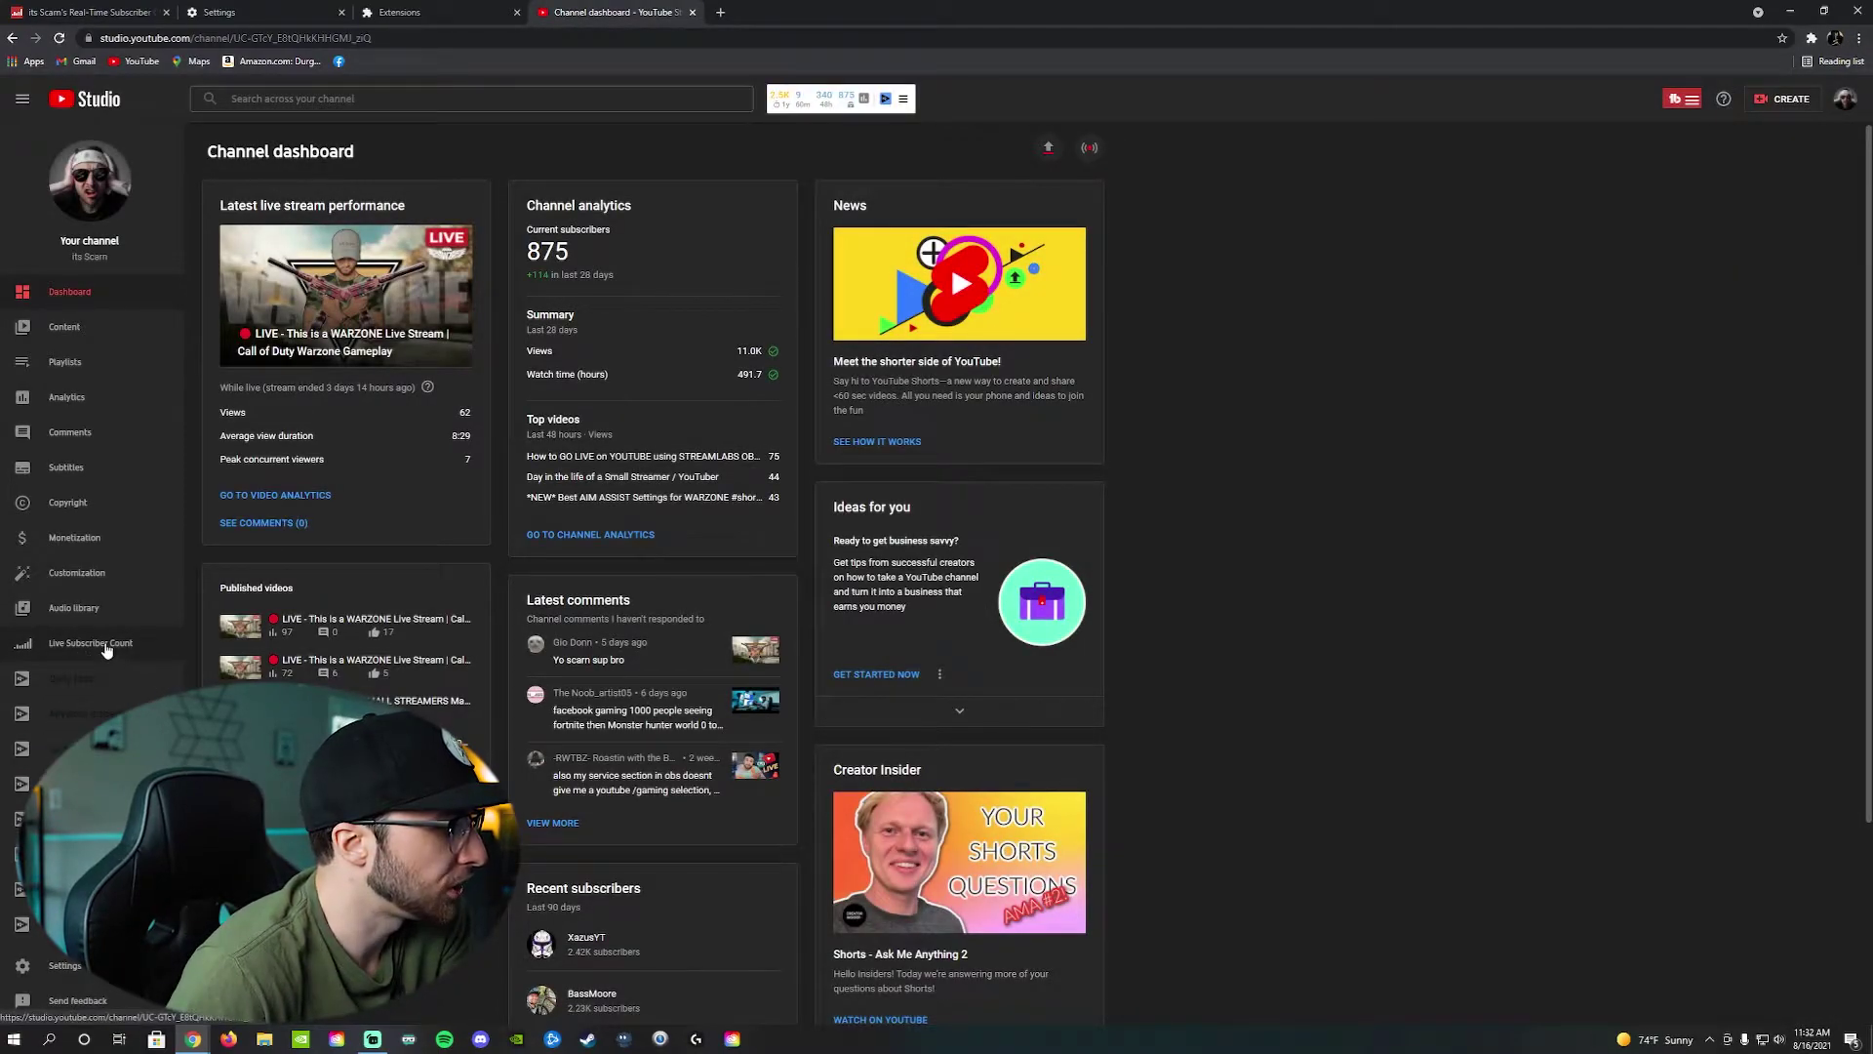
Step: Open Social Blade's Live Subscriber Count page in YouTube Studio and select the page's address
{"action": "left_click", "coordinate": [105, 644]}
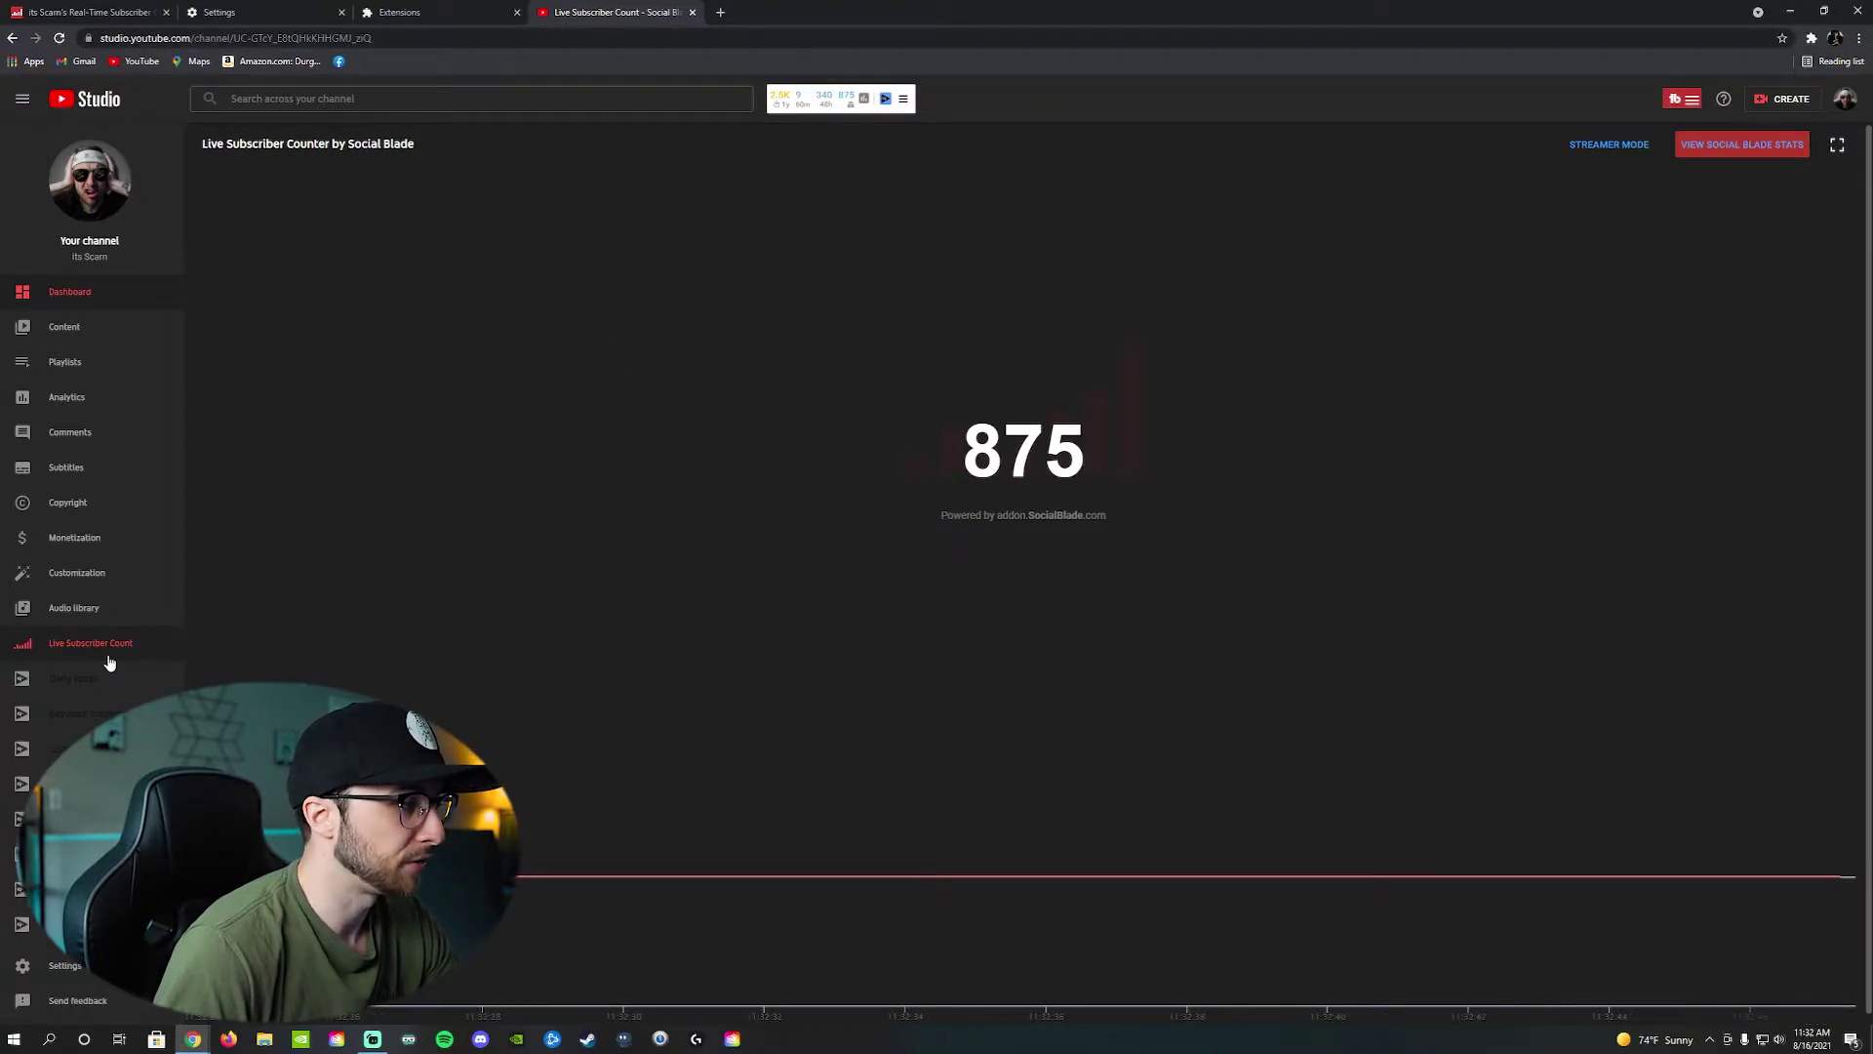
{"action": "left_click", "coordinate": [444, 39]}
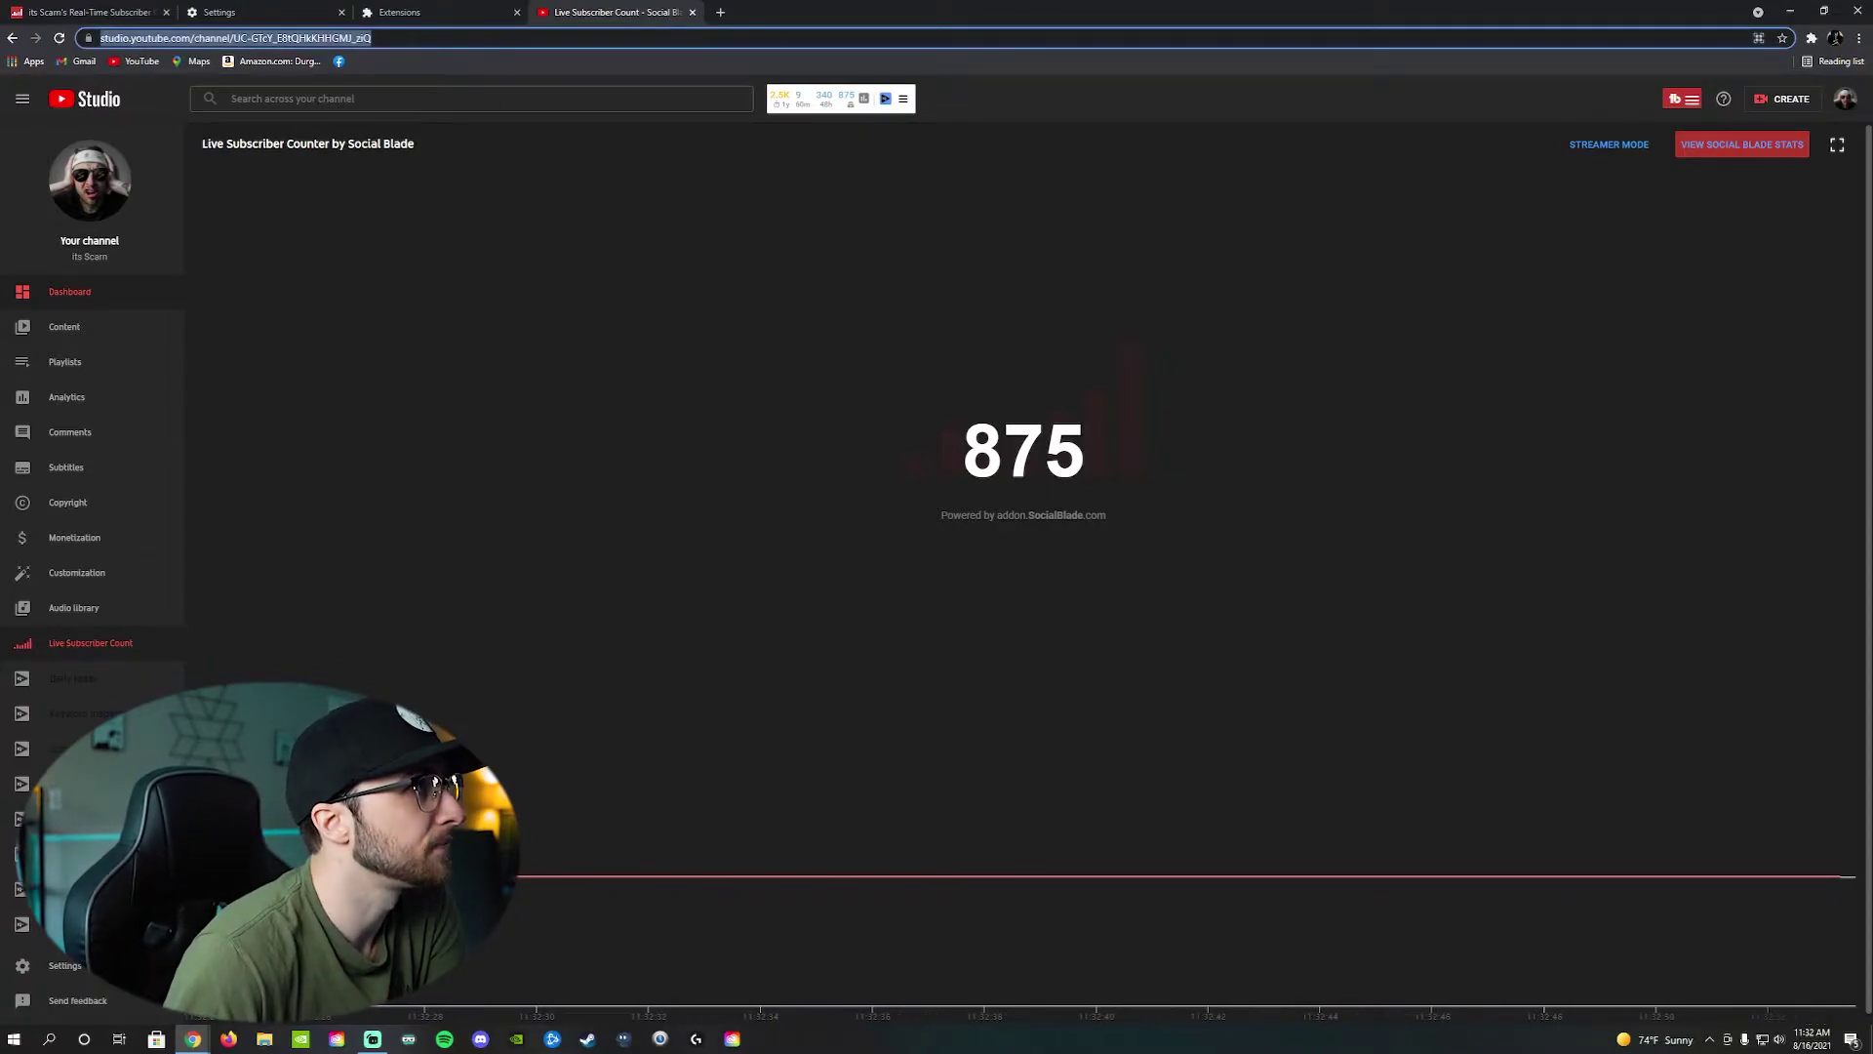
Step: Switch to Streamlabs OBS, add a new Window Capture source named YT Sub Count 2.0 and open its choice of windows to capture
{"action": "key", "text": "alt+Tab"}
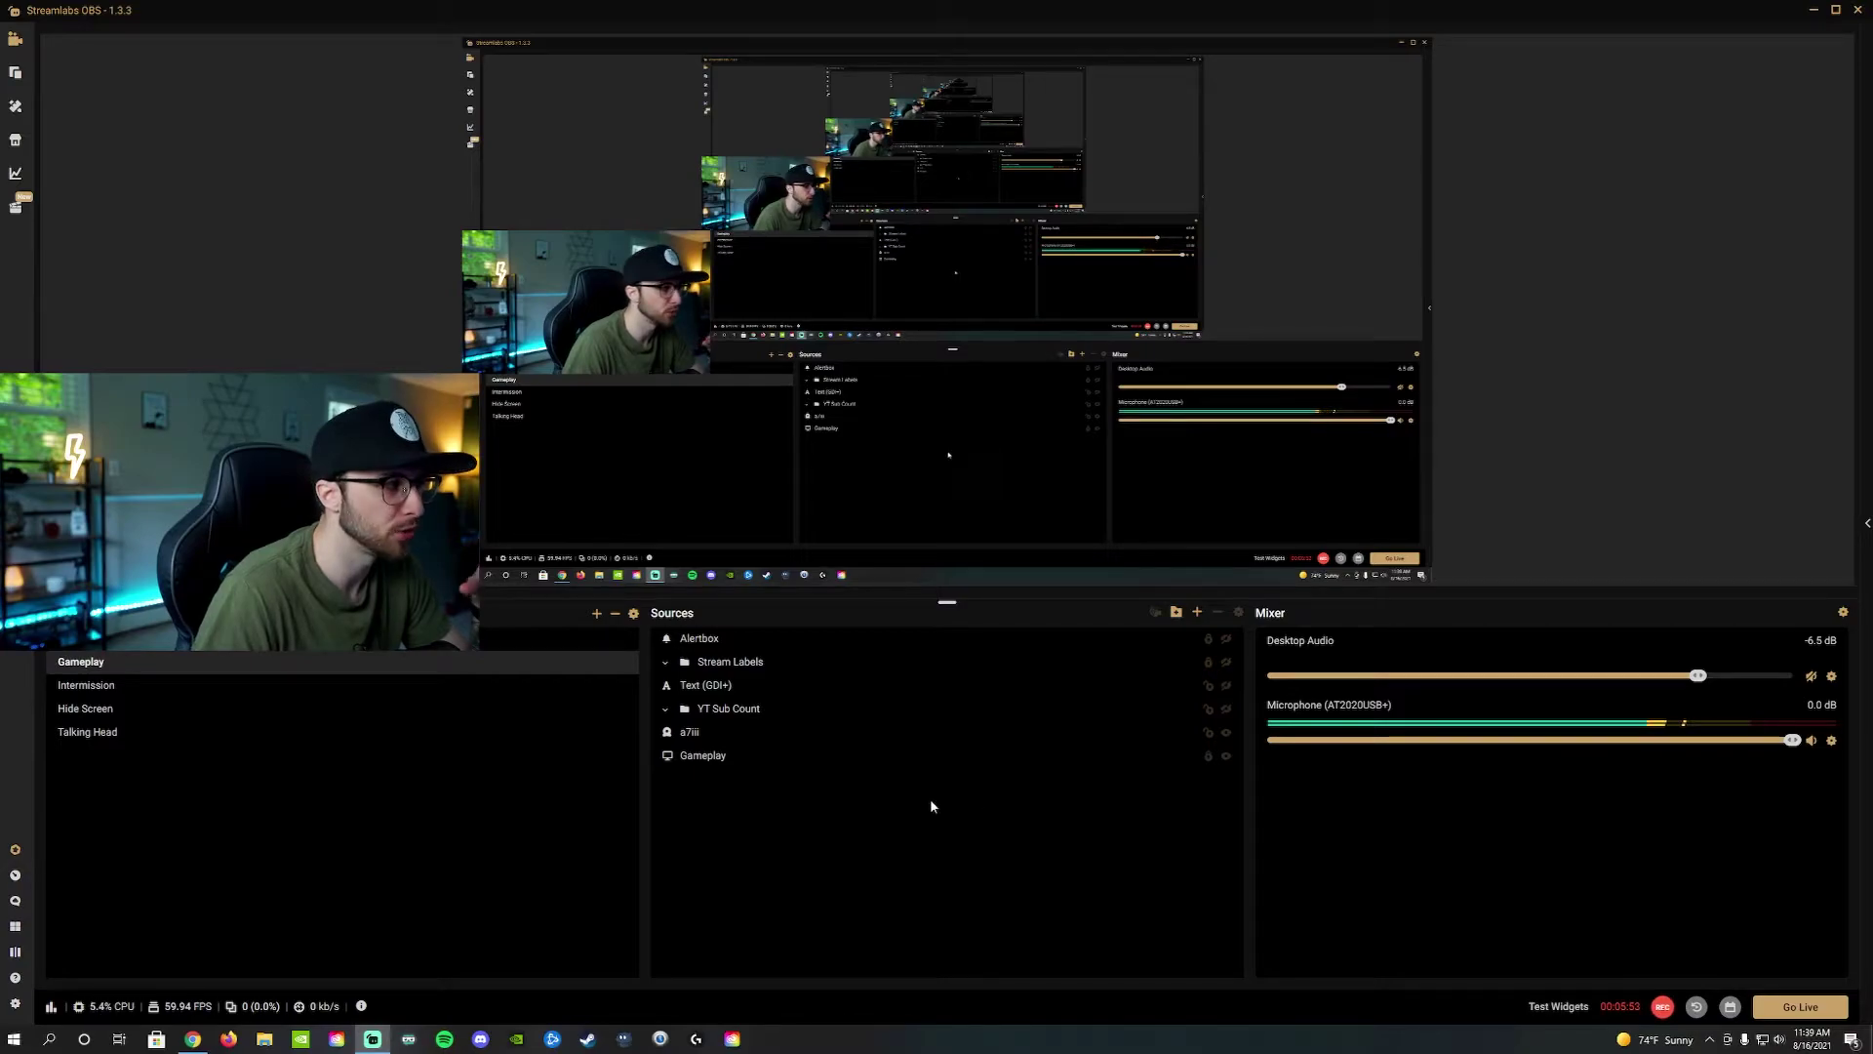
{"action": "left_click", "coordinate": [1197, 612]}
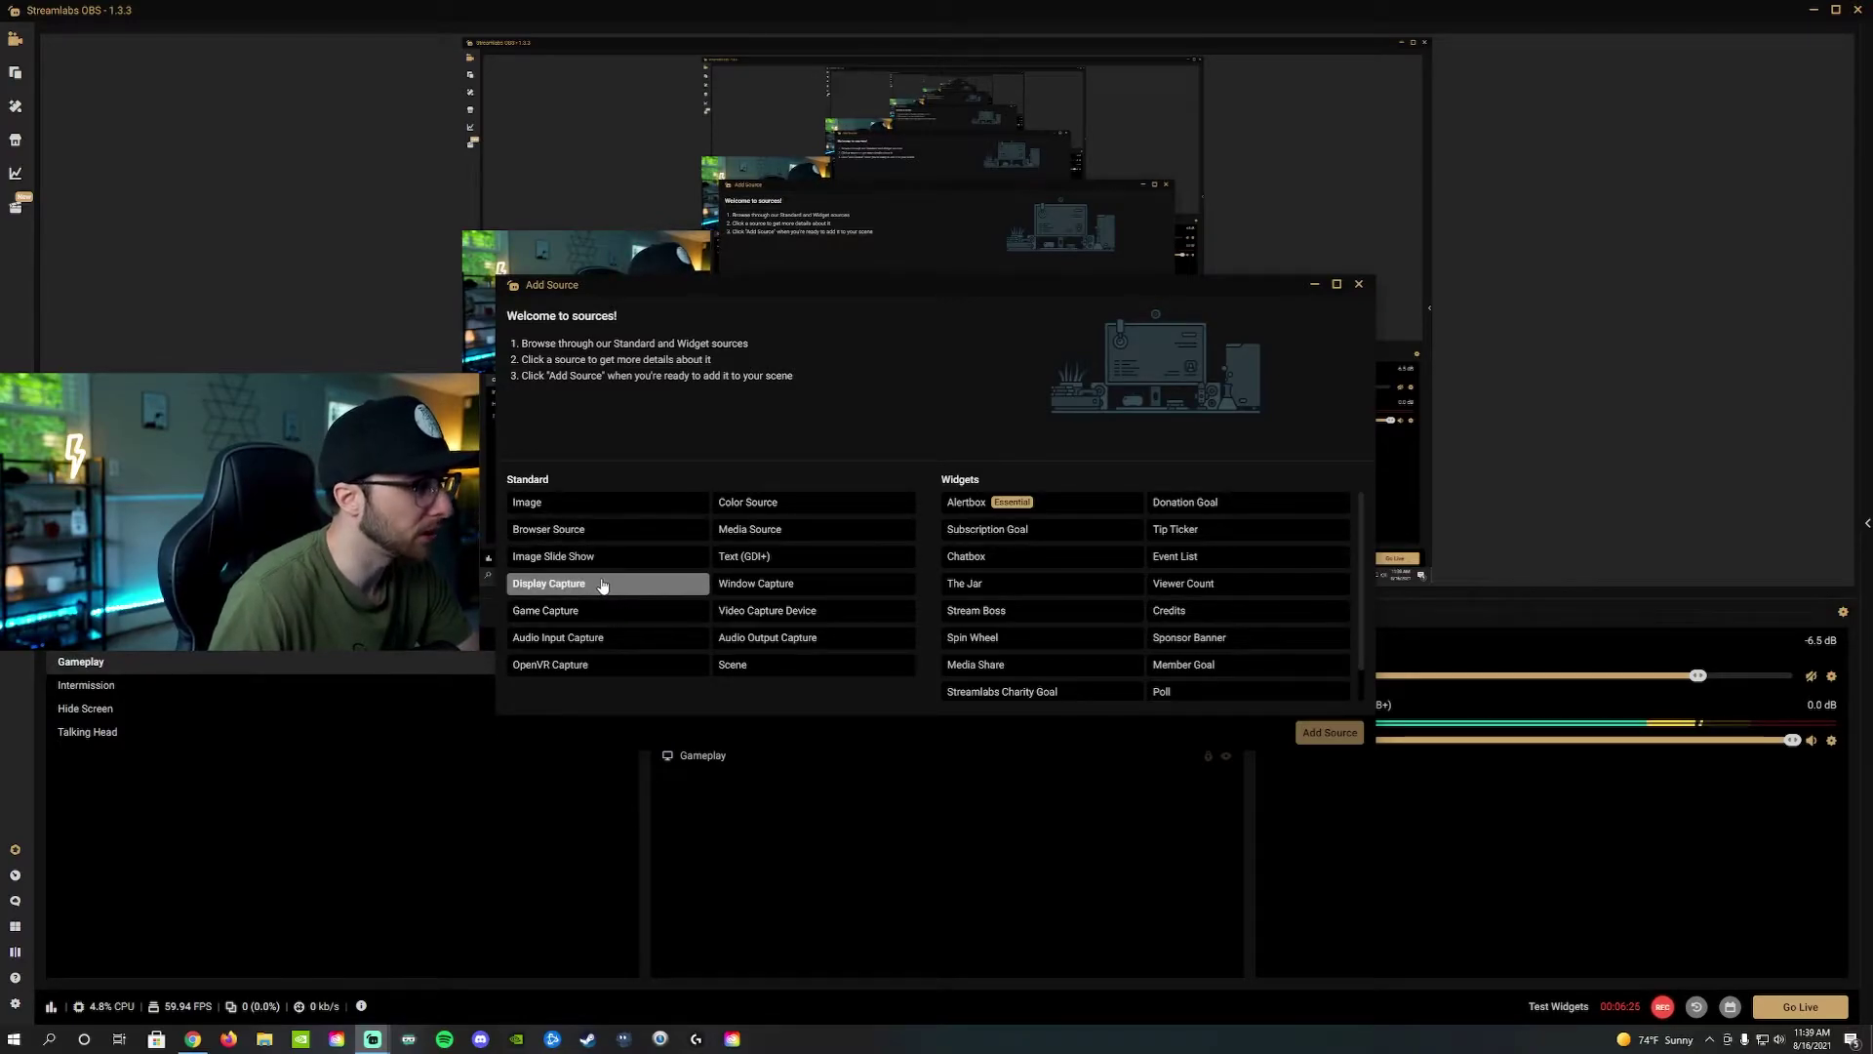
{"action": "left_click", "coordinate": [759, 588]}
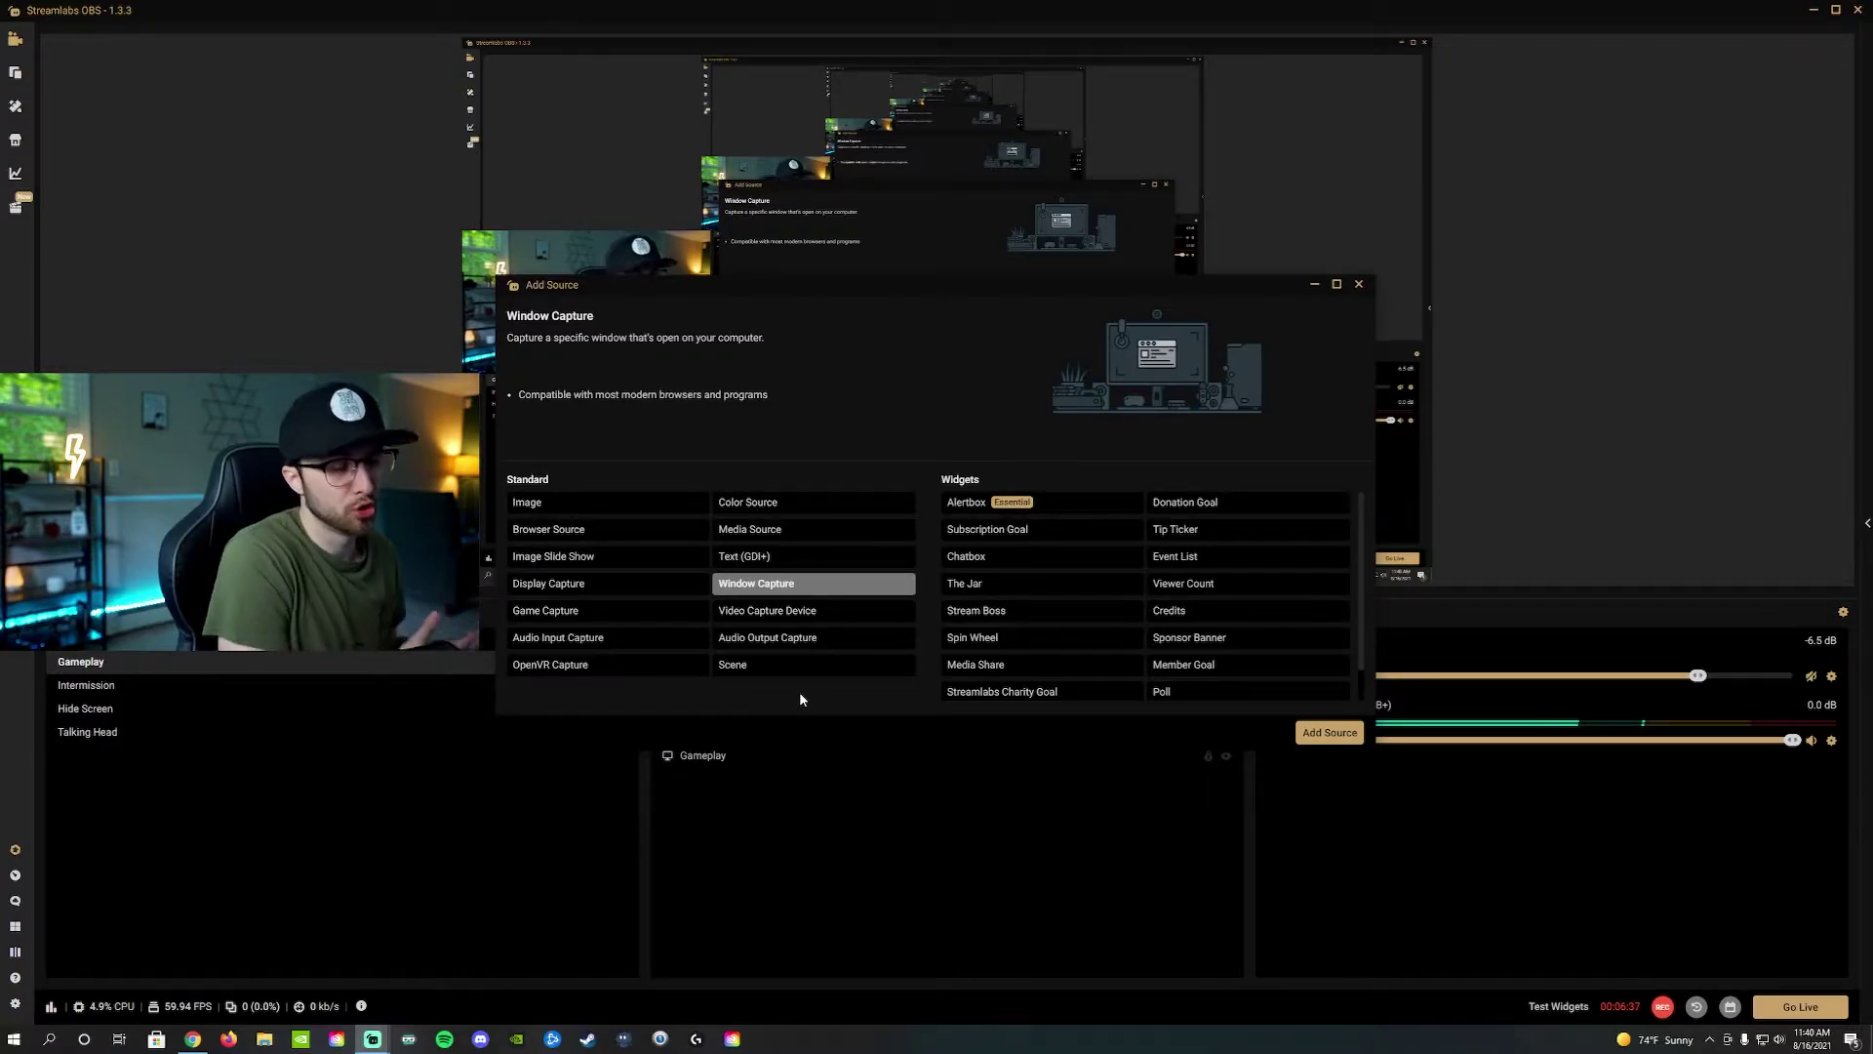
{"action": "left_click", "coordinate": [1330, 732]}
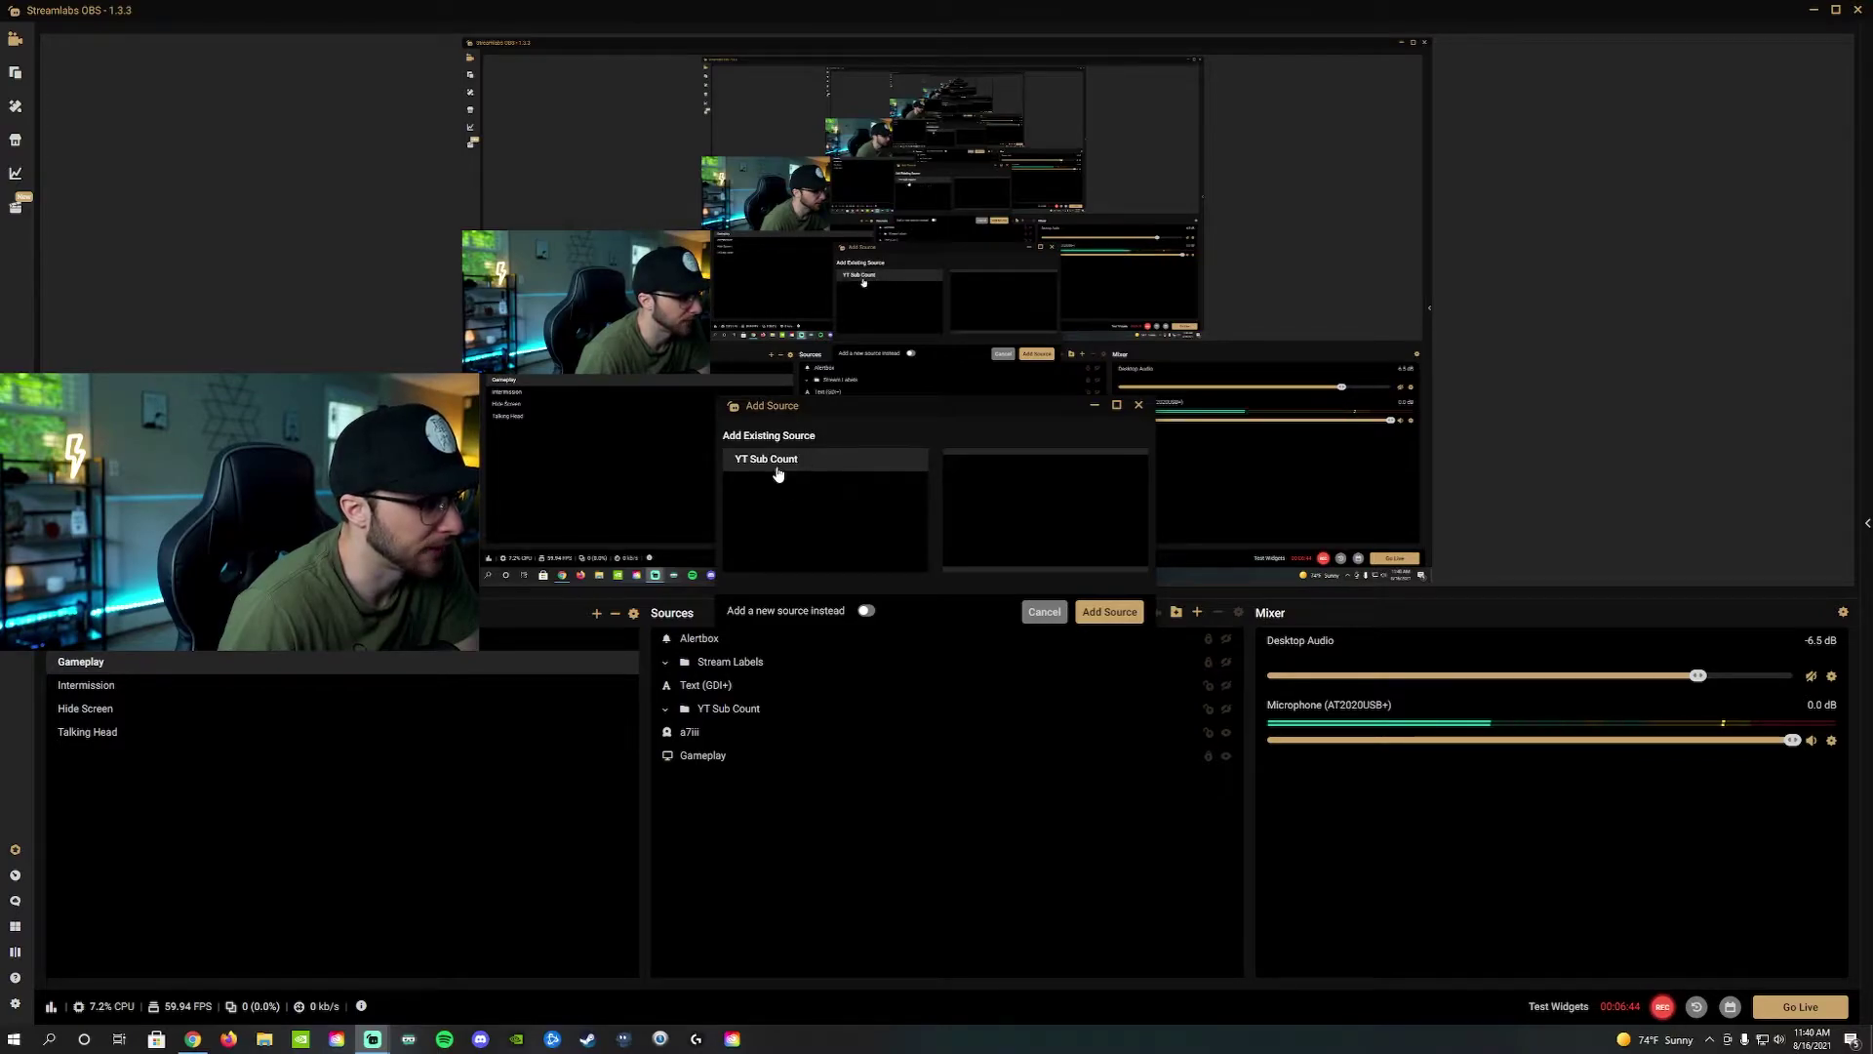
{"action": "left_click", "coordinate": [866, 611]}
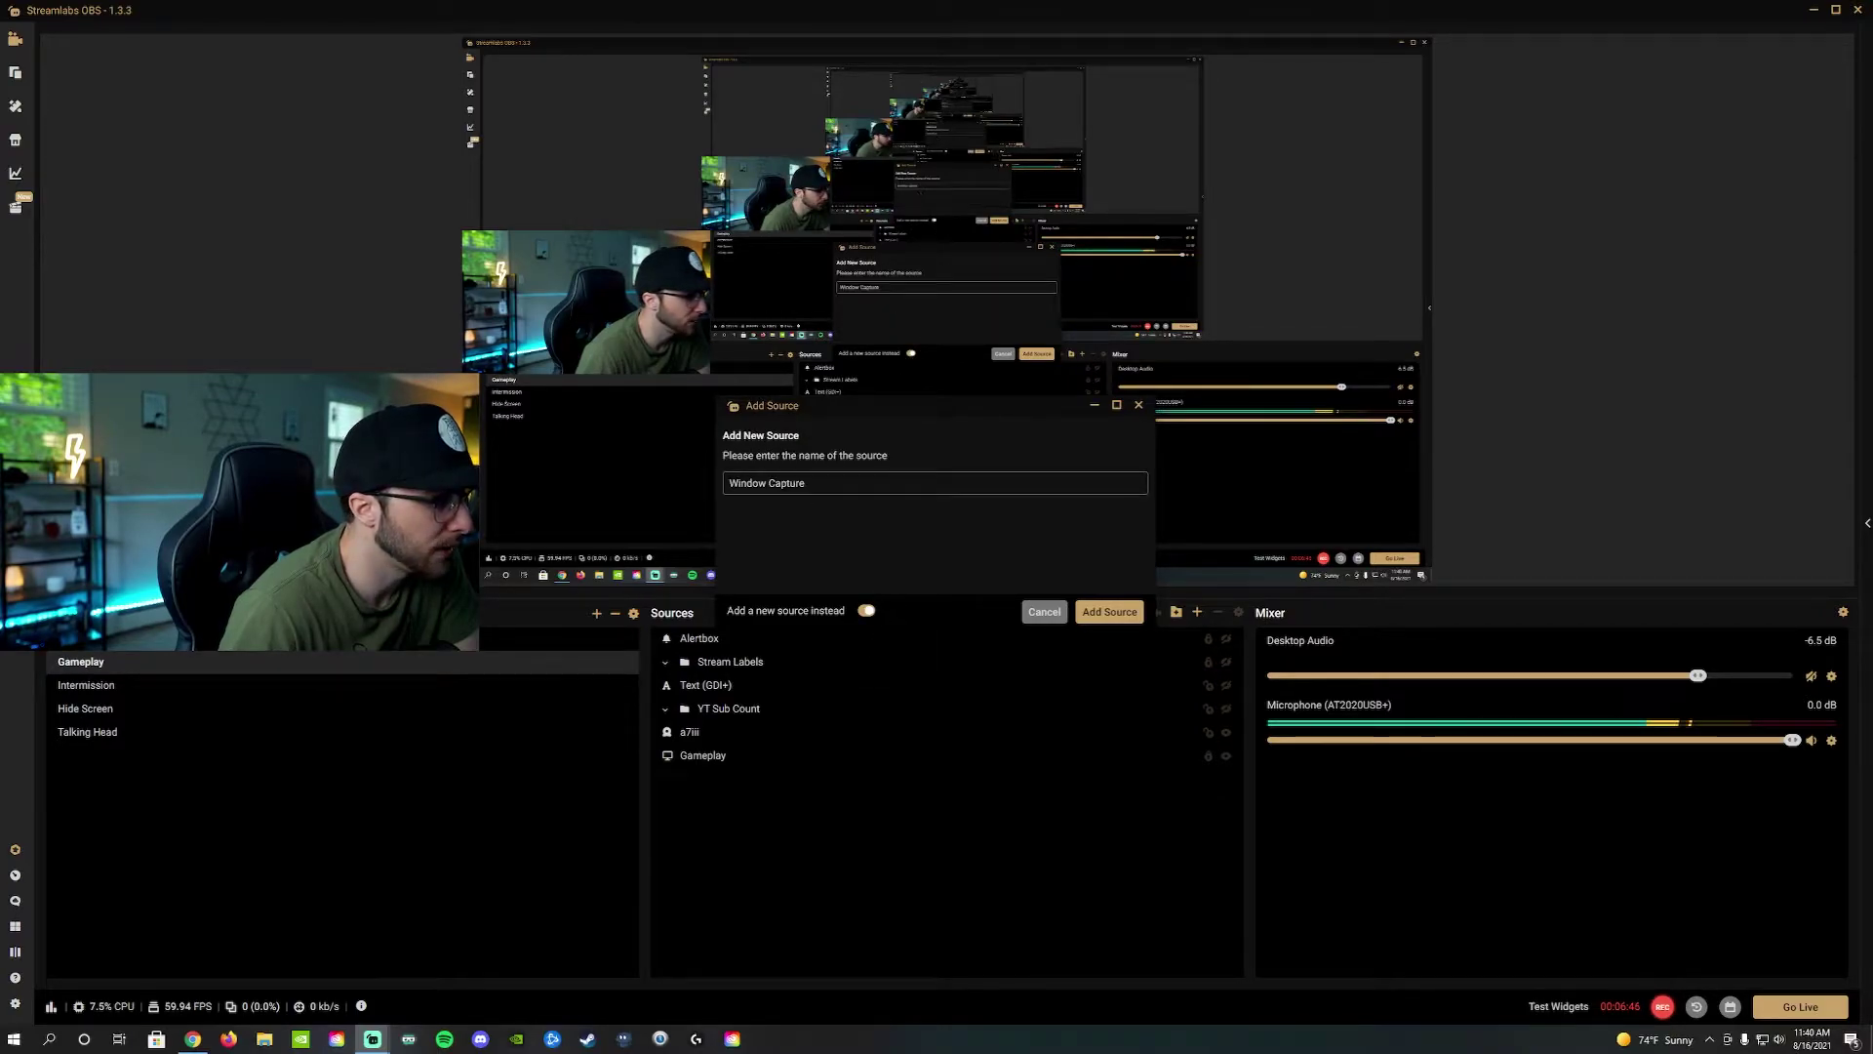
{"action": "type", "text": "YT Sub"}
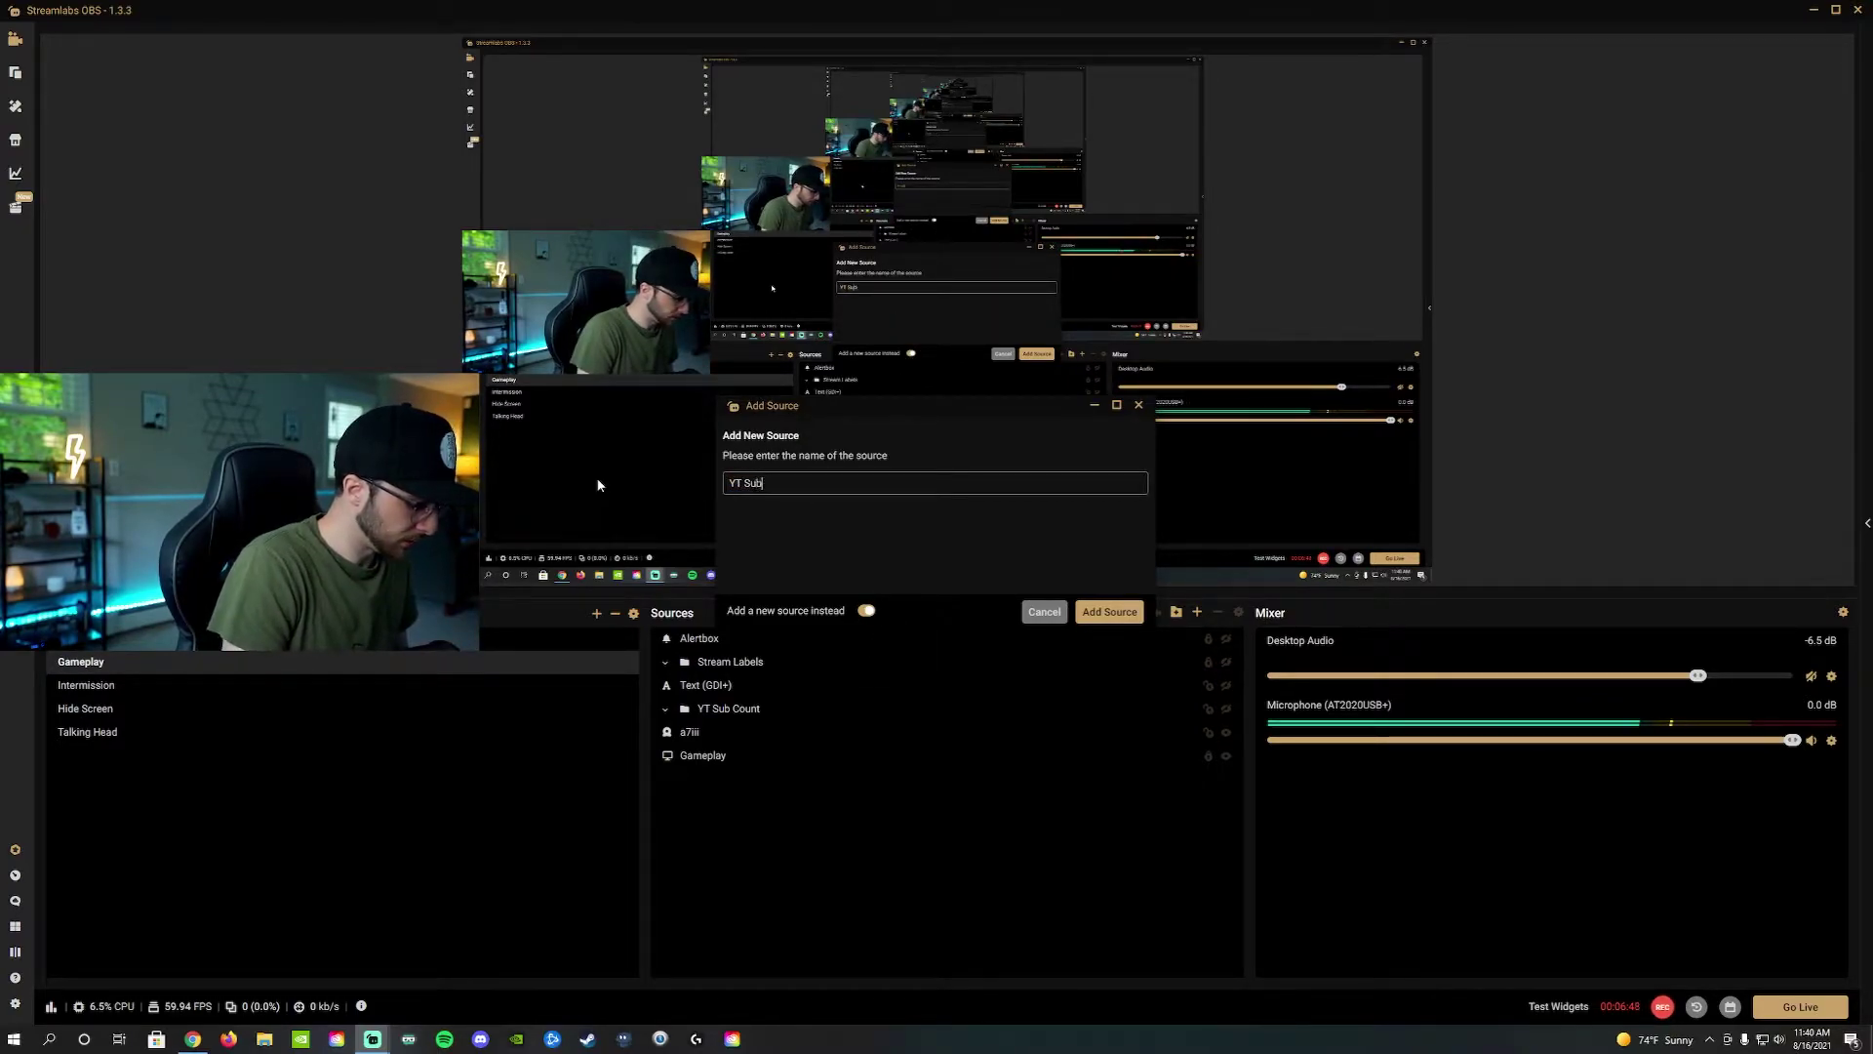
{"action": "type", "text": " Count 2.0"}
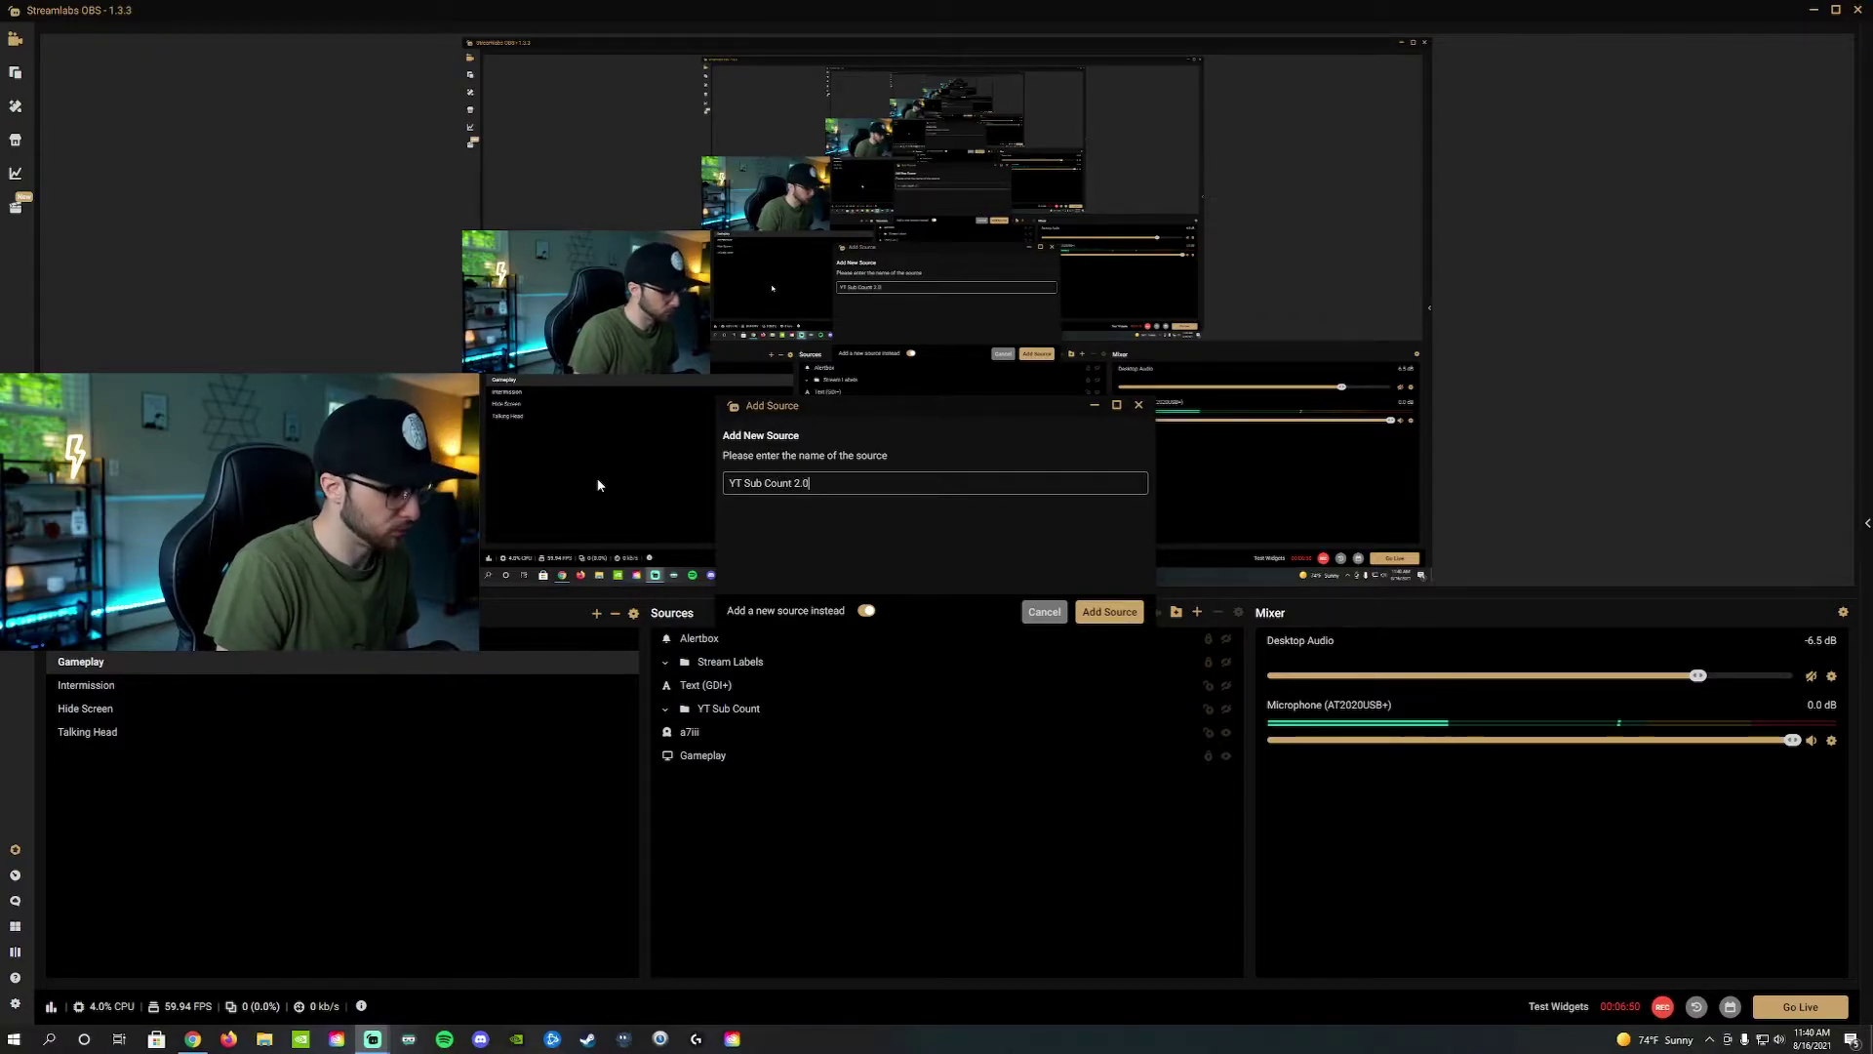
{"action": "left_click", "coordinate": [1112, 613]}
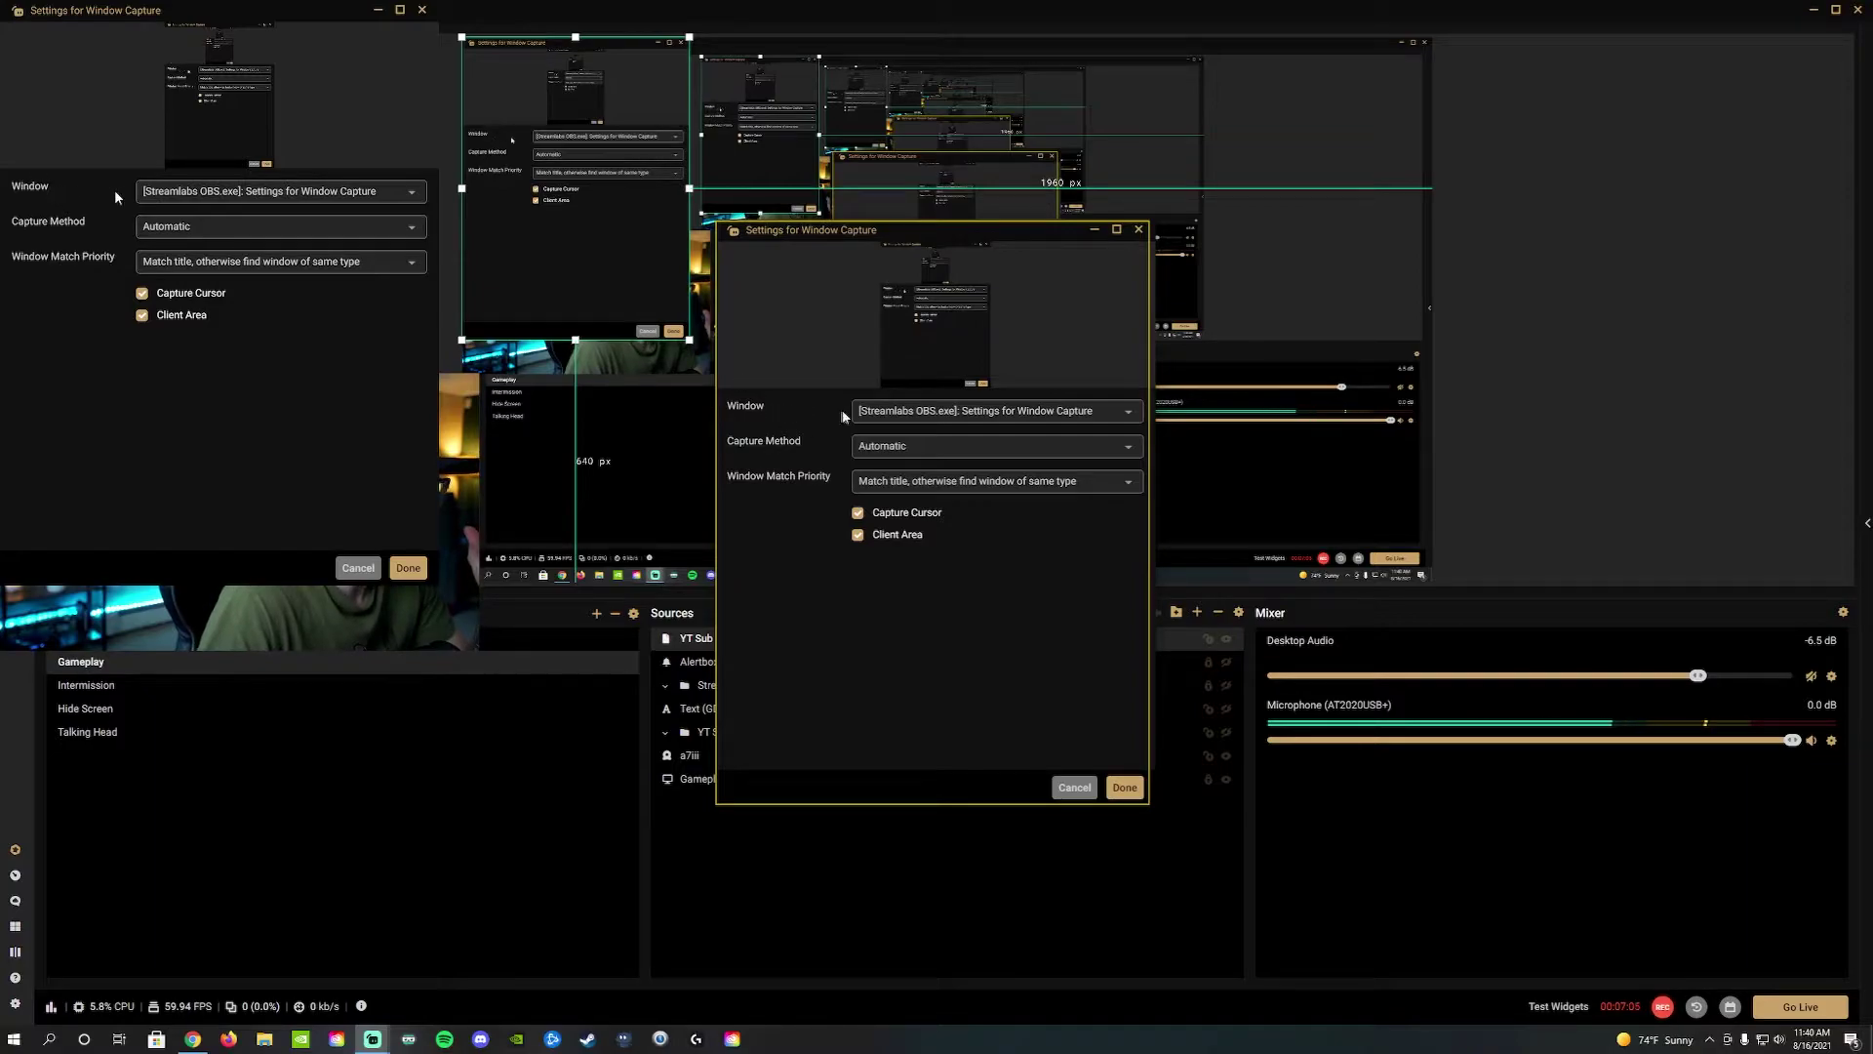
{"action": "left_click", "coordinate": [984, 414]}
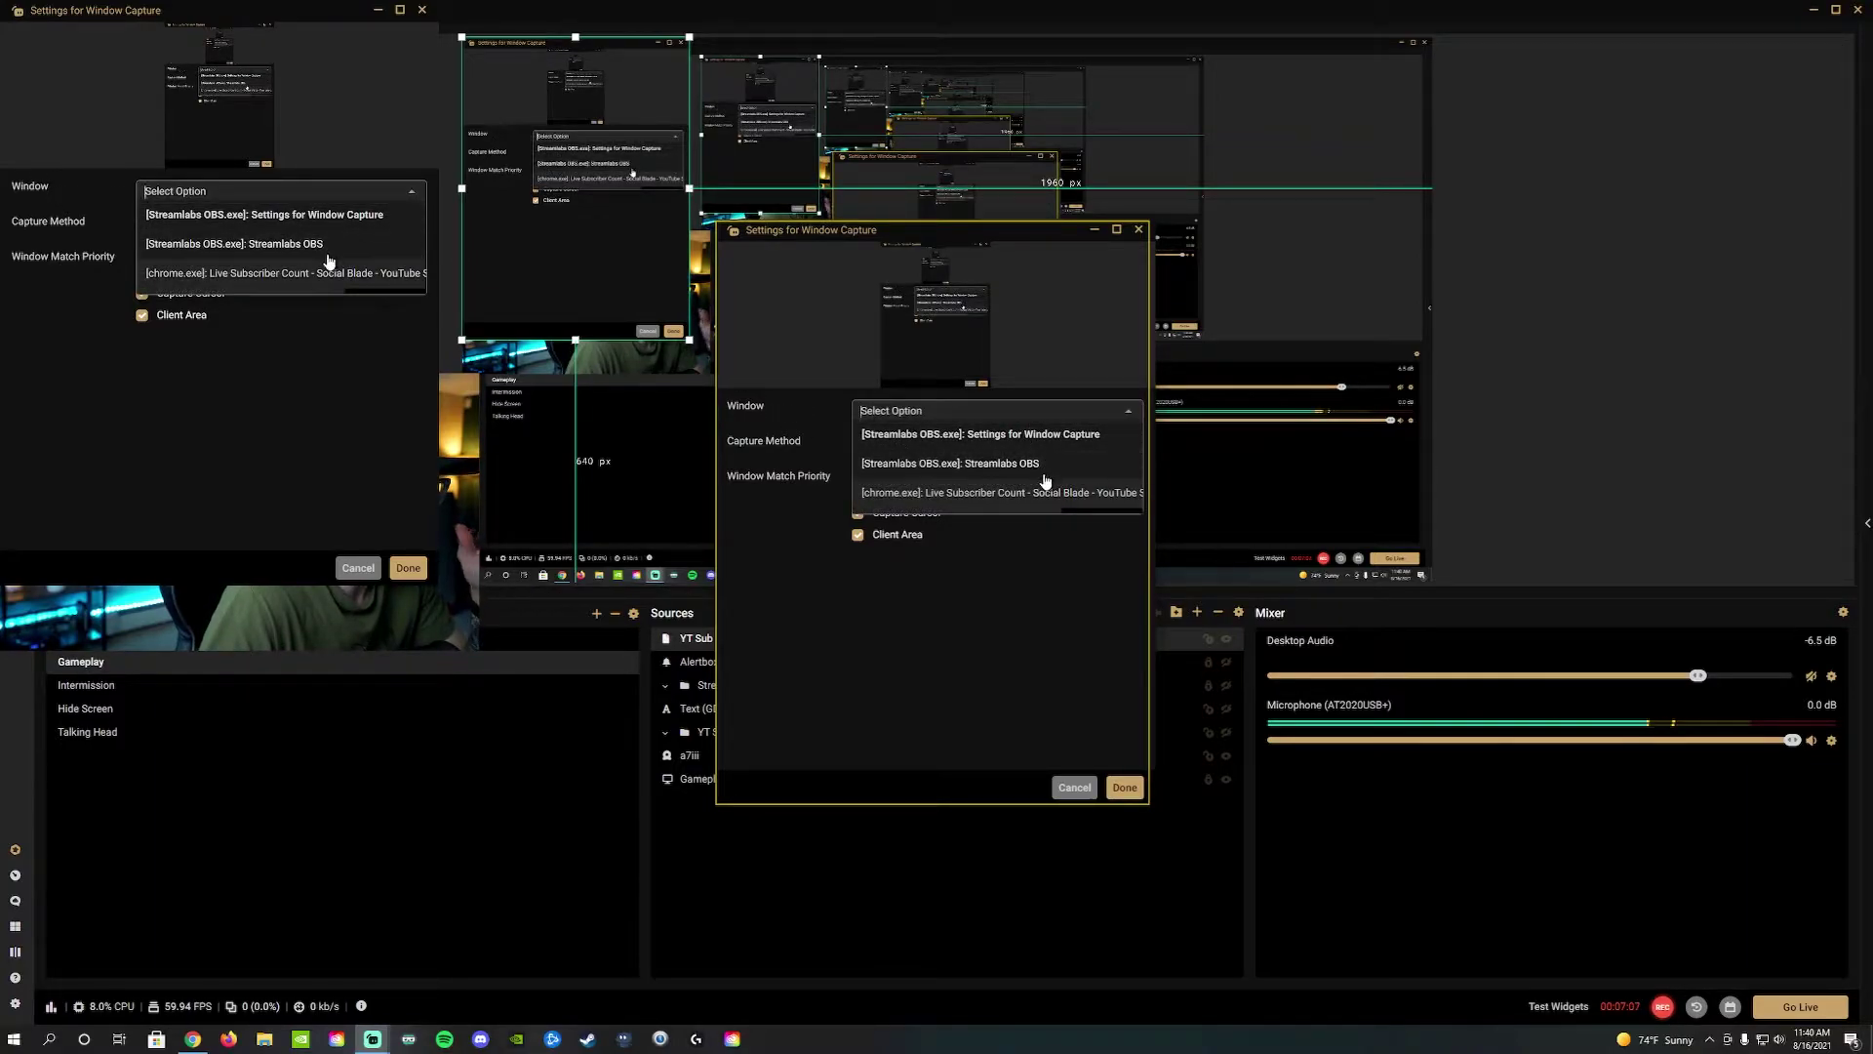
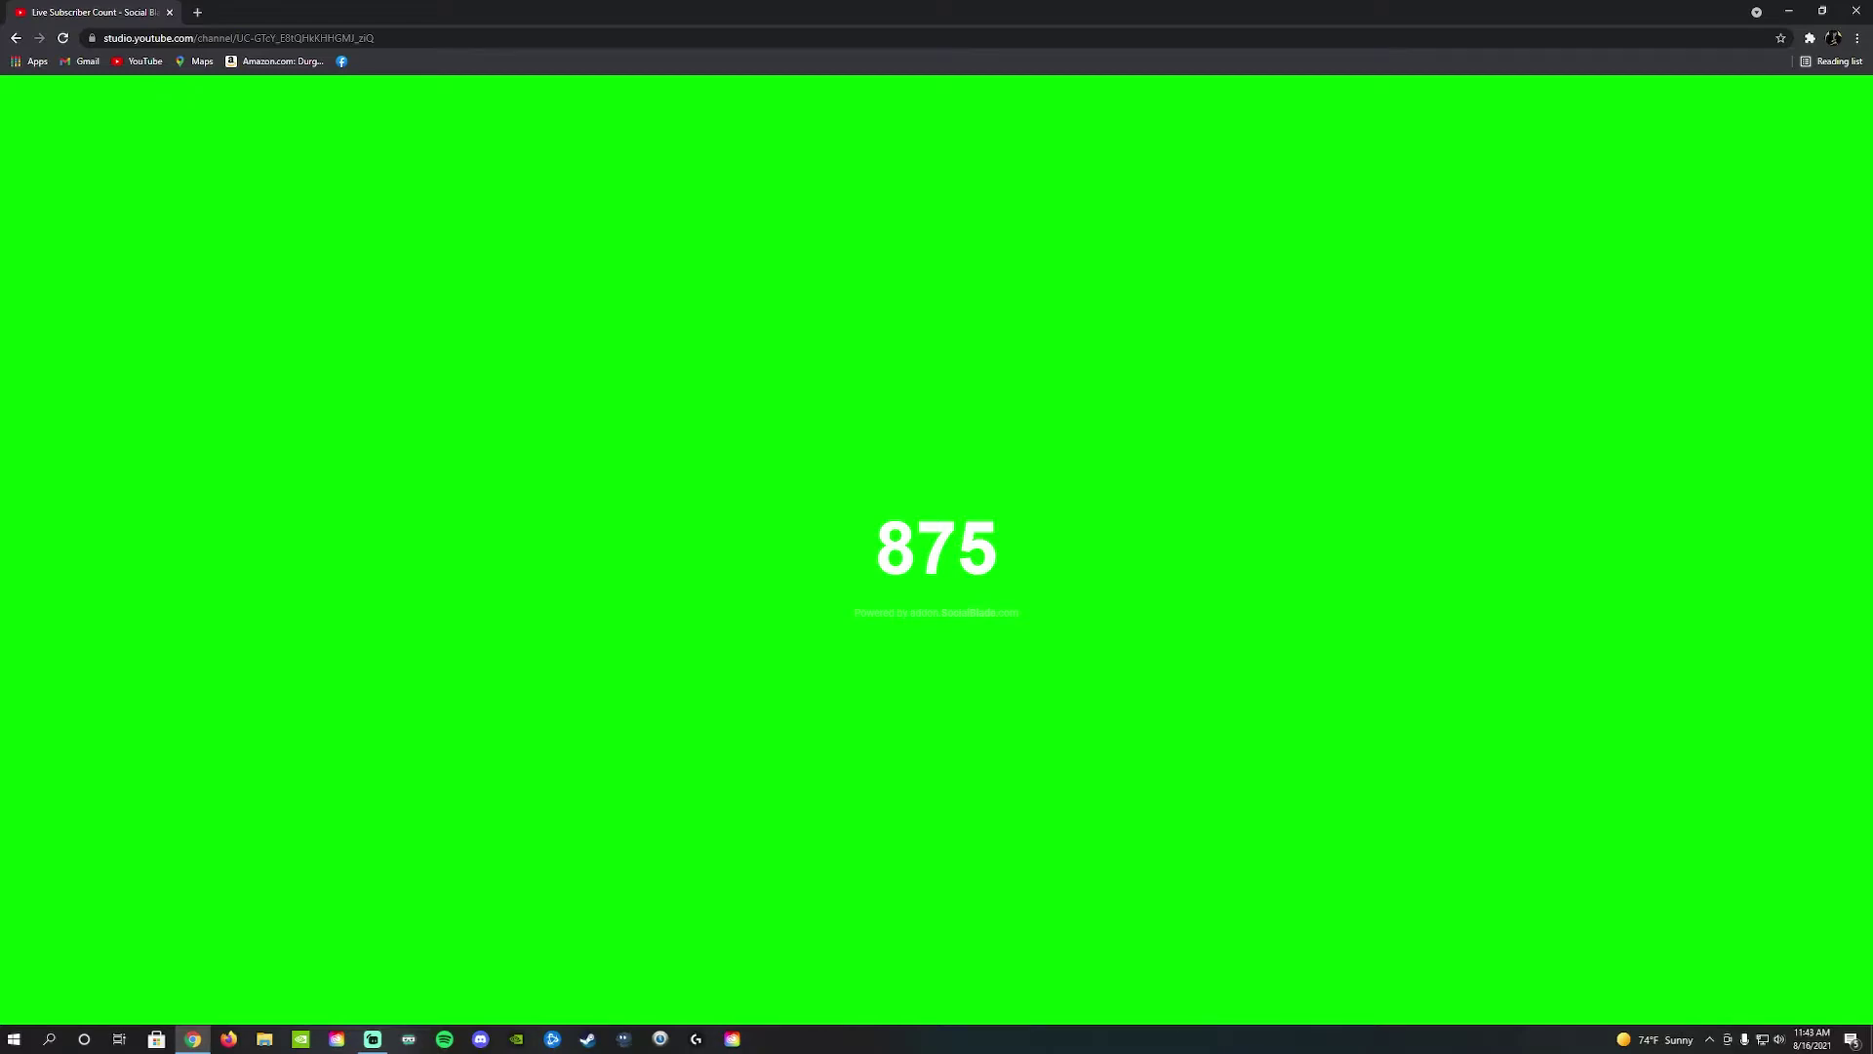
Step: Switch to Streamlabs OBS, accept the YT Sub Count 2.0 filters and reposition the captured window to line up with the canvas
{"action": "left_click", "coordinate": [372, 1039]}
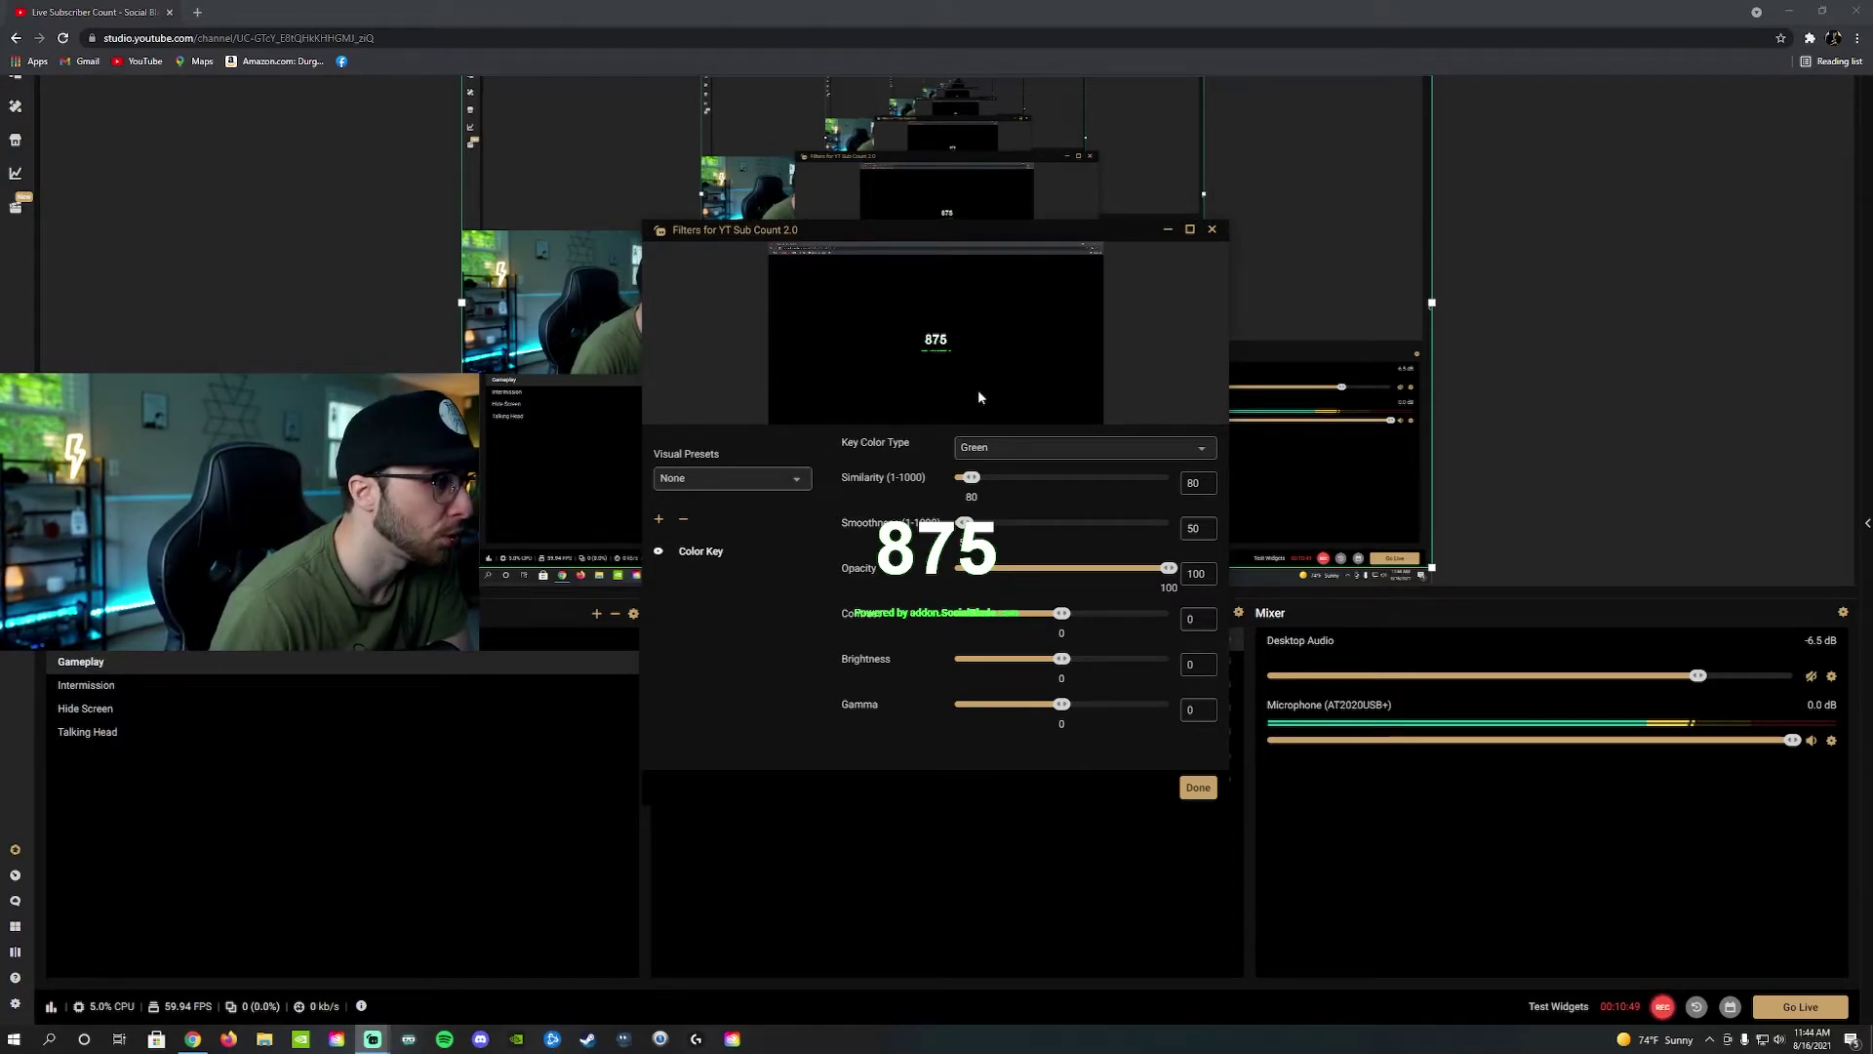
{"action": "left_click", "coordinate": [1196, 790]}
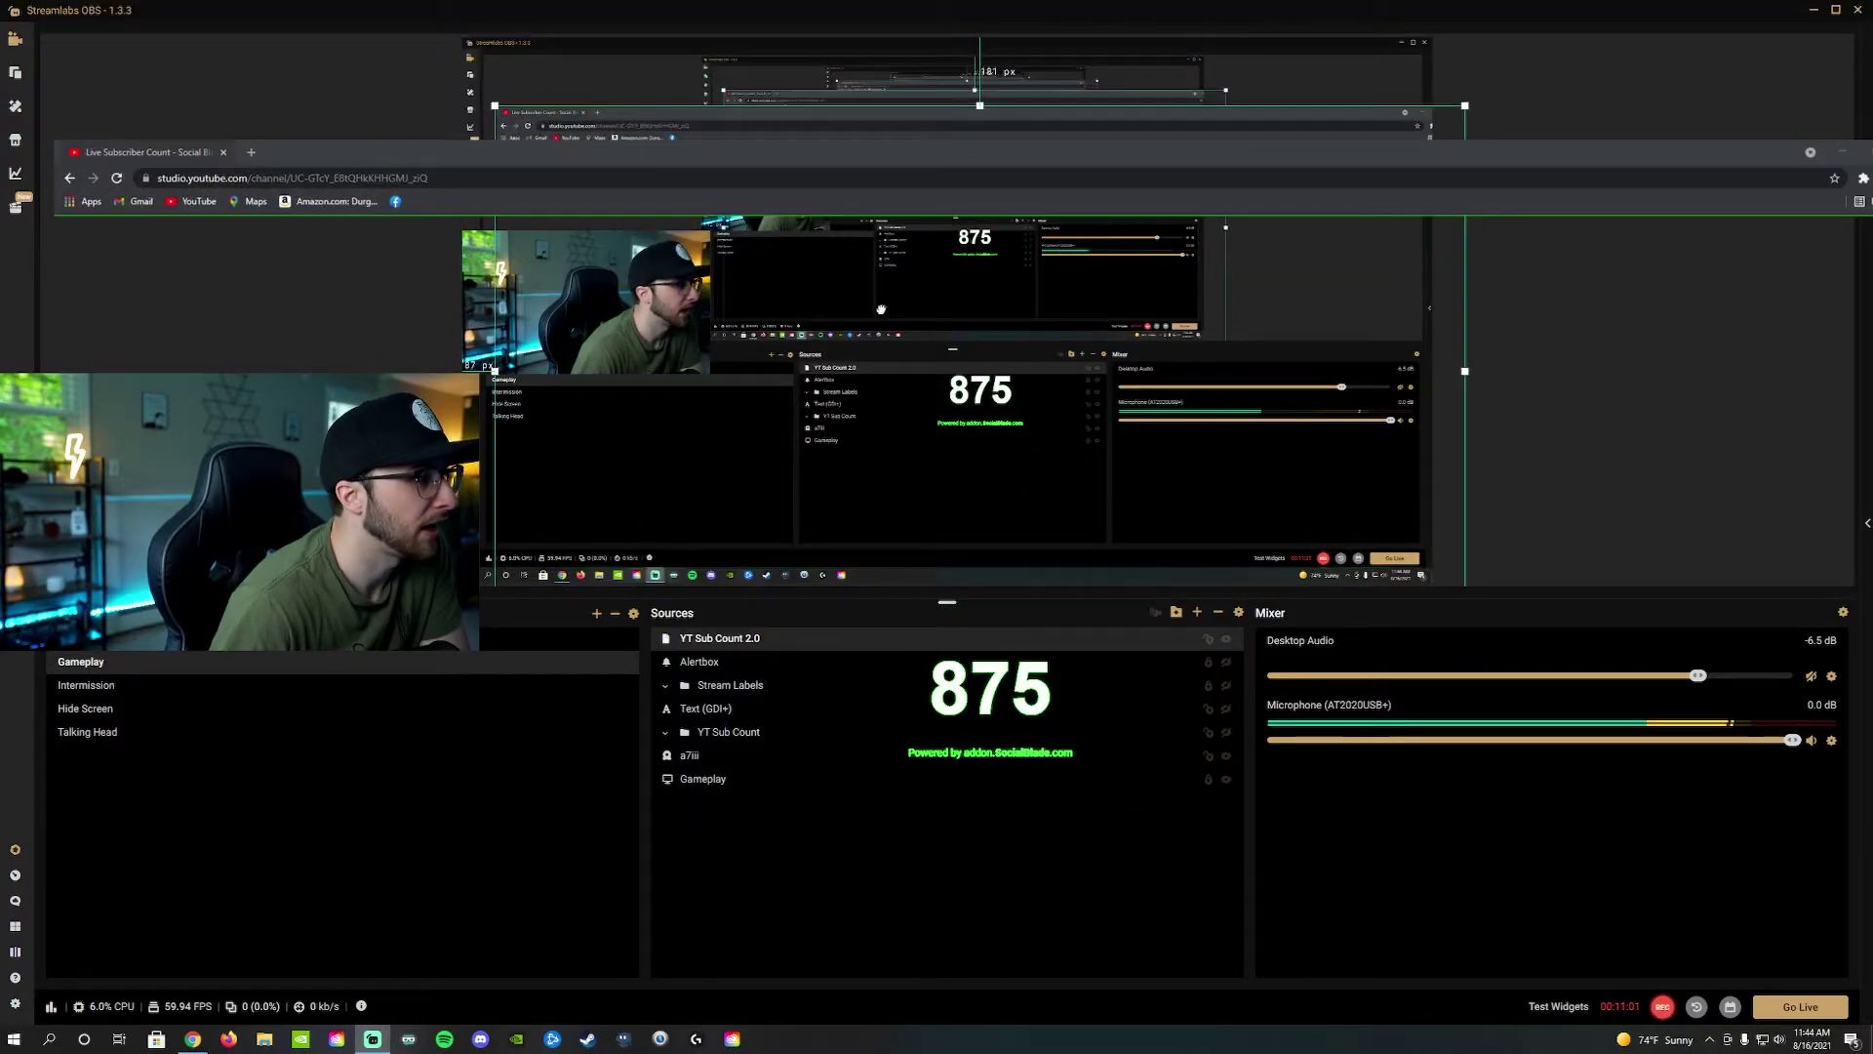
{"action": "left_click_drag", "start_coordinate": [876, 272], "coordinate": [878, 275]}
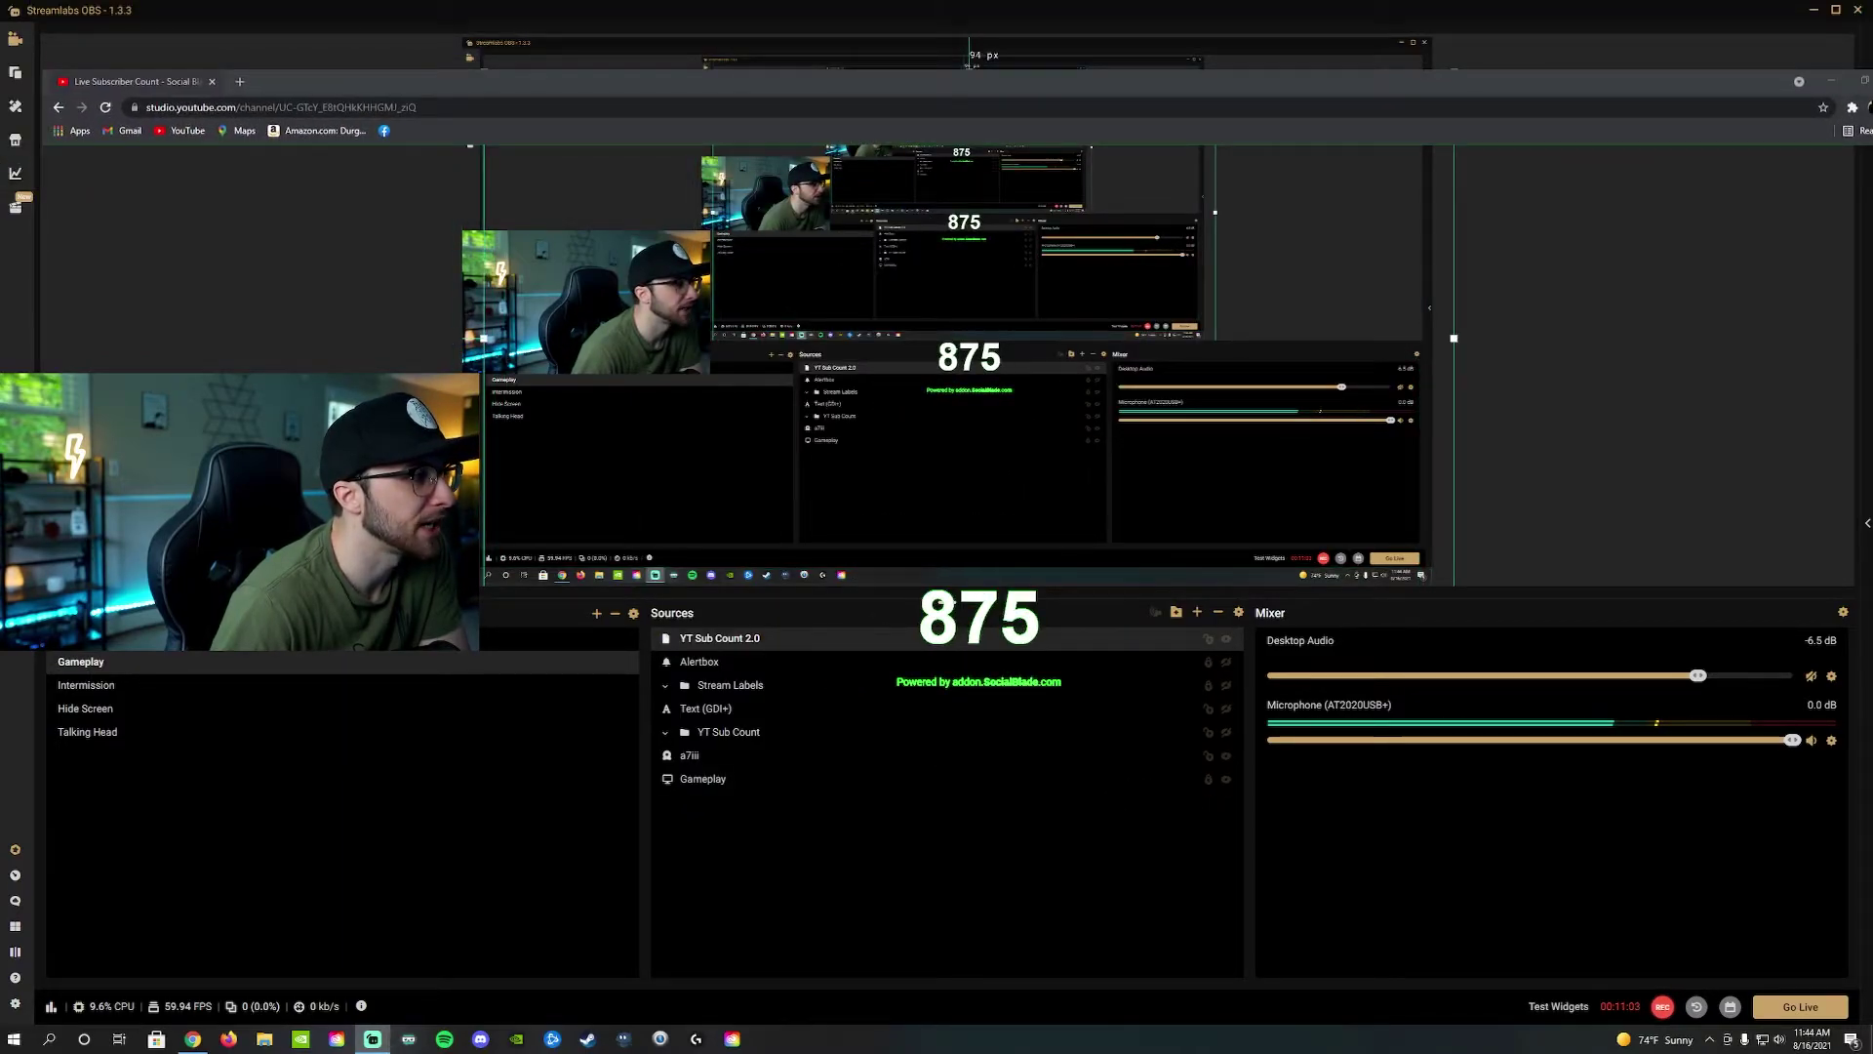
{"action": "left_click_drag", "start_coordinate": [1074, 514], "coordinate": [986, 444]}
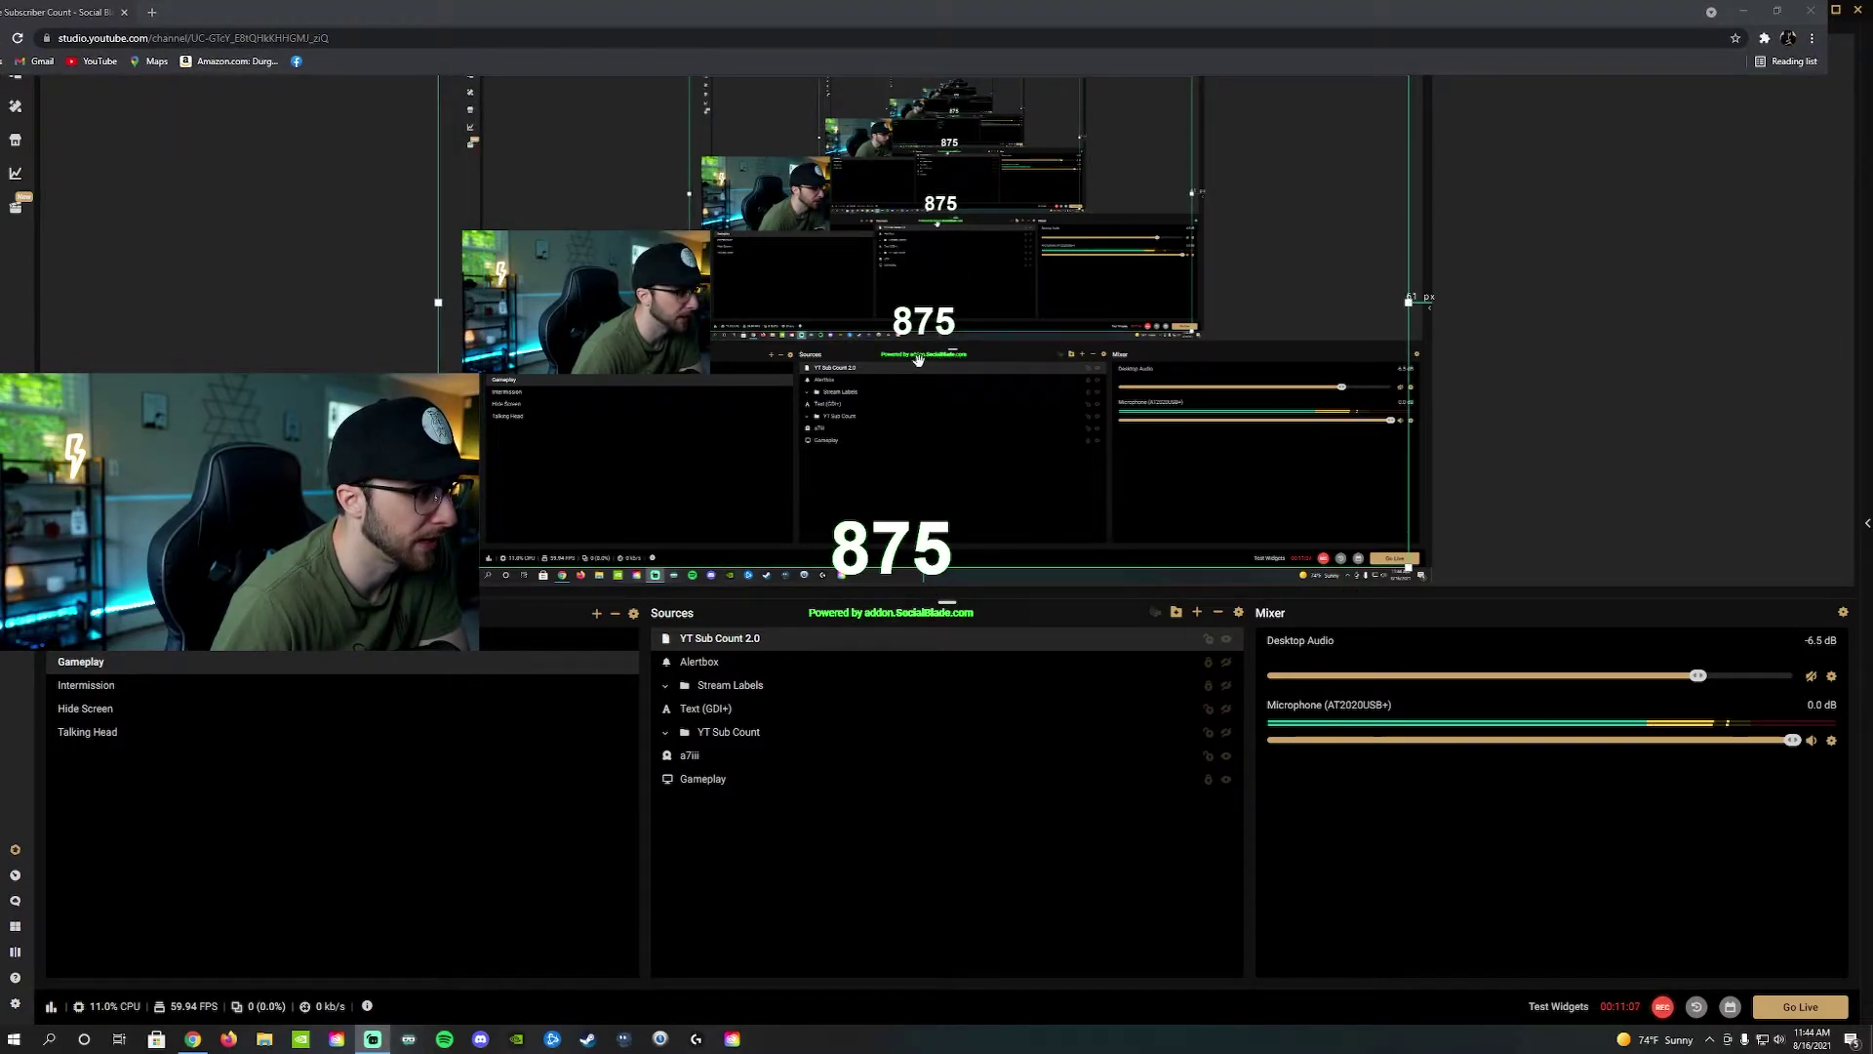
{"action": "left_click_drag", "start_coordinate": [983, 373], "coordinate": [1007, 375]}
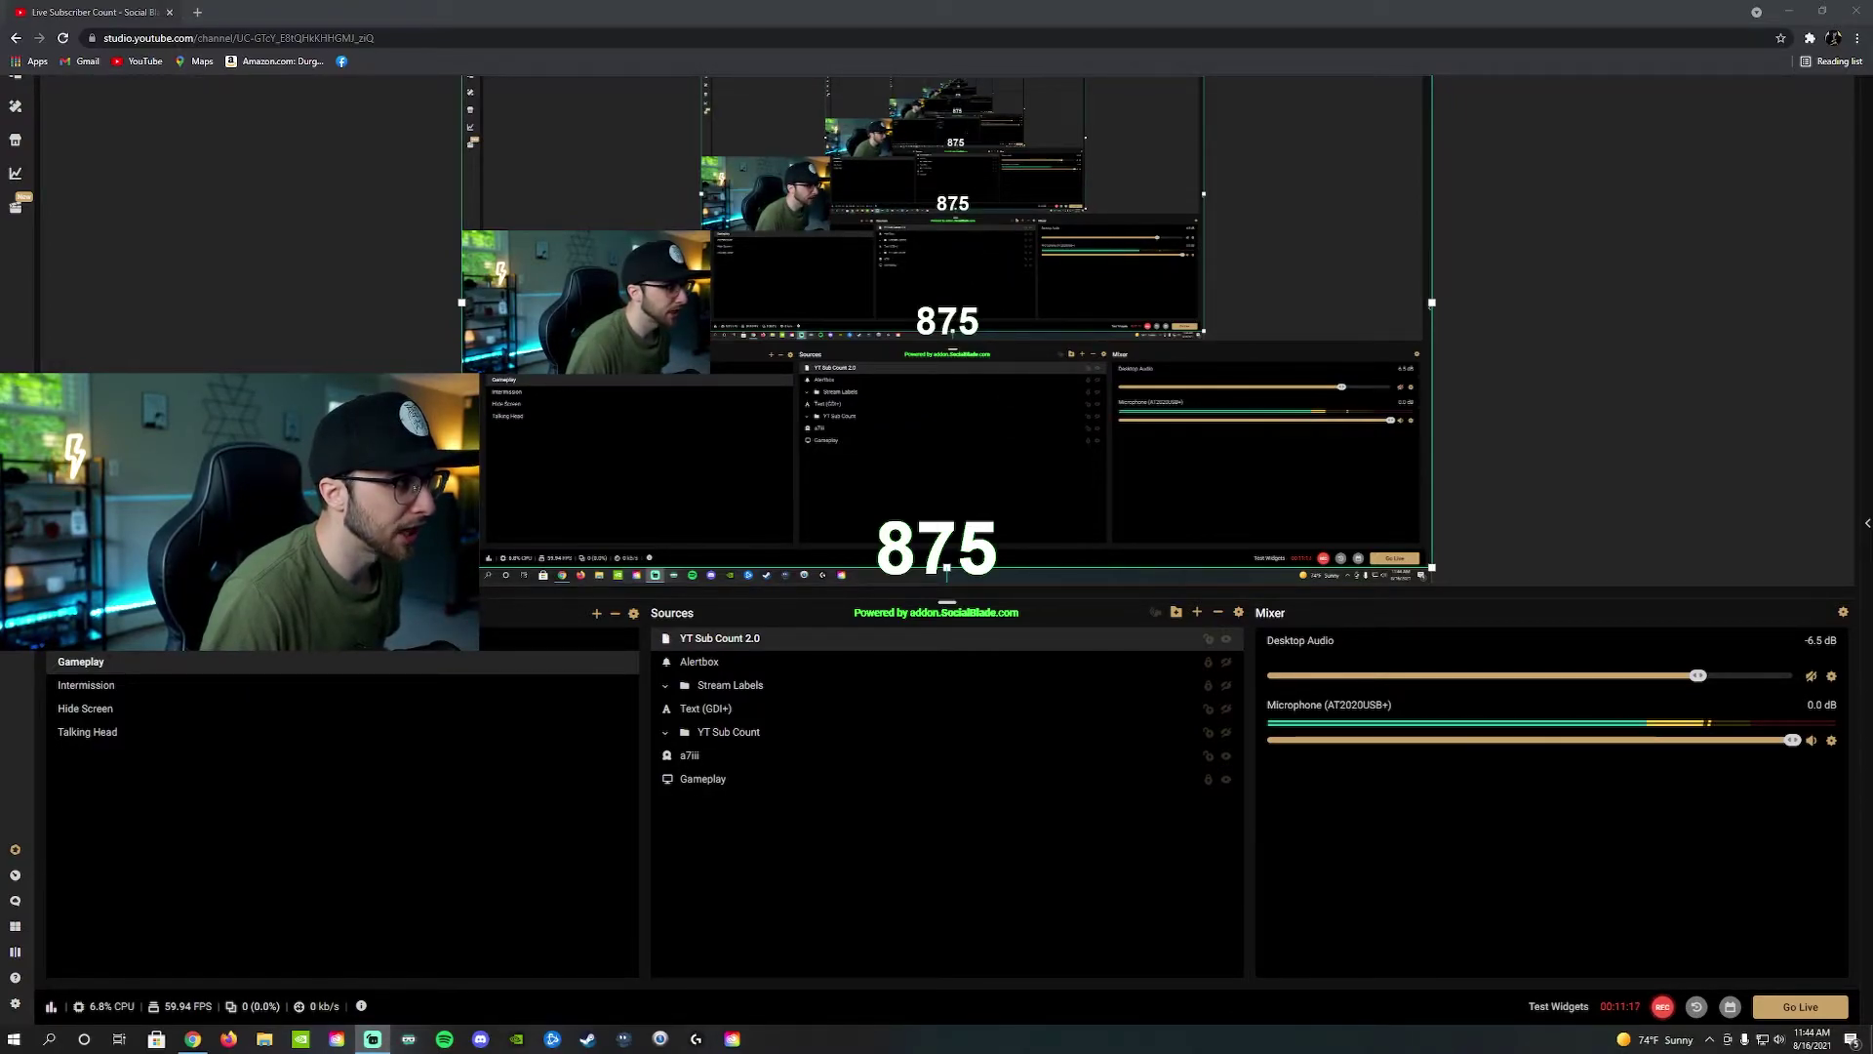
Step: Crop the YT Sub Count 2.0 capture on all four sides so only the subscriber number remains
{"action": "left_click_drag", "start_coordinate": [947, 44], "coordinate": [959, 301]}
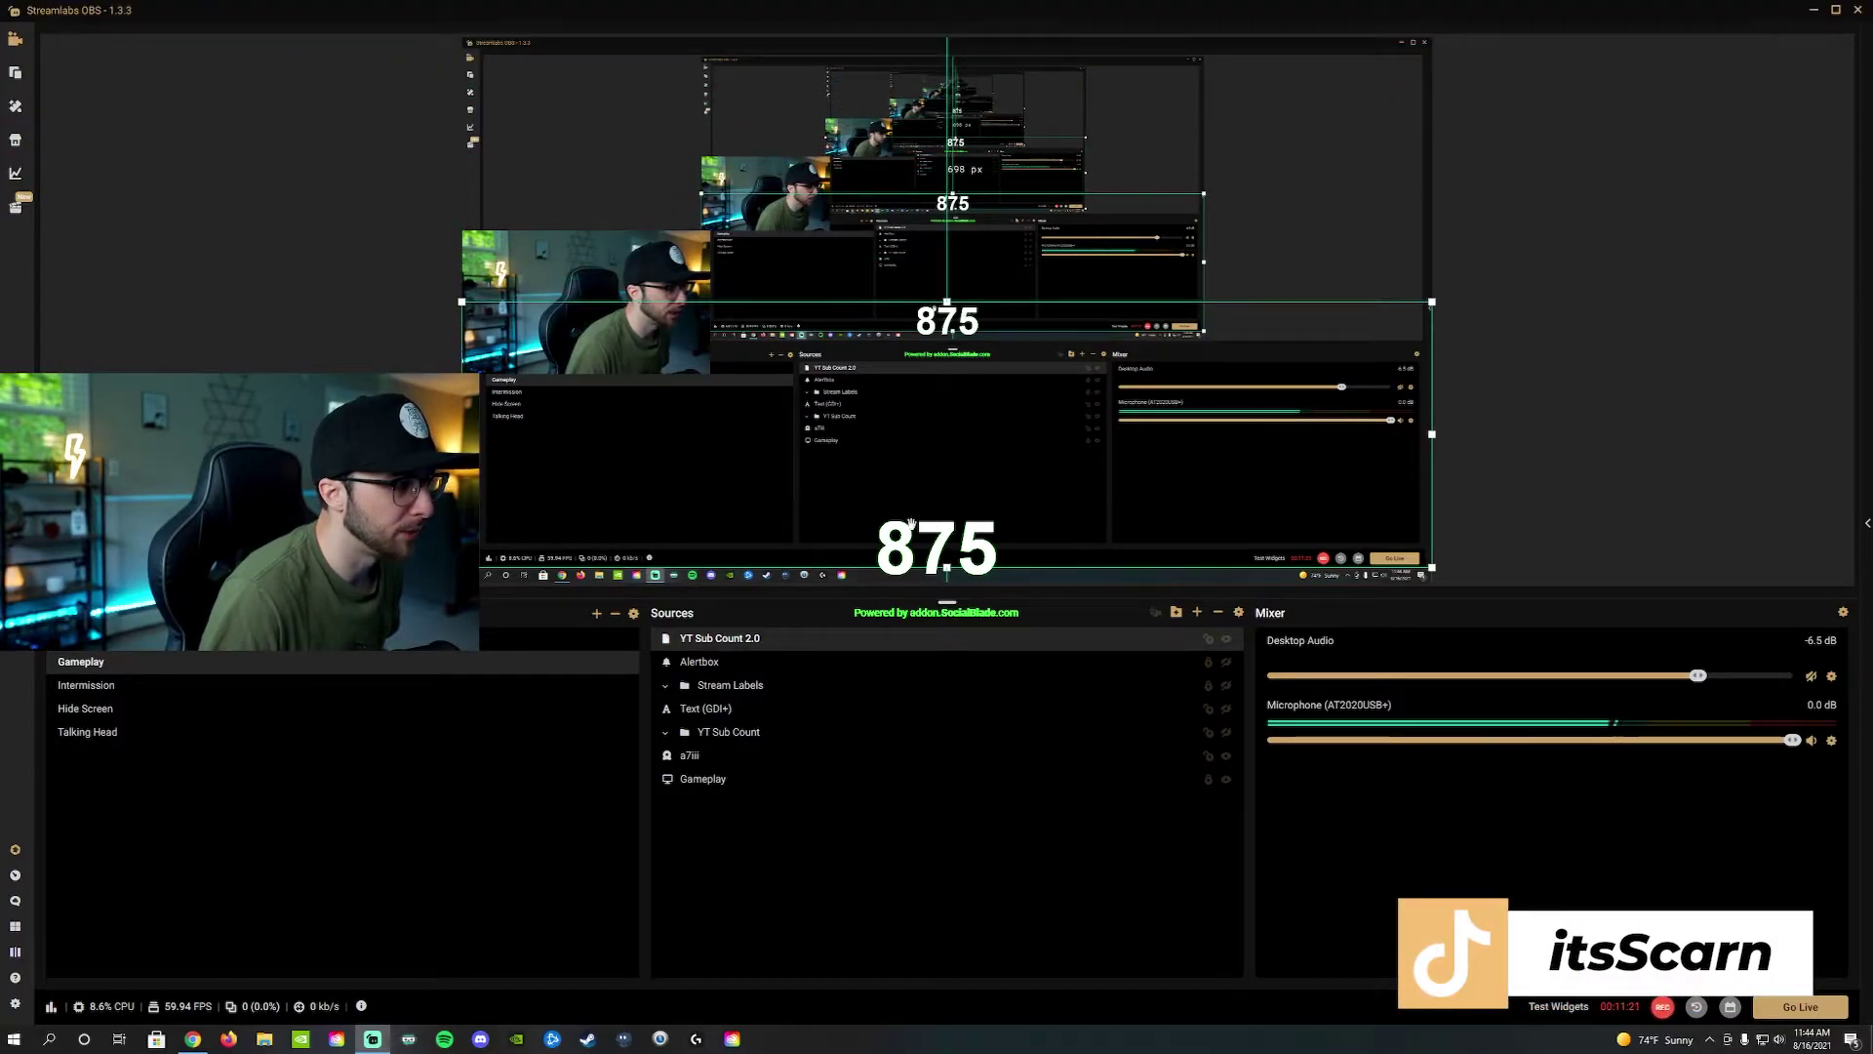
{"action": "mouse_move", "coordinate": [947, 567]}
{"action": "left_mouse_down"}
{"action": "mouse_move", "coordinate": [929, 341]}
{"action": "mouse_move", "coordinate": [955, 543]}
{"action": "mouse_move", "coordinate": [967, 527]}
{"action": "mouse_move", "coordinate": [945, 442]}
{"action": "mouse_move", "coordinate": [945, 552]}
{"action": "left_mouse_up"}
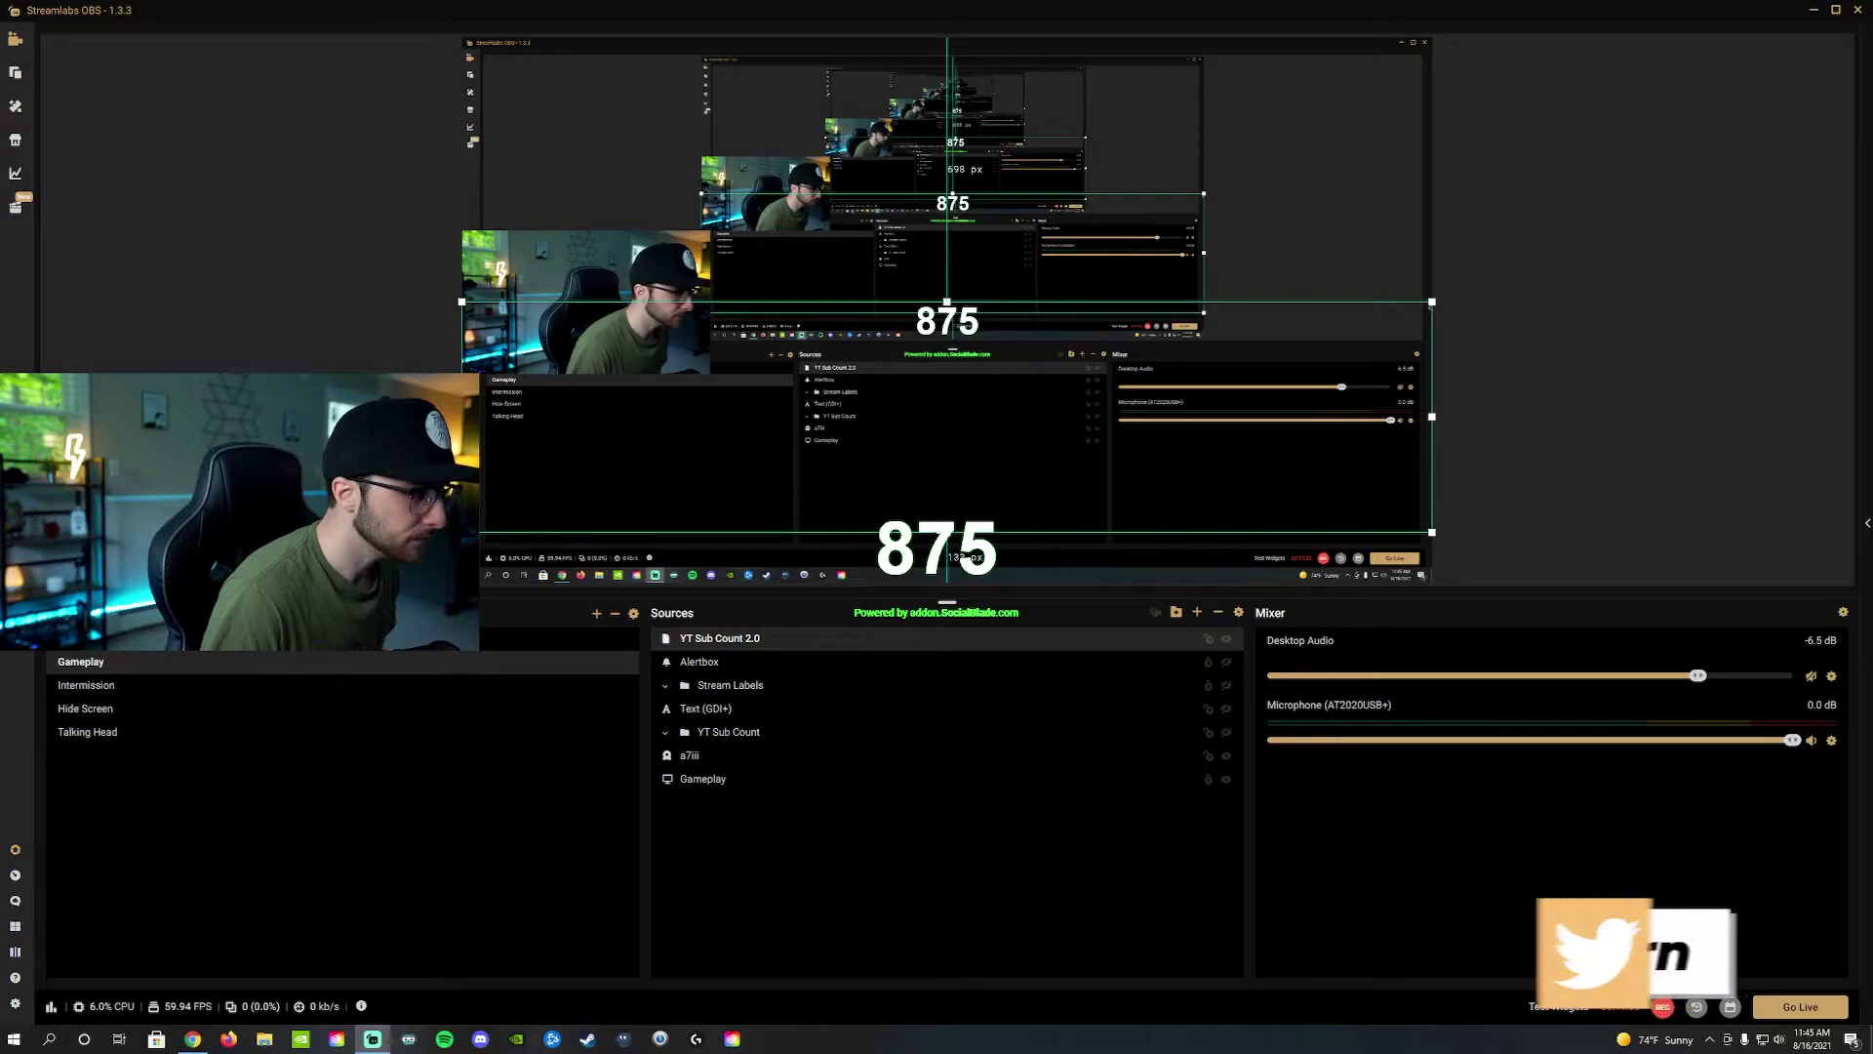
{"action": "left_click_drag", "start_coordinate": [945, 551], "coordinate": [945, 343]}
{"action": "left_click_drag", "start_coordinate": [454, 327], "coordinate": [899, 338]}
{"action": "left_click_drag", "start_coordinate": [1431, 321], "coordinate": [993, 322]}
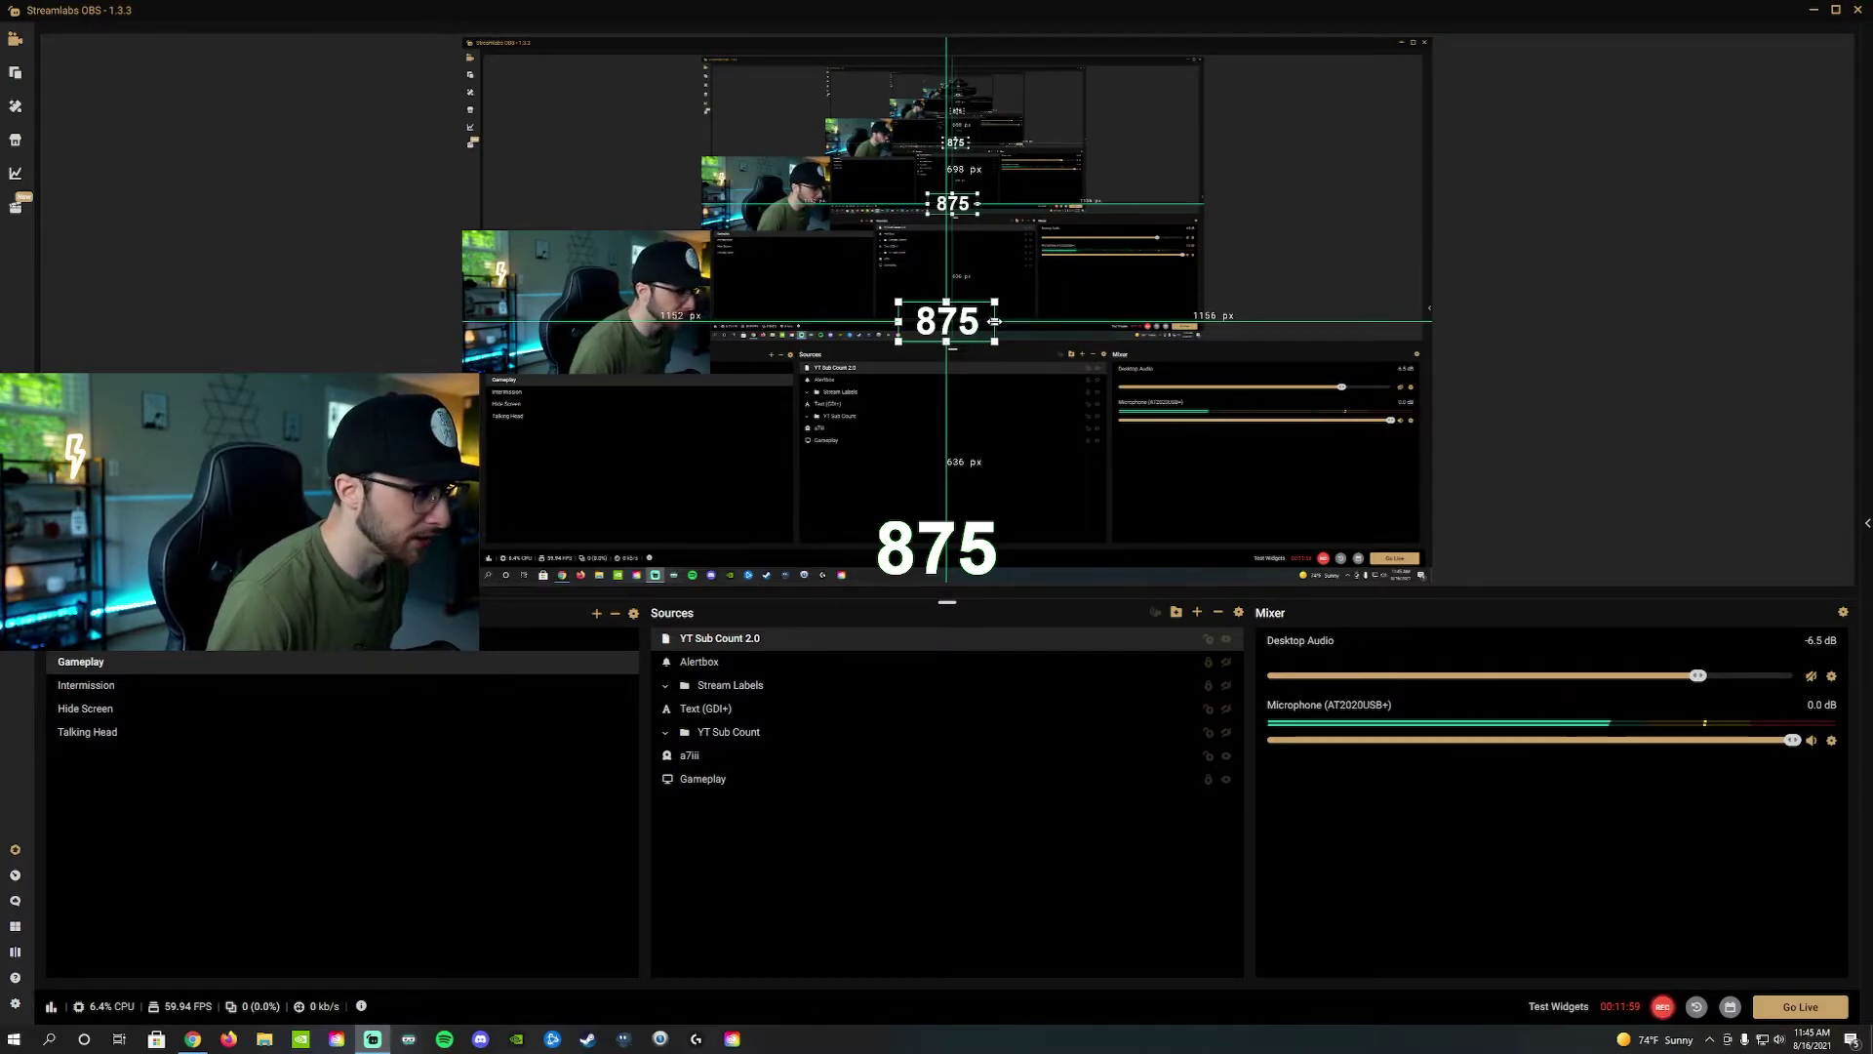
{"action": "left_click_drag", "start_coordinate": [997, 321], "coordinate": [1025, 322]}
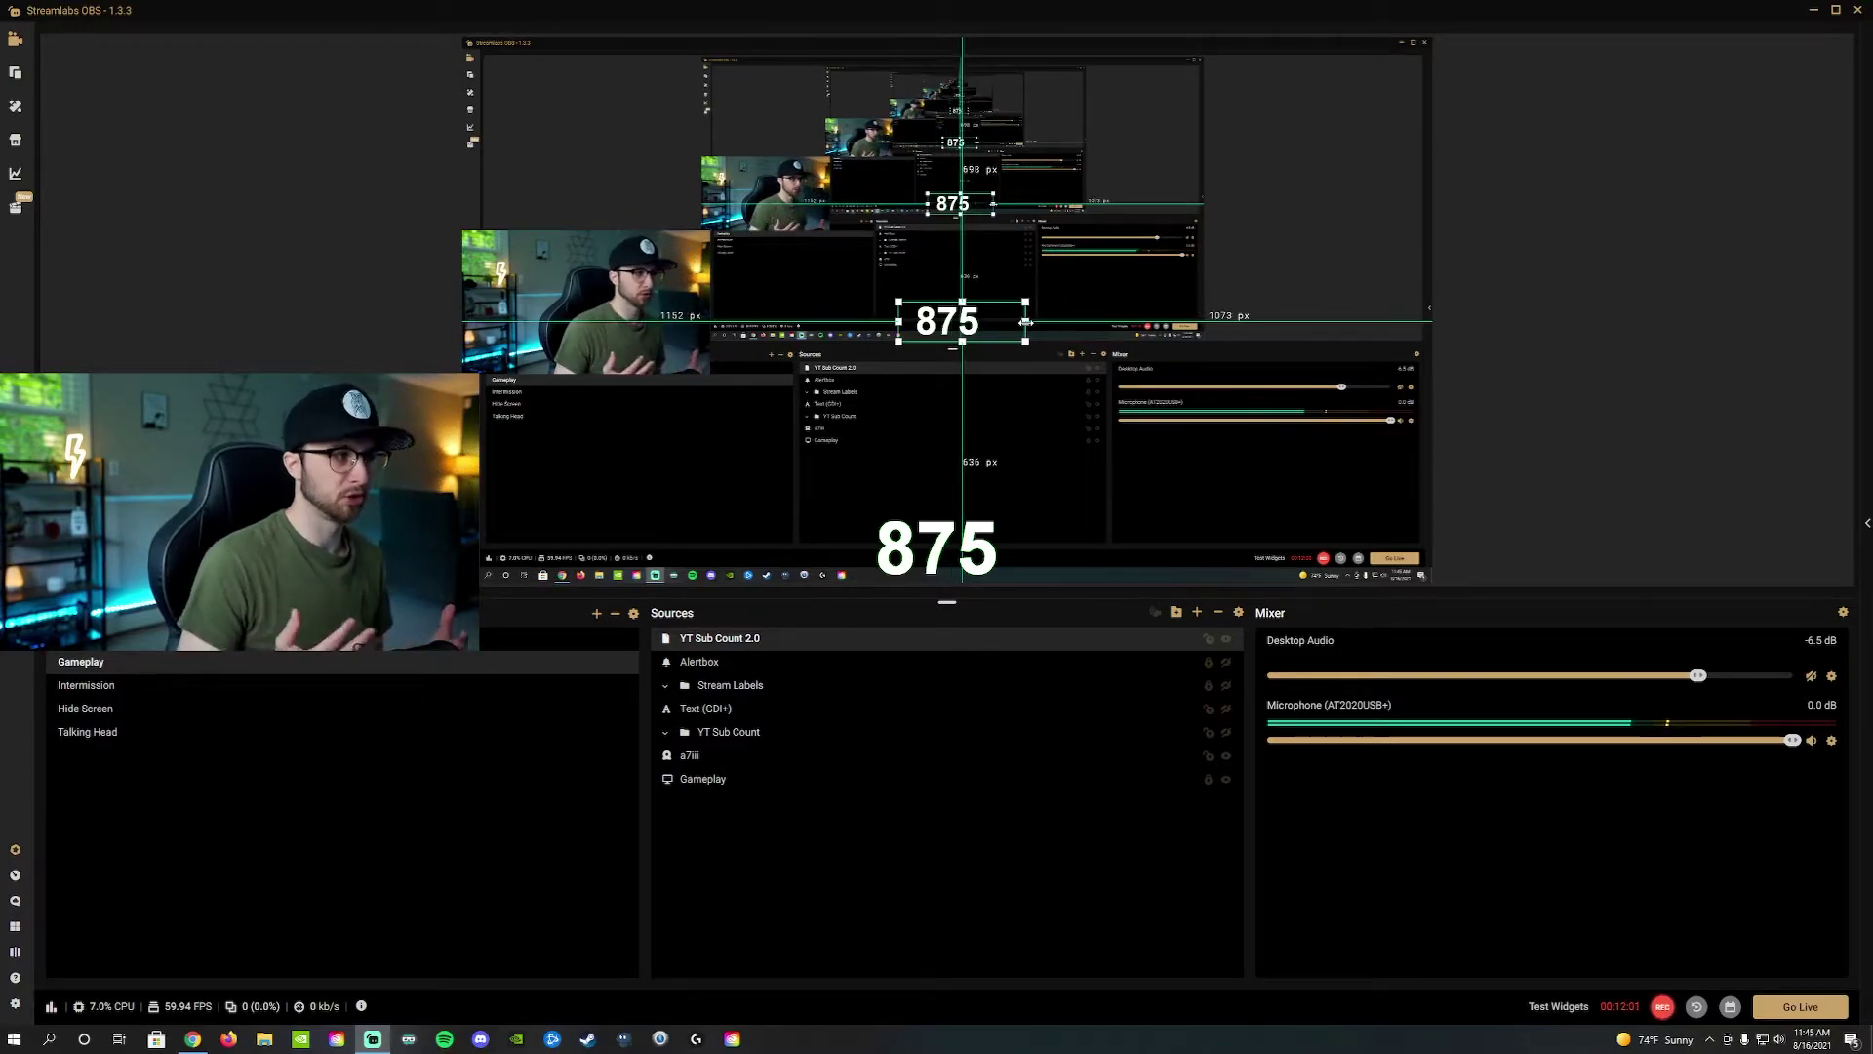
{"action": "left_click_drag", "start_coordinate": [1024, 322], "coordinate": [992, 321]}
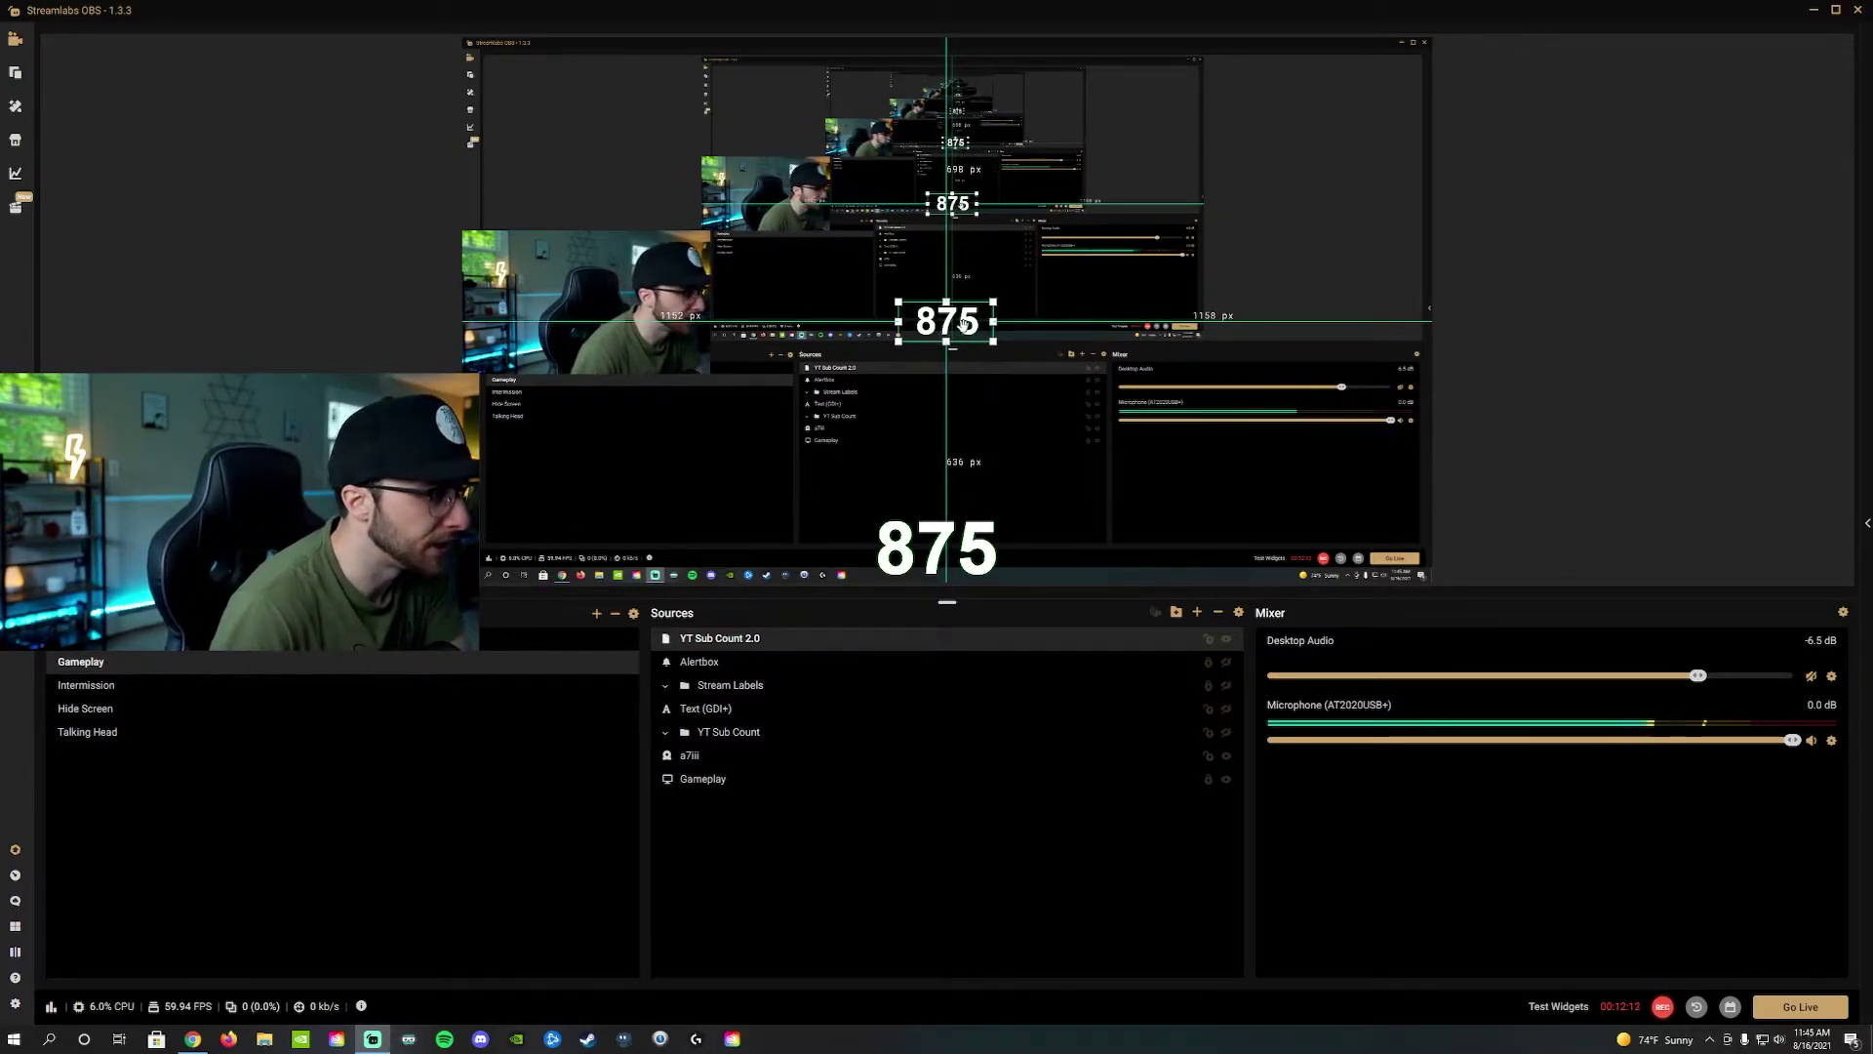
Step: Enlarge the cropped subscriber number in the preview, open the YT Sub Count 2.0 filters and move their window clear of it
{"action": "left_click_drag", "start_coordinate": [960, 320], "coordinate": [1016, 340]}
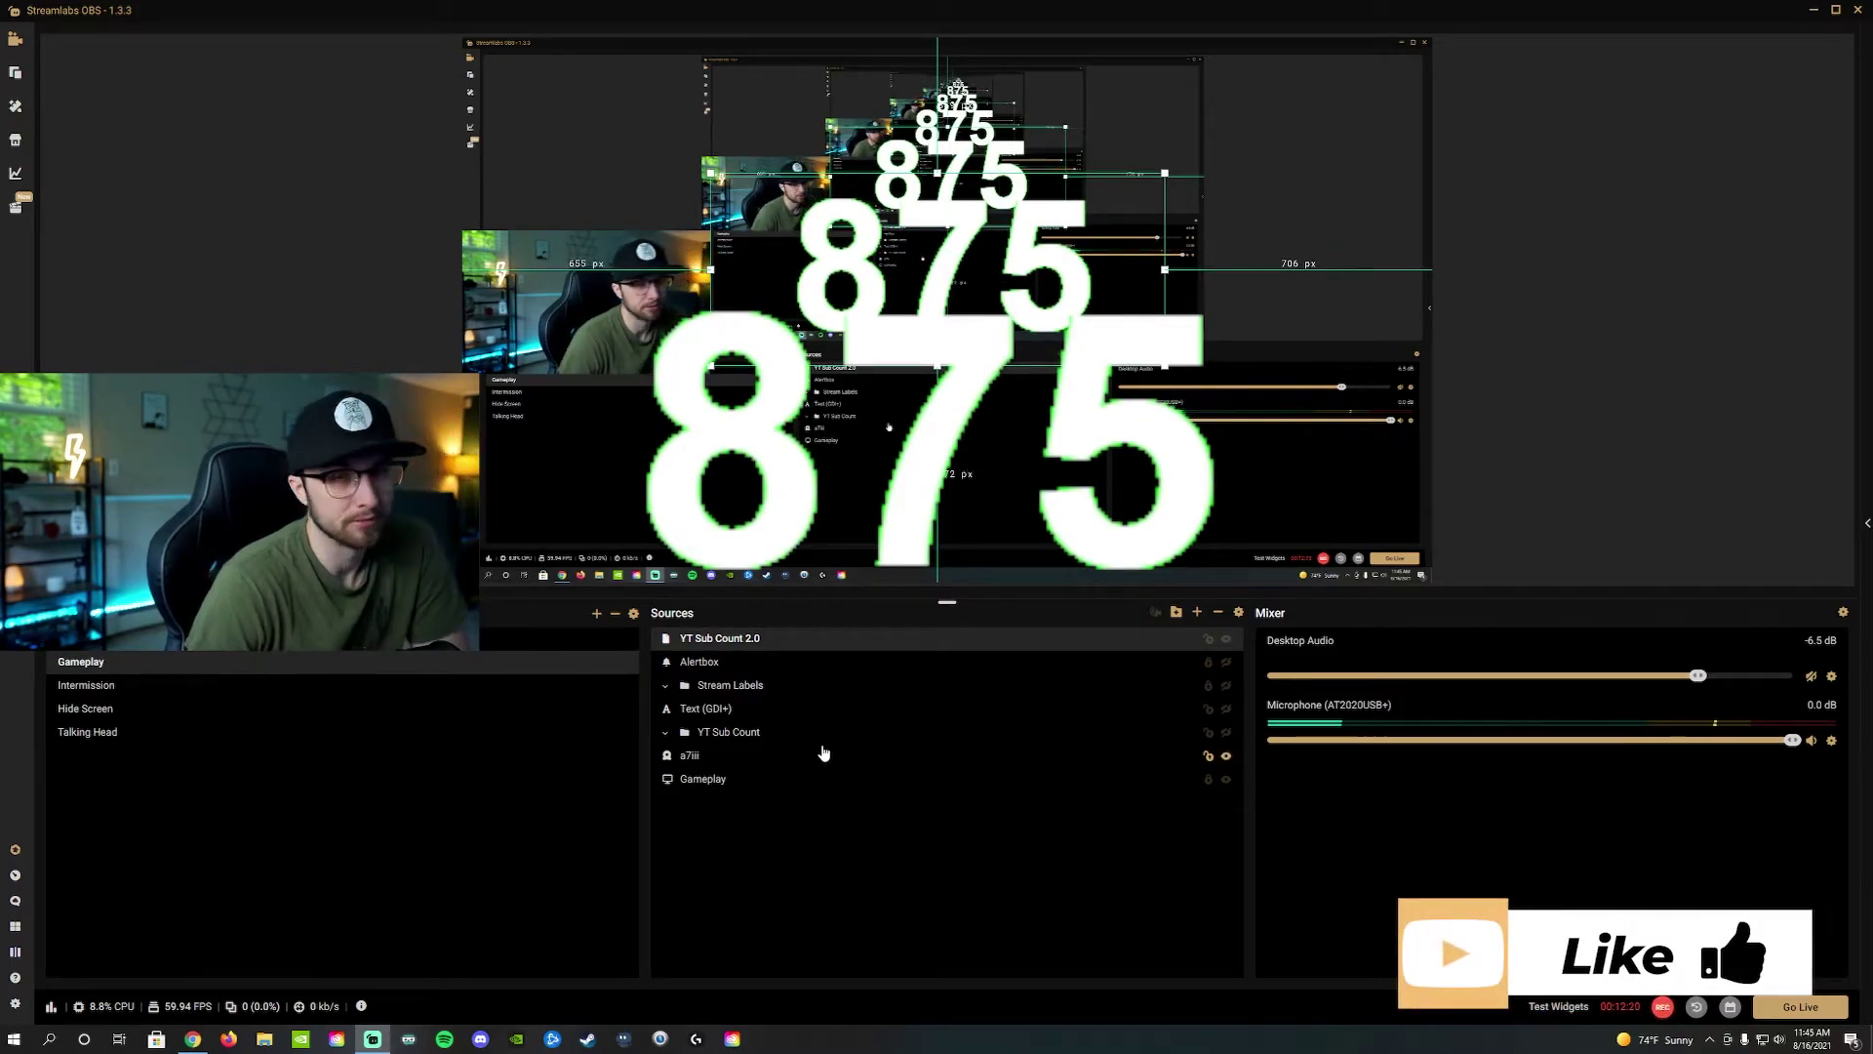
{"action": "right_click", "coordinate": [730, 639]}
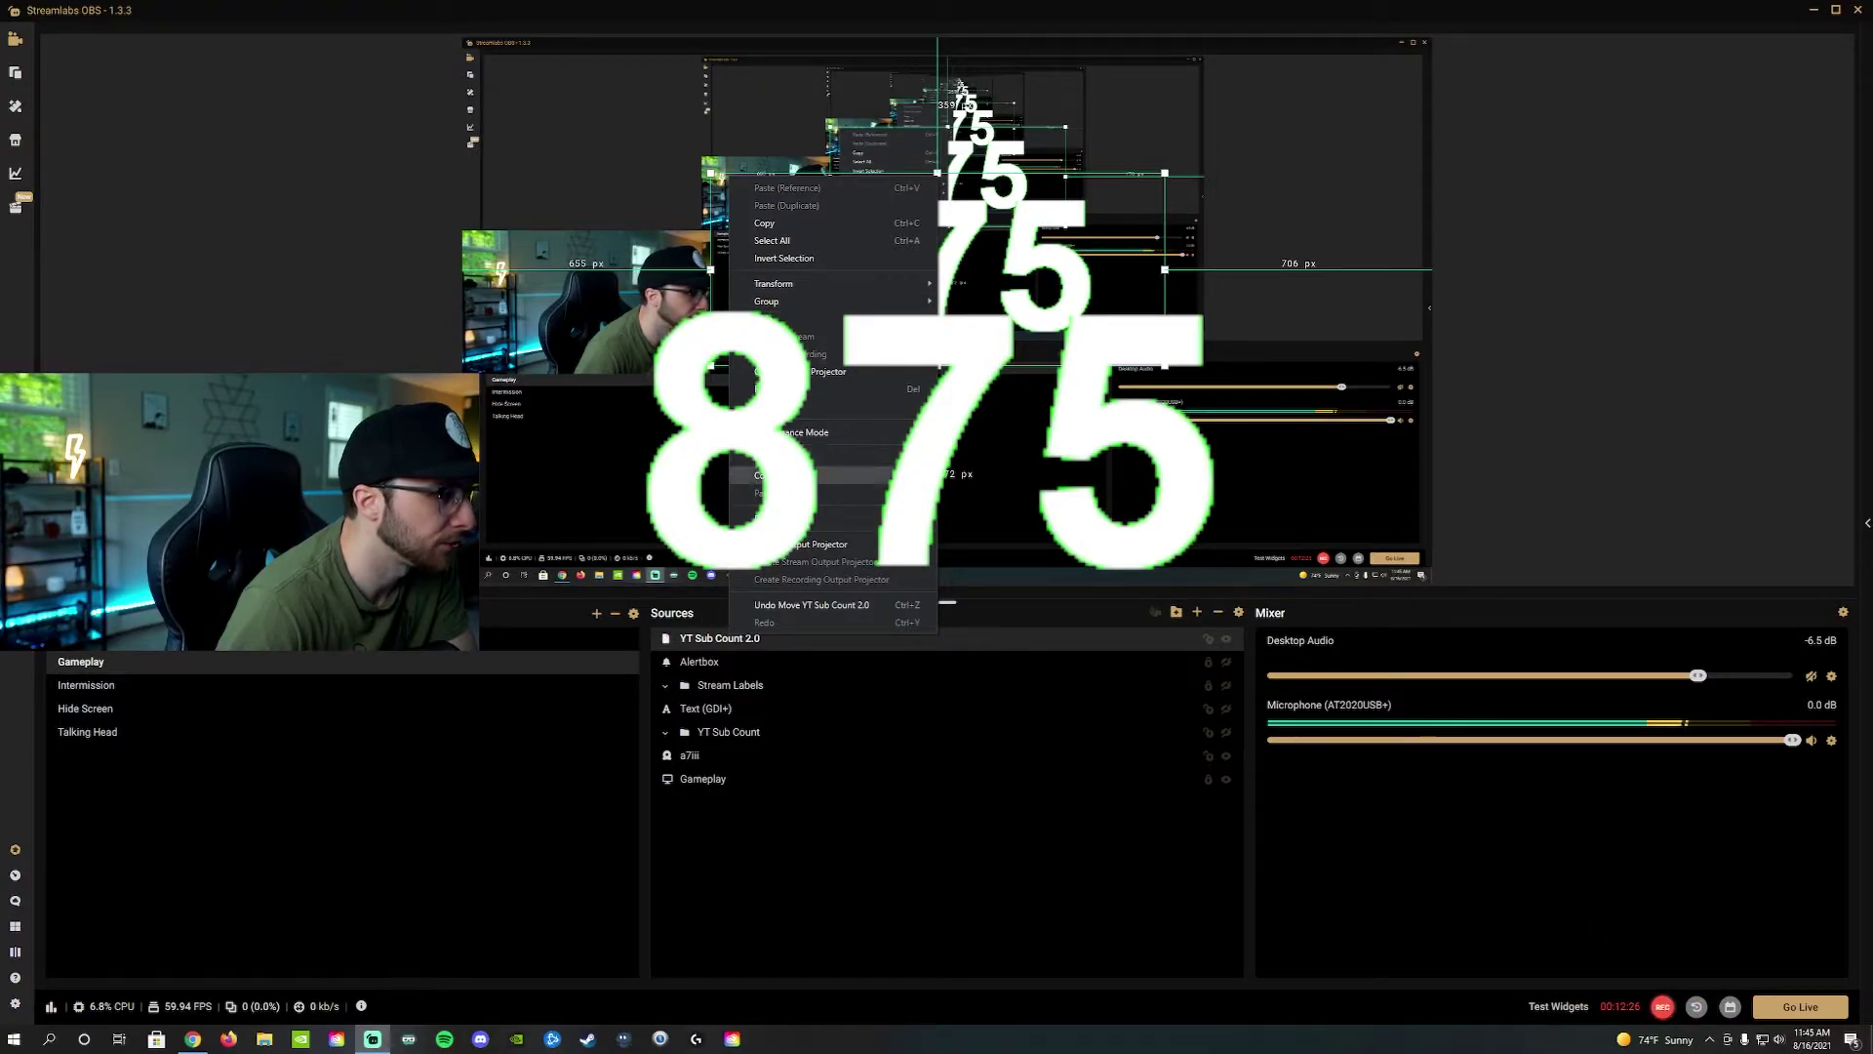
{"action": "left_click", "coordinate": [780, 457]}
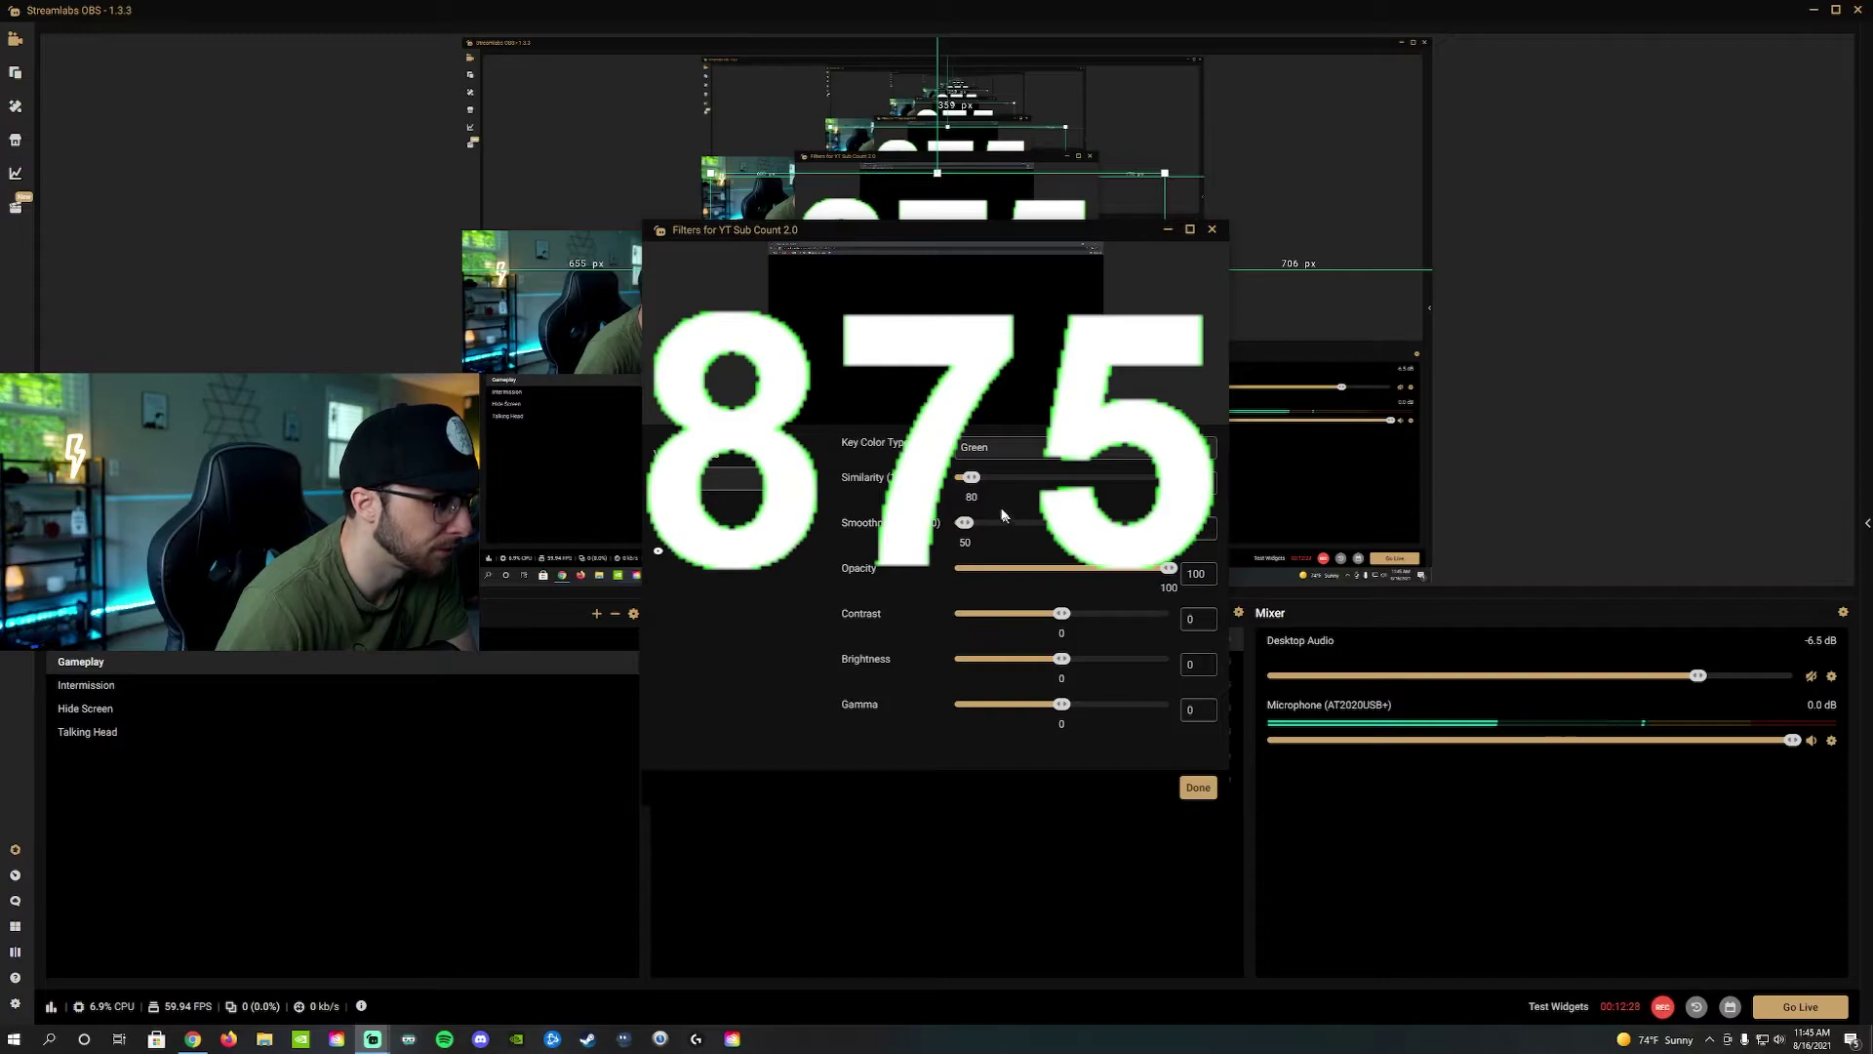
{"action": "left_click_drag", "start_coordinate": [981, 235], "coordinate": [1428, 358]}
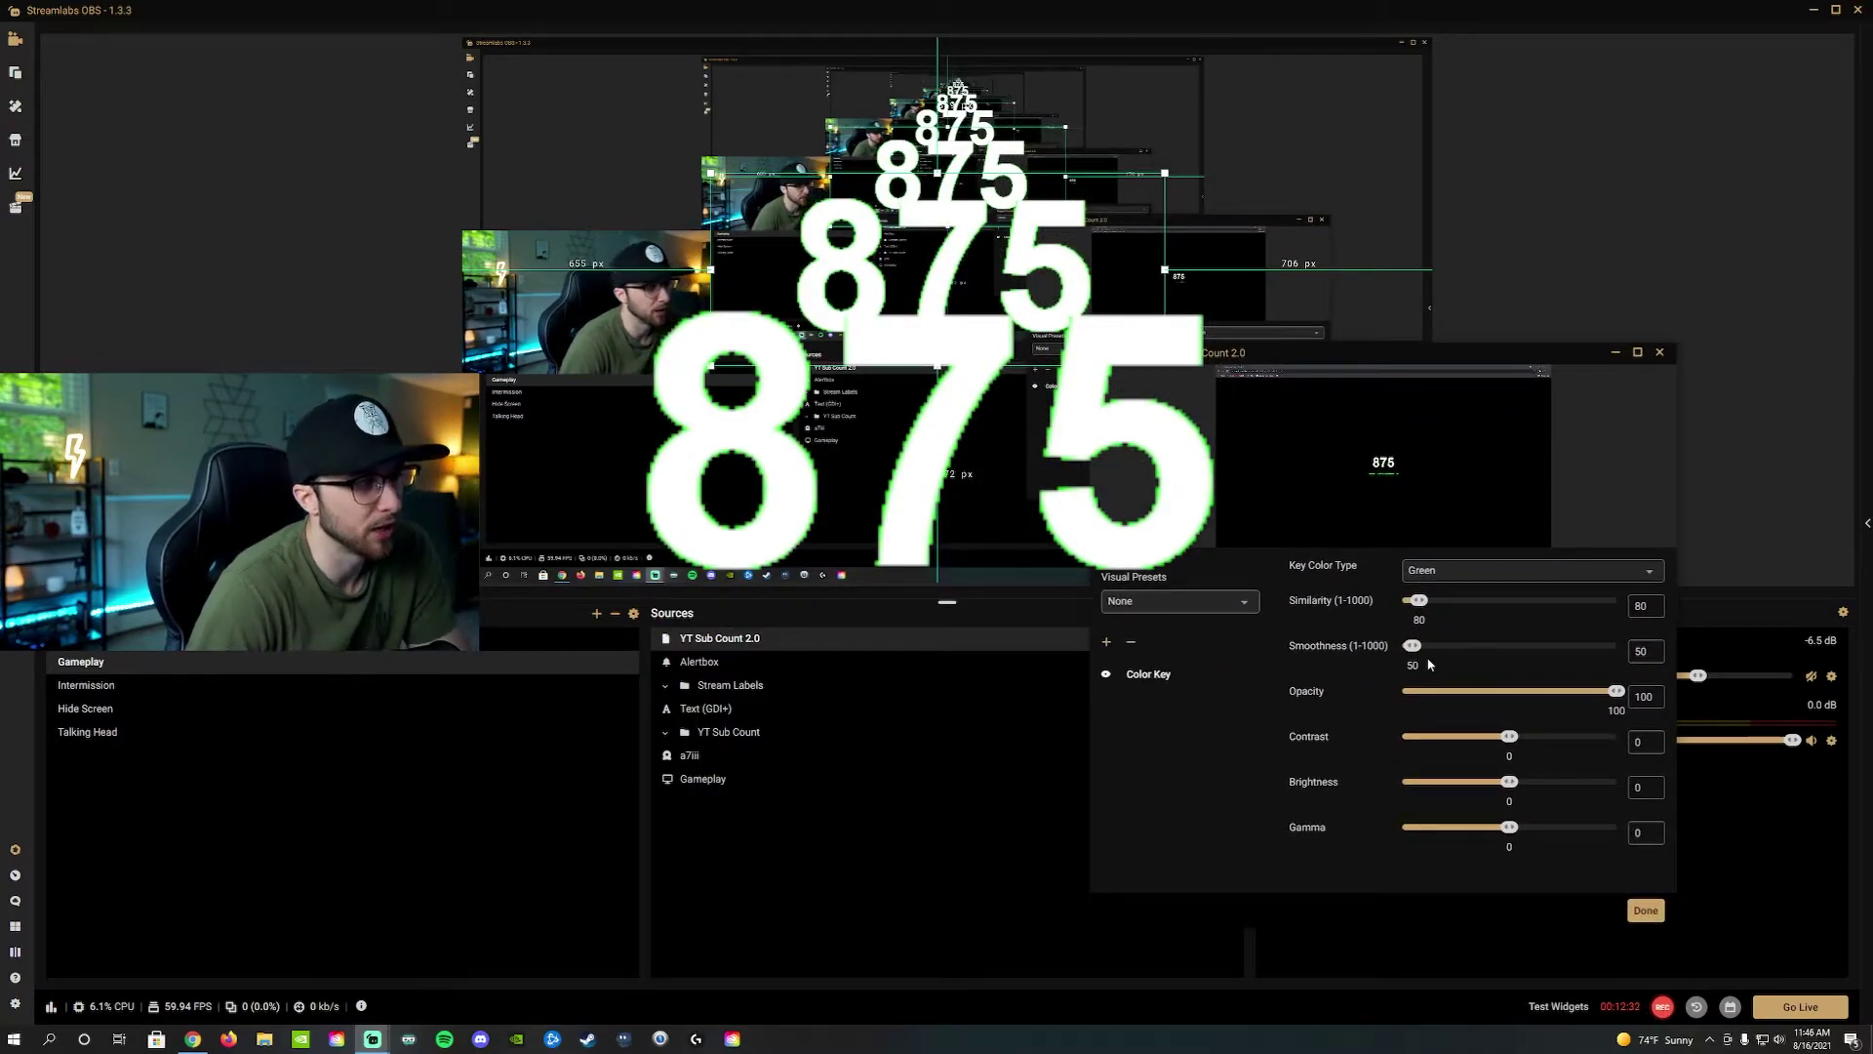
Step: Set the Color Key filter's Similarity to 813, Smoothness to 437, Contrast to 0.28 and Brightness to 0.64
{"action": "left_click", "coordinate": [1443, 600]}
{"action": "left_click_drag", "start_coordinate": [1439, 646], "coordinate": [1577, 602]}
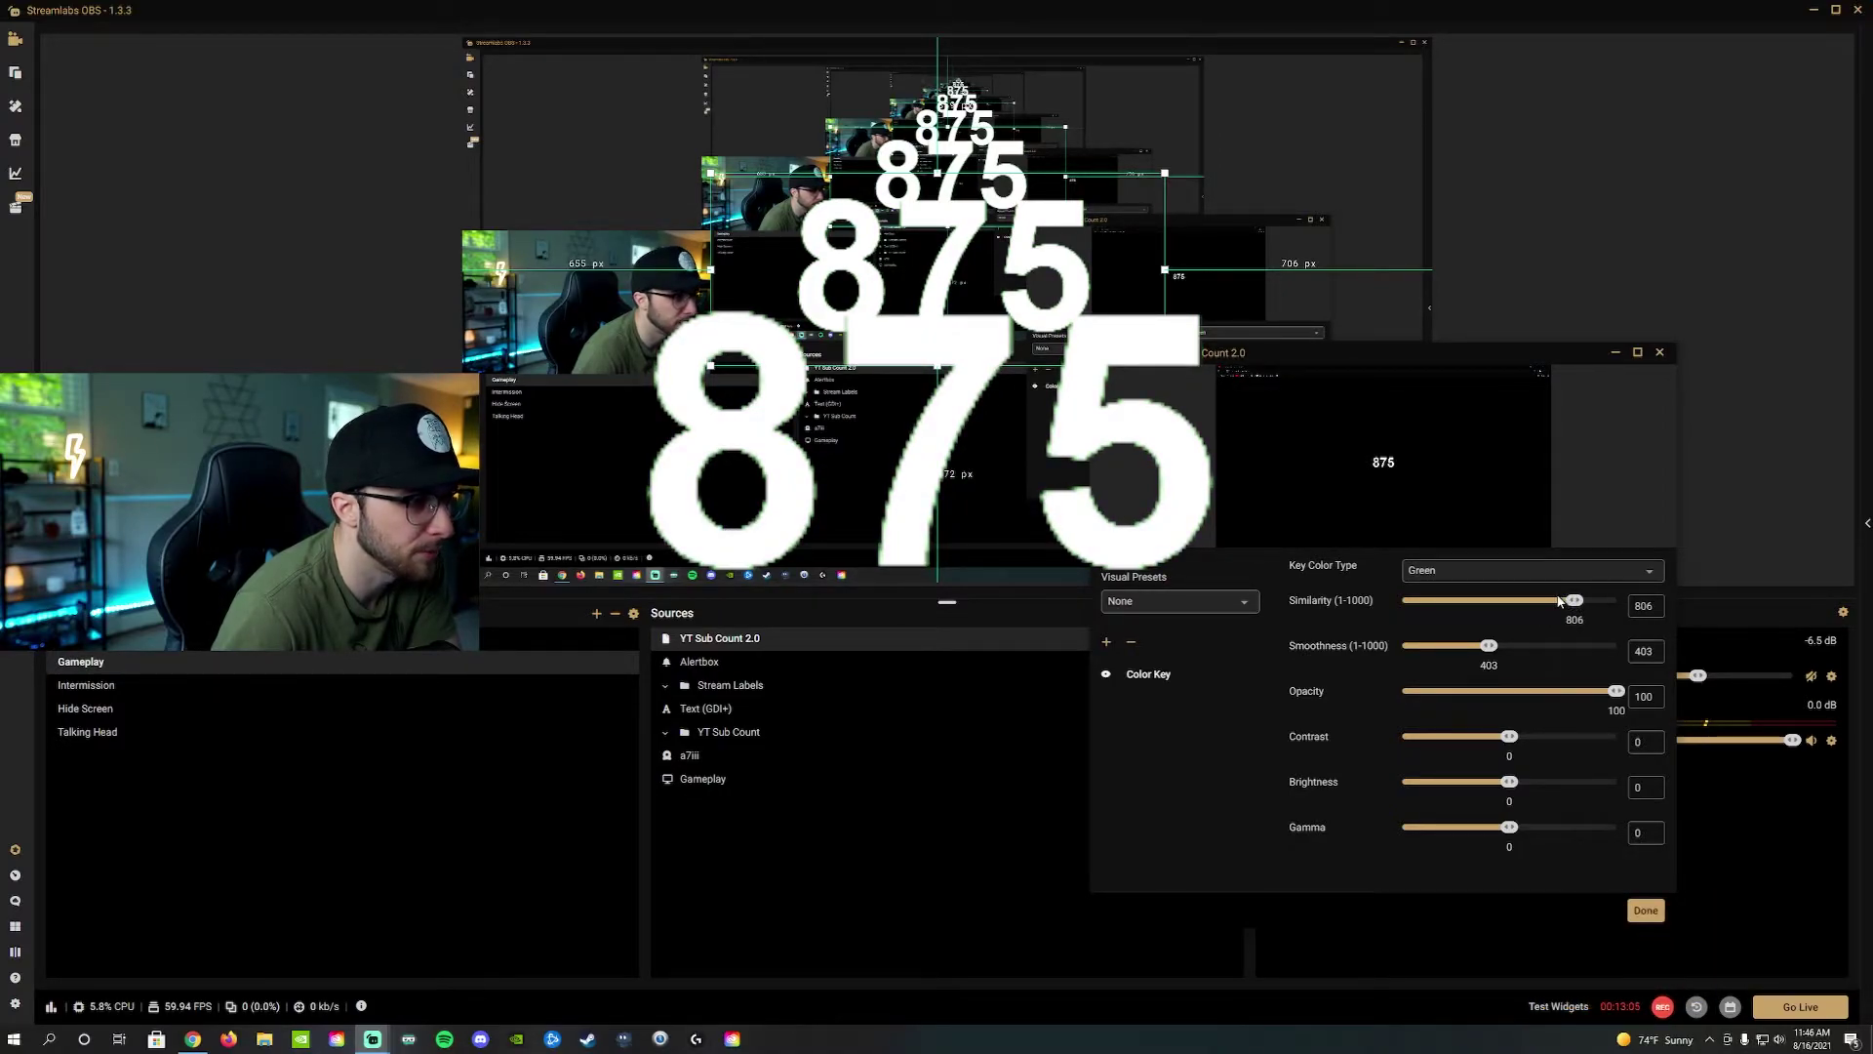
{"action": "left_click_drag", "start_coordinate": [1574, 604], "coordinate": [1577, 602]}
{"action": "left_click_drag", "start_coordinate": [1490, 652], "coordinate": [1541, 647]}
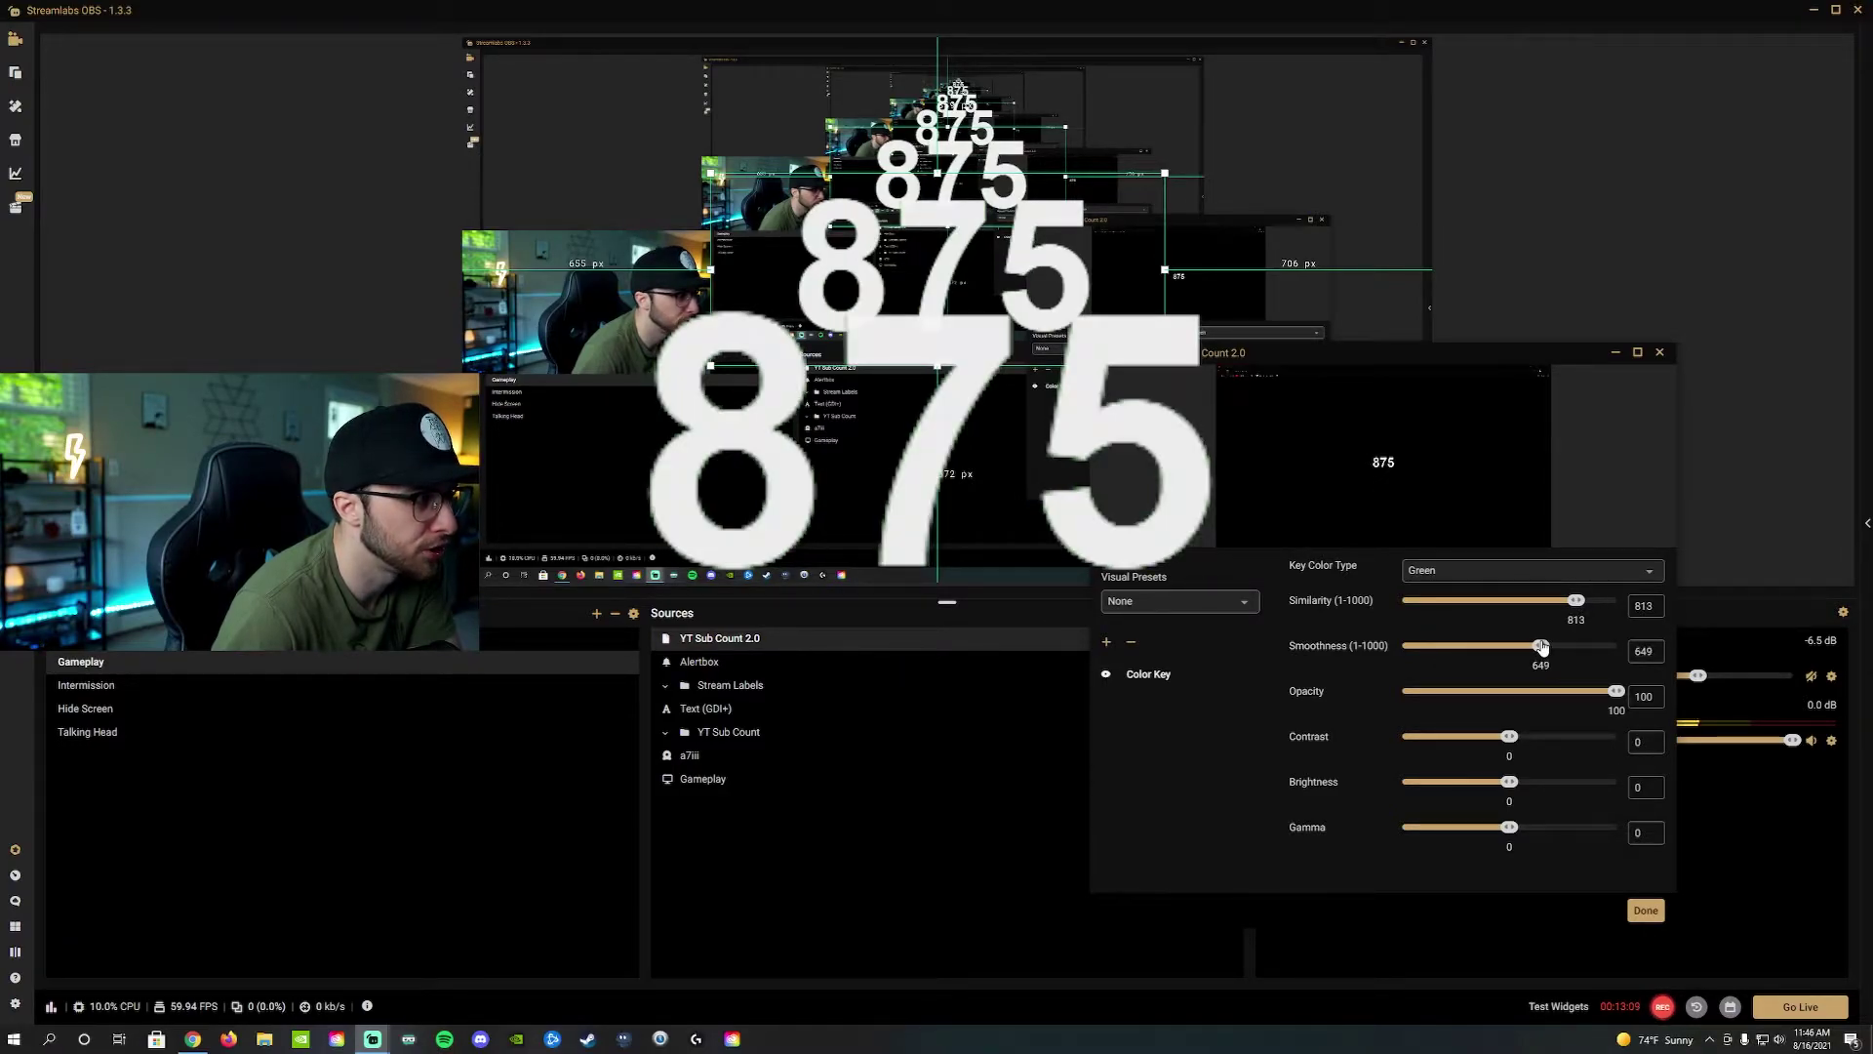
{"action": "left_click_drag", "start_coordinate": [1539, 648], "coordinate": [1590, 660]}
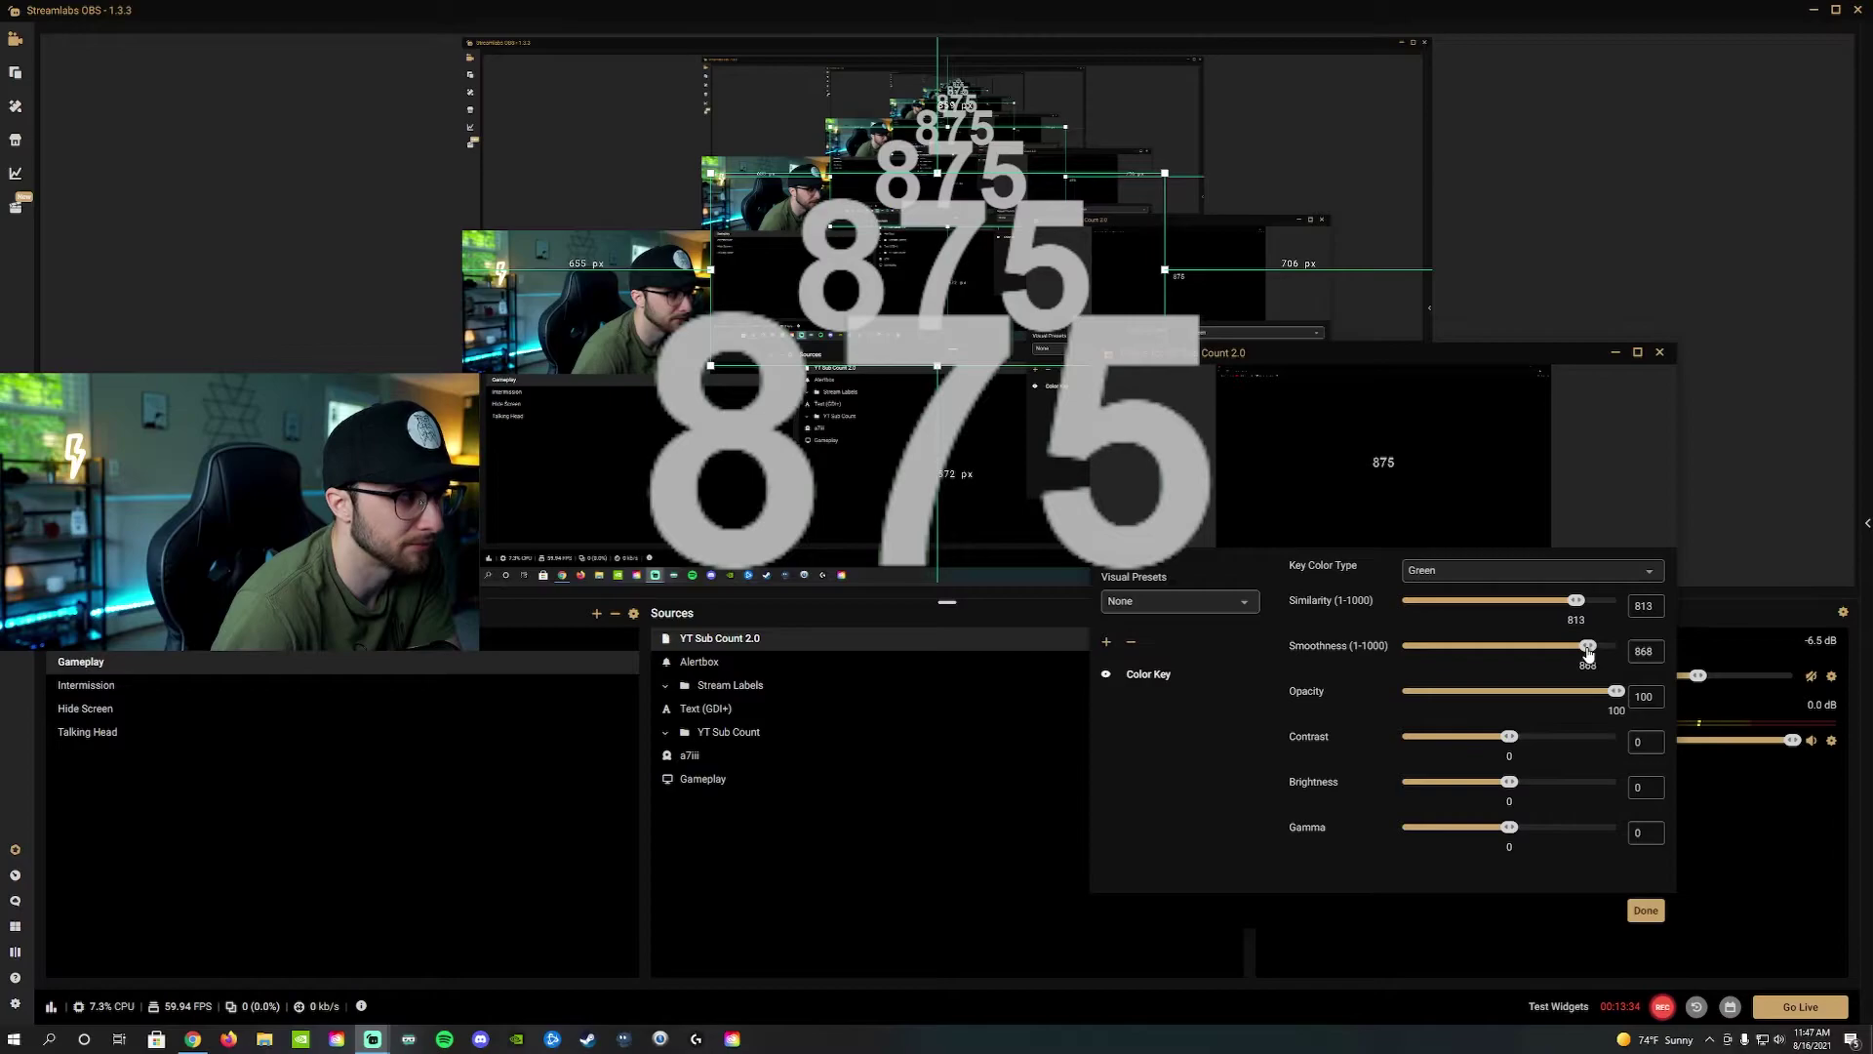
{"action": "left_click_drag", "start_coordinate": [1589, 652], "coordinate": [1497, 647]}
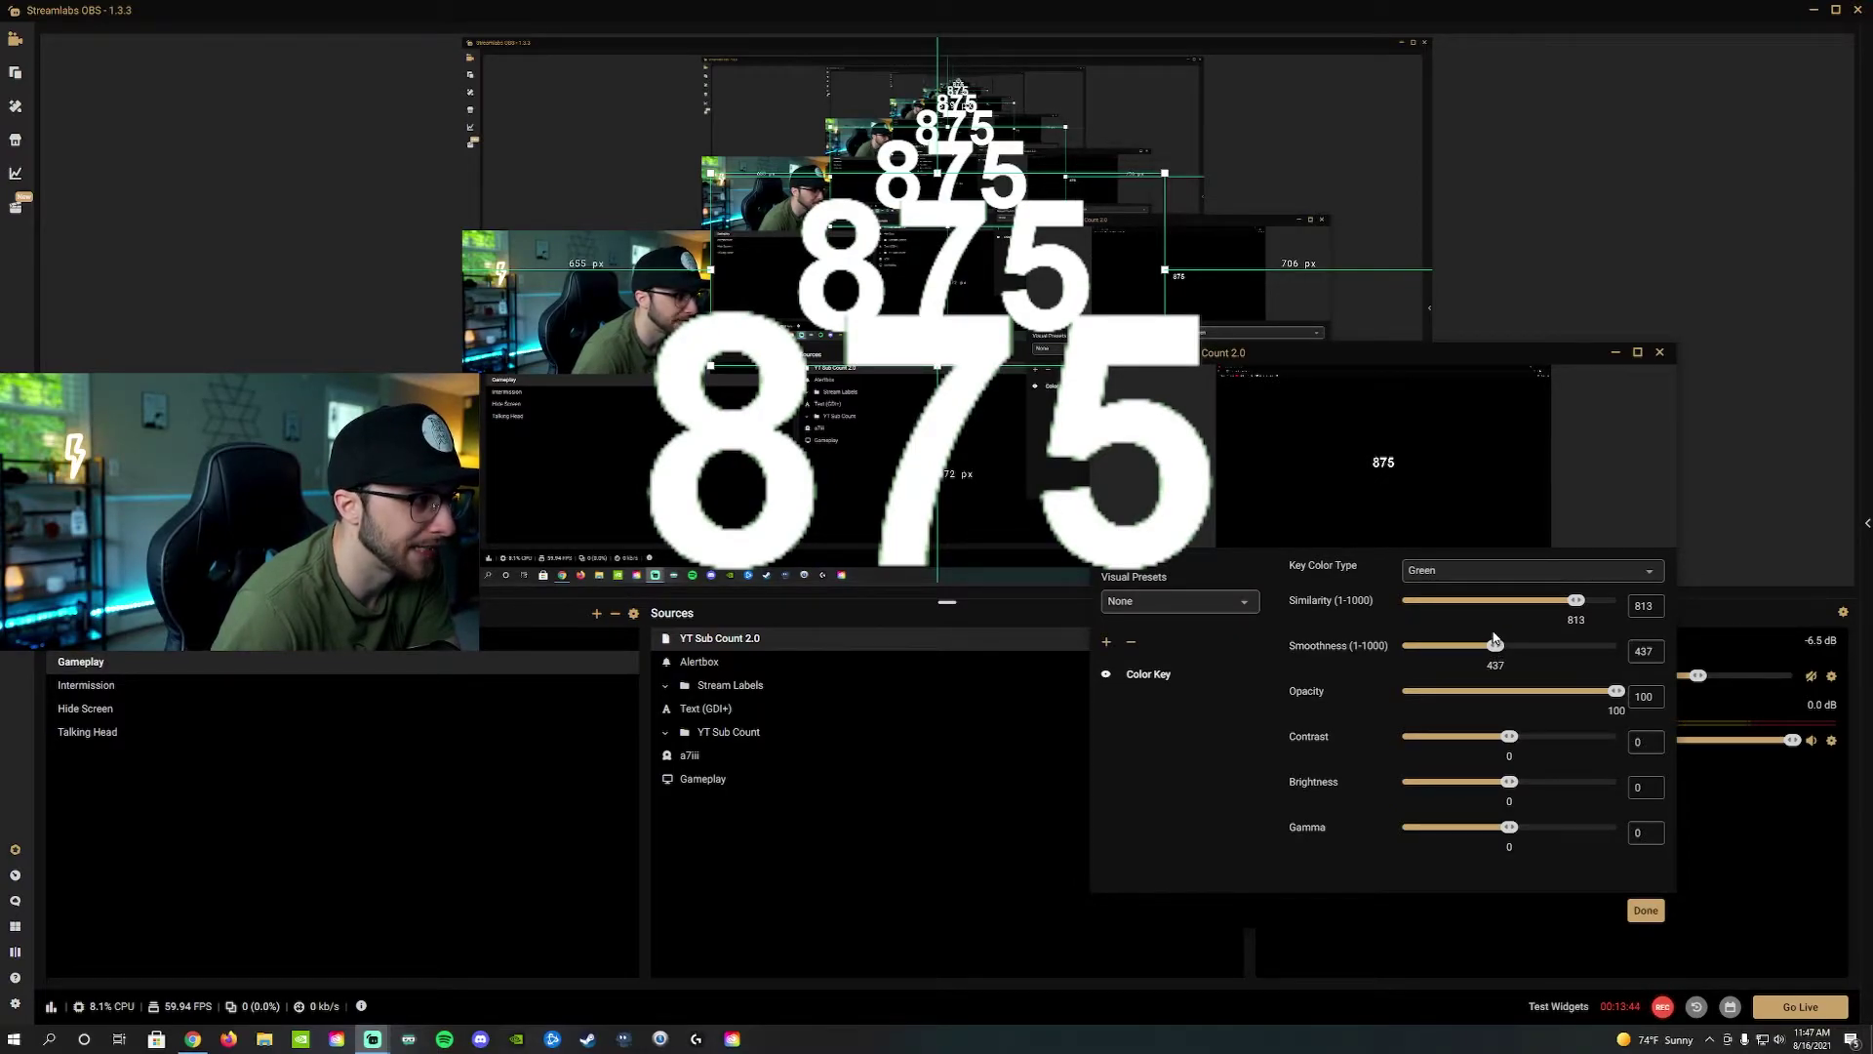
{"action": "left_click_drag", "start_coordinate": [1509, 736], "coordinate": [1580, 792]}
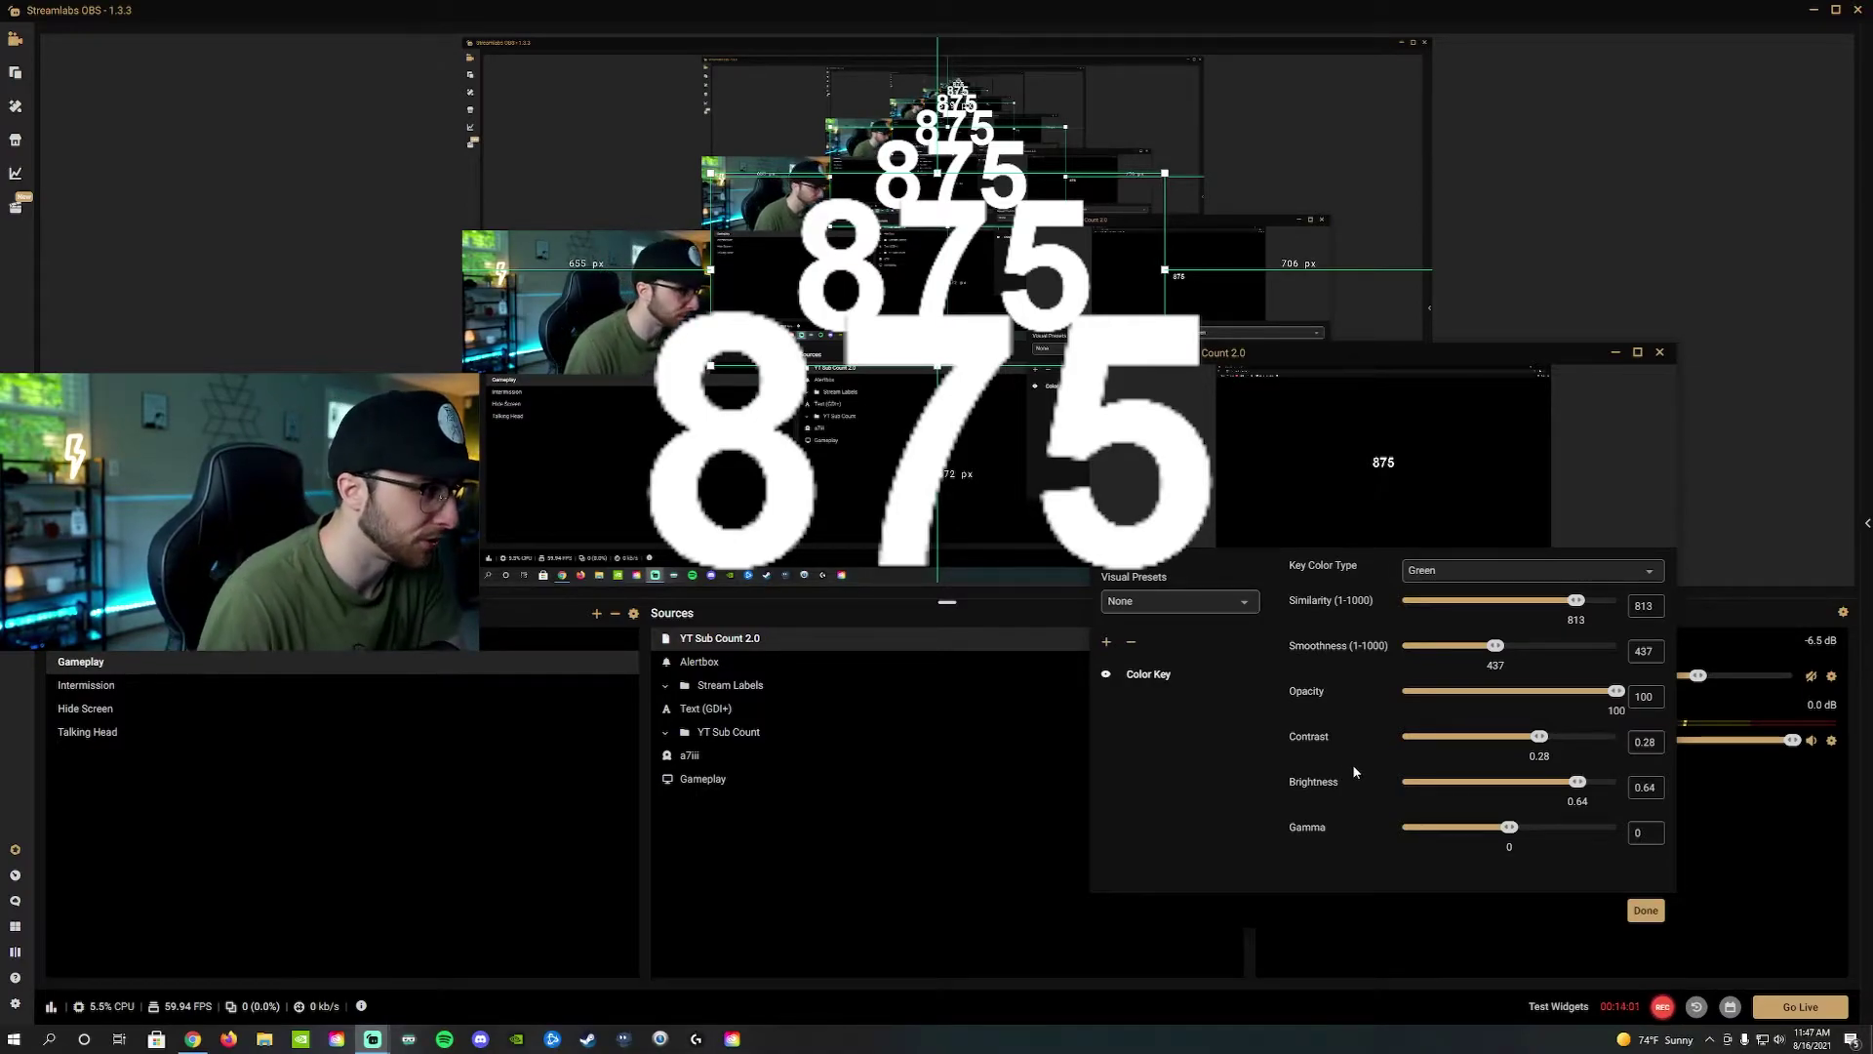
{"action": "left_click", "coordinate": [1646, 911]}
Step: Shrink the subscriber number and place it just above the webcam picture
{"action": "left_click_drag", "start_coordinate": [937, 173], "coordinate": [527, 219]}
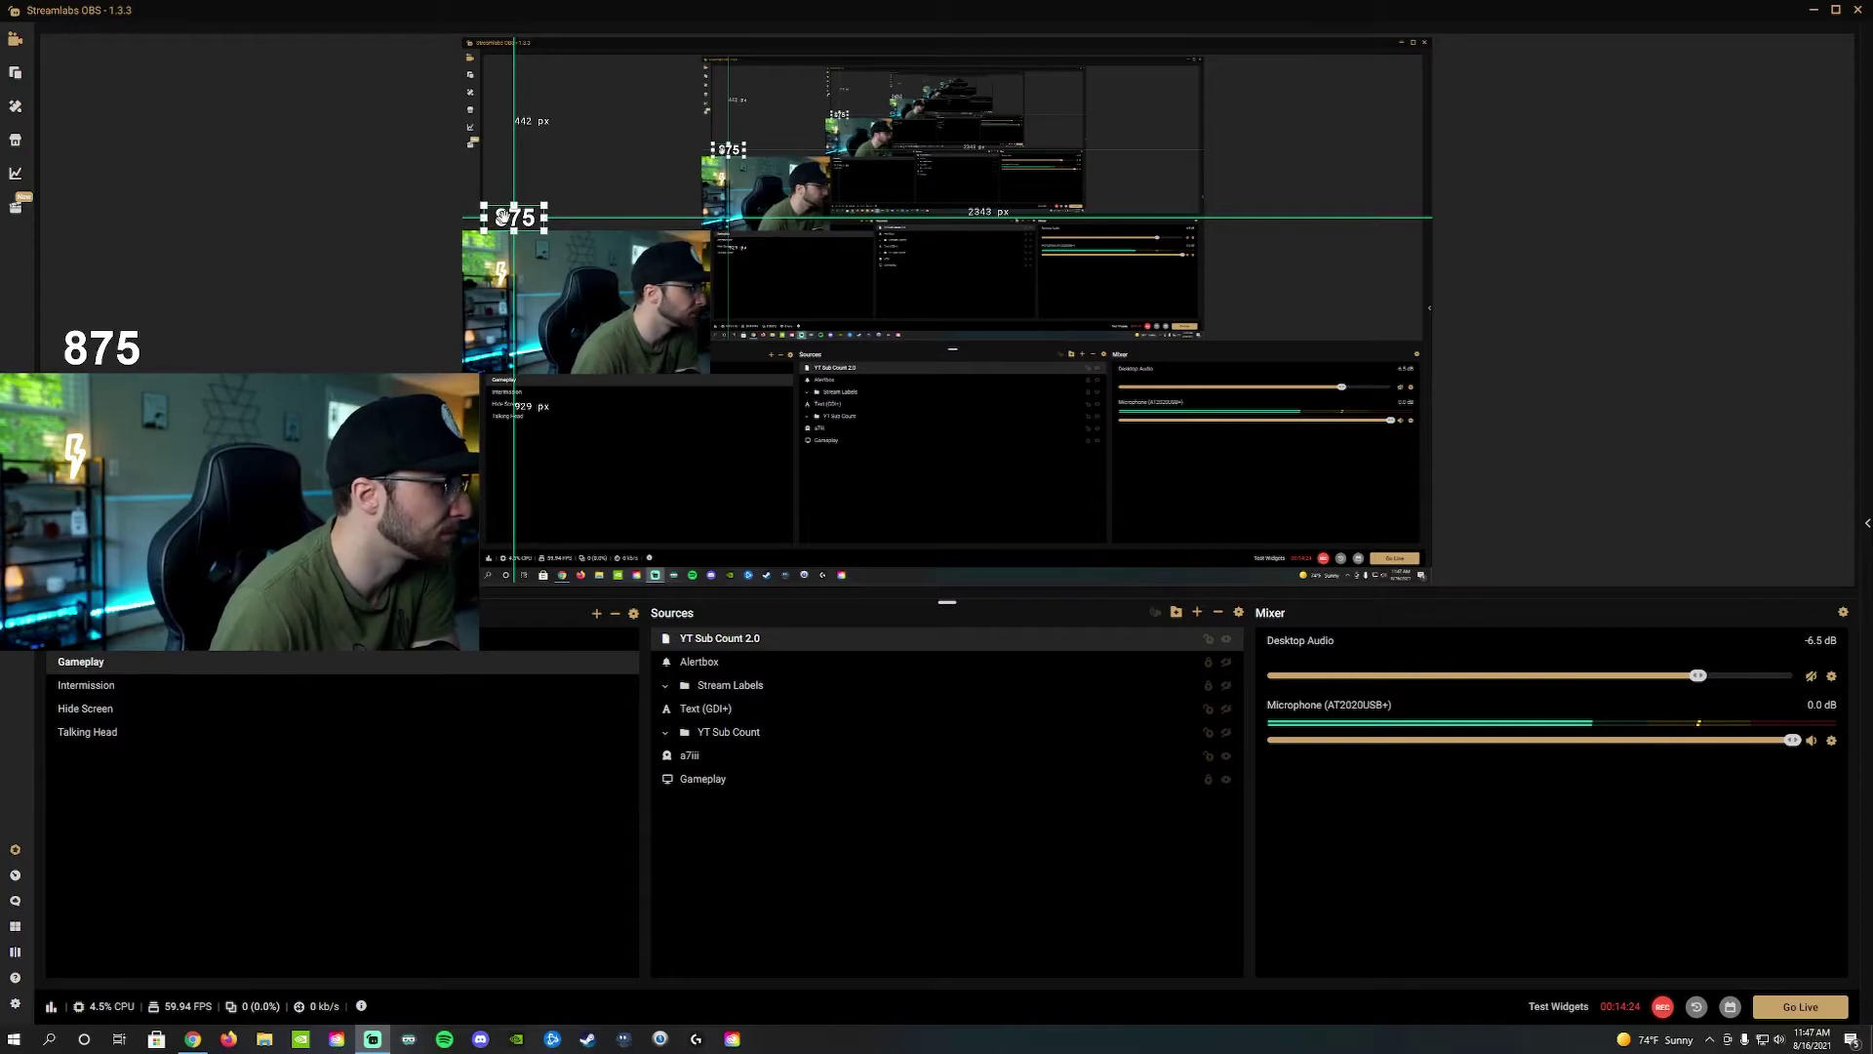
{"action": "left_click_drag", "start_coordinate": [514, 202], "coordinate": [552, 227]}
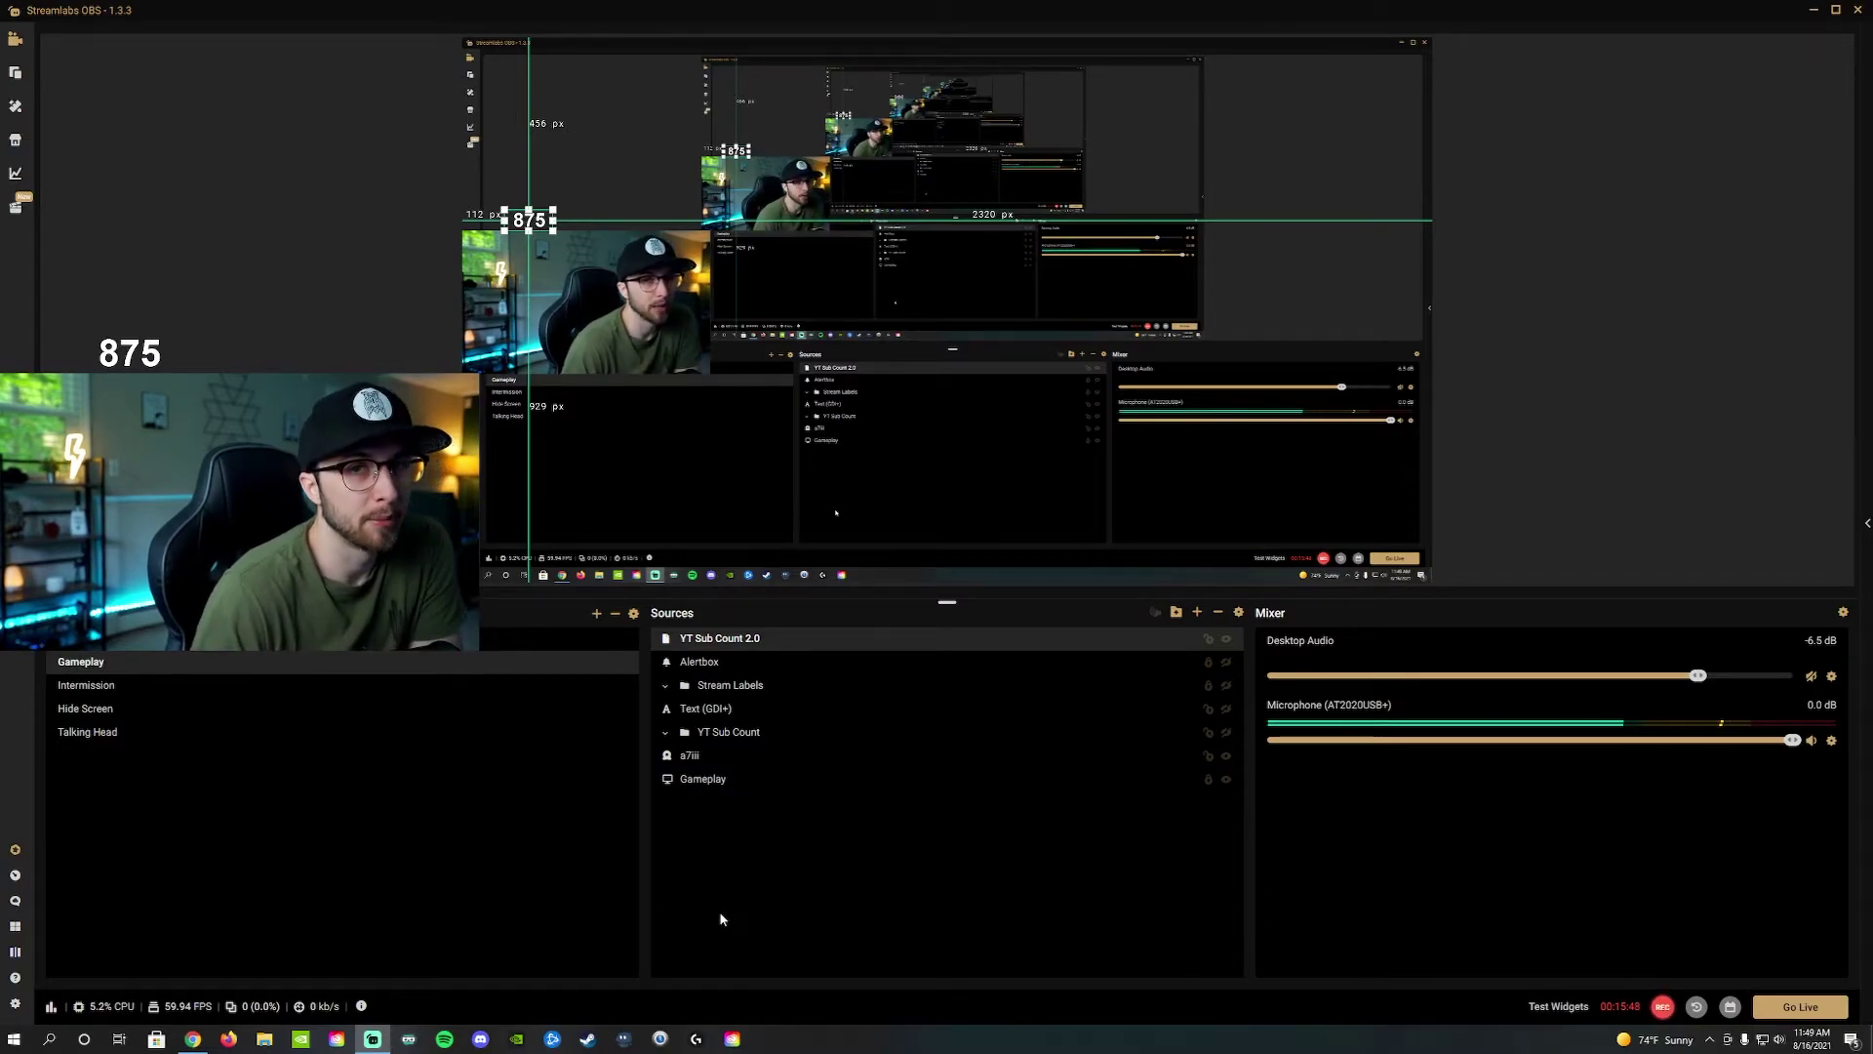
Step: Add a Color Correction filter to the YT Sub Count 2.0 source, keeping the default filter name
{"action": "right_click", "coordinate": [725, 639]}
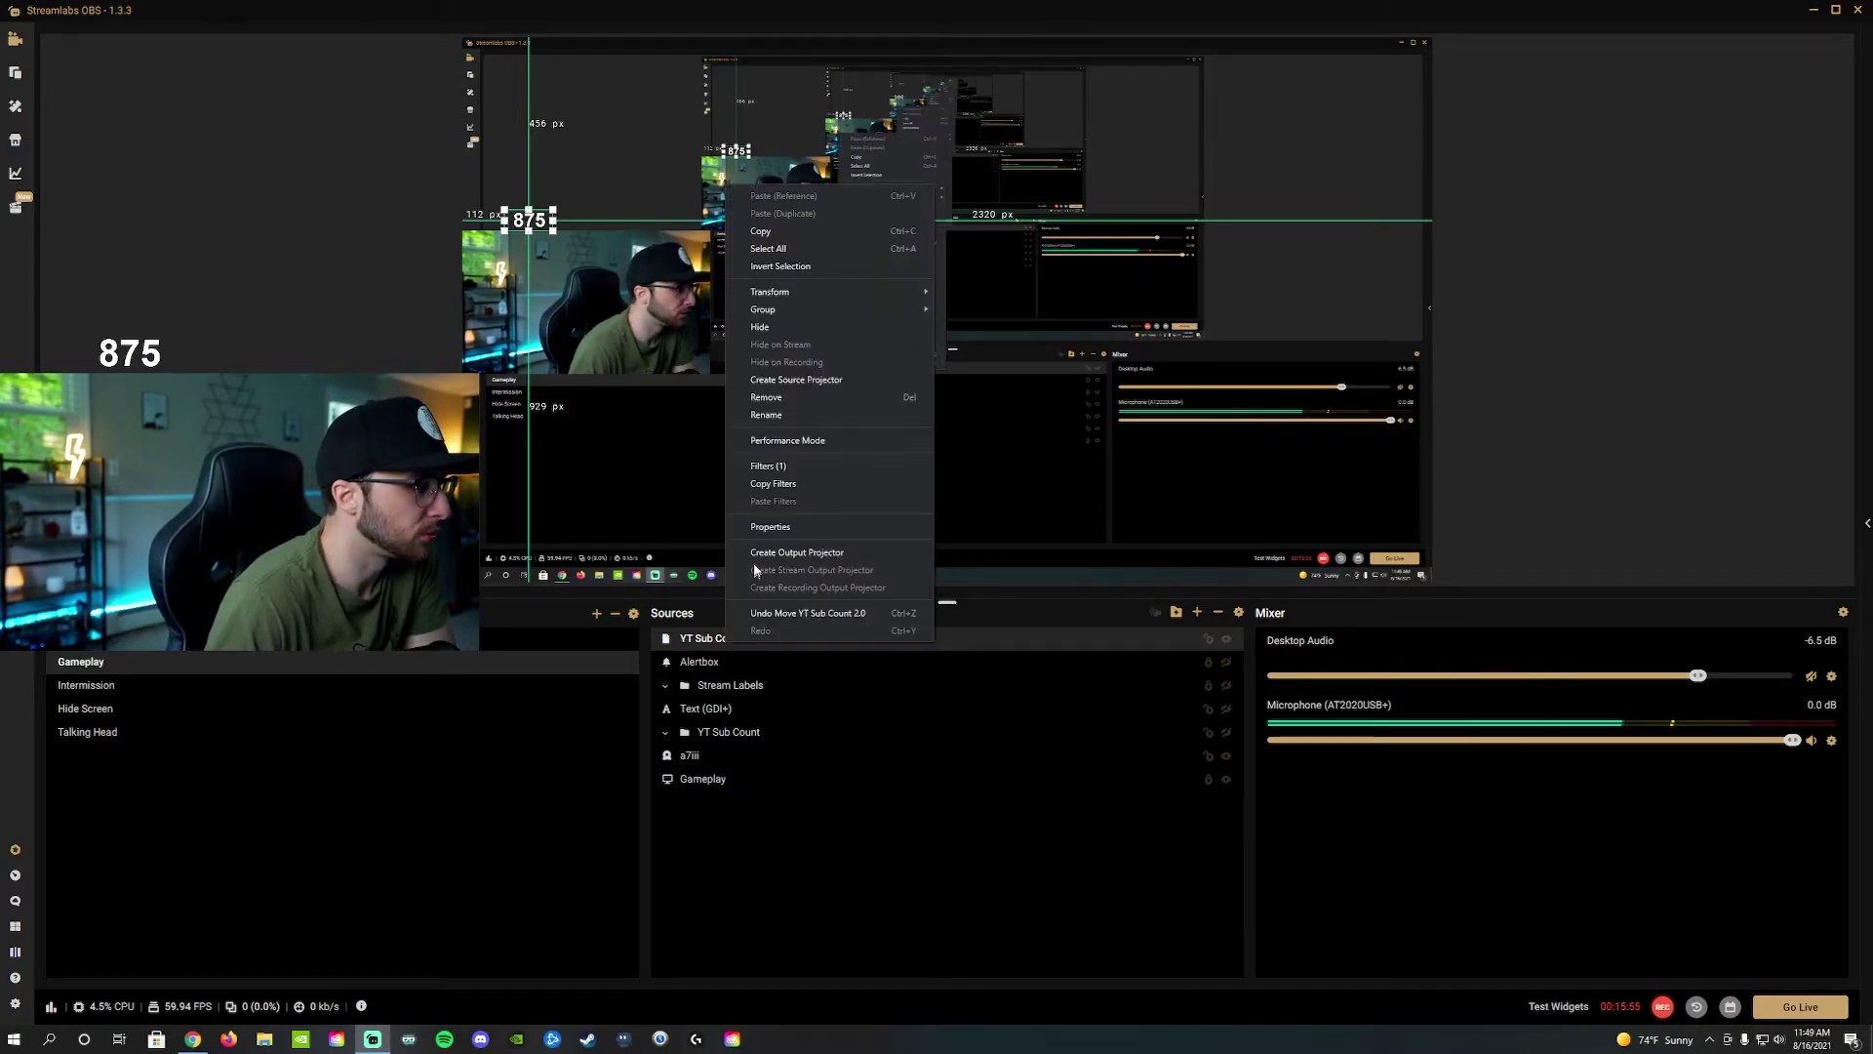
{"action": "left_click", "coordinate": [768, 466]}
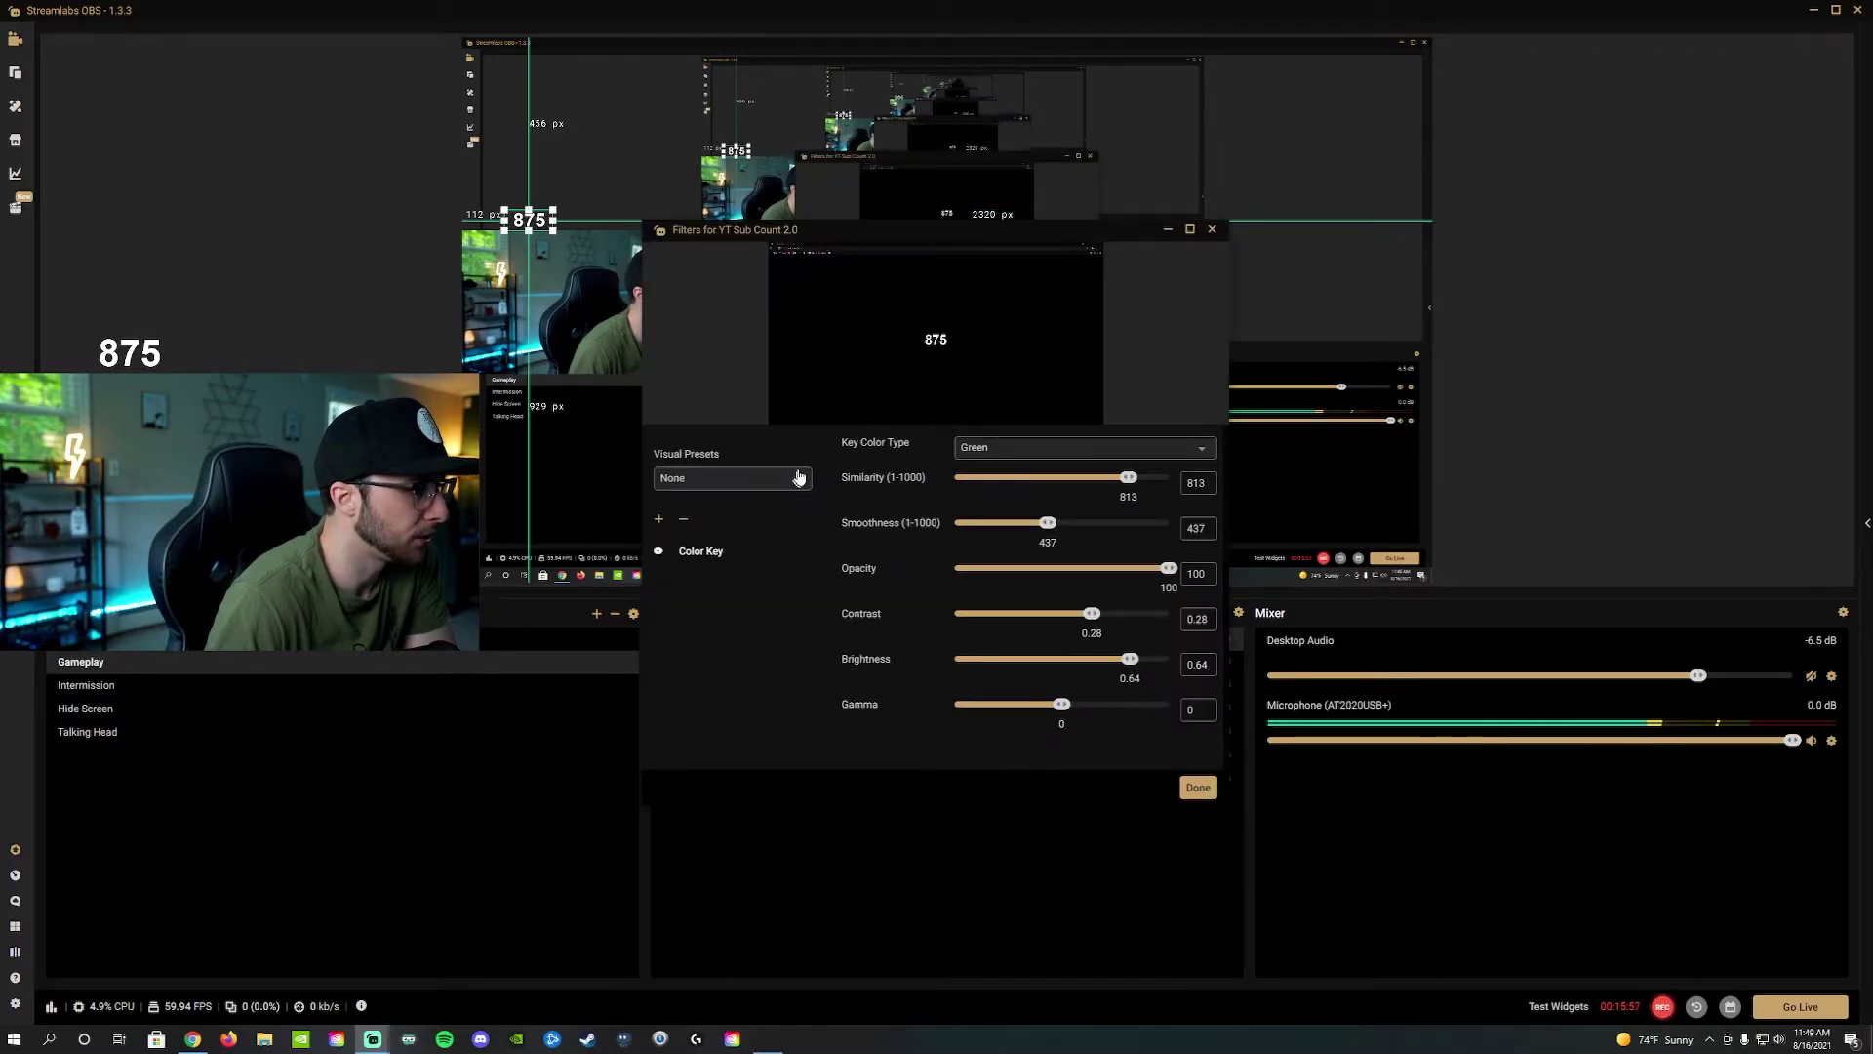
{"action": "left_click", "coordinate": [658, 521]}
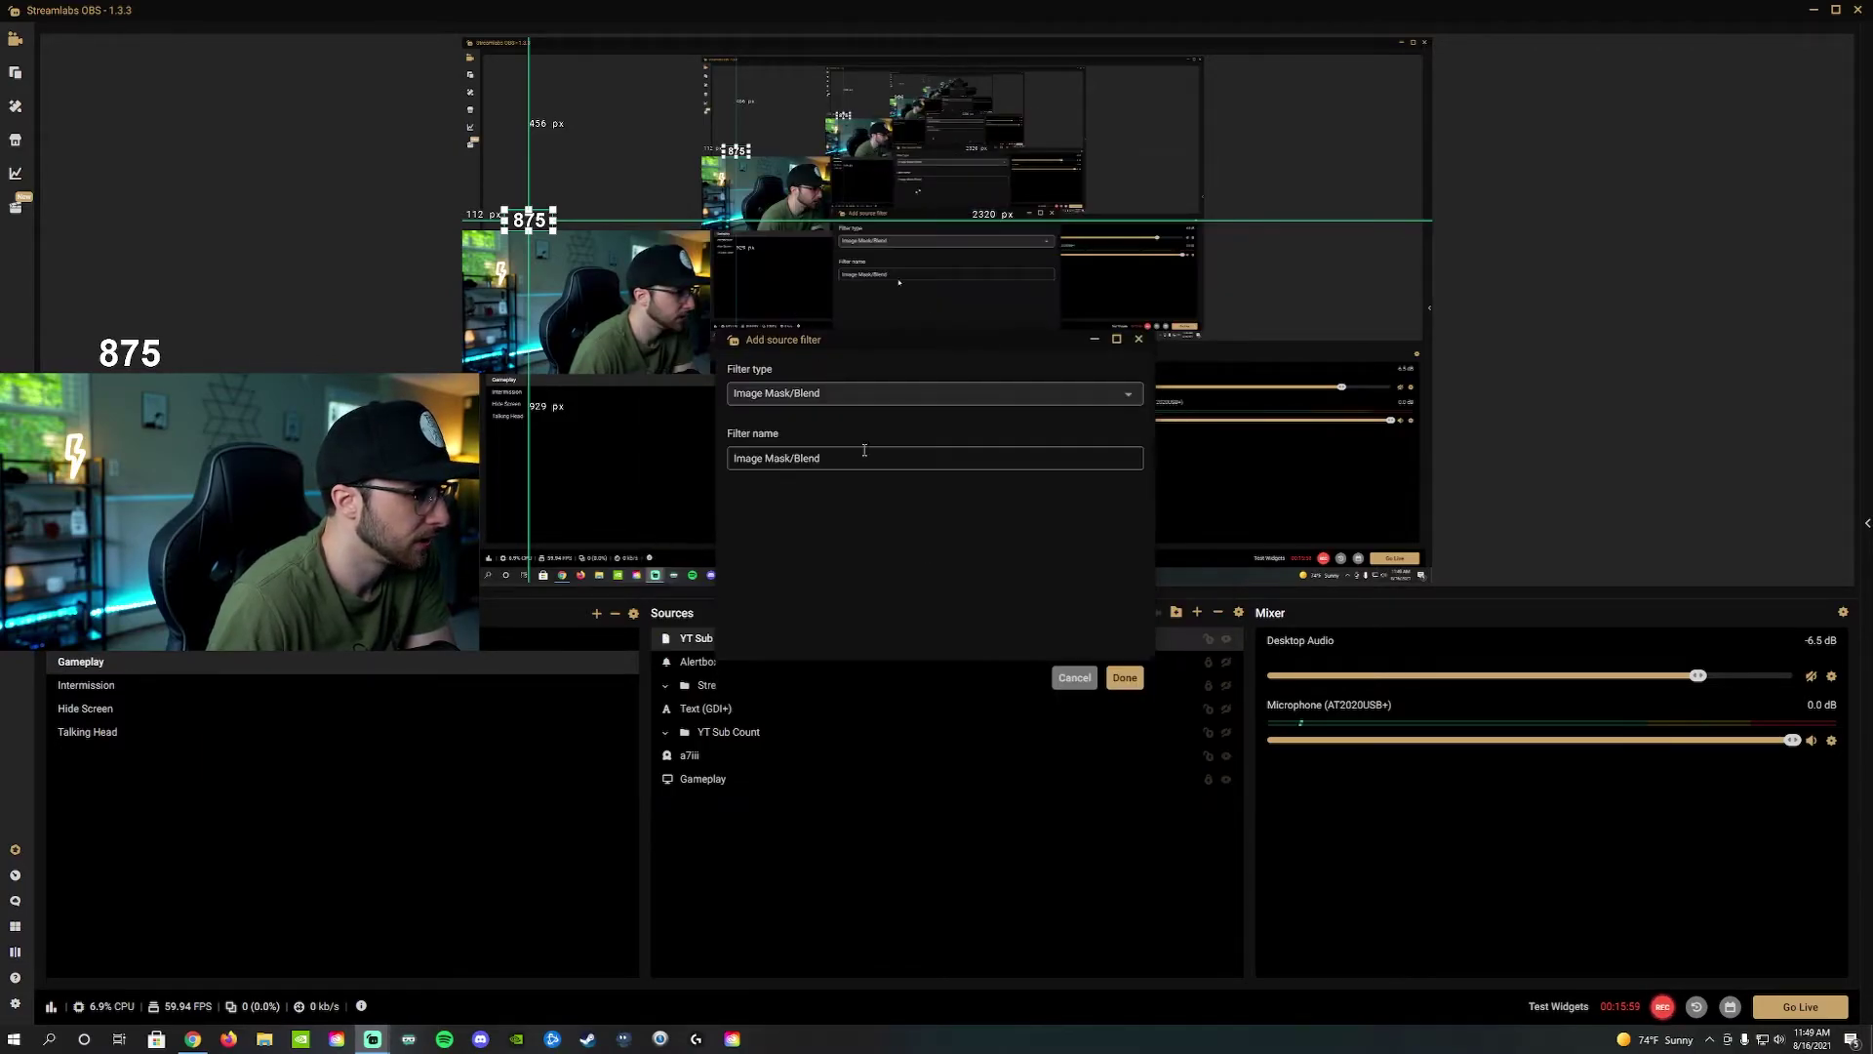
{"action": "left_click", "coordinate": [860, 398]}
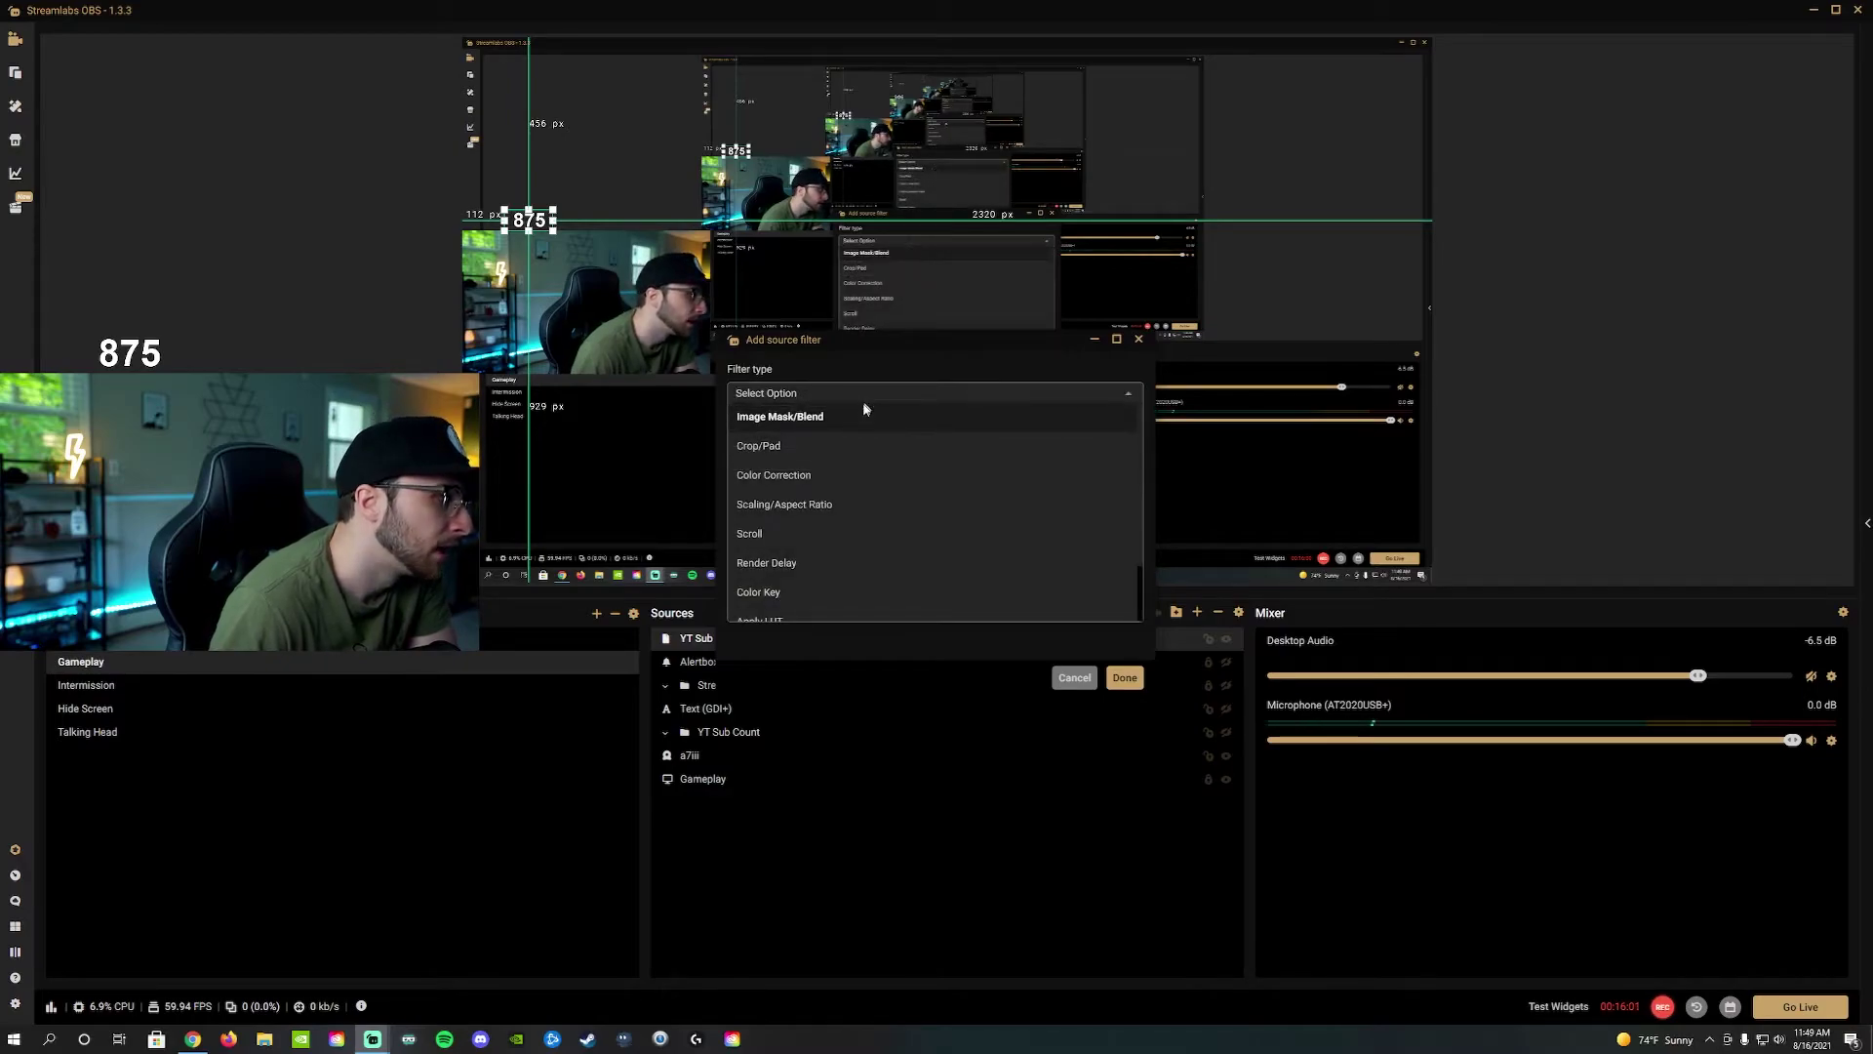
{"action": "left_click", "coordinate": [777, 475]}
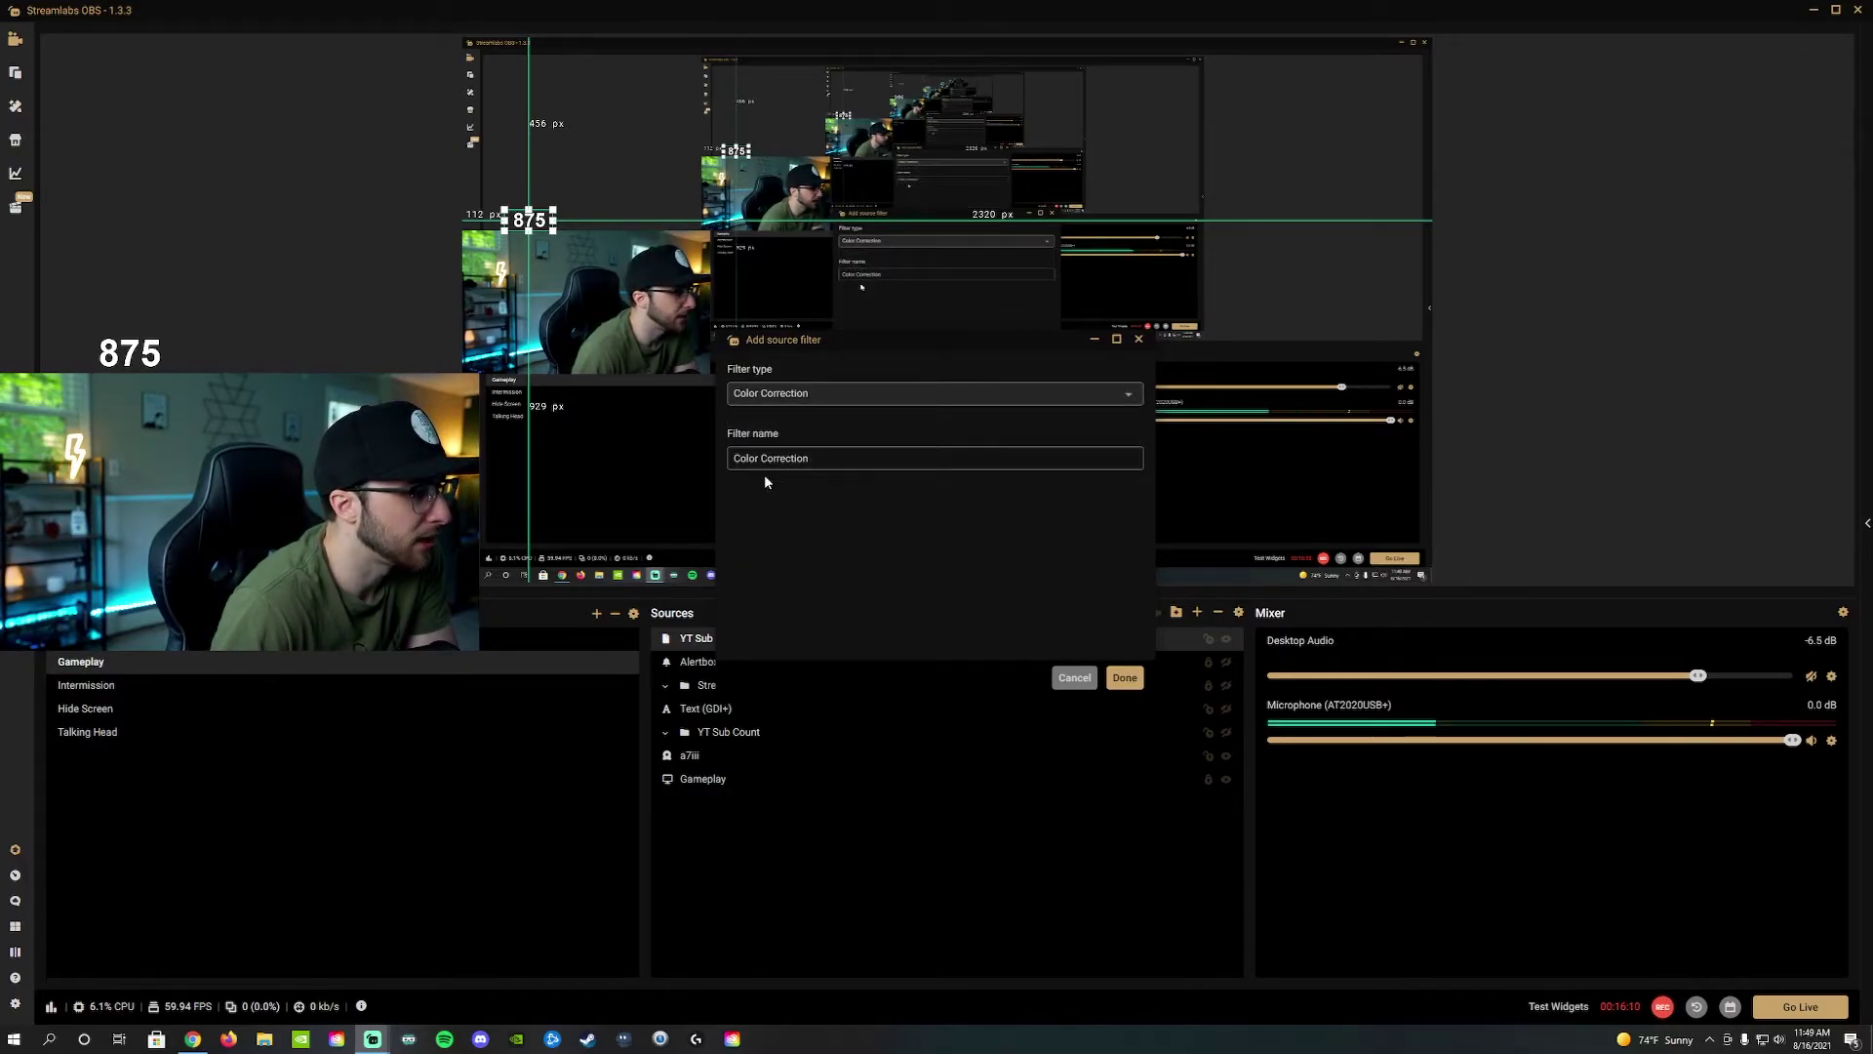
{"action": "left_click", "coordinate": [1124, 678]}
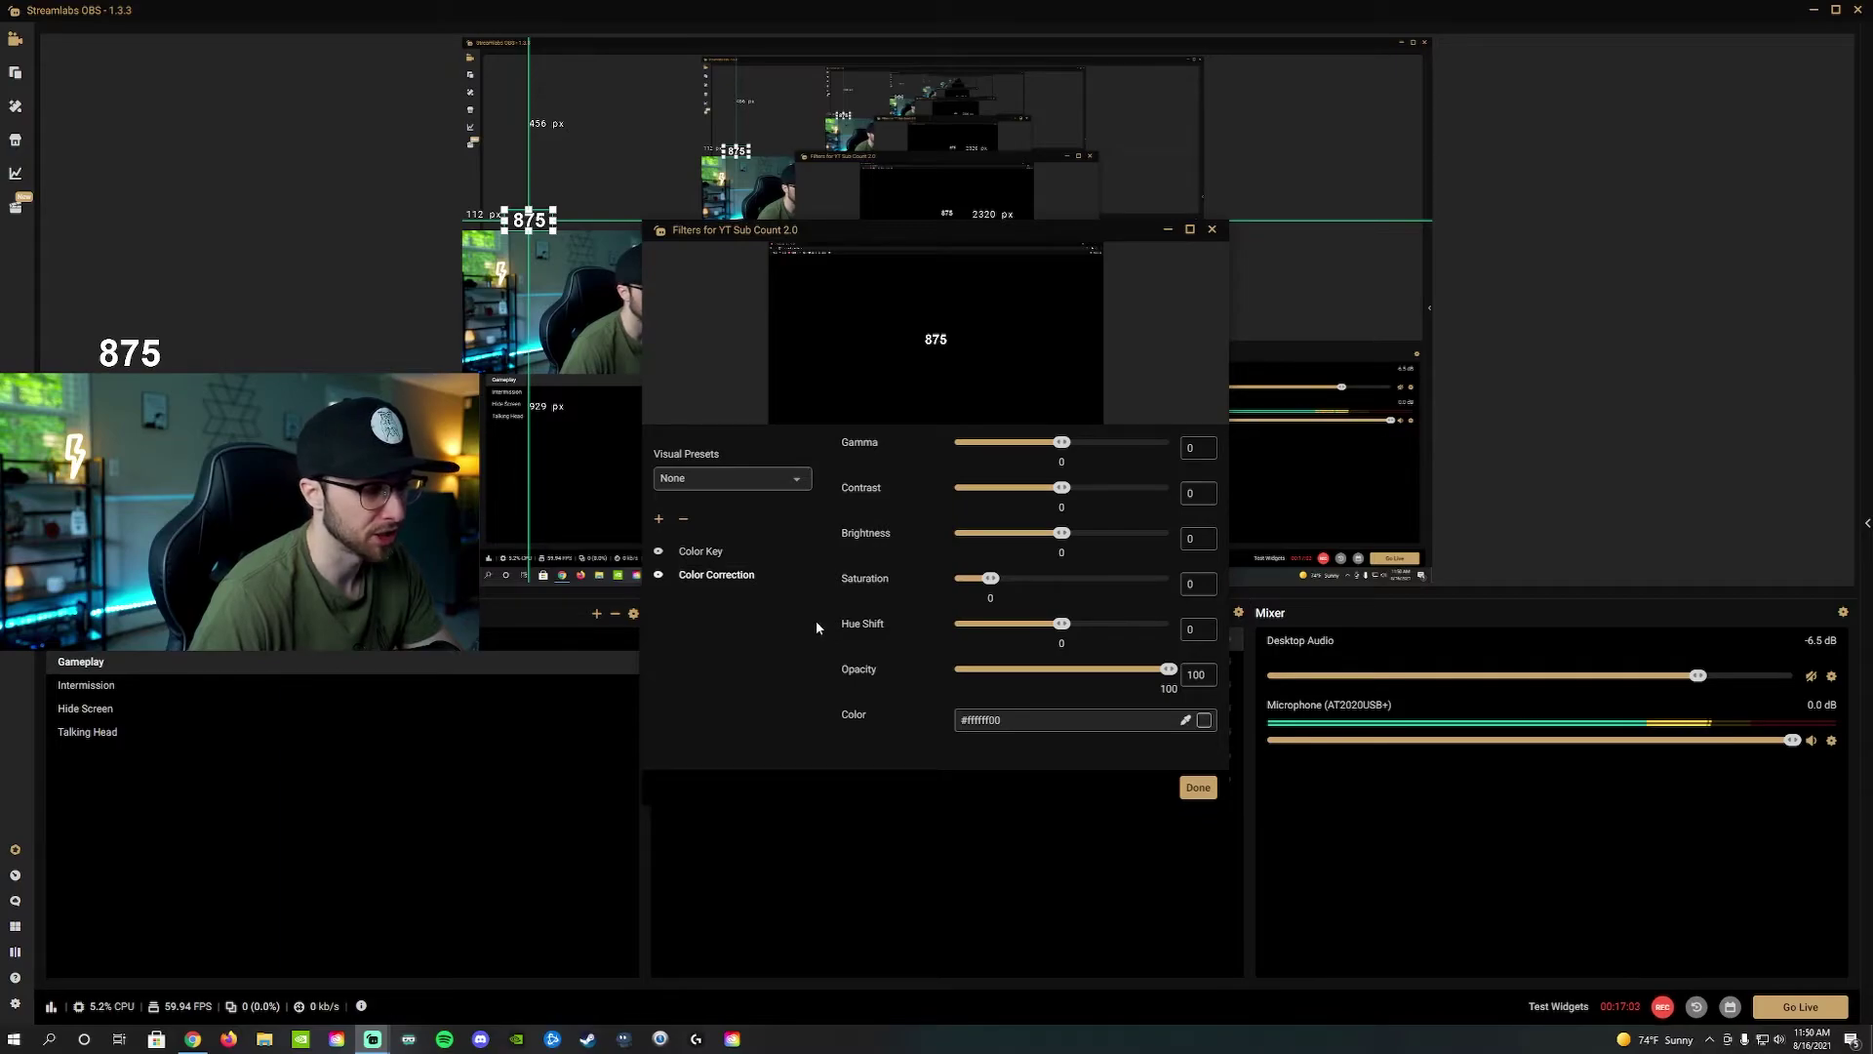
Step: Set the Color Correction filter's color to black (#00000000), close the filters and deselect the source
{"action": "left_click", "coordinate": [1206, 728]}
{"action": "scroll", "coordinate": [853, 702], "scroll_direction": "down", "scroll_amount": 2}
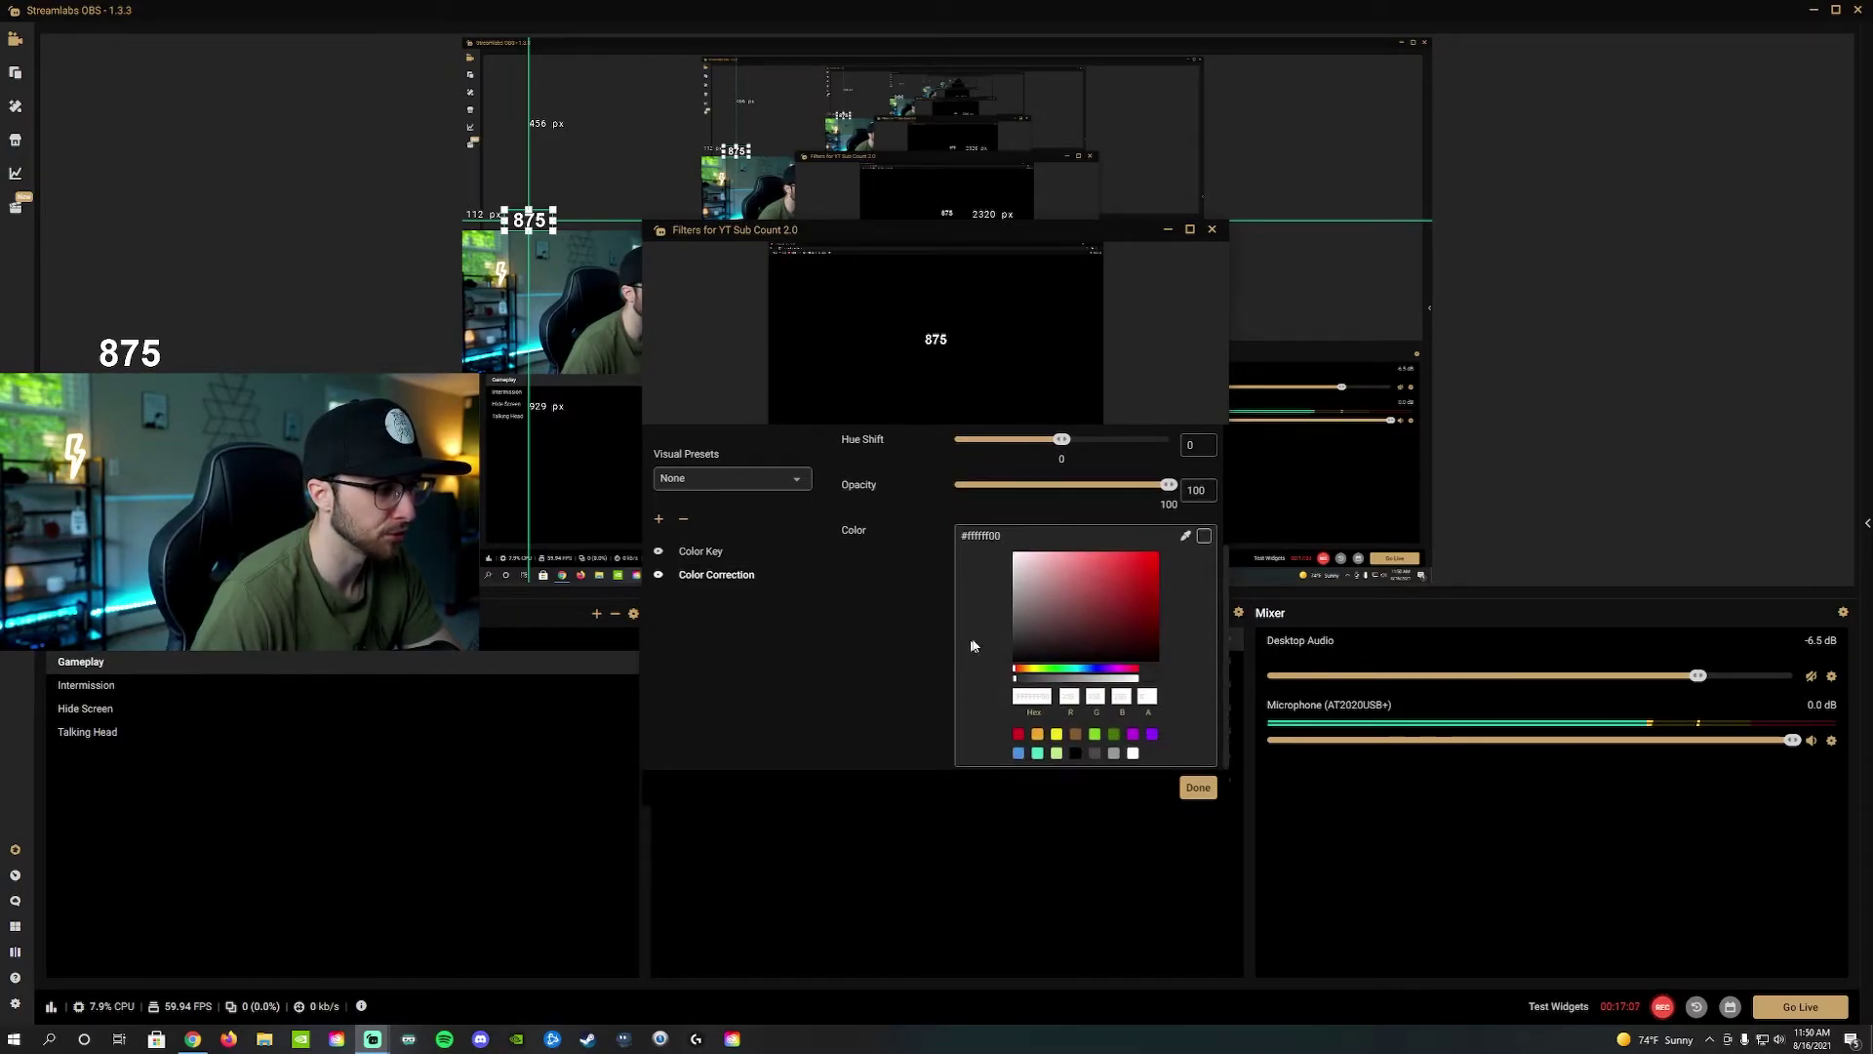
{"action": "left_click", "coordinate": [1010, 660]}
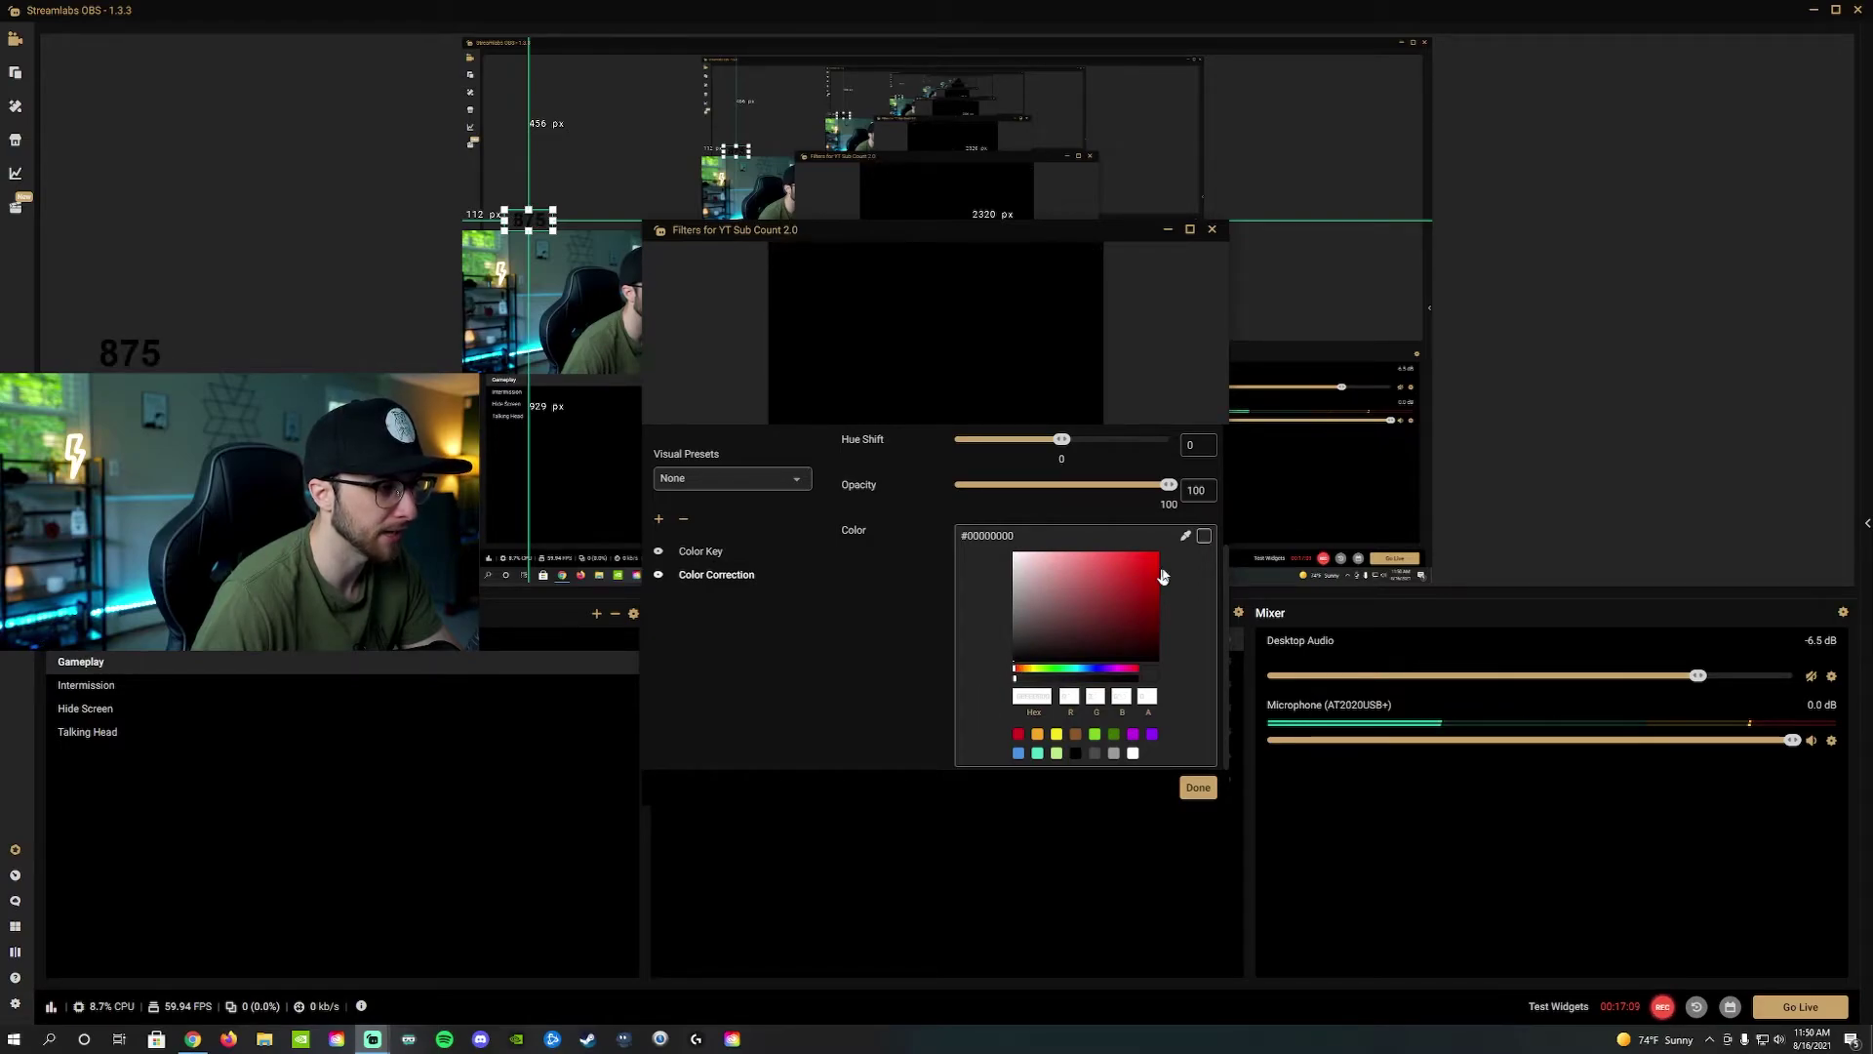
{"action": "left_click", "coordinate": [1205, 535]}
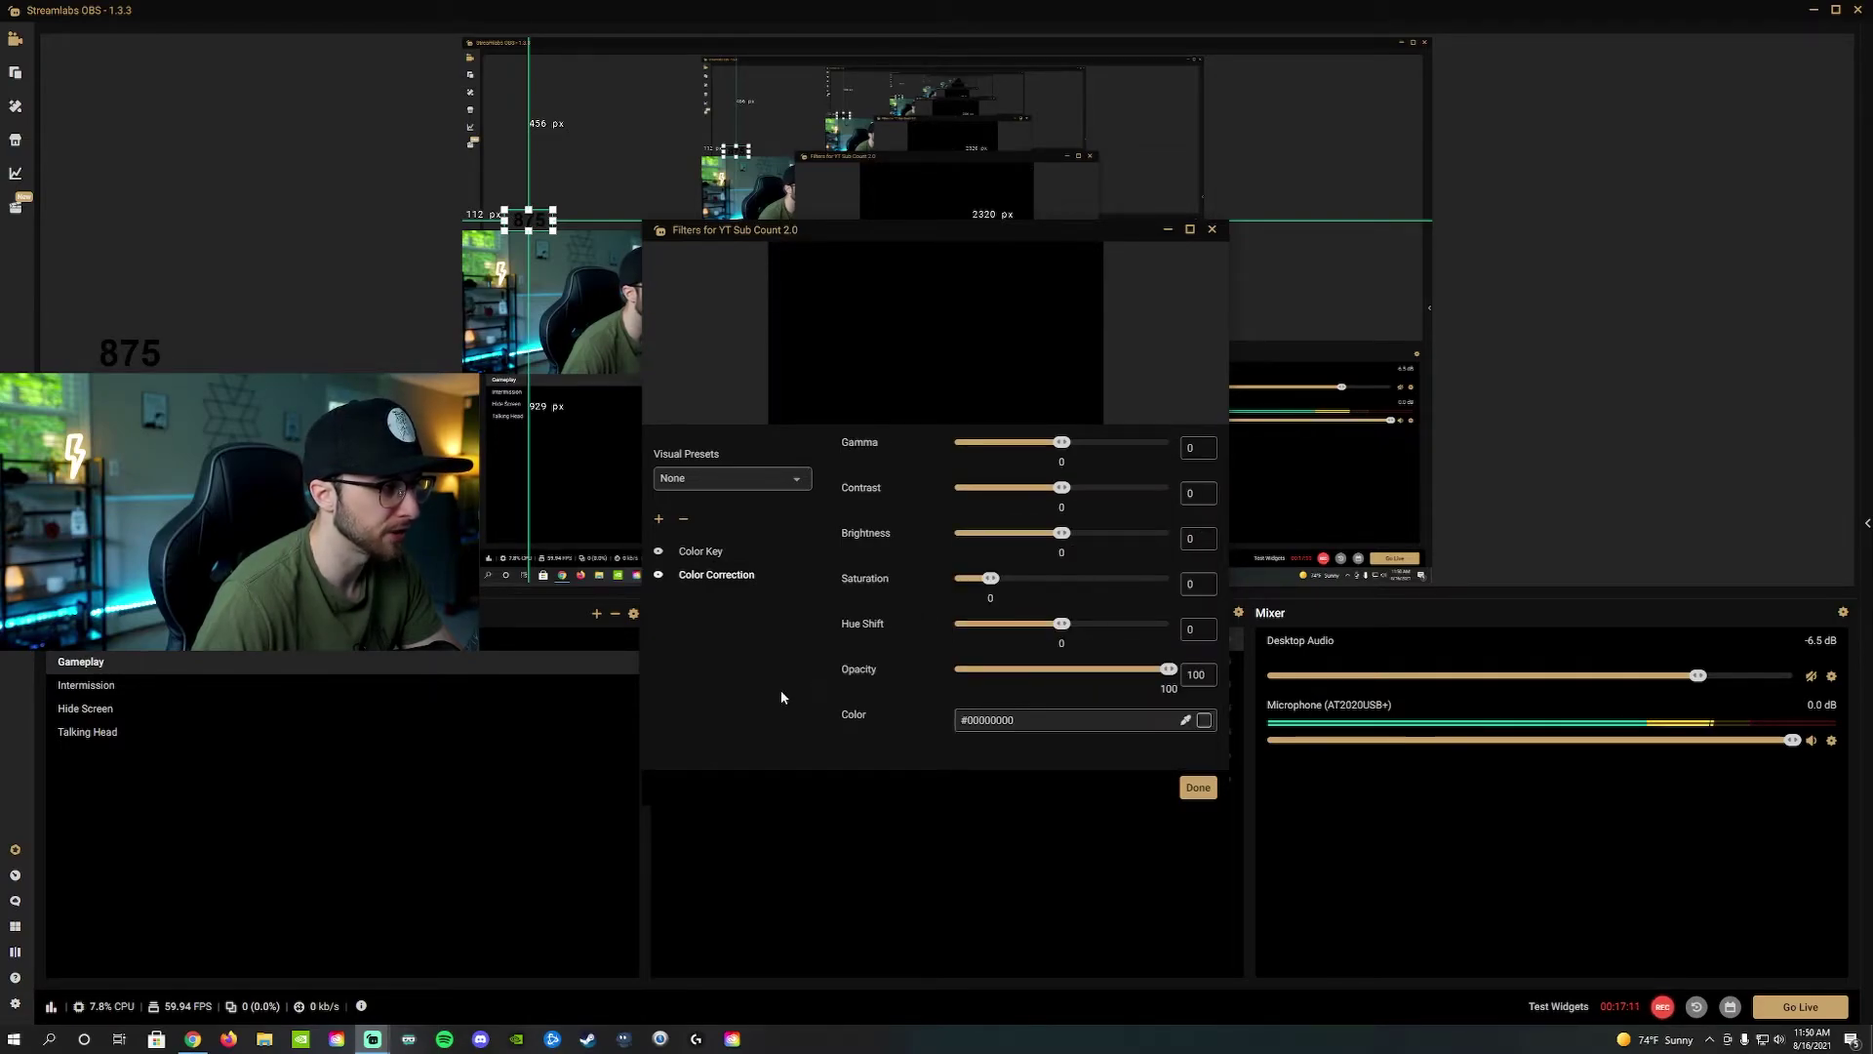
{"action": "left_click", "coordinate": [1198, 787]}
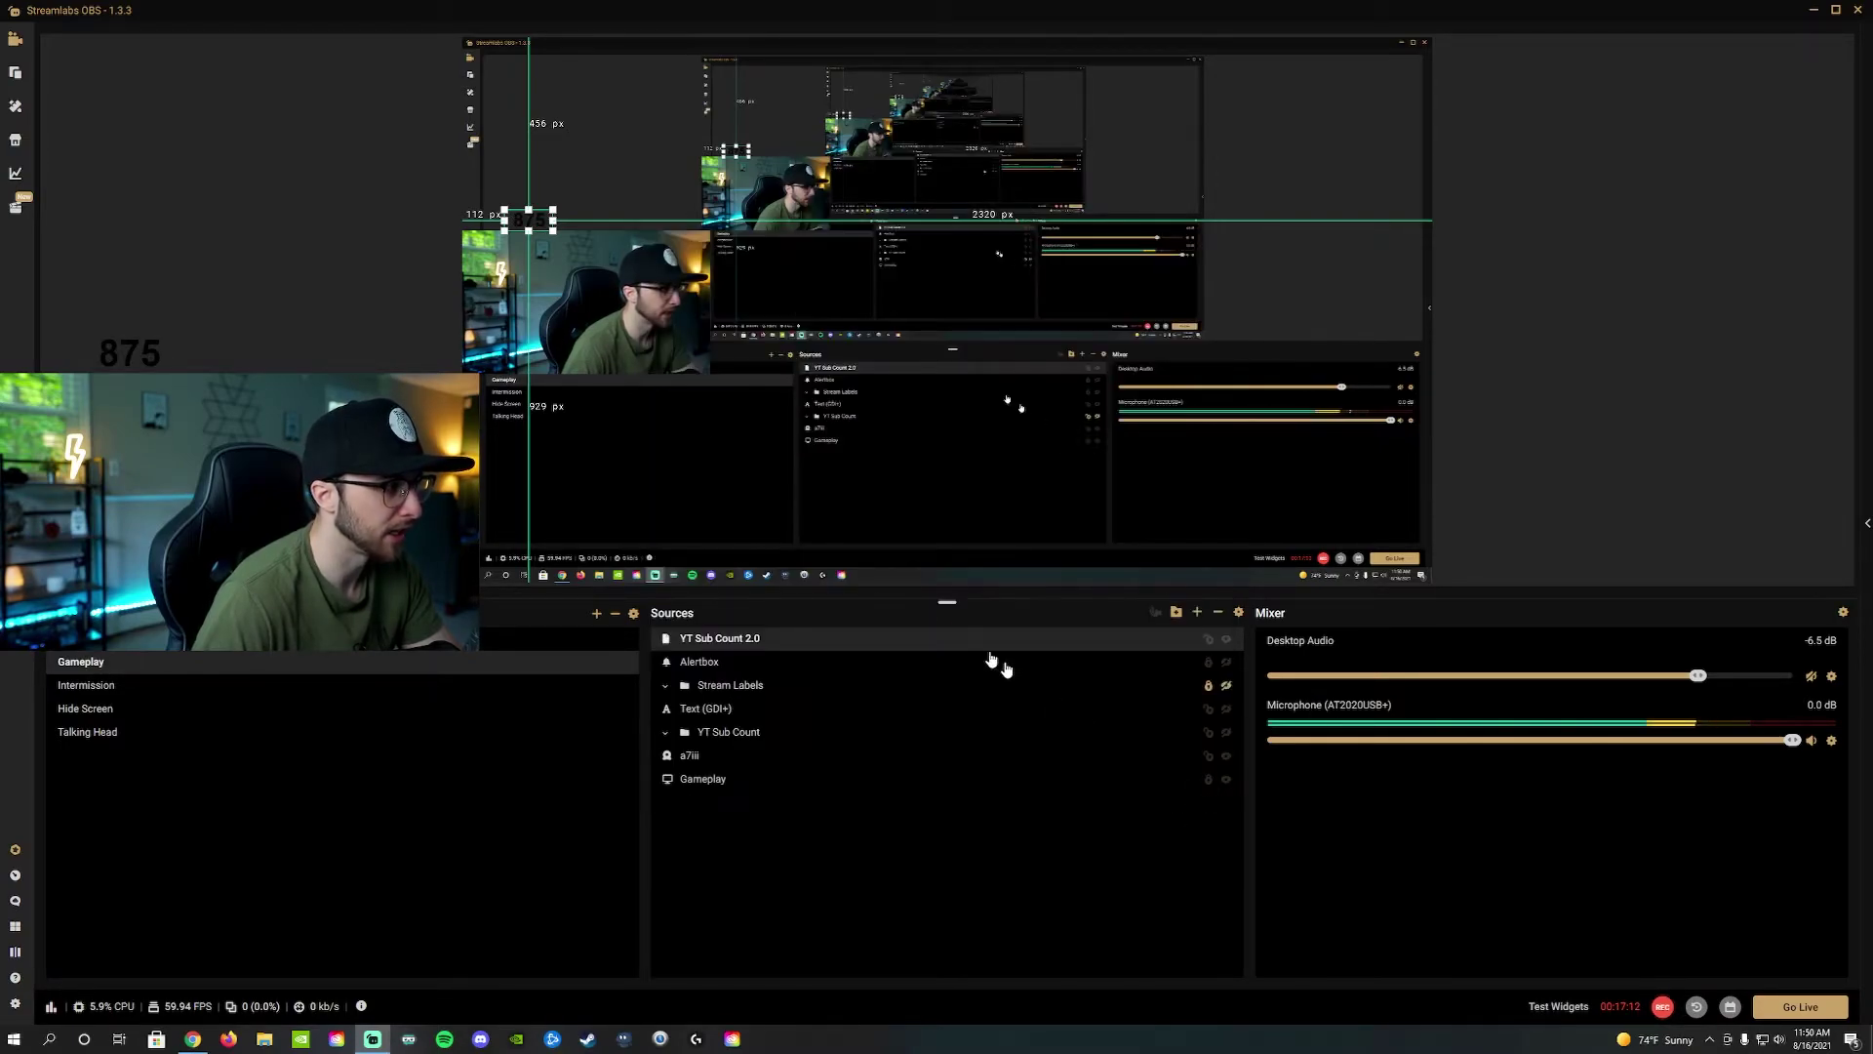
{"action": "left_click", "coordinate": [344, 244]}
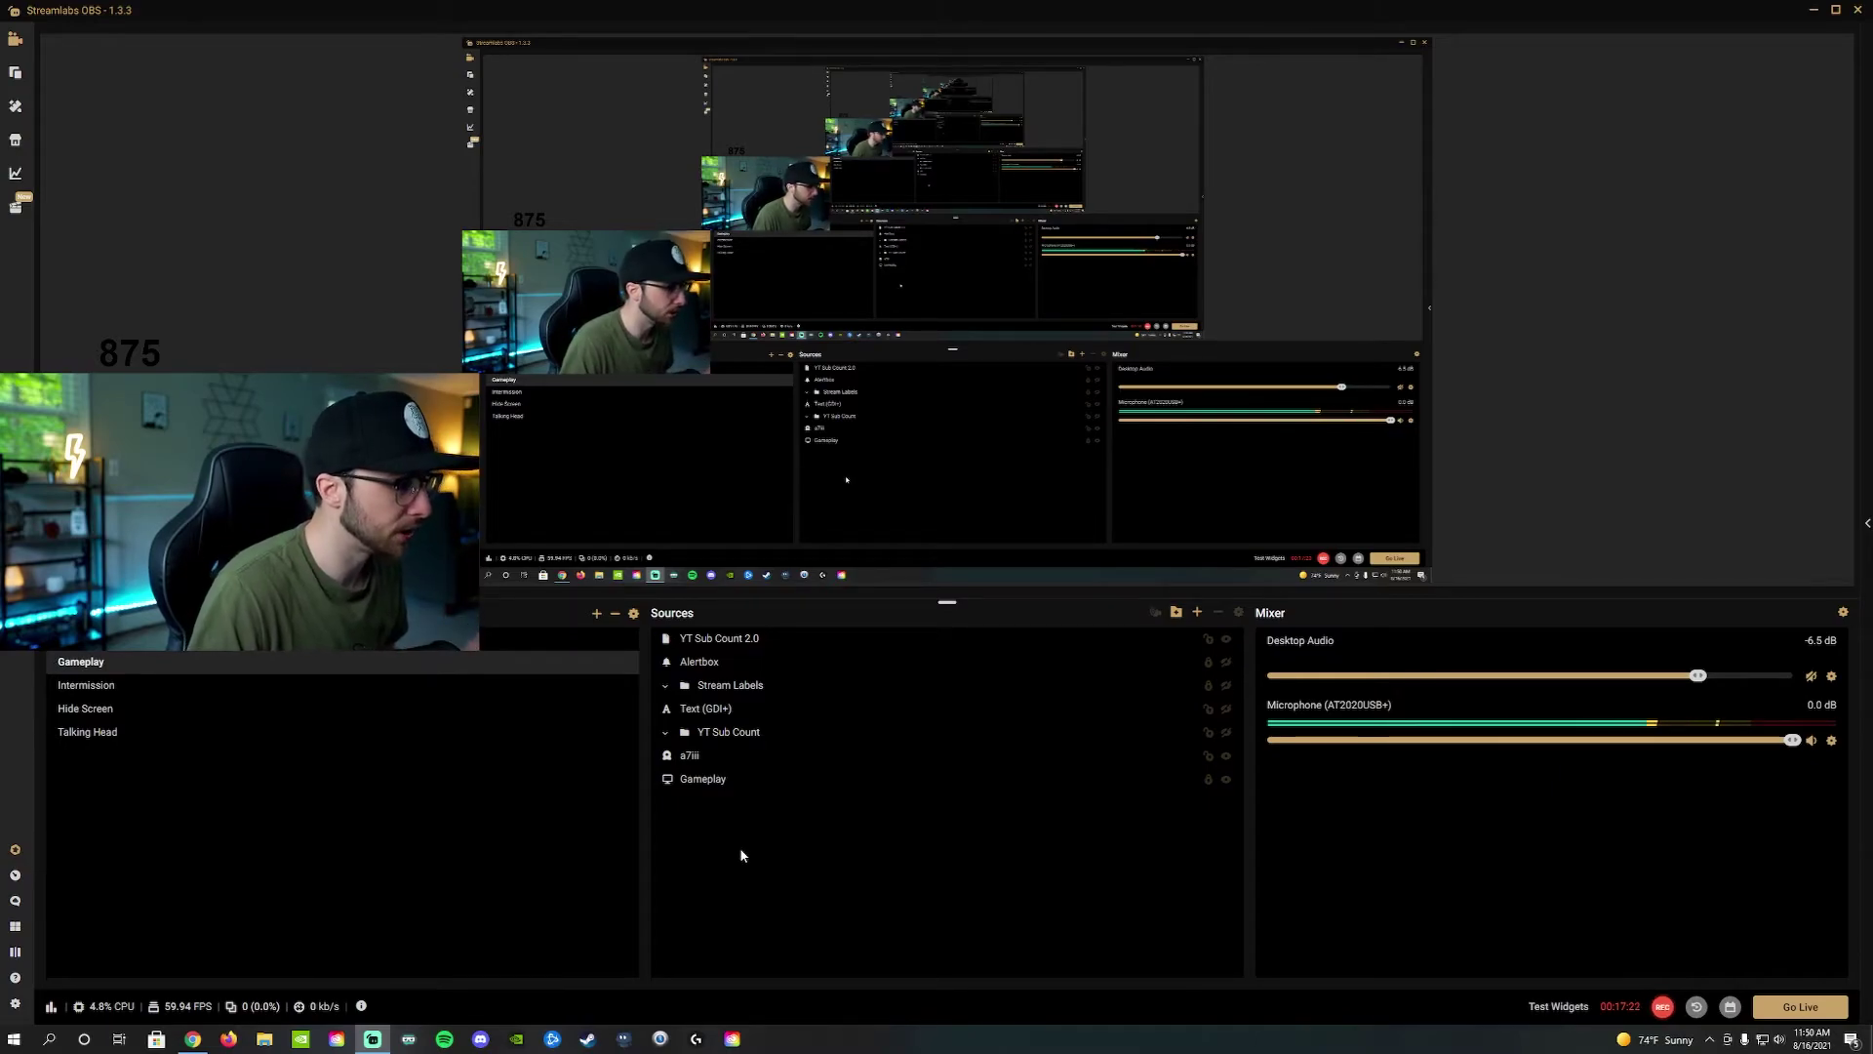
Step: Add a new Color Source named White, keeping the color #ffffffff and the 400 by 400 size
{"action": "left_click", "coordinate": [1198, 621]}
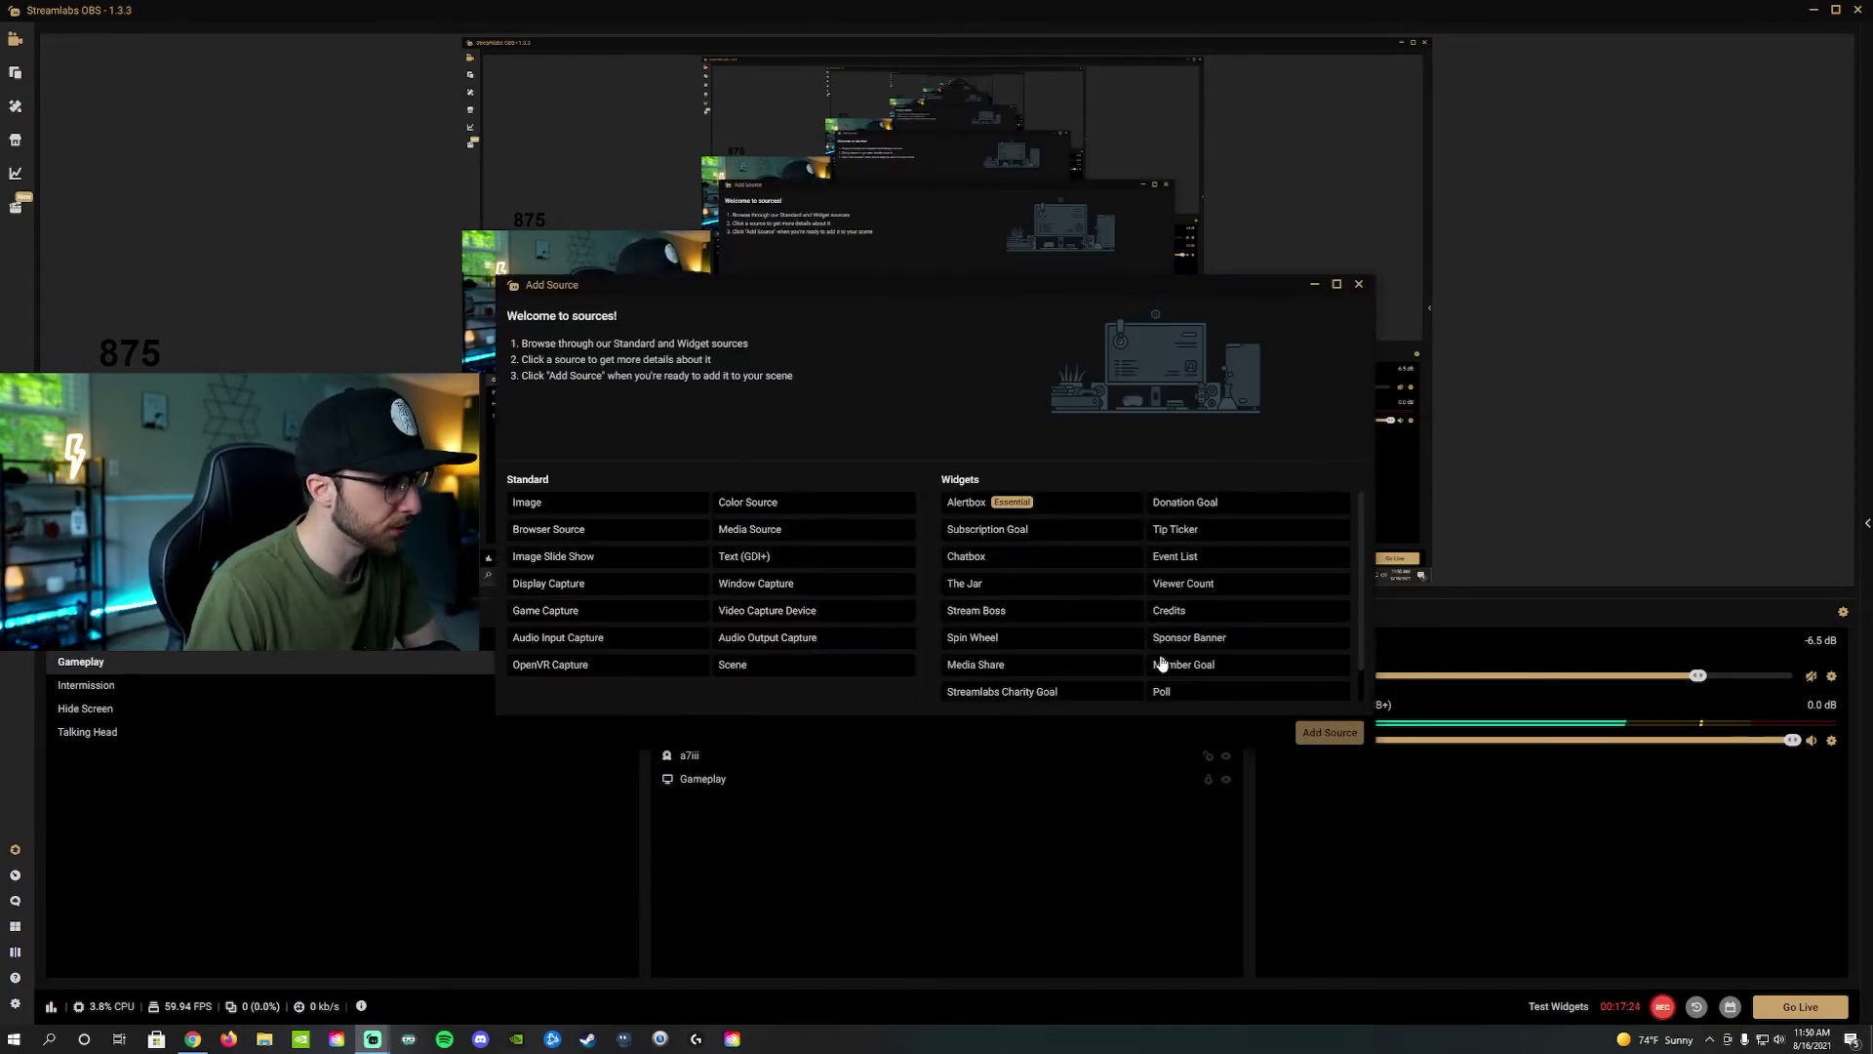
{"action": "left_click", "coordinate": [752, 511]}
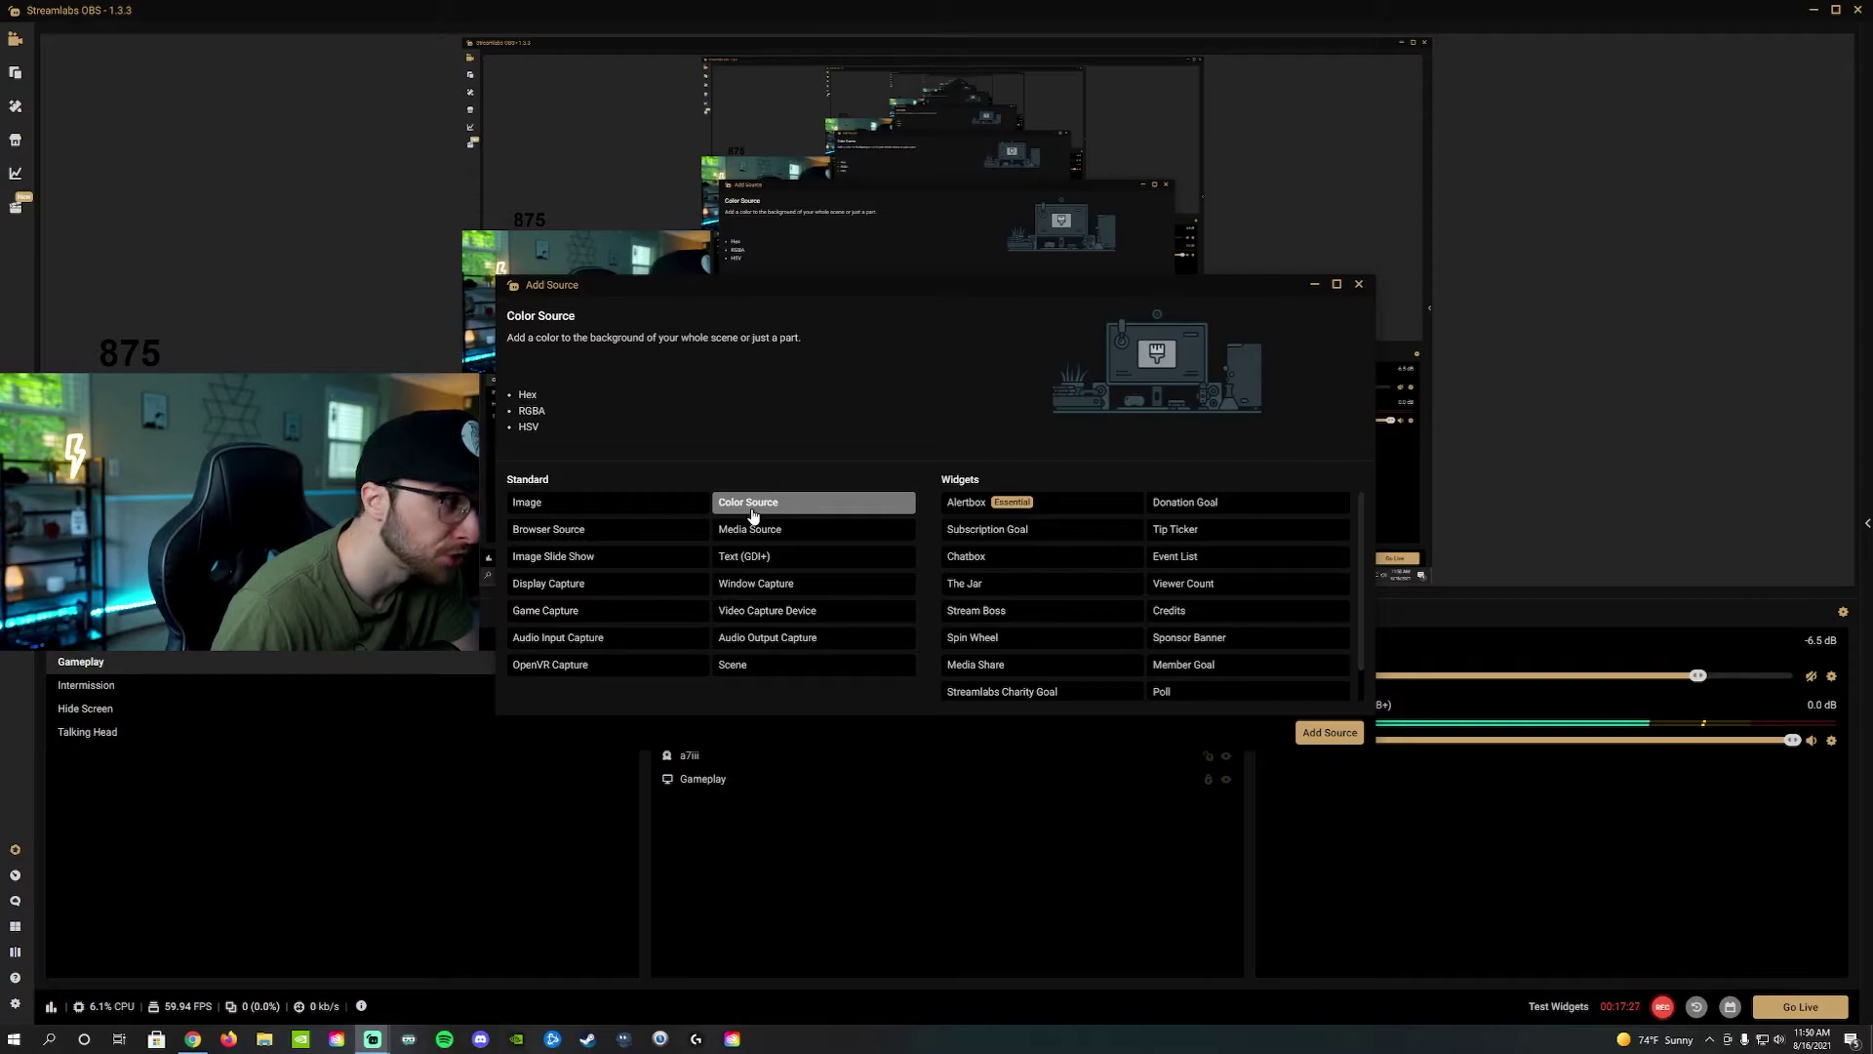
{"action": "left_click", "coordinate": [1330, 731]}
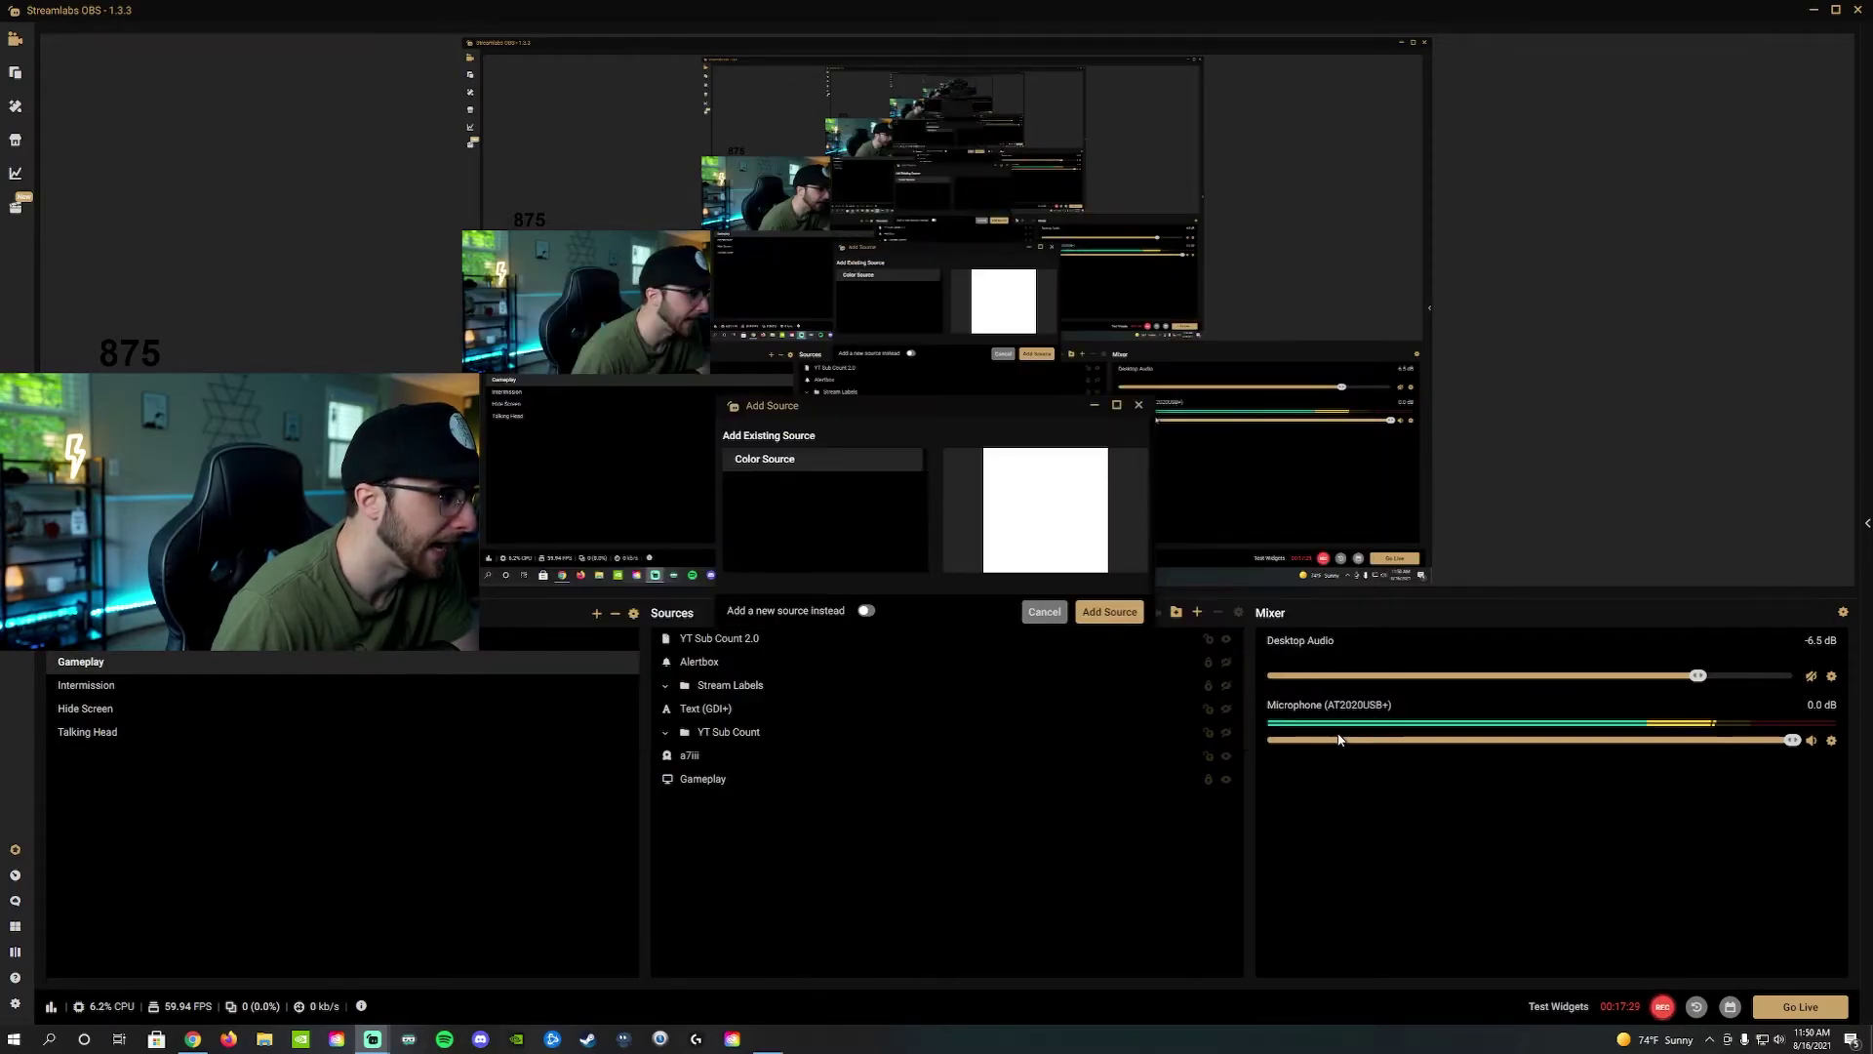
{"action": "left_click", "coordinate": [866, 611]}
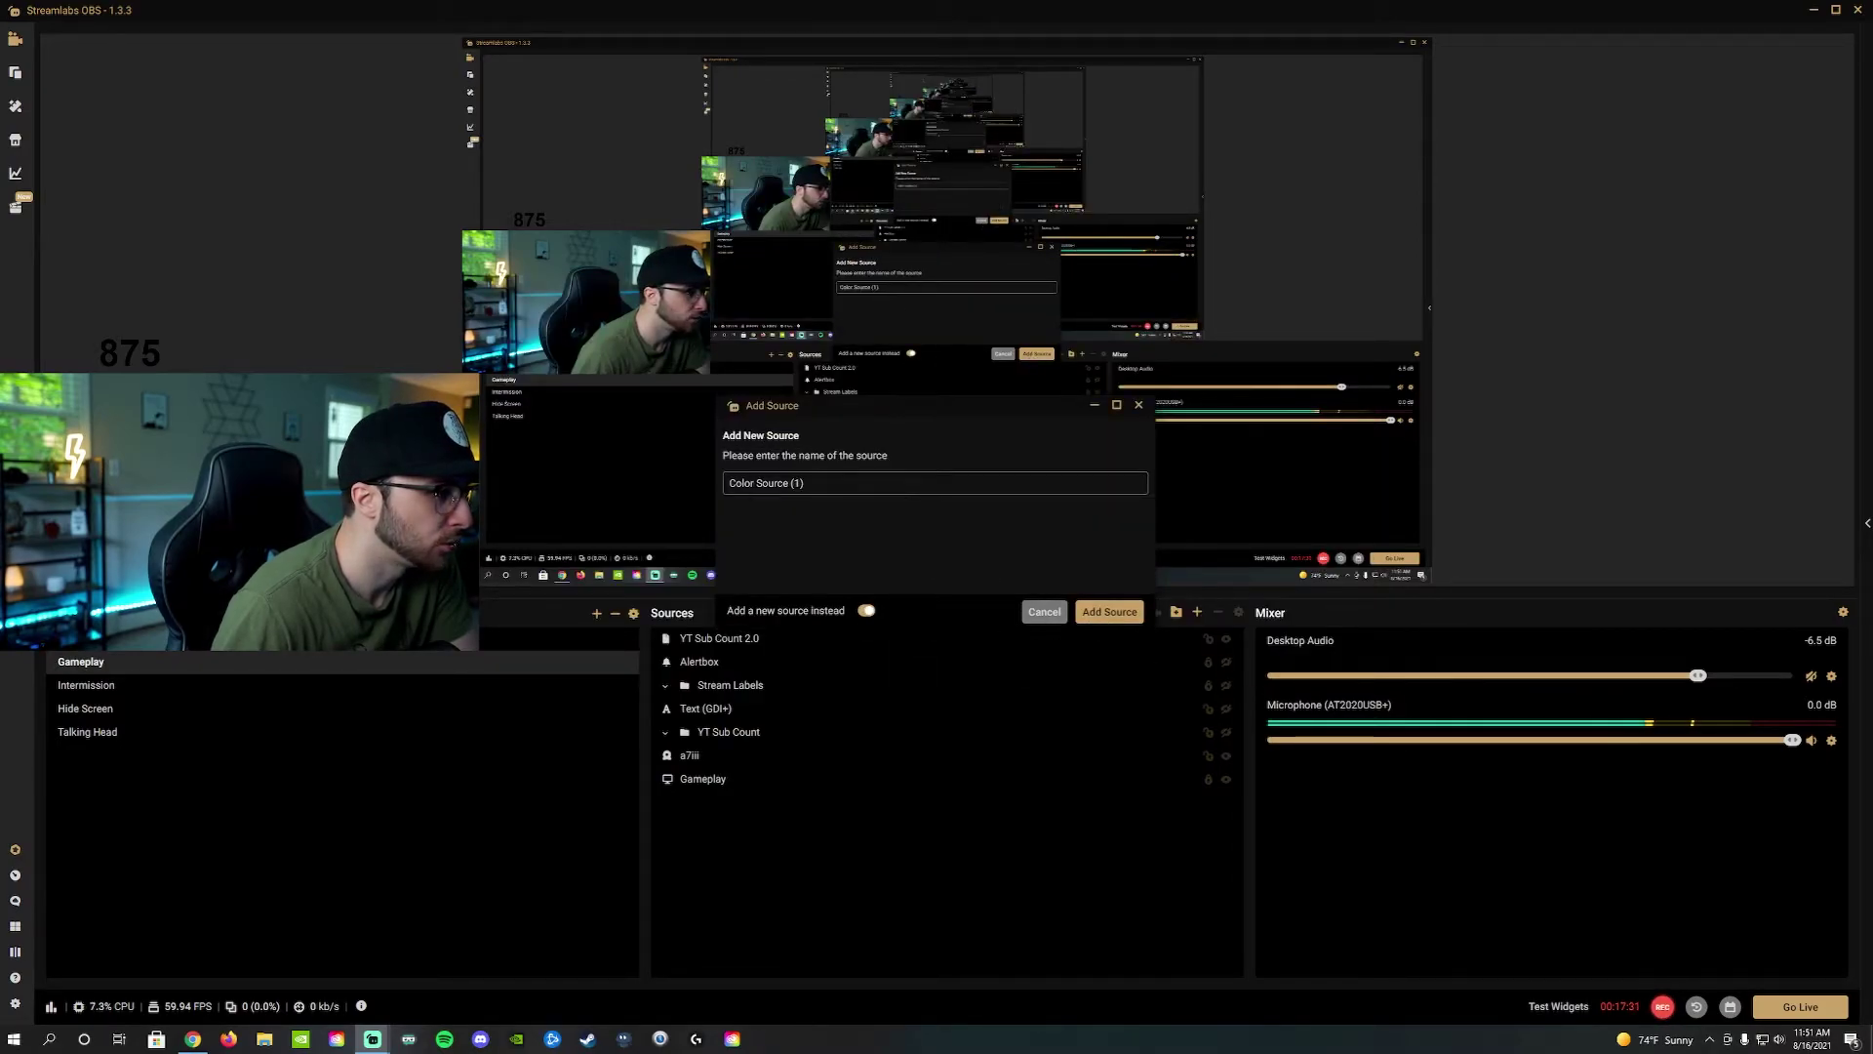
{"action": "key", "text": "ctrl+a"}
{"action": "type", "text": "White"}
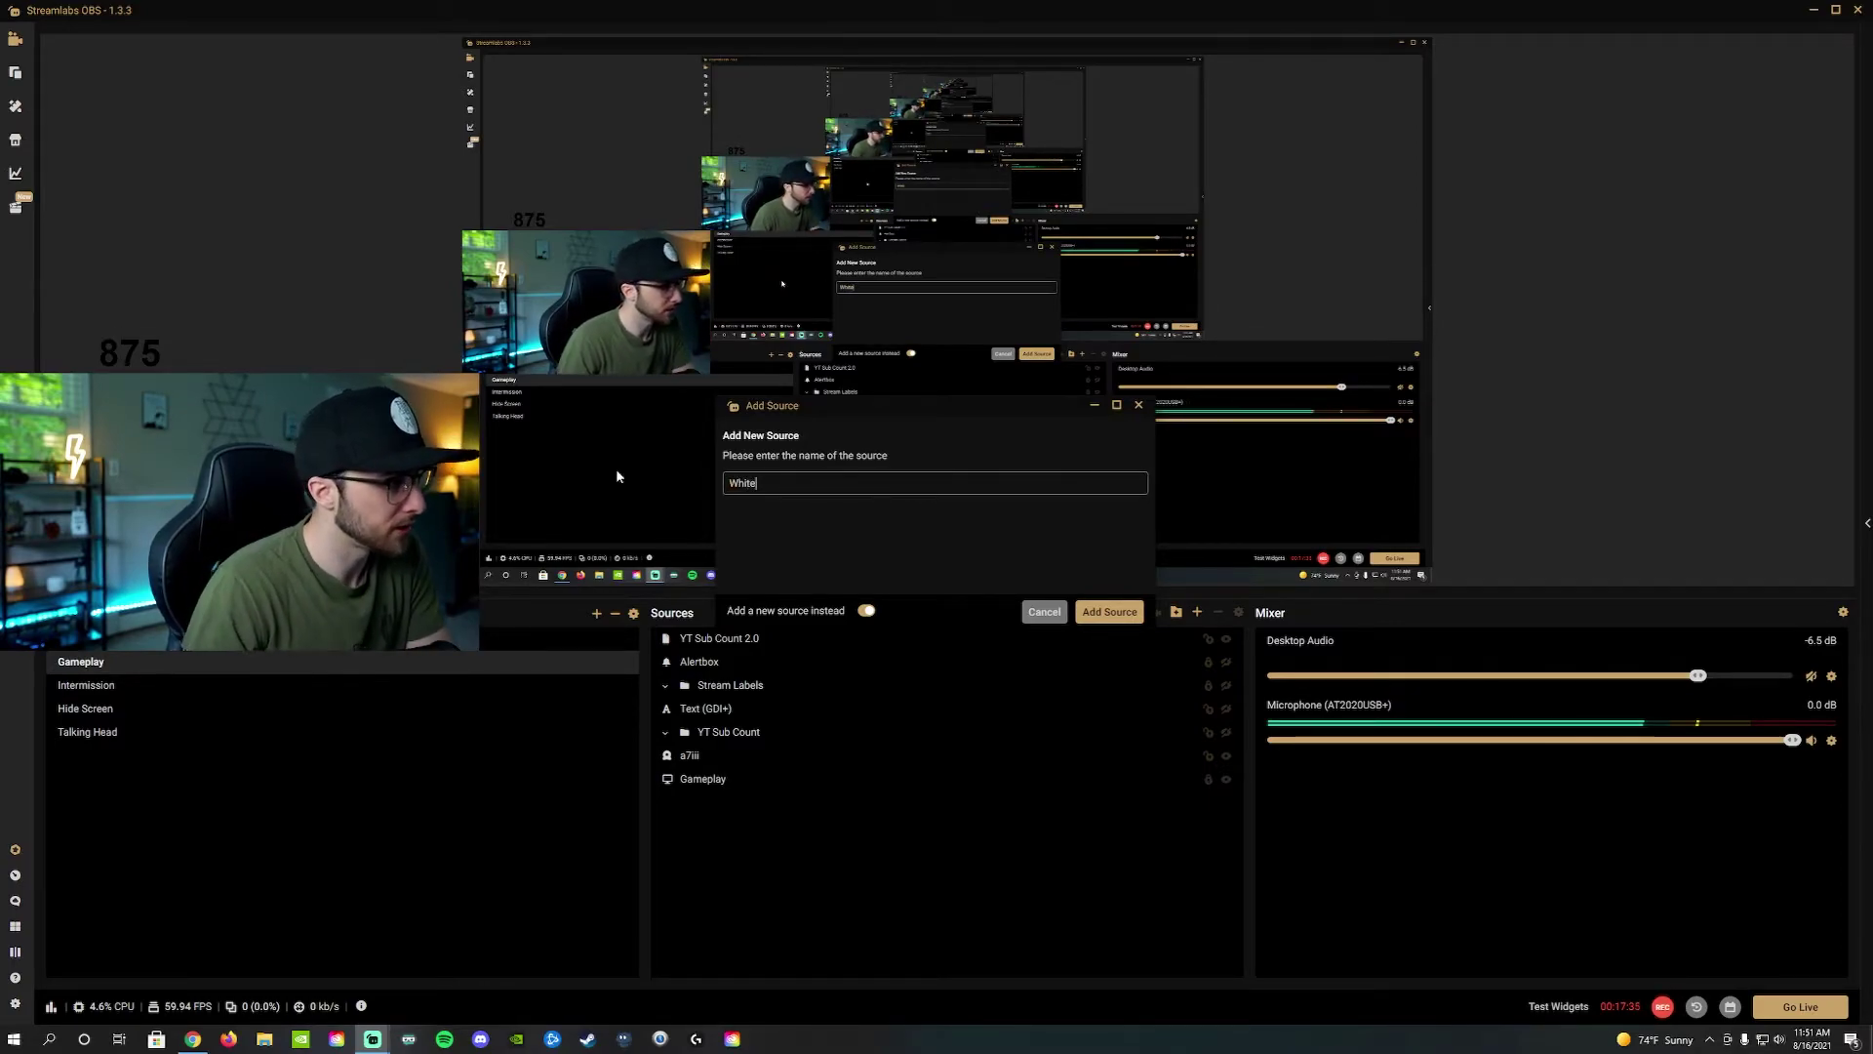
{"action": "left_click", "coordinate": [1095, 615]}
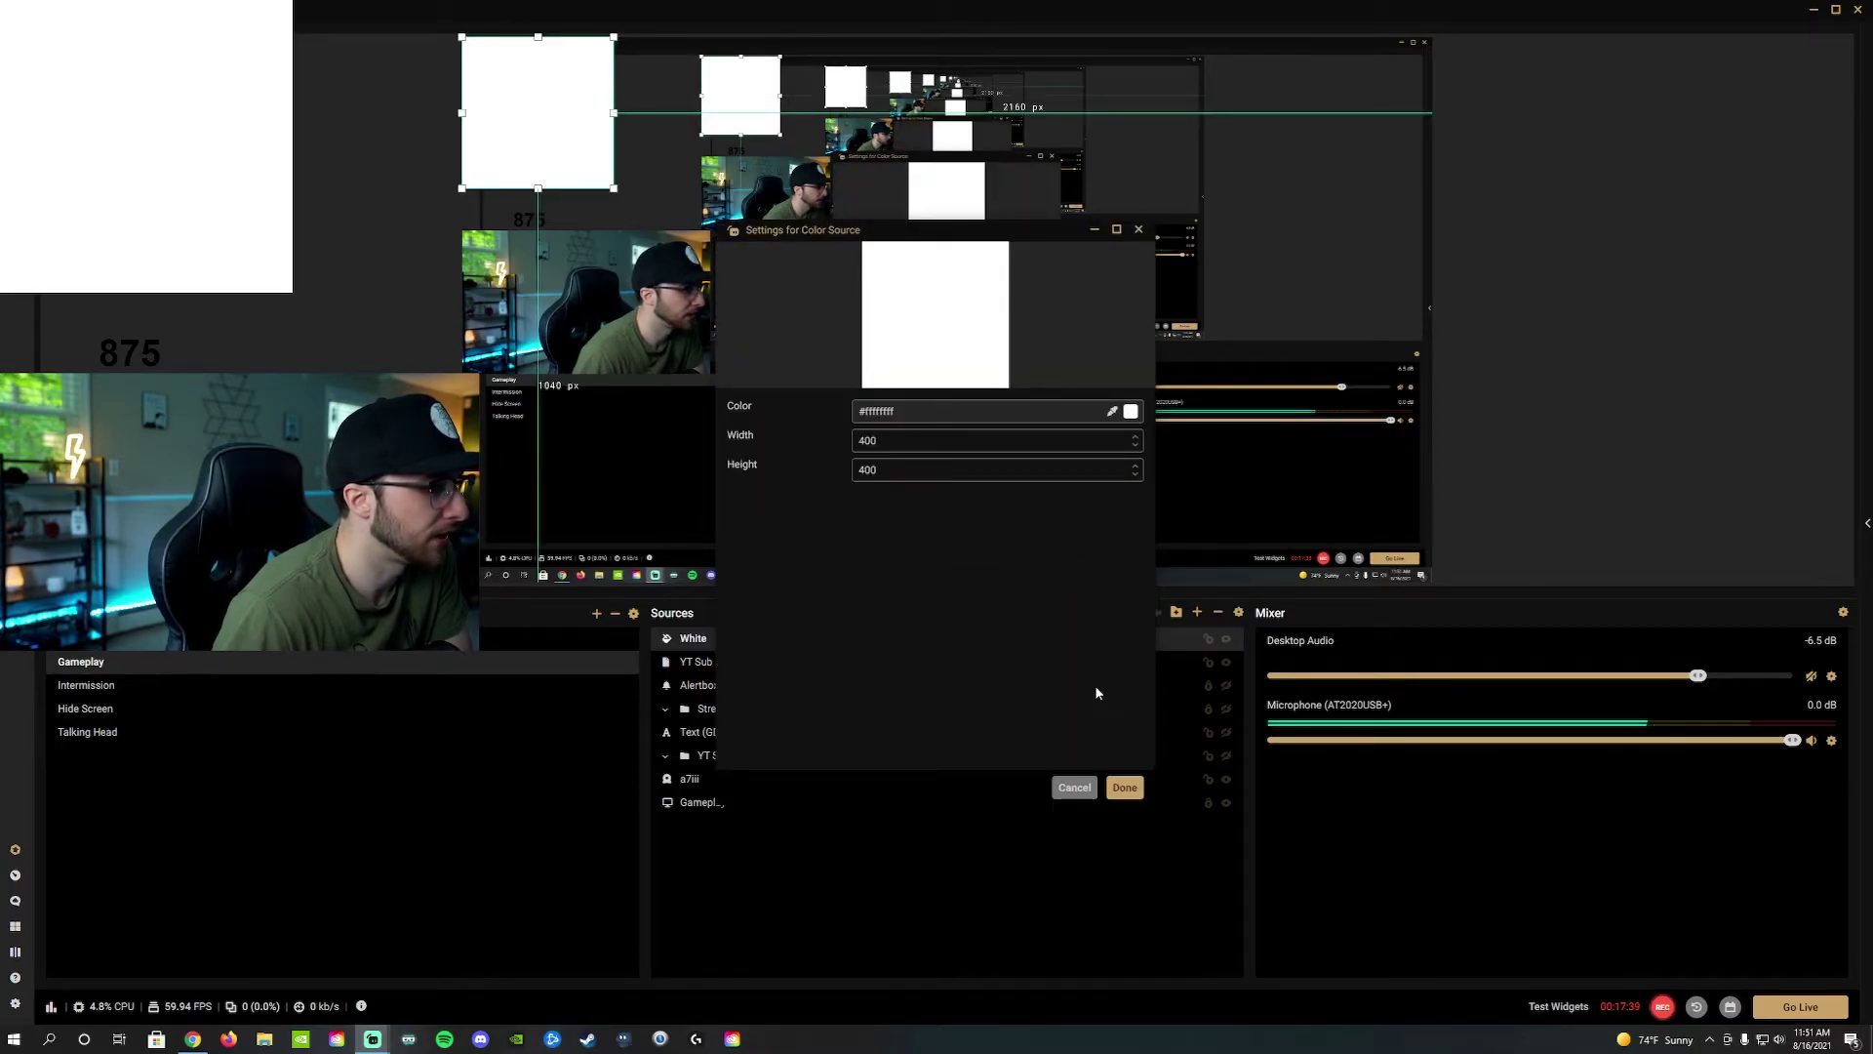
{"action": "left_click", "coordinate": [1123, 788]}
Step: Fit the White source as a narrow strip directly above the webcam picture, layered behind the subscriber number
{"action": "left_click_drag", "start_coordinate": [605, 181], "coordinate": [658, 224]}
{"action": "mouse_move", "coordinate": [727, 639]}
{"action": "left_mouse_down"}
{"action": "mouse_move", "coordinate": [744, 678]}
{"action": "mouse_move", "coordinate": [727, 656]}
{"action": "left_mouse_up"}
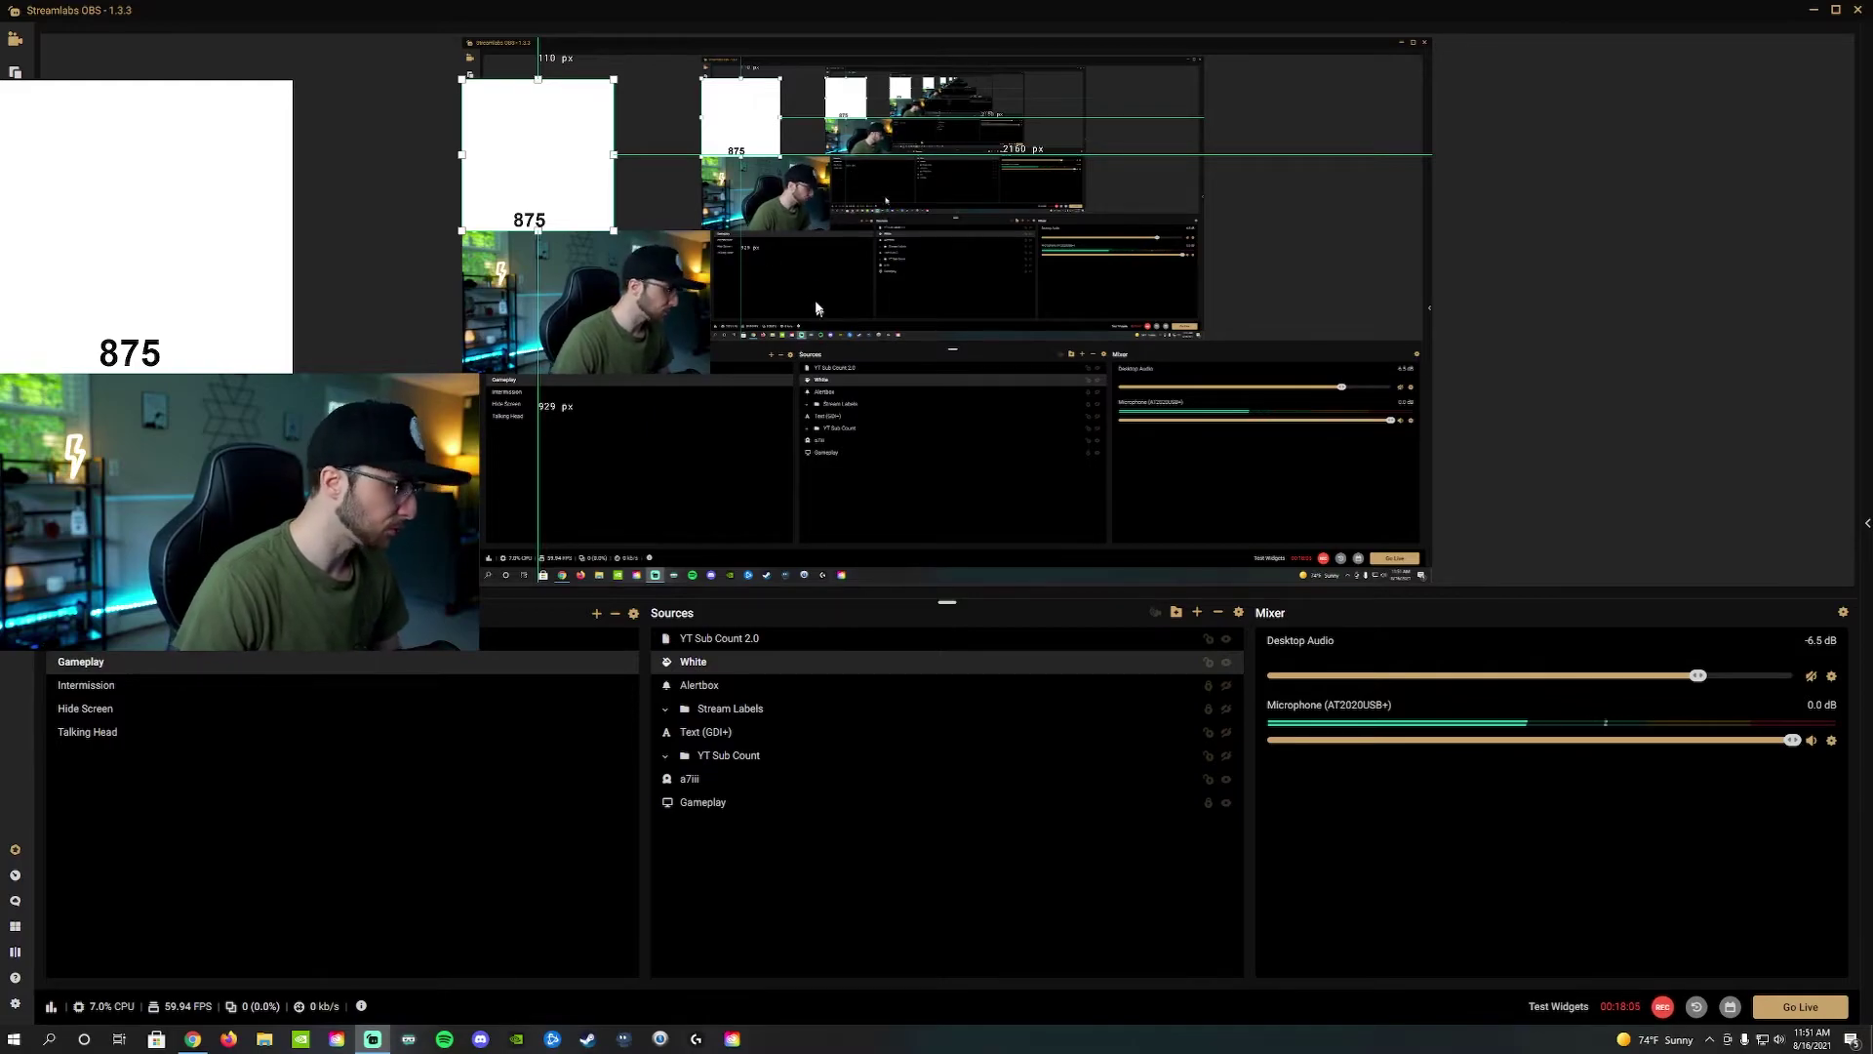
{"action": "left_click_drag", "start_coordinate": [538, 79], "coordinate": [539, 210]}
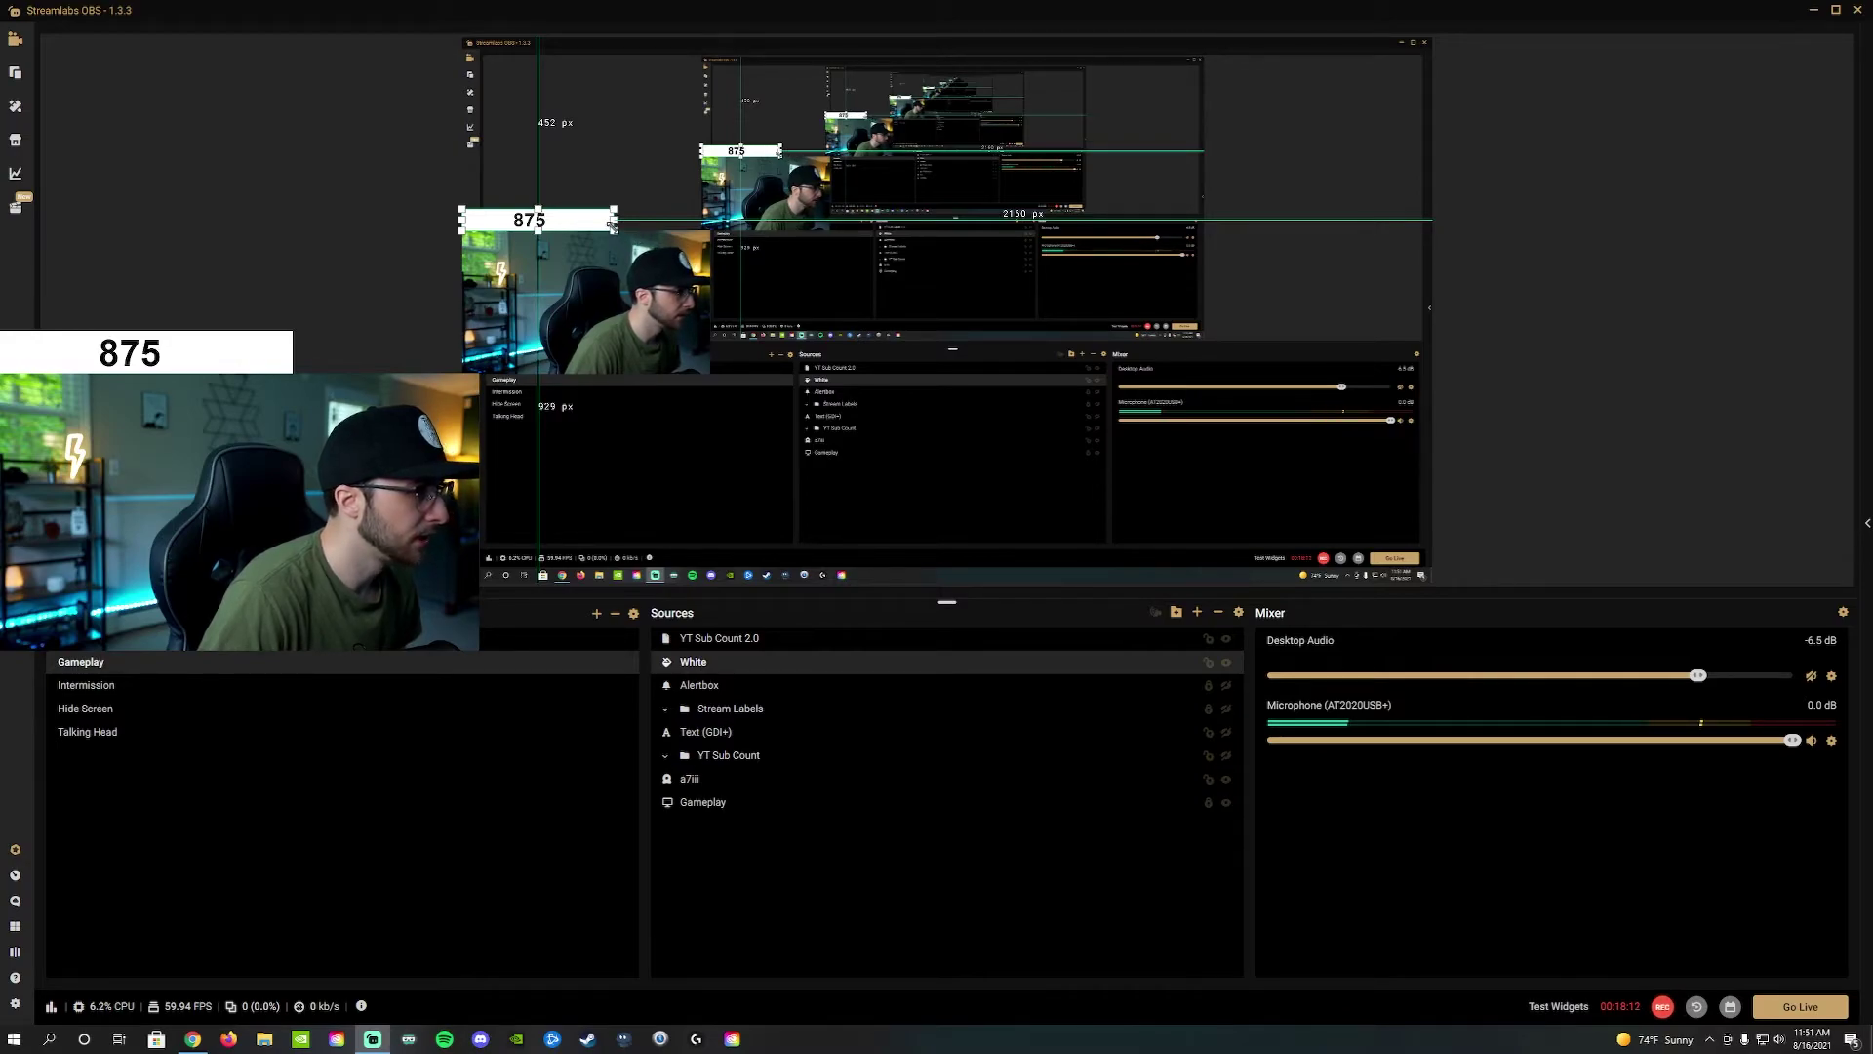
{"action": "left_click_drag", "start_coordinate": [616, 221], "coordinate": [553, 223]}
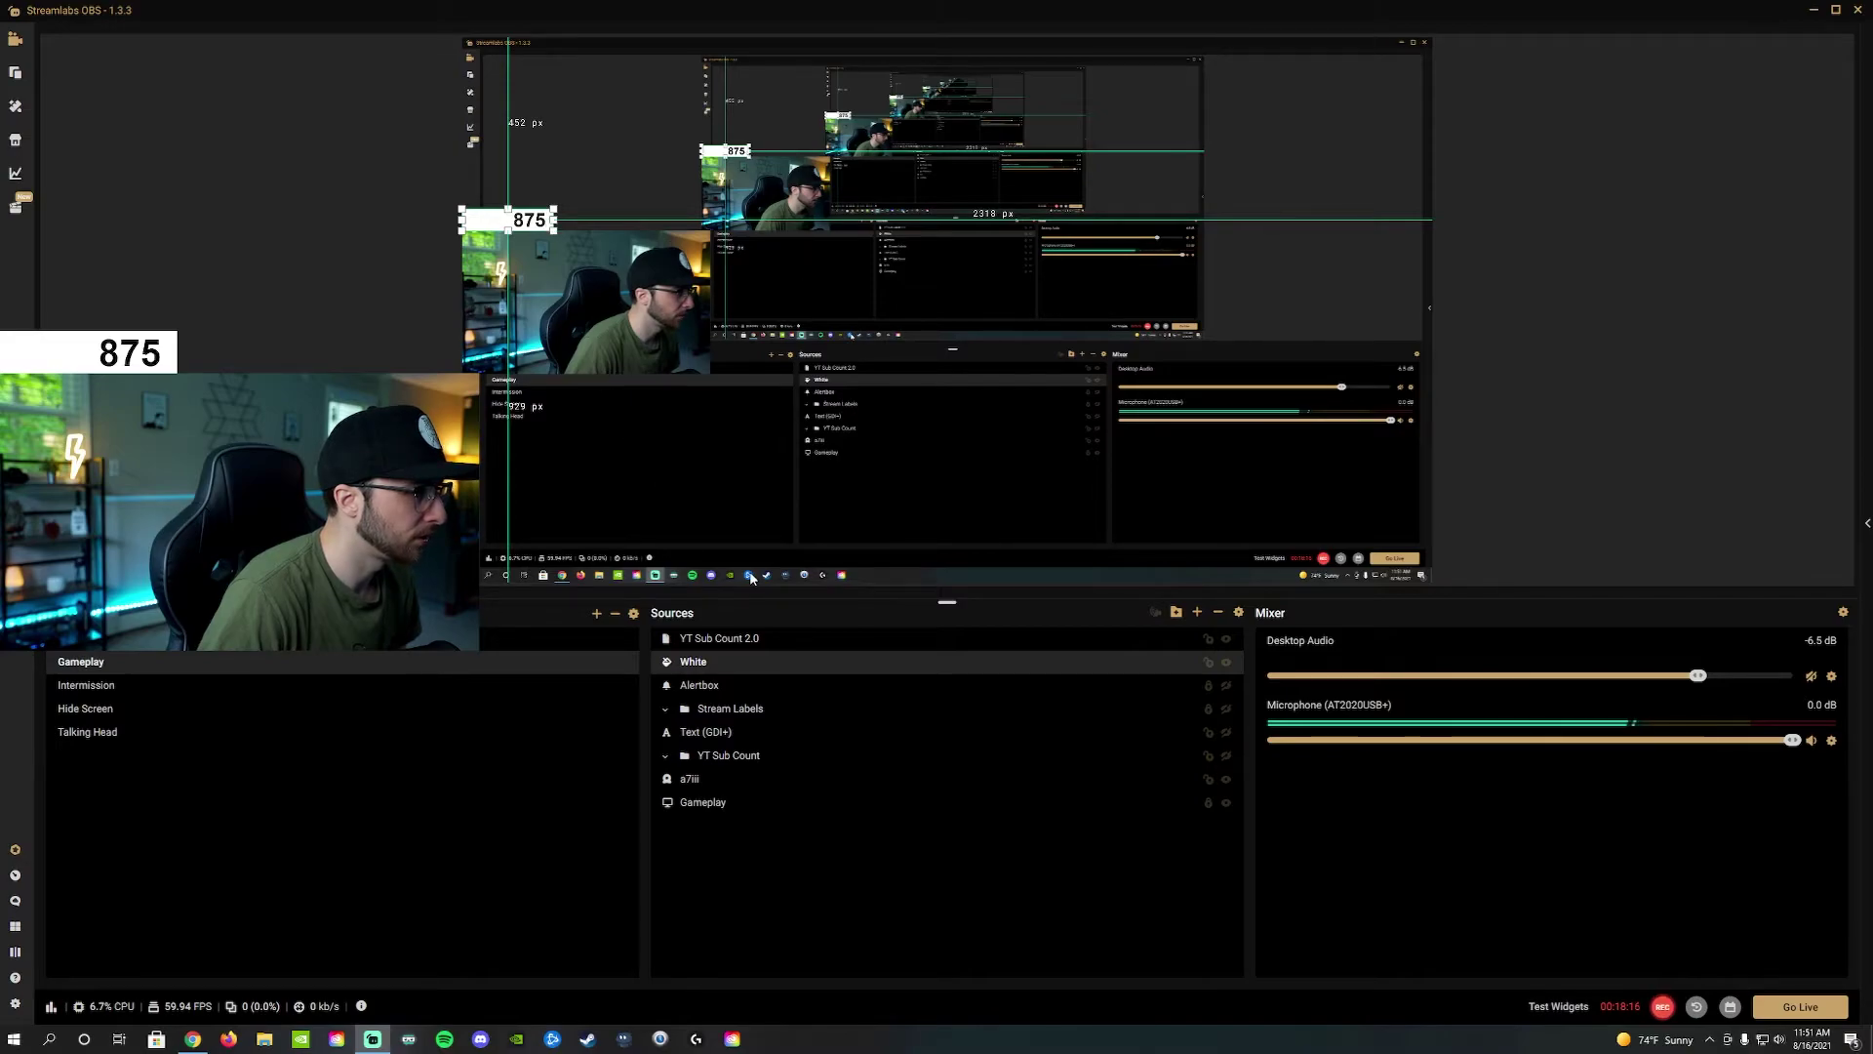
{"action": "left_click", "coordinate": [571, 391]}
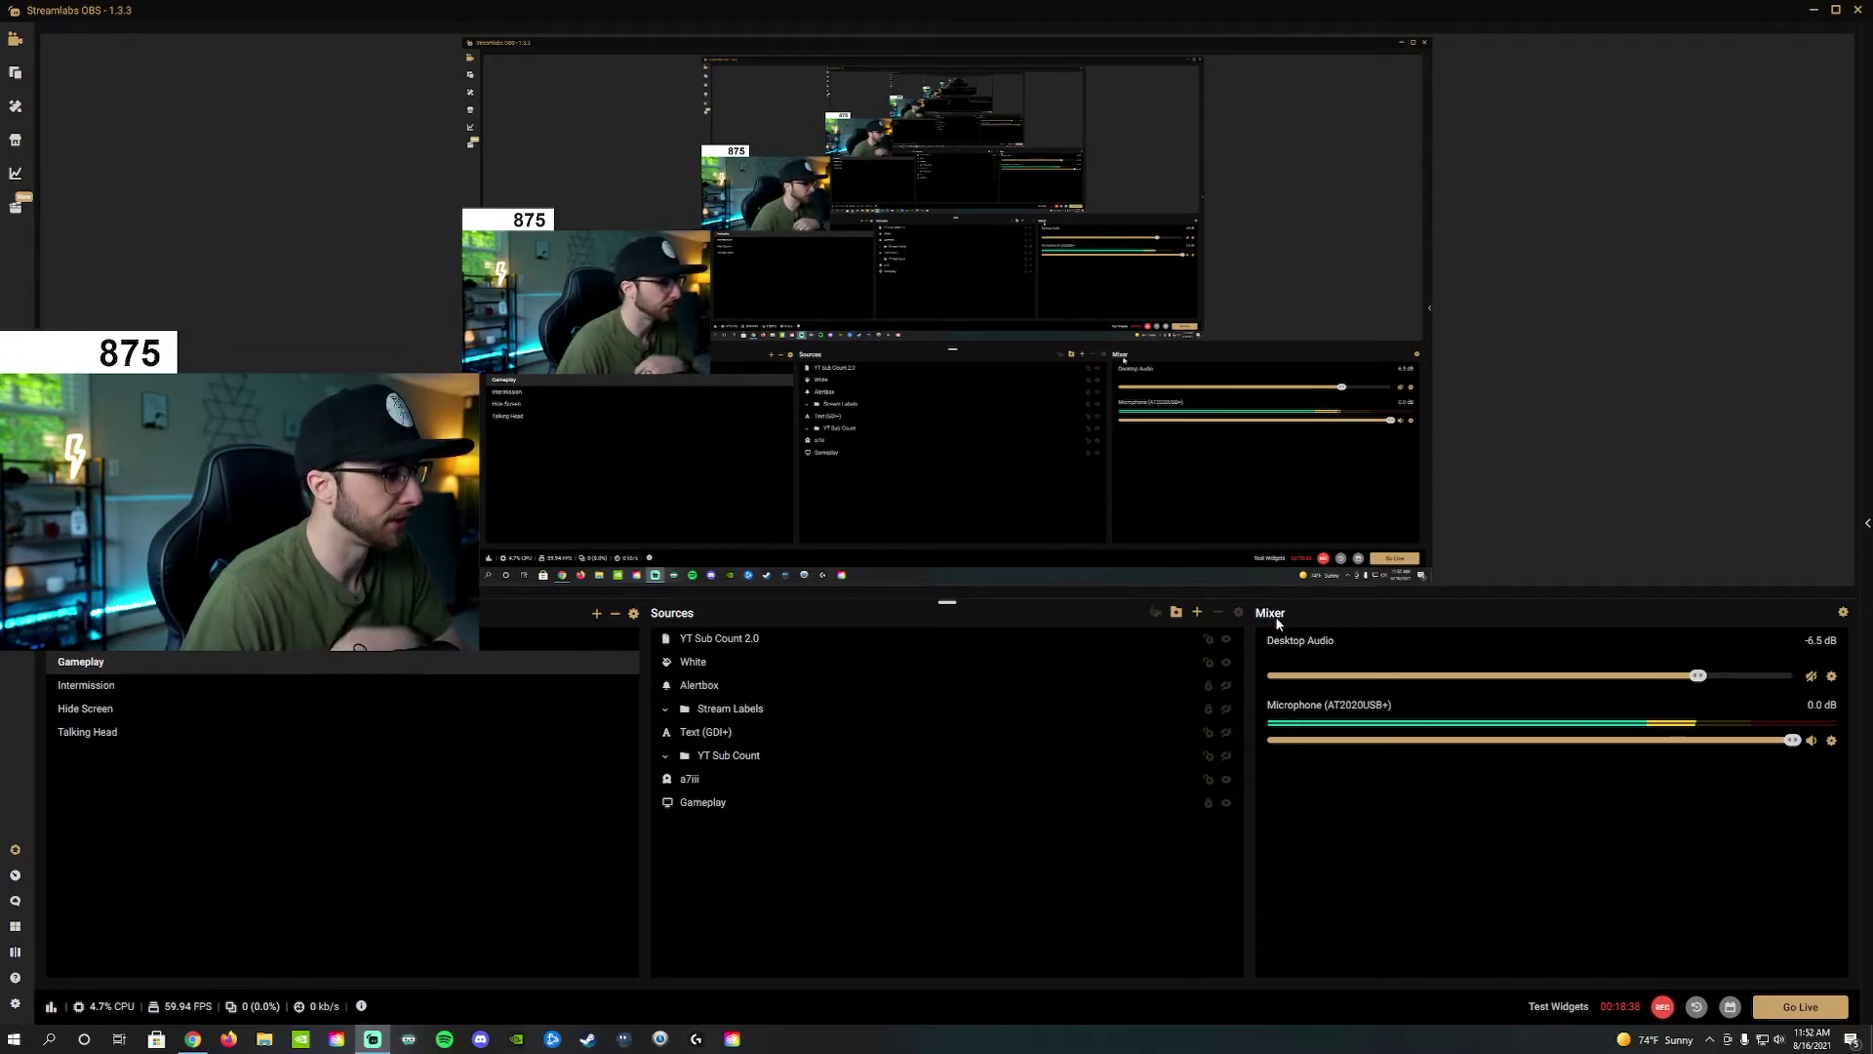
Step: Add a new Text (GDI+) source named Sub Count
{"action": "left_click", "coordinate": [1196, 613]}
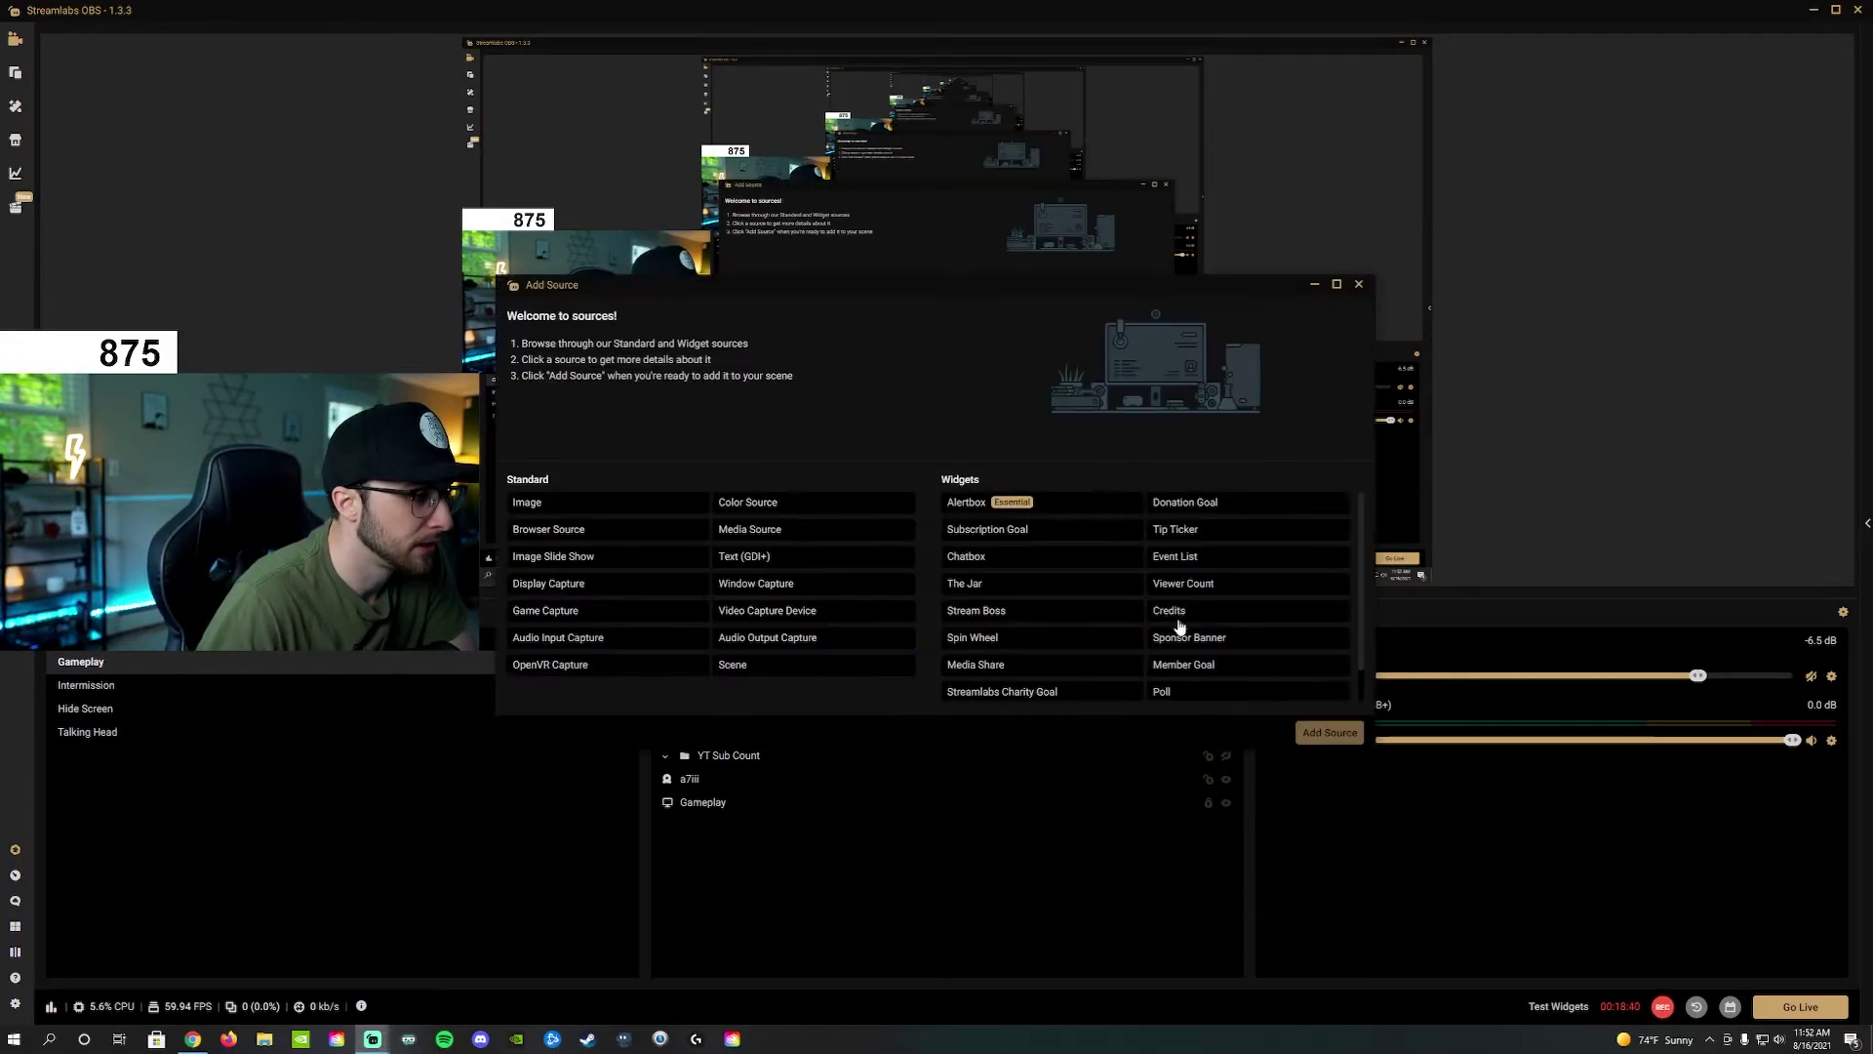
{"action": "left_click", "coordinate": [753, 559]}
{"action": "left_click", "coordinate": [1329, 731]}
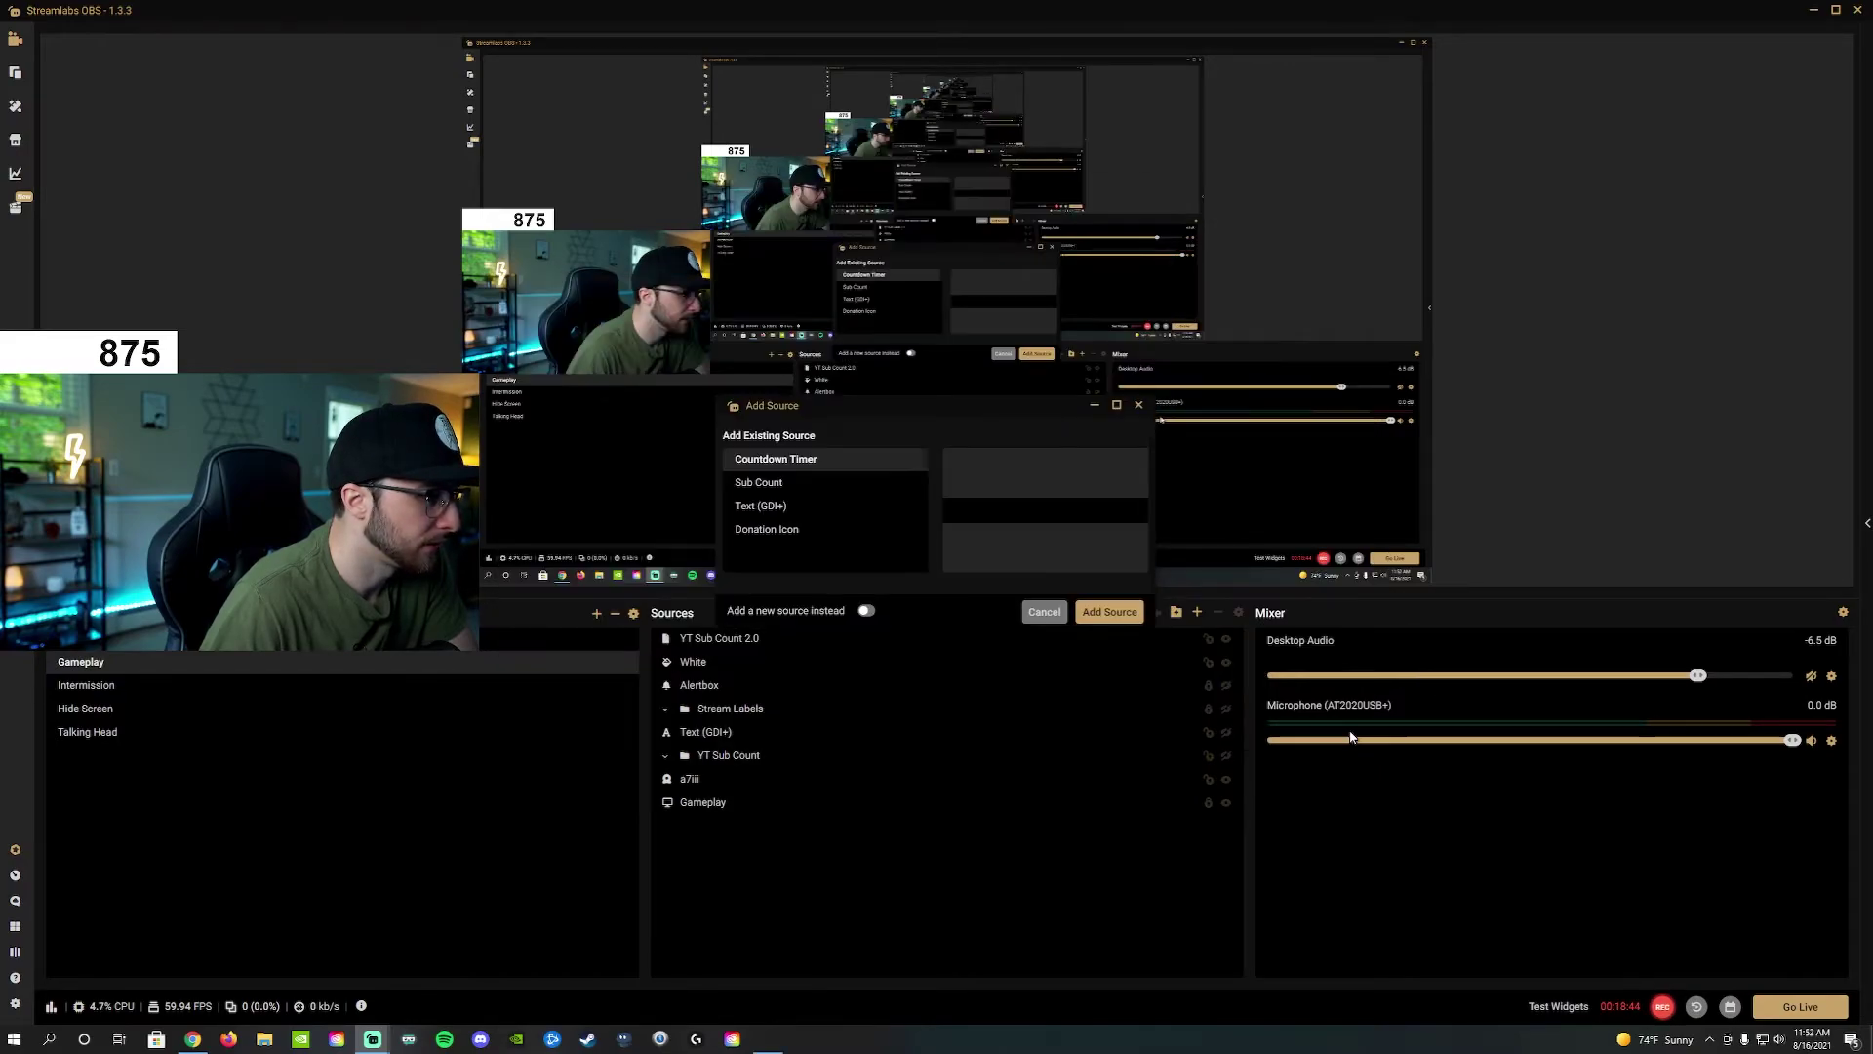
{"action": "left_click", "coordinate": [867, 611]}
{"action": "key", "text": "ctrl+a"}
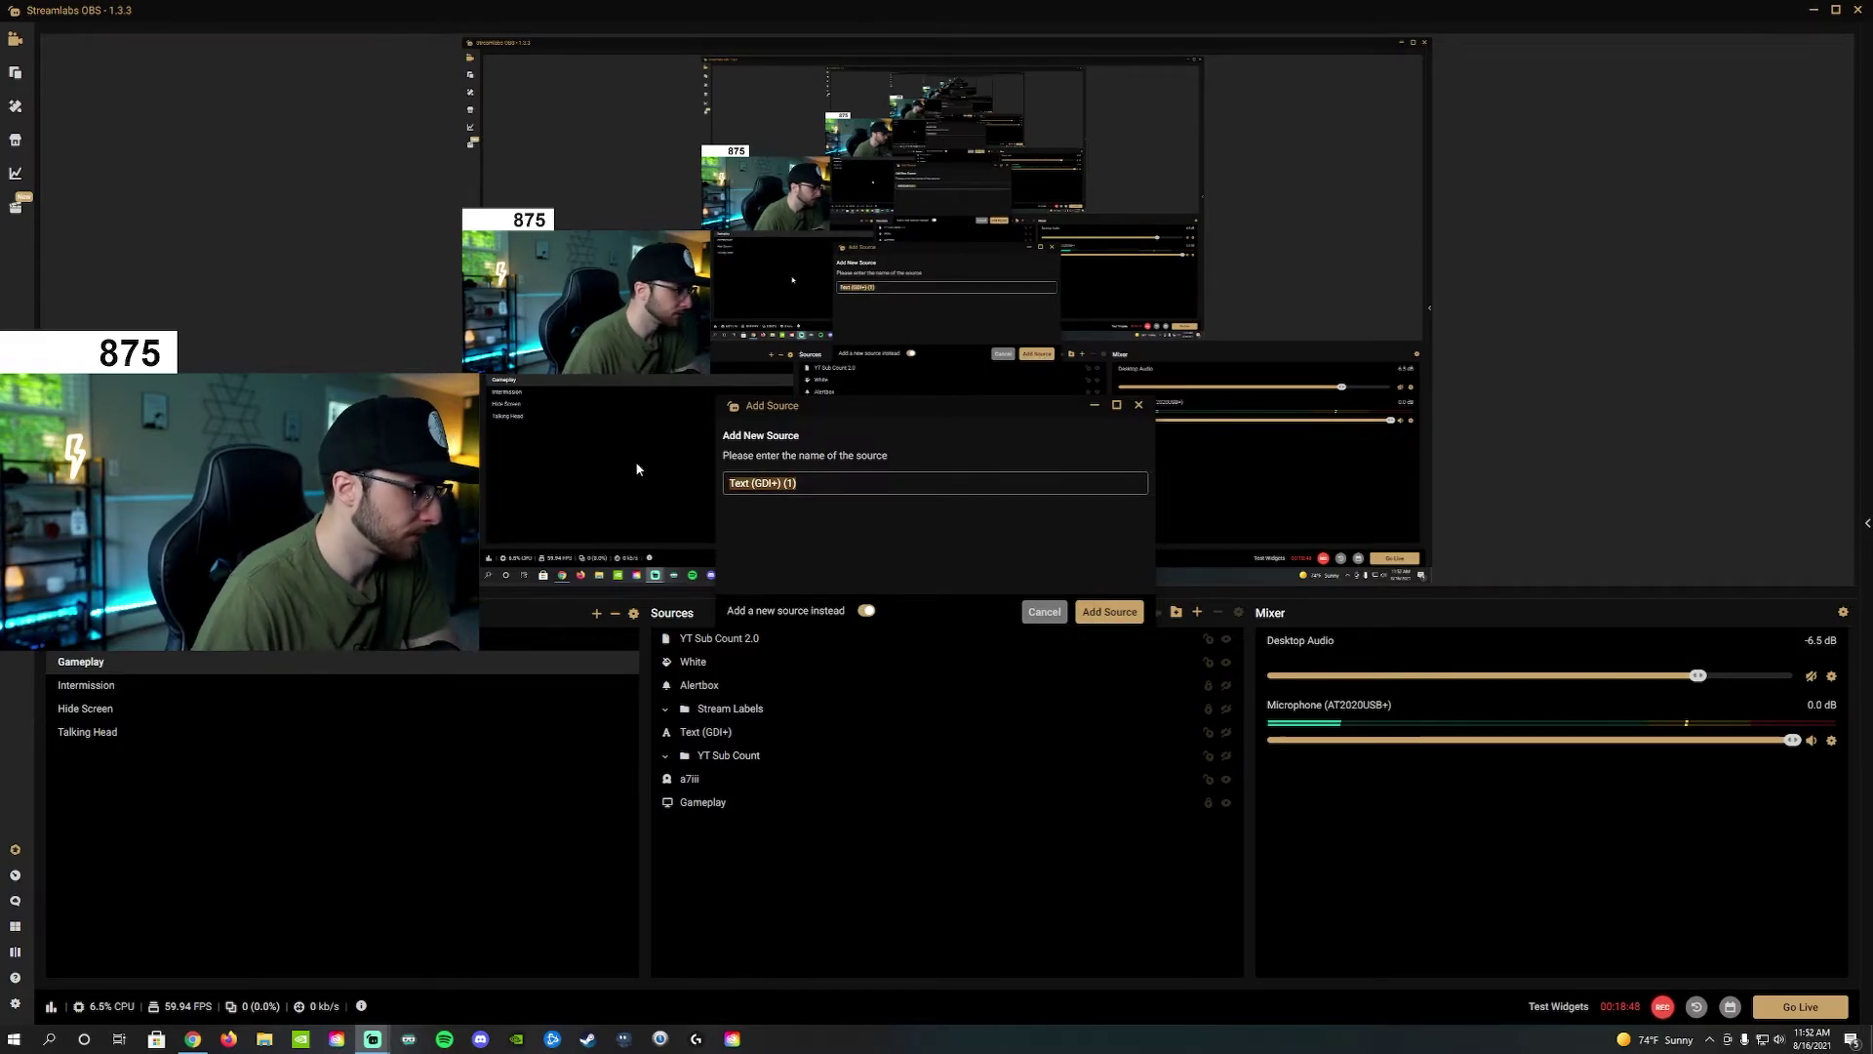
{"action": "type", "text": "Sub Count"}
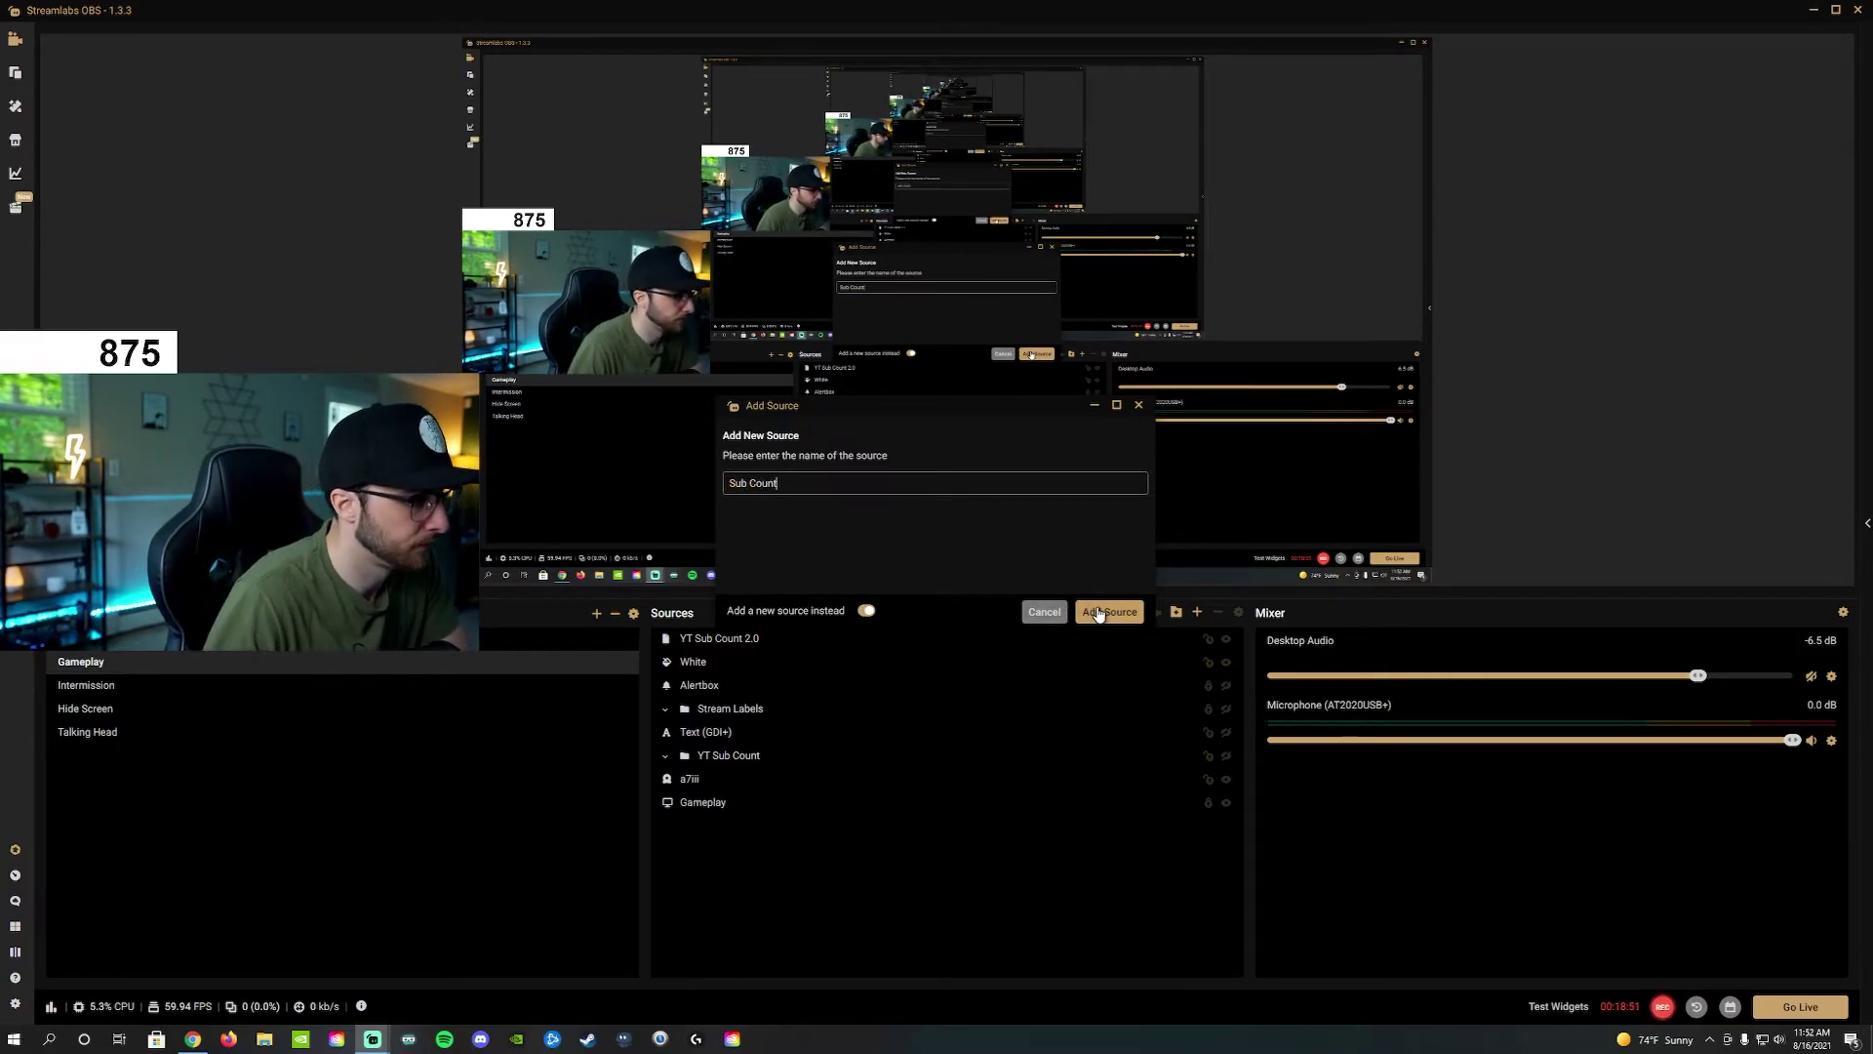
{"action": "left_click", "coordinate": [1109, 612]}
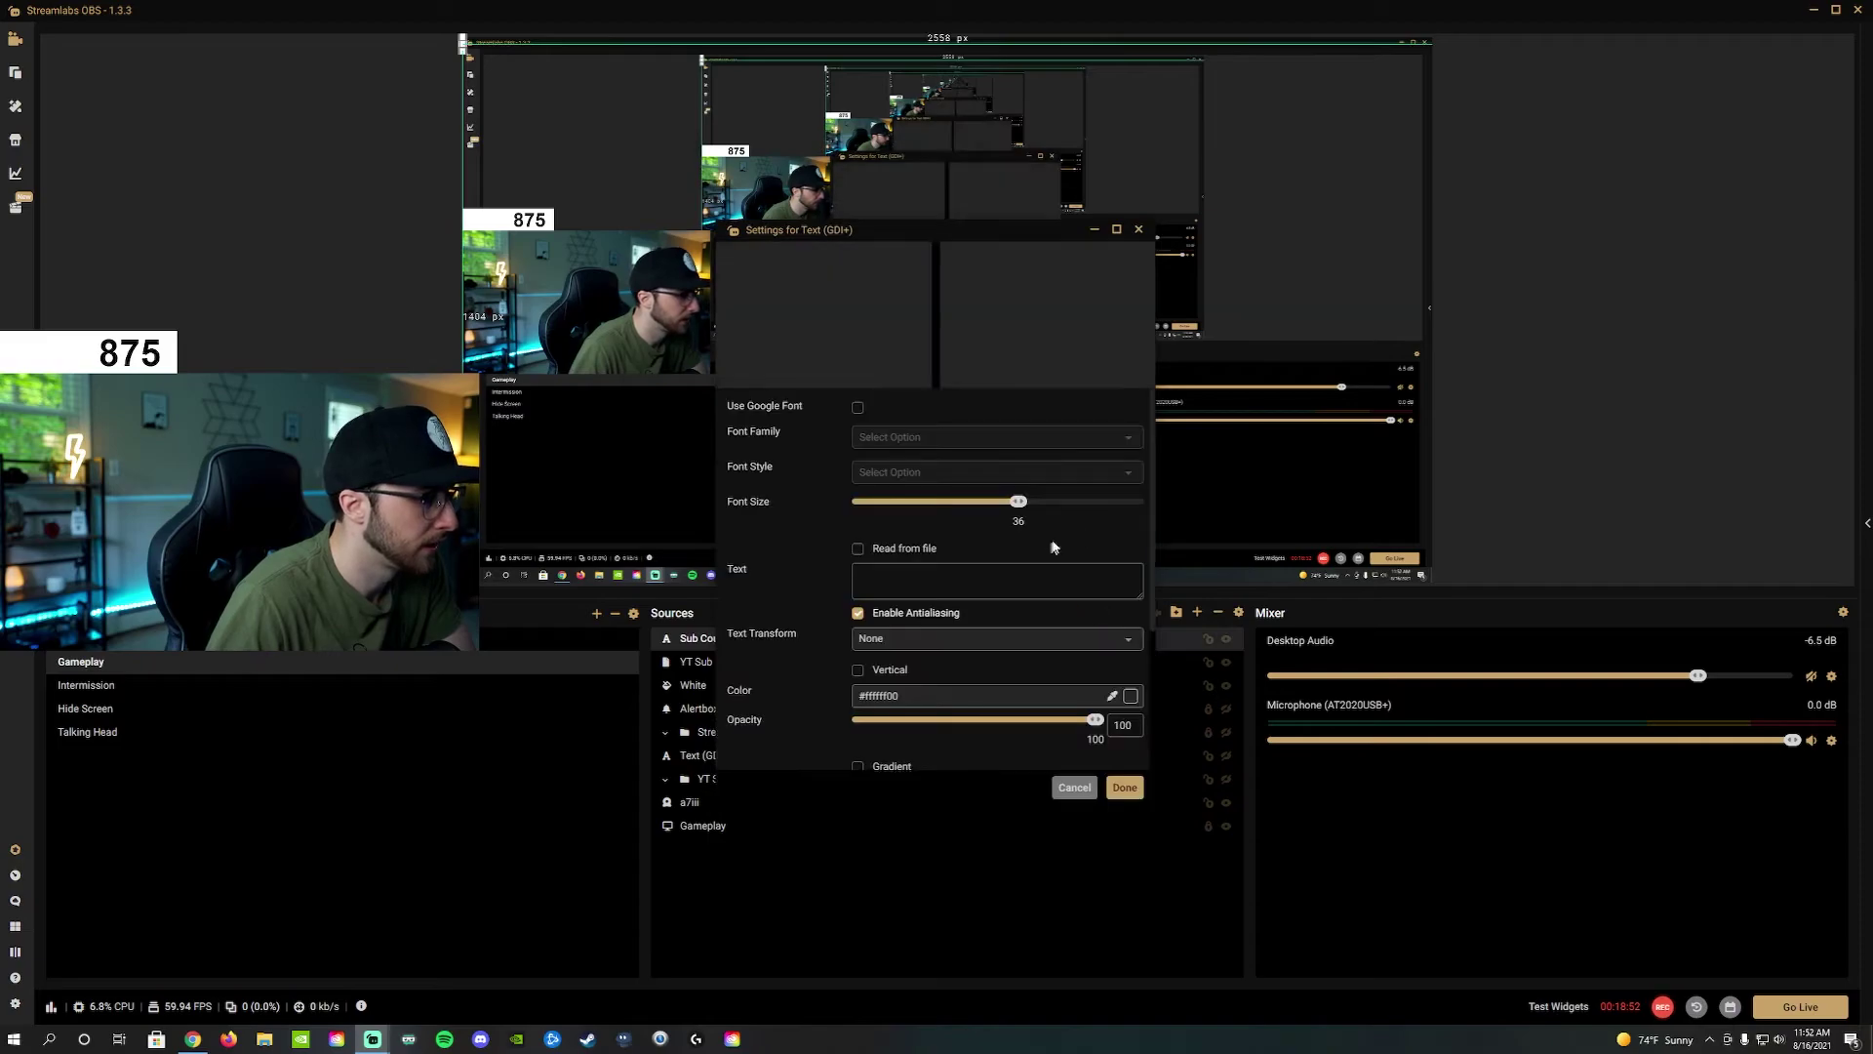
Step: Set the Sub Count source's text to "Subs:" and its color to black (#00000000), and apply the settings
{"action": "left_click", "coordinate": [876, 587]}
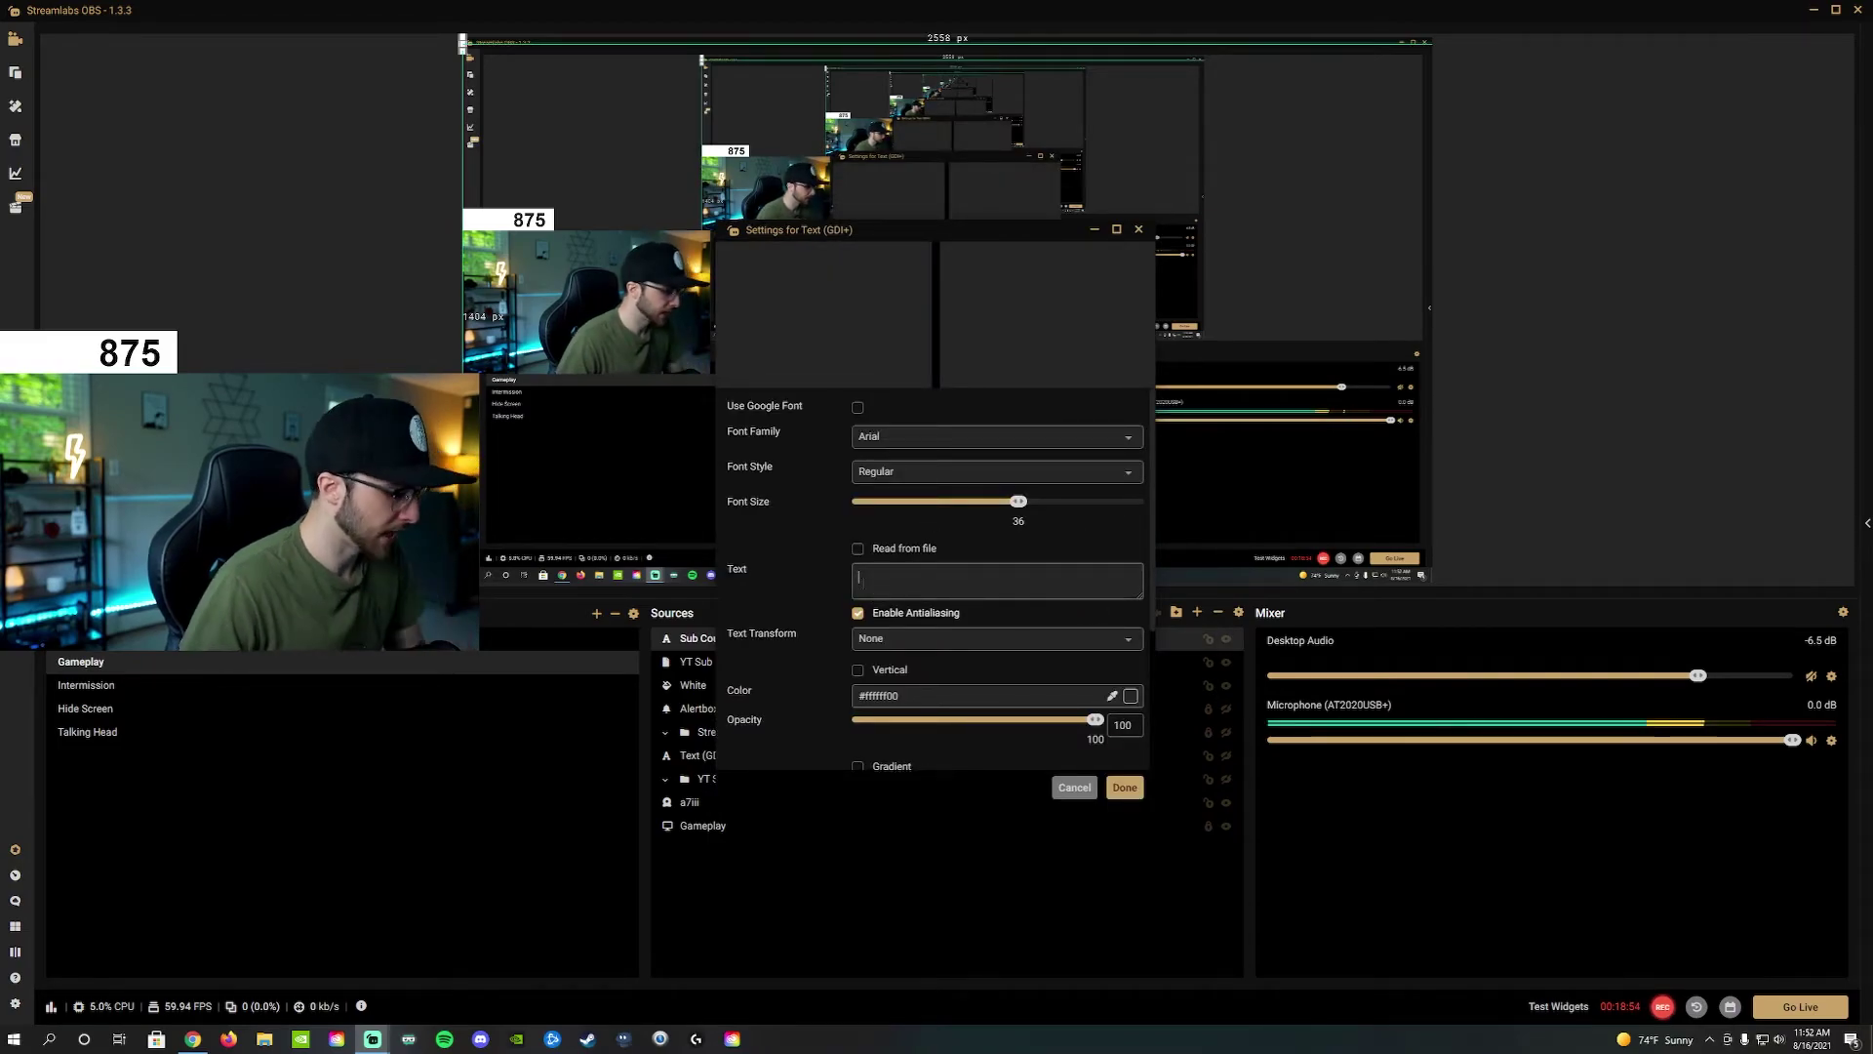
{"action": "type", "text": "Subs:"}
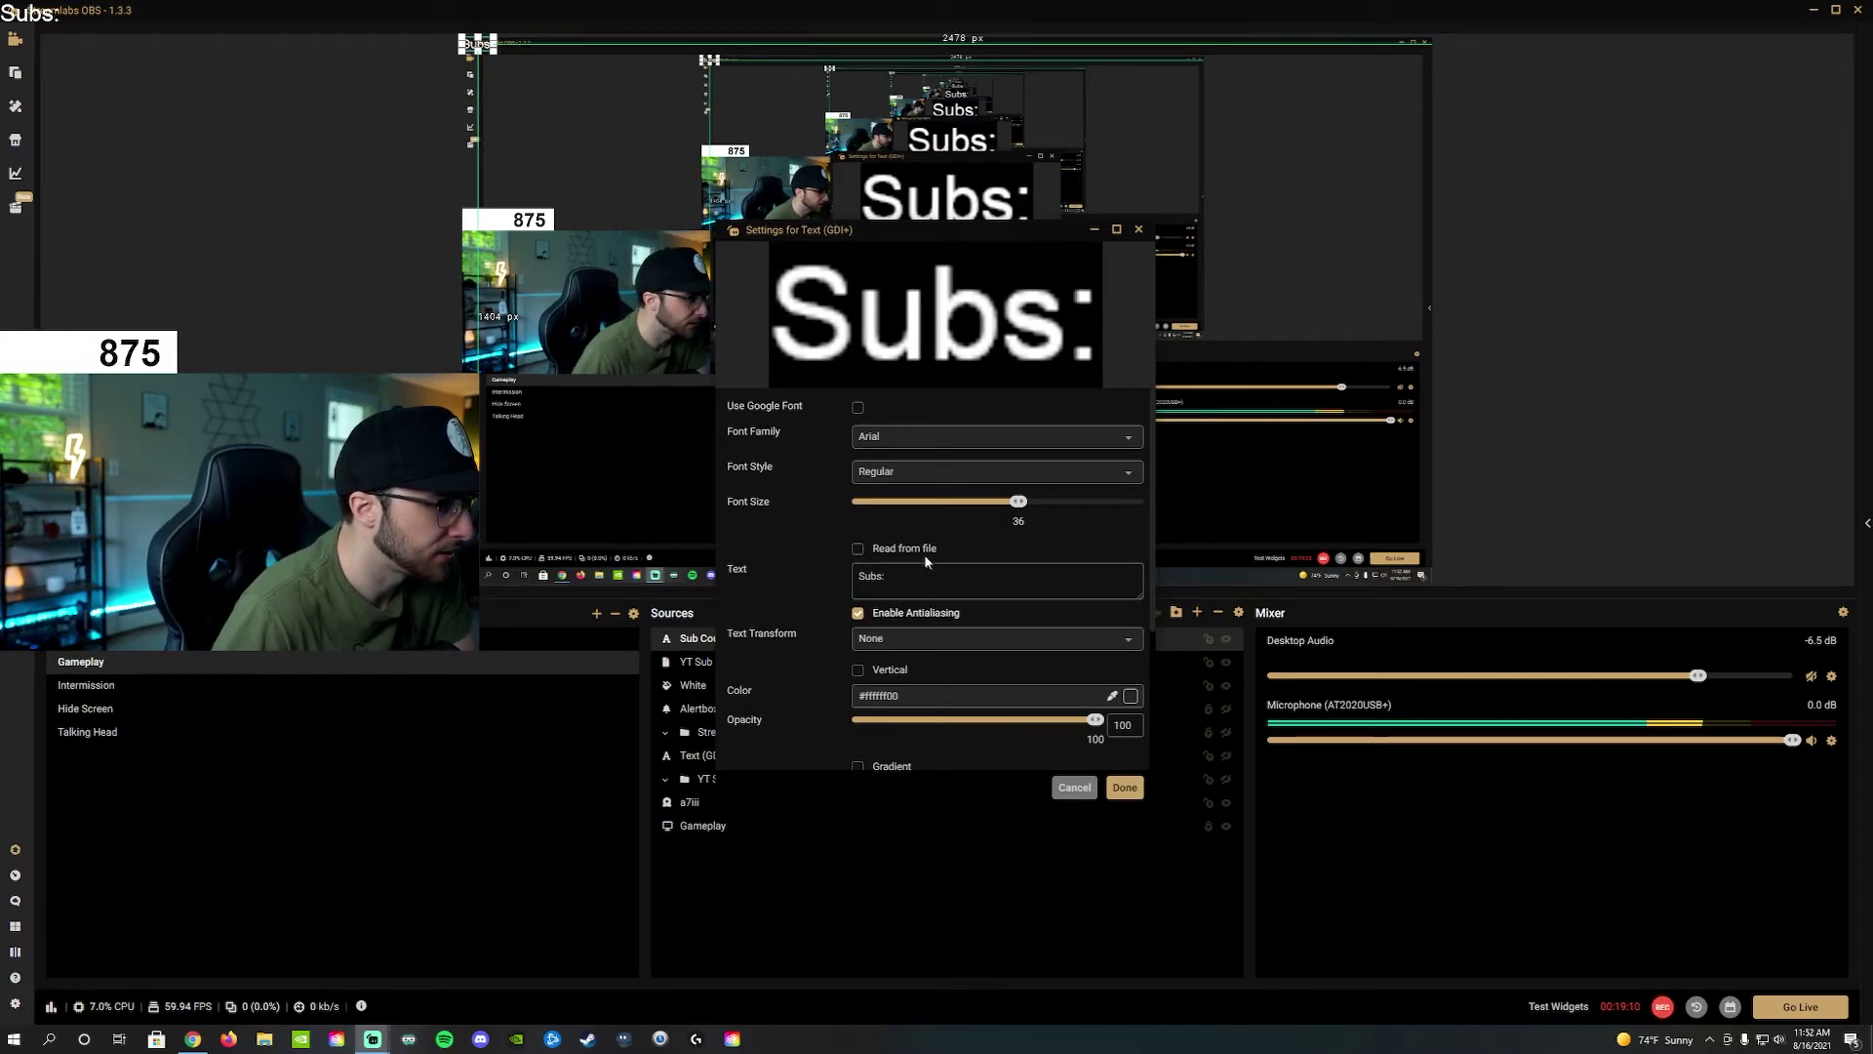
{"action": "scroll", "coordinate": [883, 586], "scroll_direction": "down", "scroll_amount": 3}
{"action": "scroll", "coordinate": [946, 657], "scroll_direction": "down", "scroll_amount": 1}
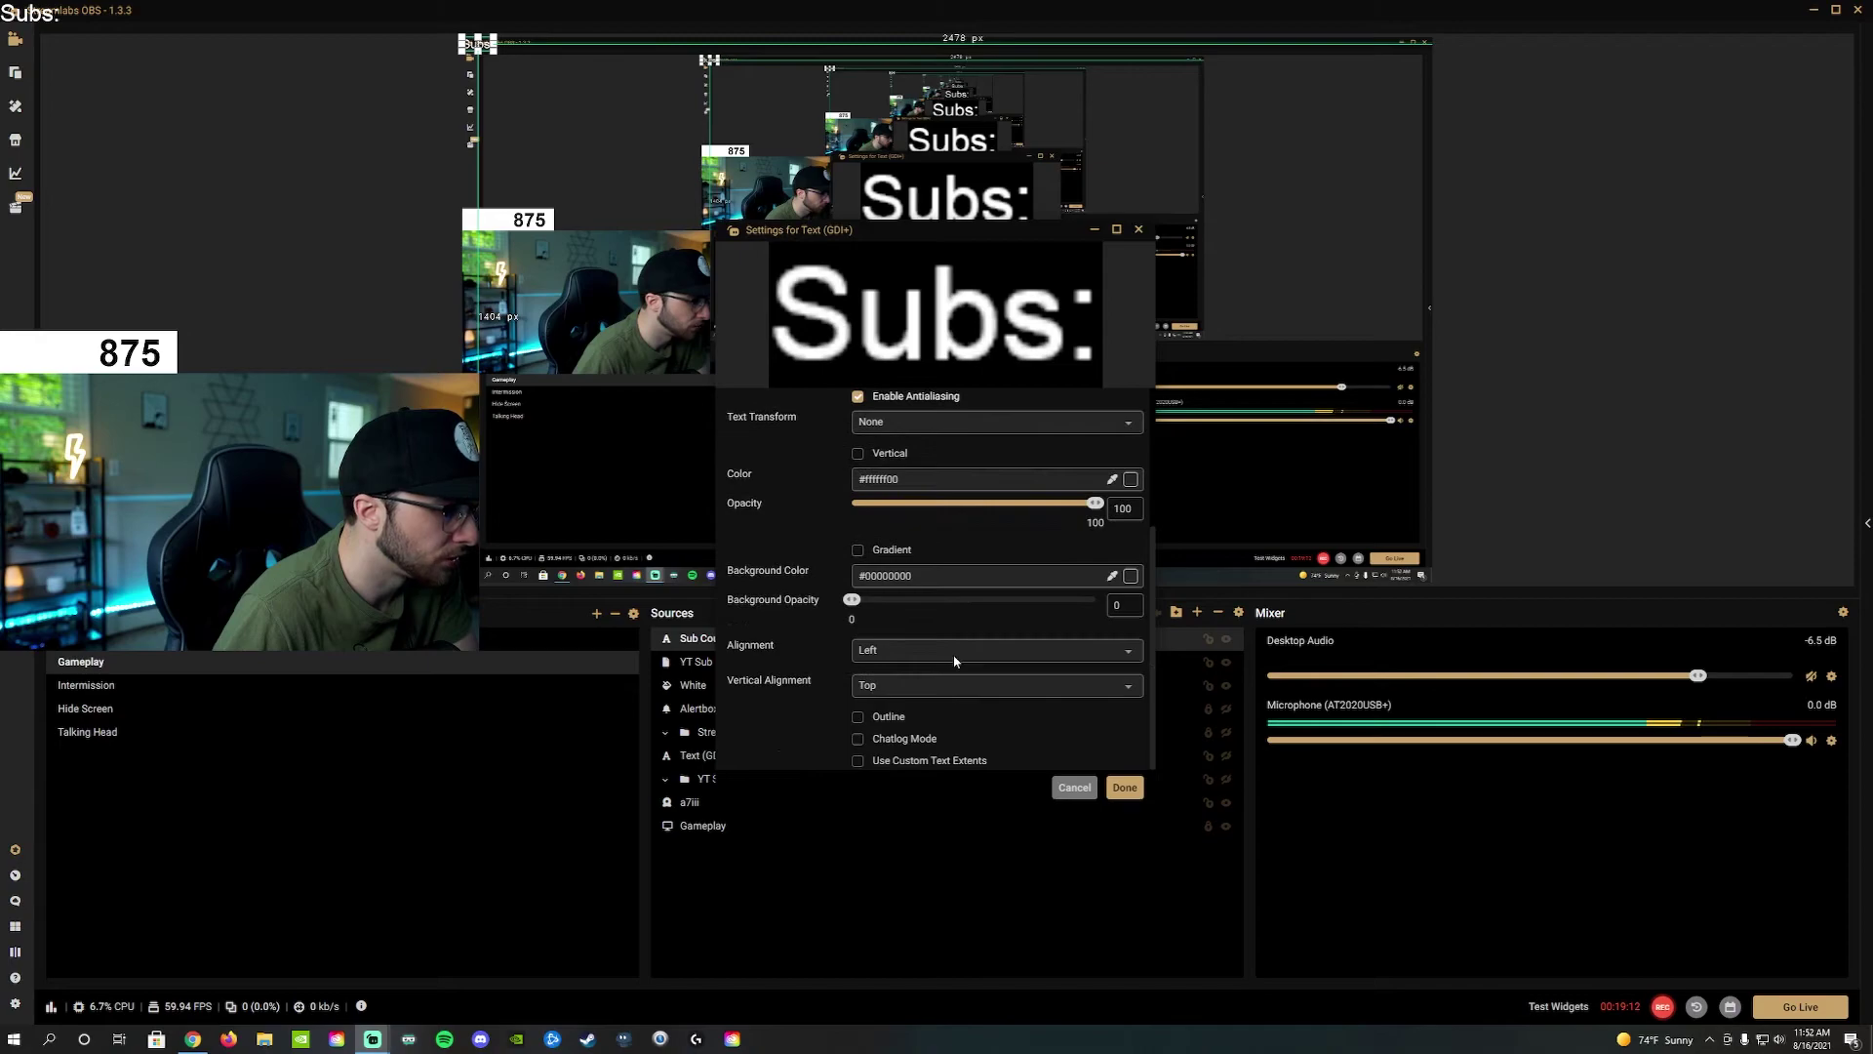
{"action": "scroll", "coordinate": [952, 648], "scroll_direction": "up", "scroll_amount": 1}
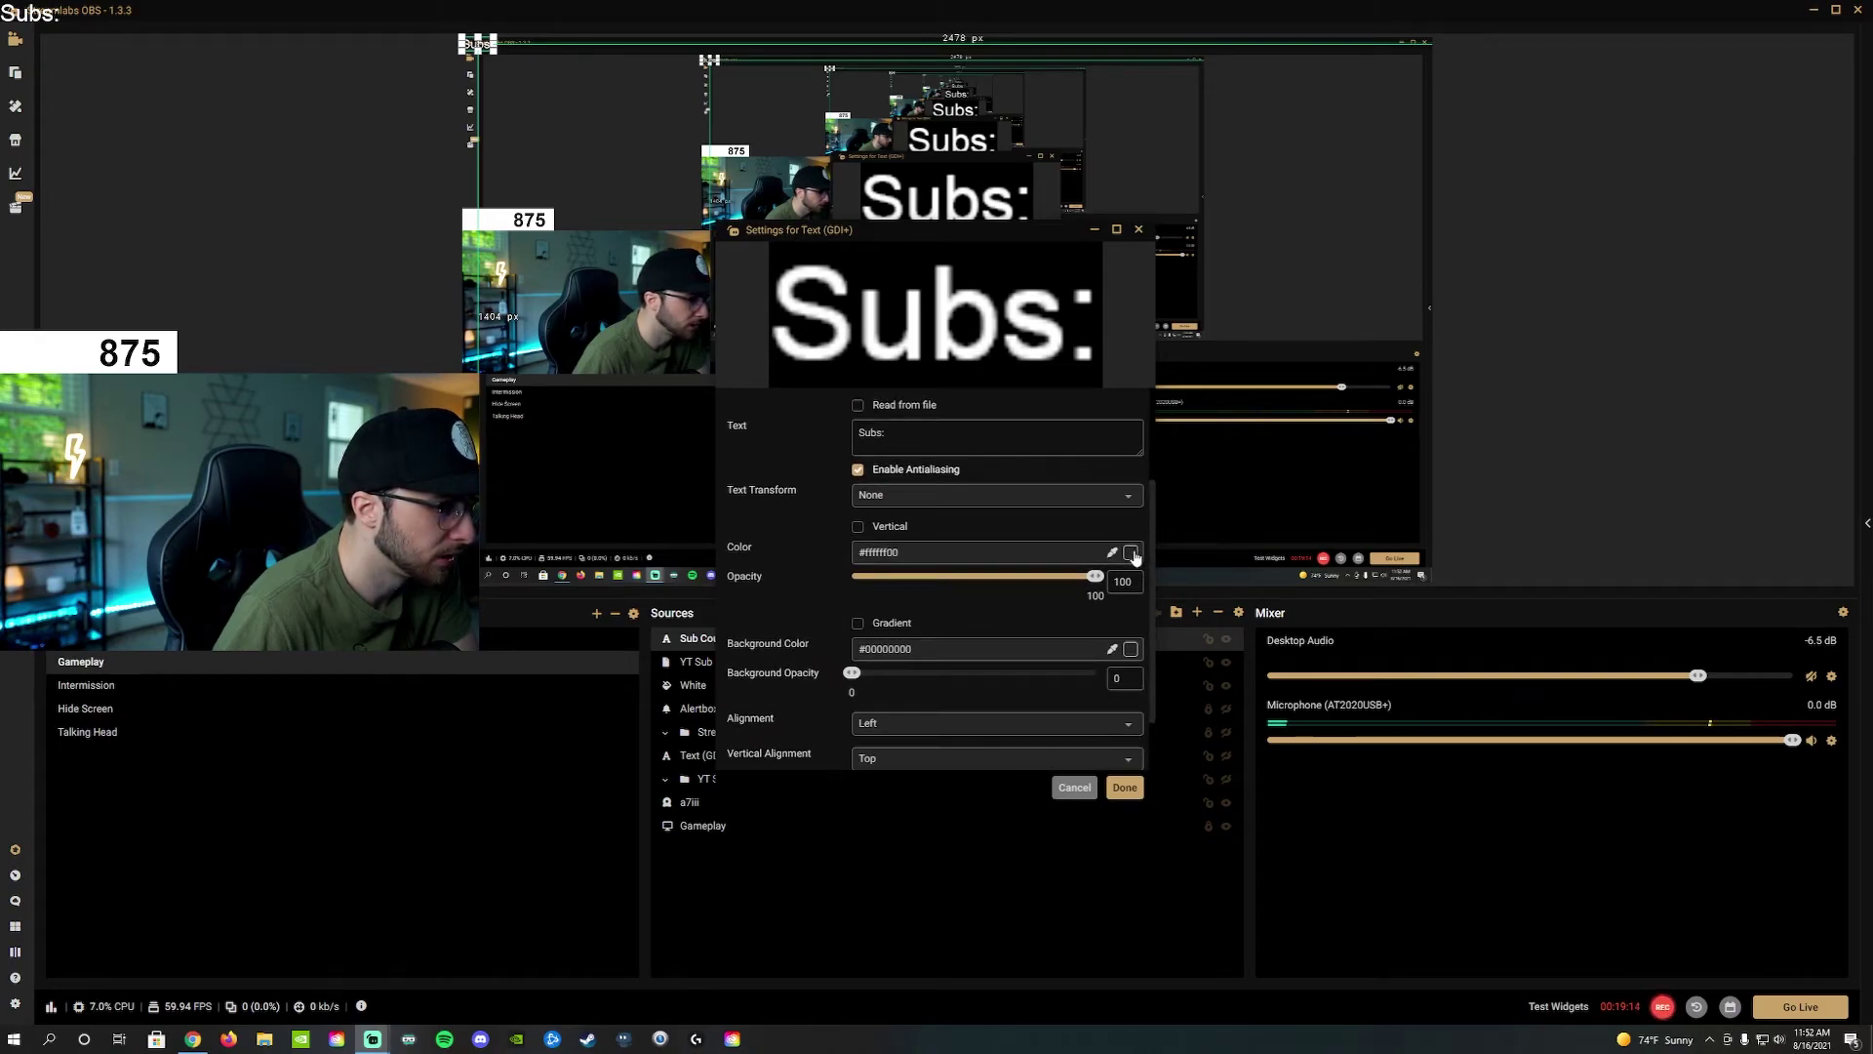
{"action": "left_click", "coordinate": [981, 552]}
{"action": "left_click", "coordinate": [920, 686]}
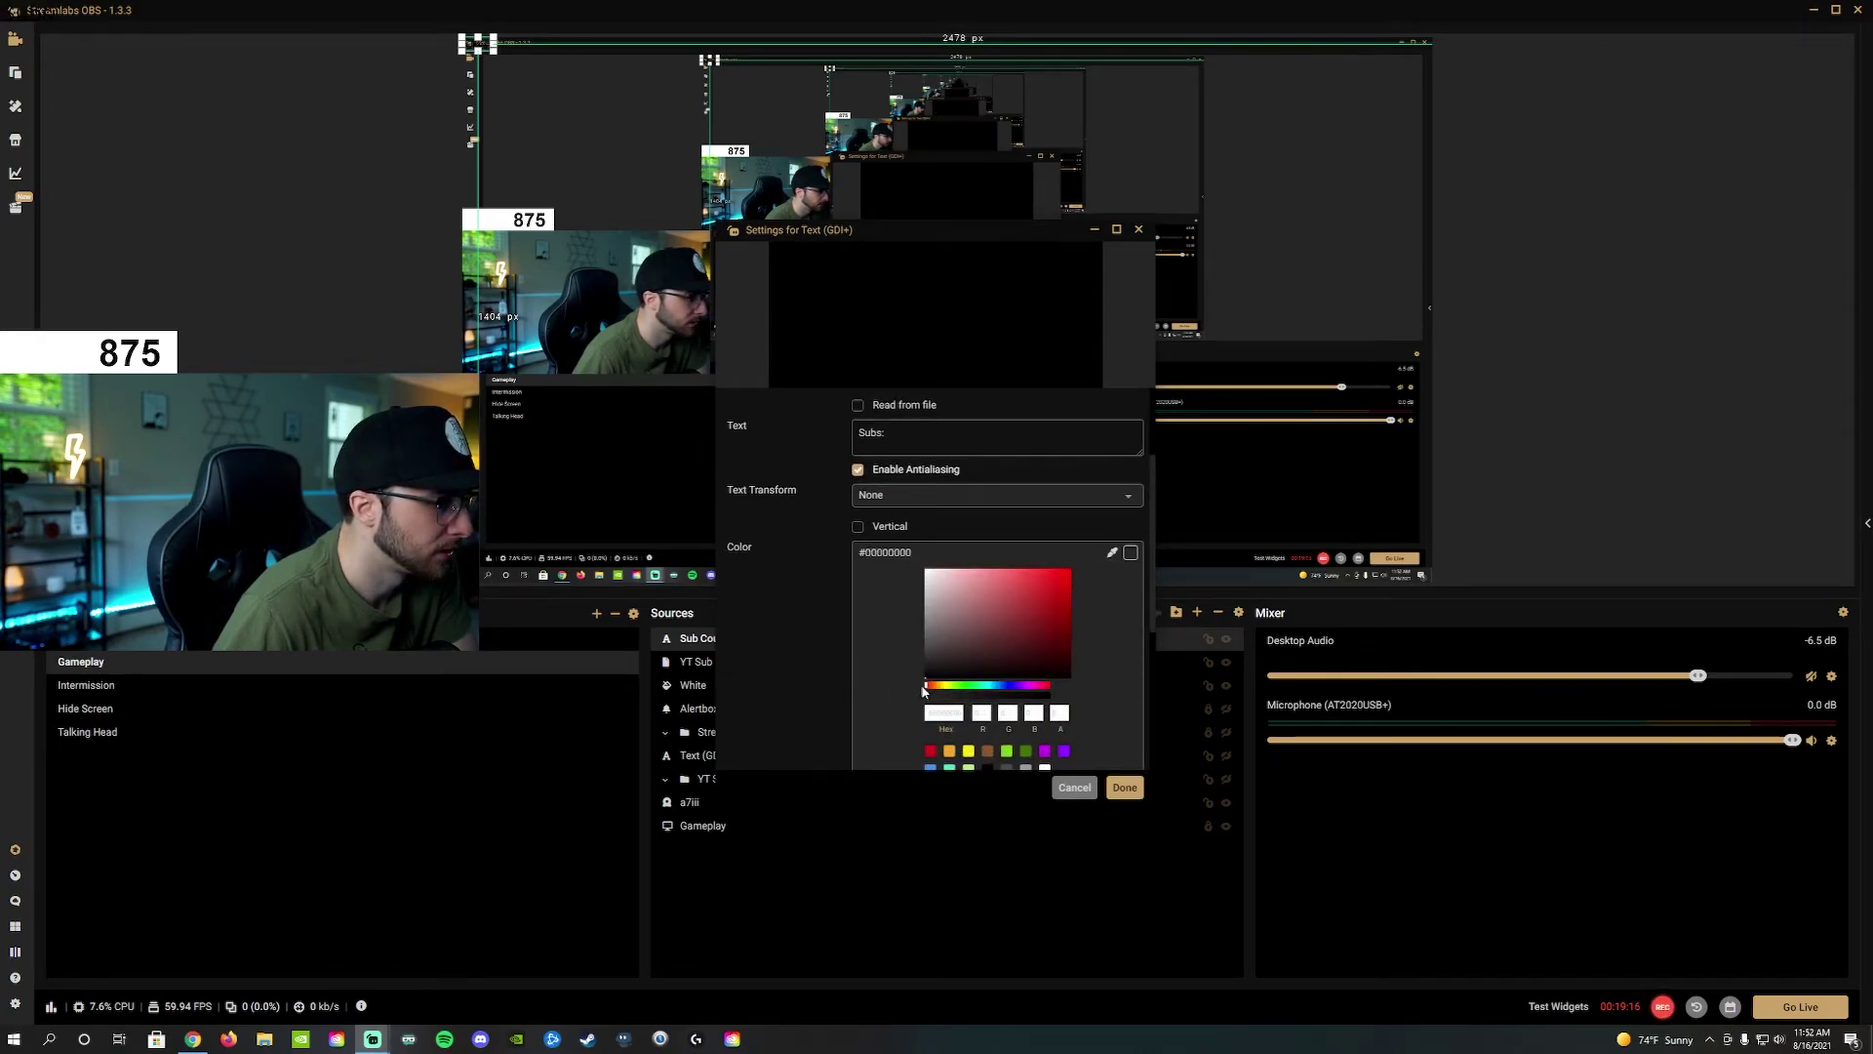
{"action": "left_click", "coordinate": [1124, 787]}
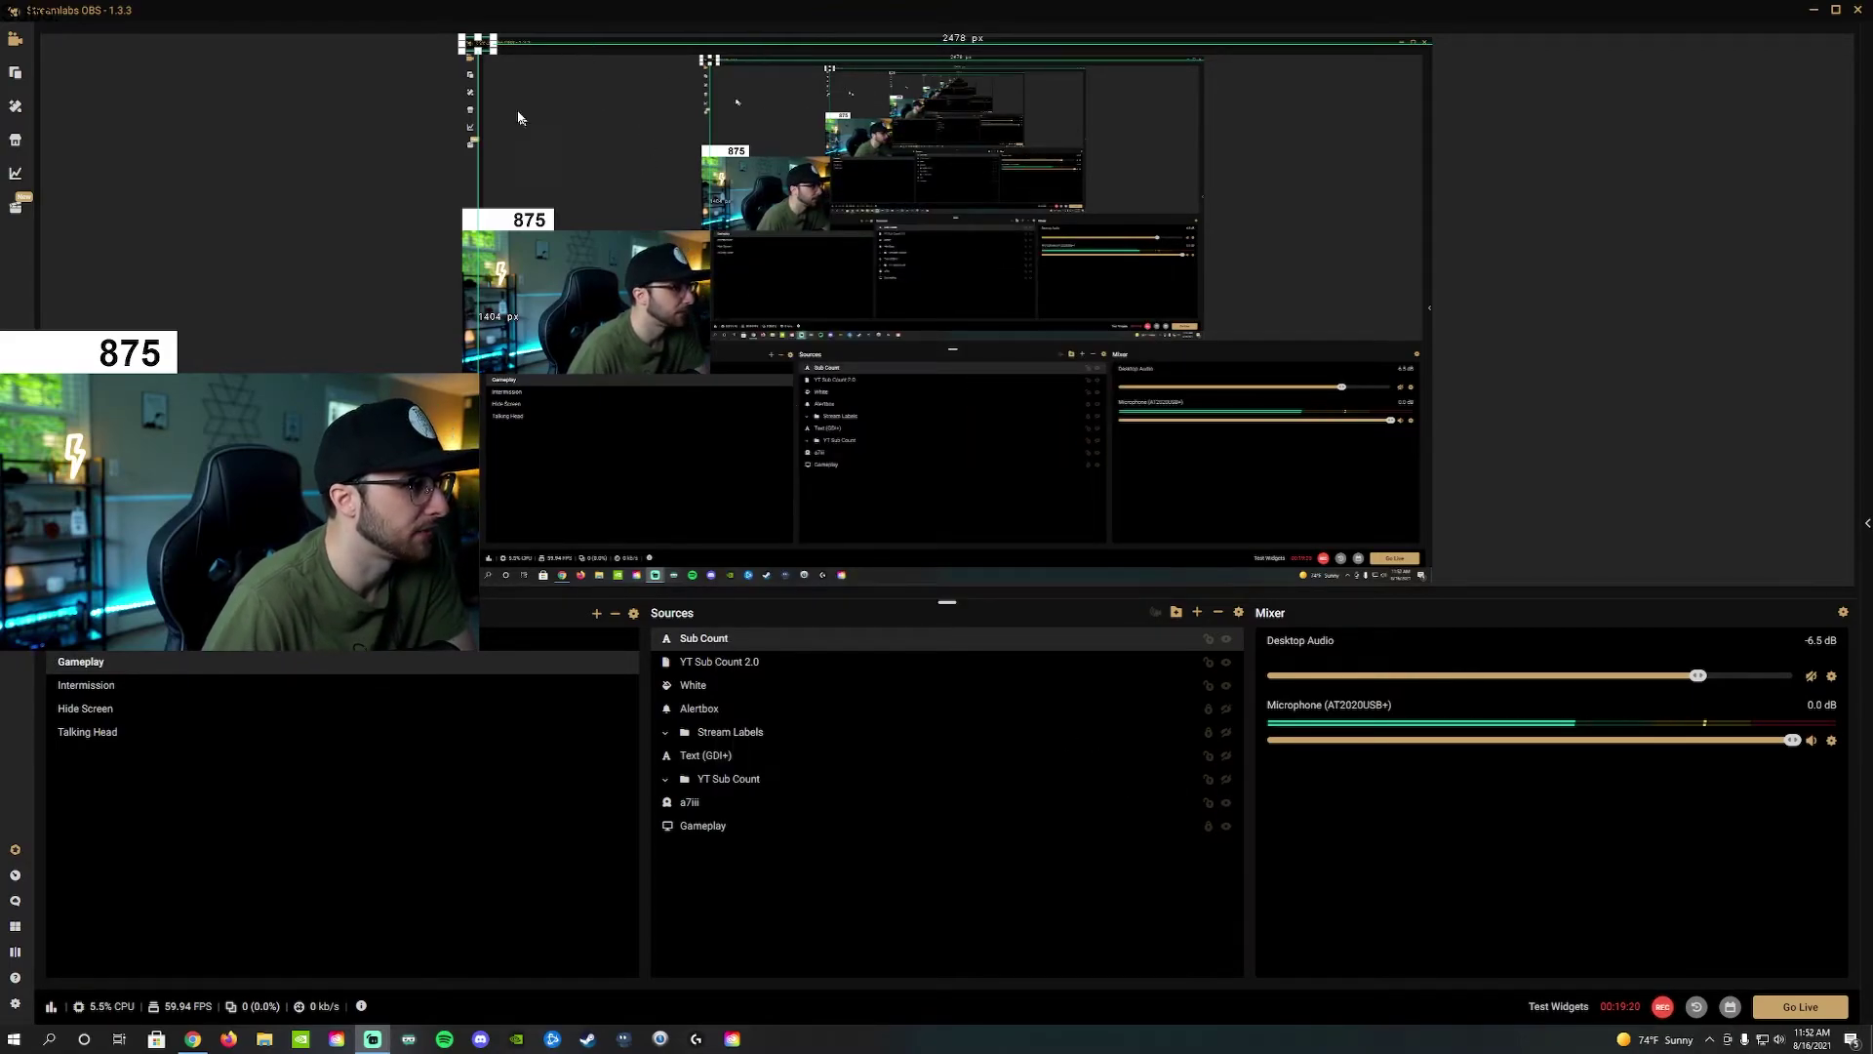
Step: Place the "Subs:" label on the white strip in front of the subscriber number
{"action": "left_click_drag", "start_coordinate": [478, 44], "coordinate": [488, 216]}
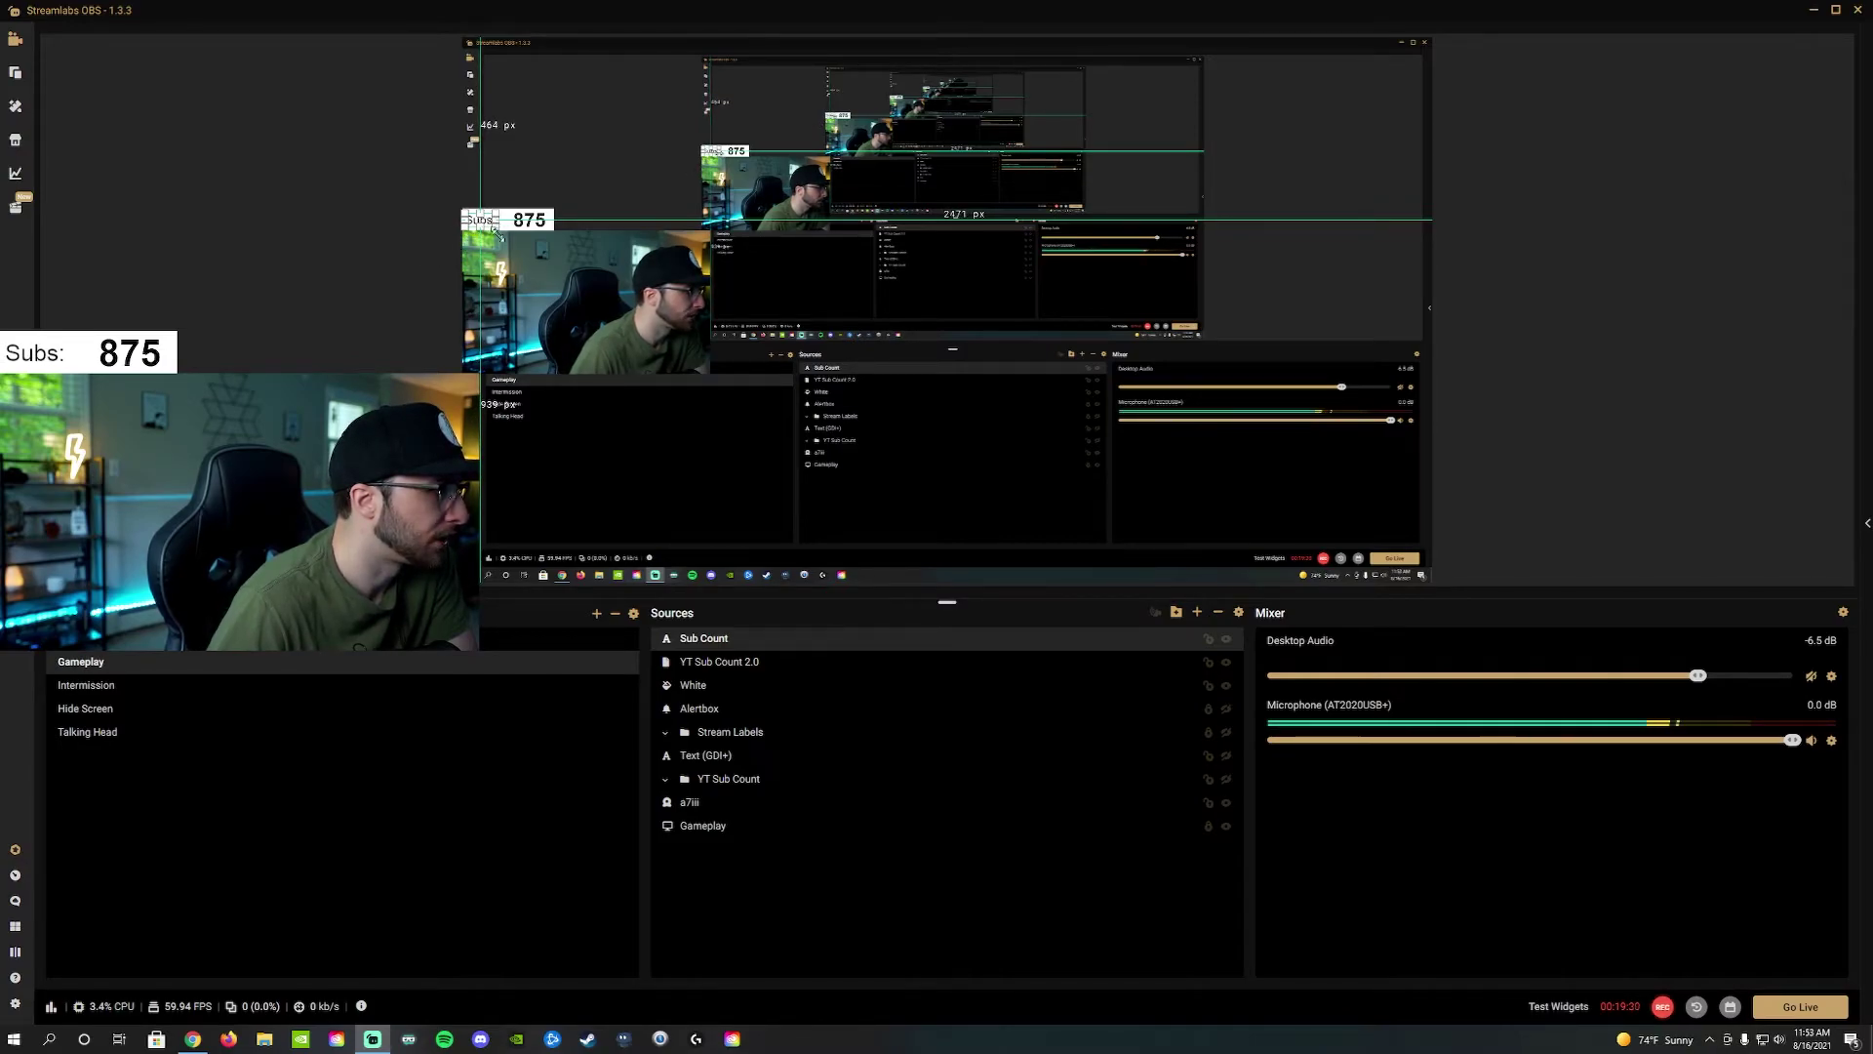
{"action": "double_click", "coordinate": [707, 639]}
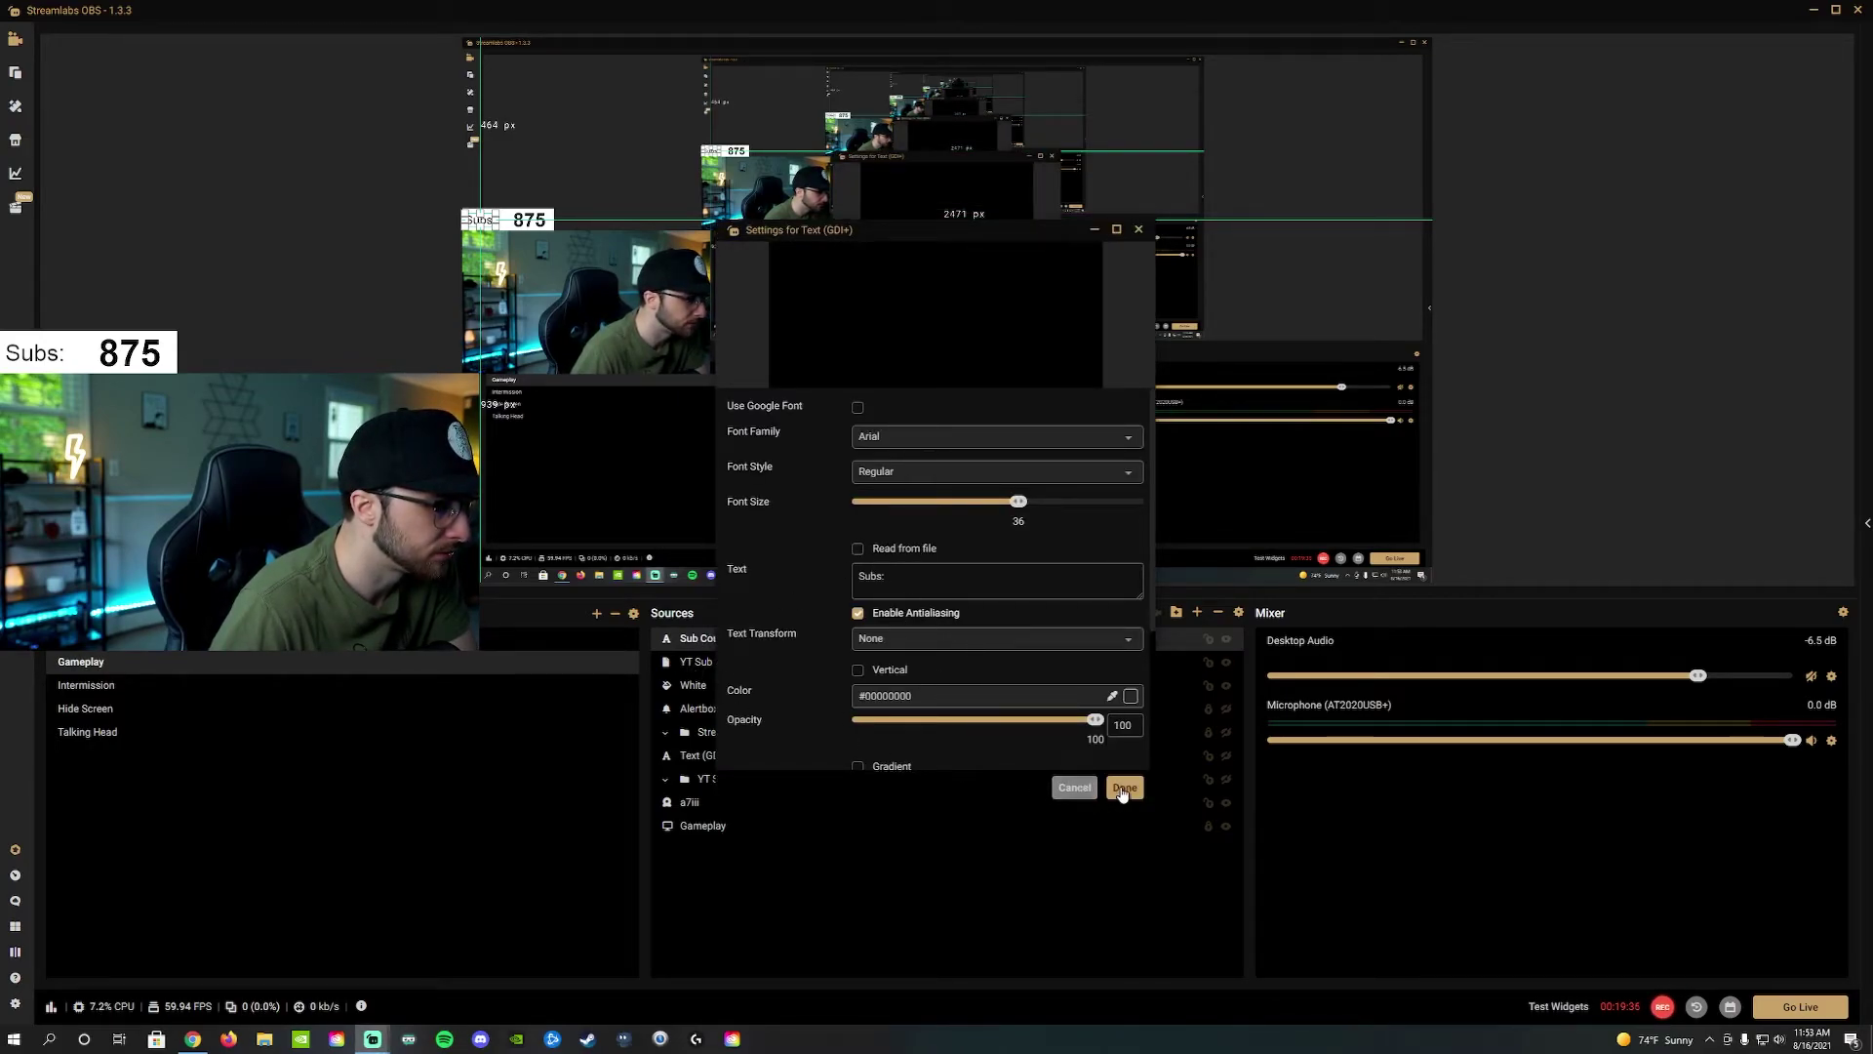
{"action": "left_click", "coordinate": [1124, 788]}
Step: Enable Google fonts for the Sub Count text and choose the Montserrat font family
{"action": "double_click", "coordinate": [706, 640]}
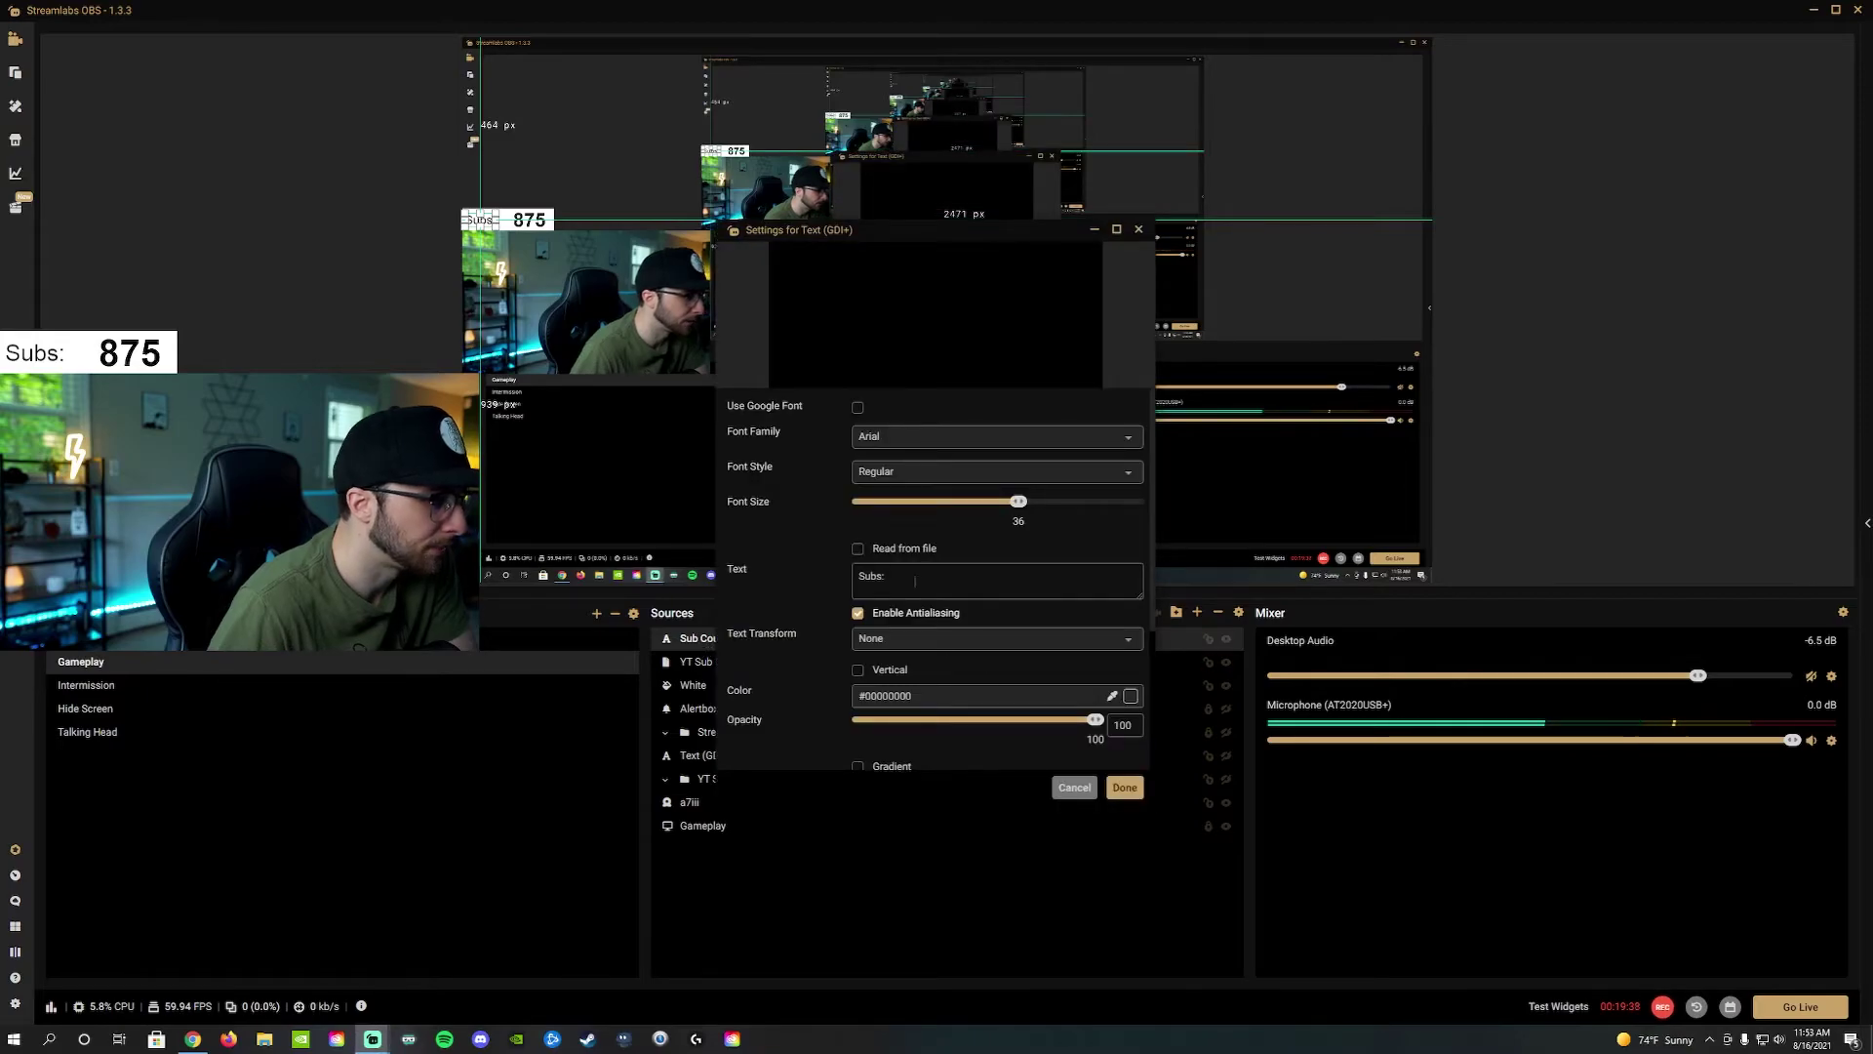
{"action": "left_click", "coordinate": [858, 408]}
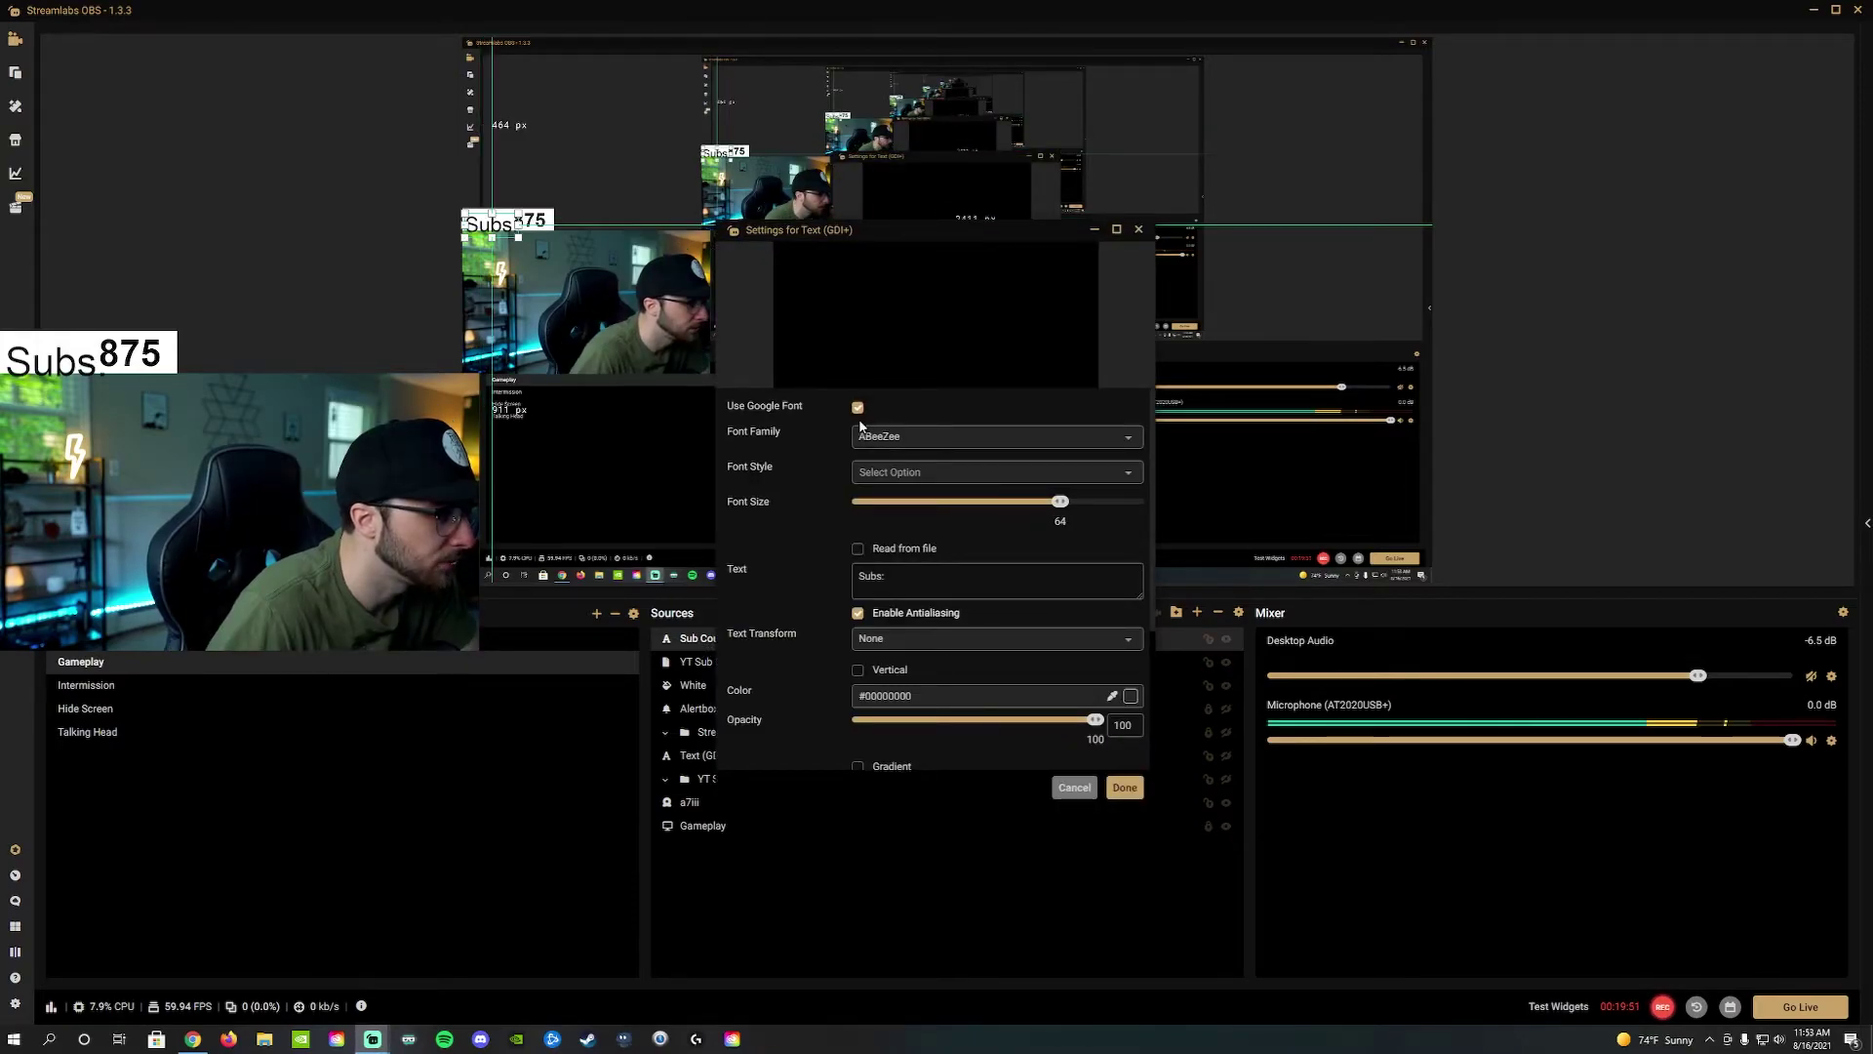
{"action": "left_click", "coordinate": [932, 455]}
{"action": "scroll", "coordinate": [1000, 619], "scroll_direction": "down", "scroll_amount": 15}
{"action": "scroll", "coordinate": [1003, 609], "scroll_direction": "down", "scroll_amount": 15}
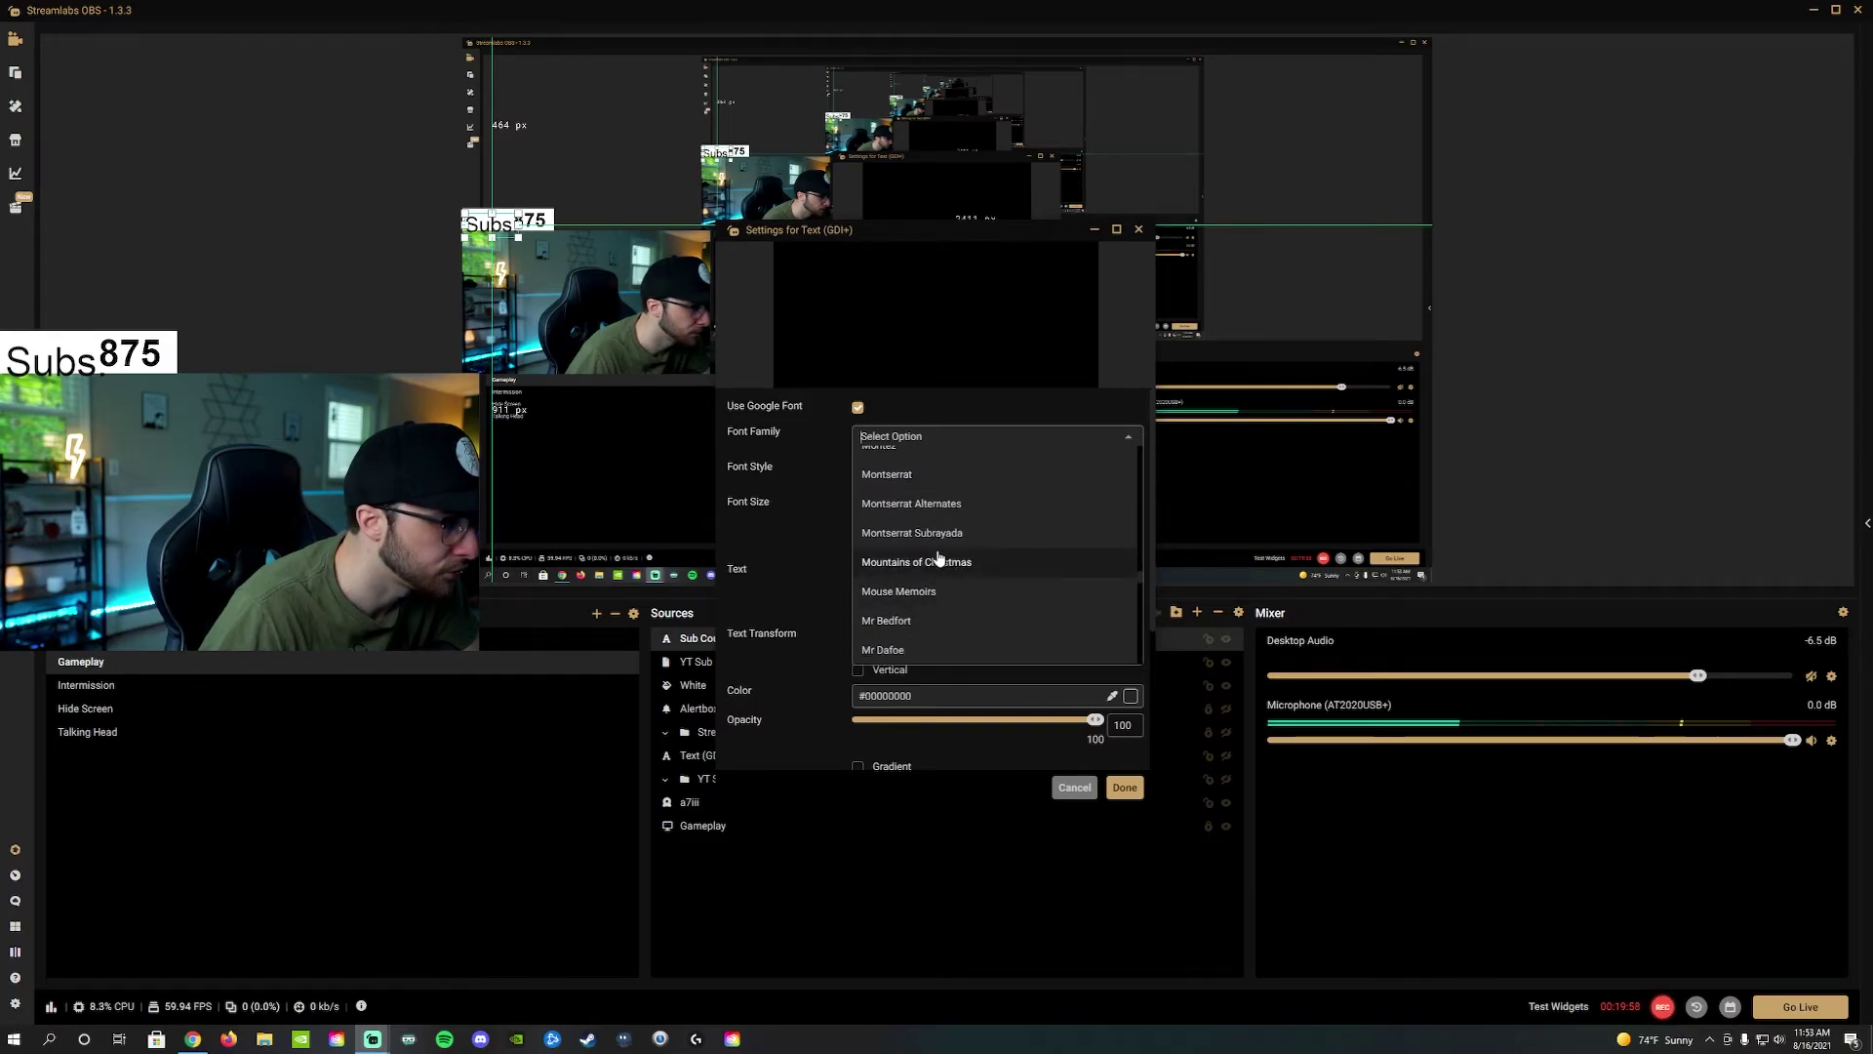
{"action": "left_click", "coordinate": [907, 476]}
Step: Set the Sub Count text's font style to Bold and apply the settings
{"action": "left_click", "coordinate": [916, 476]}
{"action": "scroll", "coordinate": [929, 586], "scroll_direction": "down", "scroll_amount": 4}
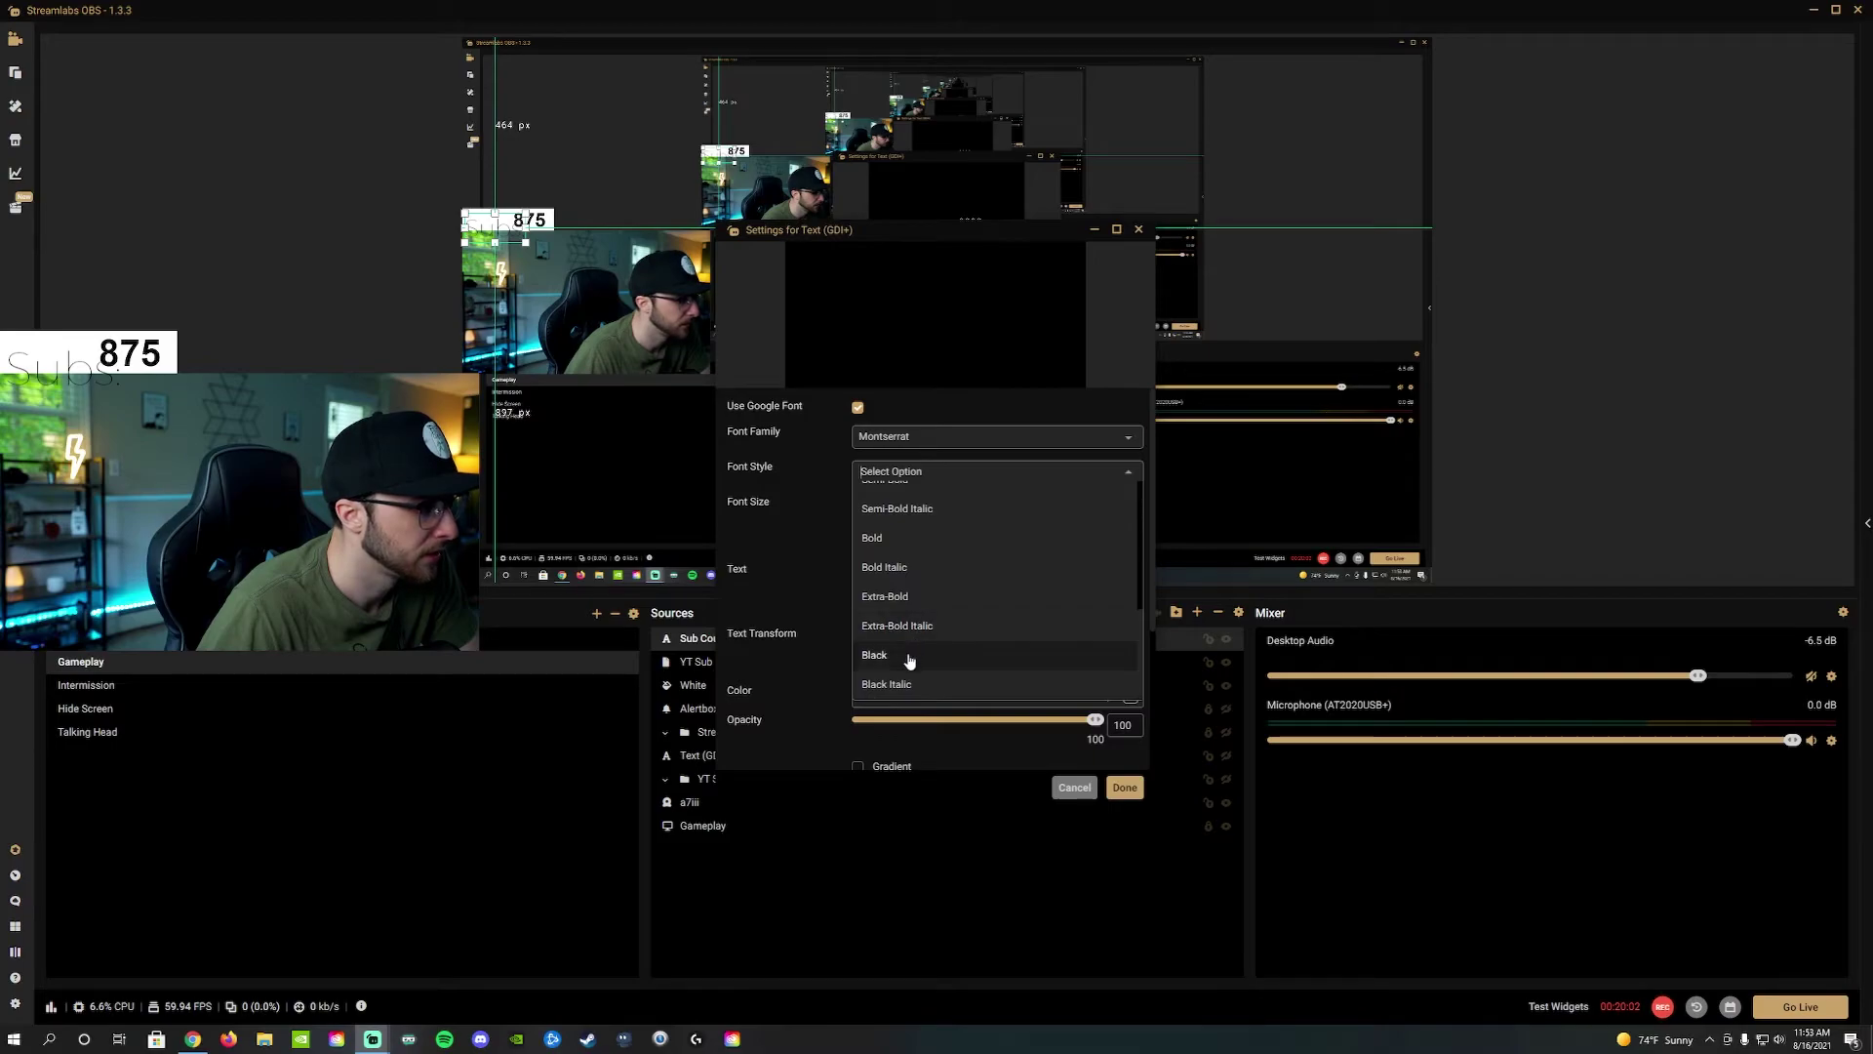
{"action": "left_click", "coordinate": [910, 659]}
{"action": "left_click", "coordinate": [916, 476]}
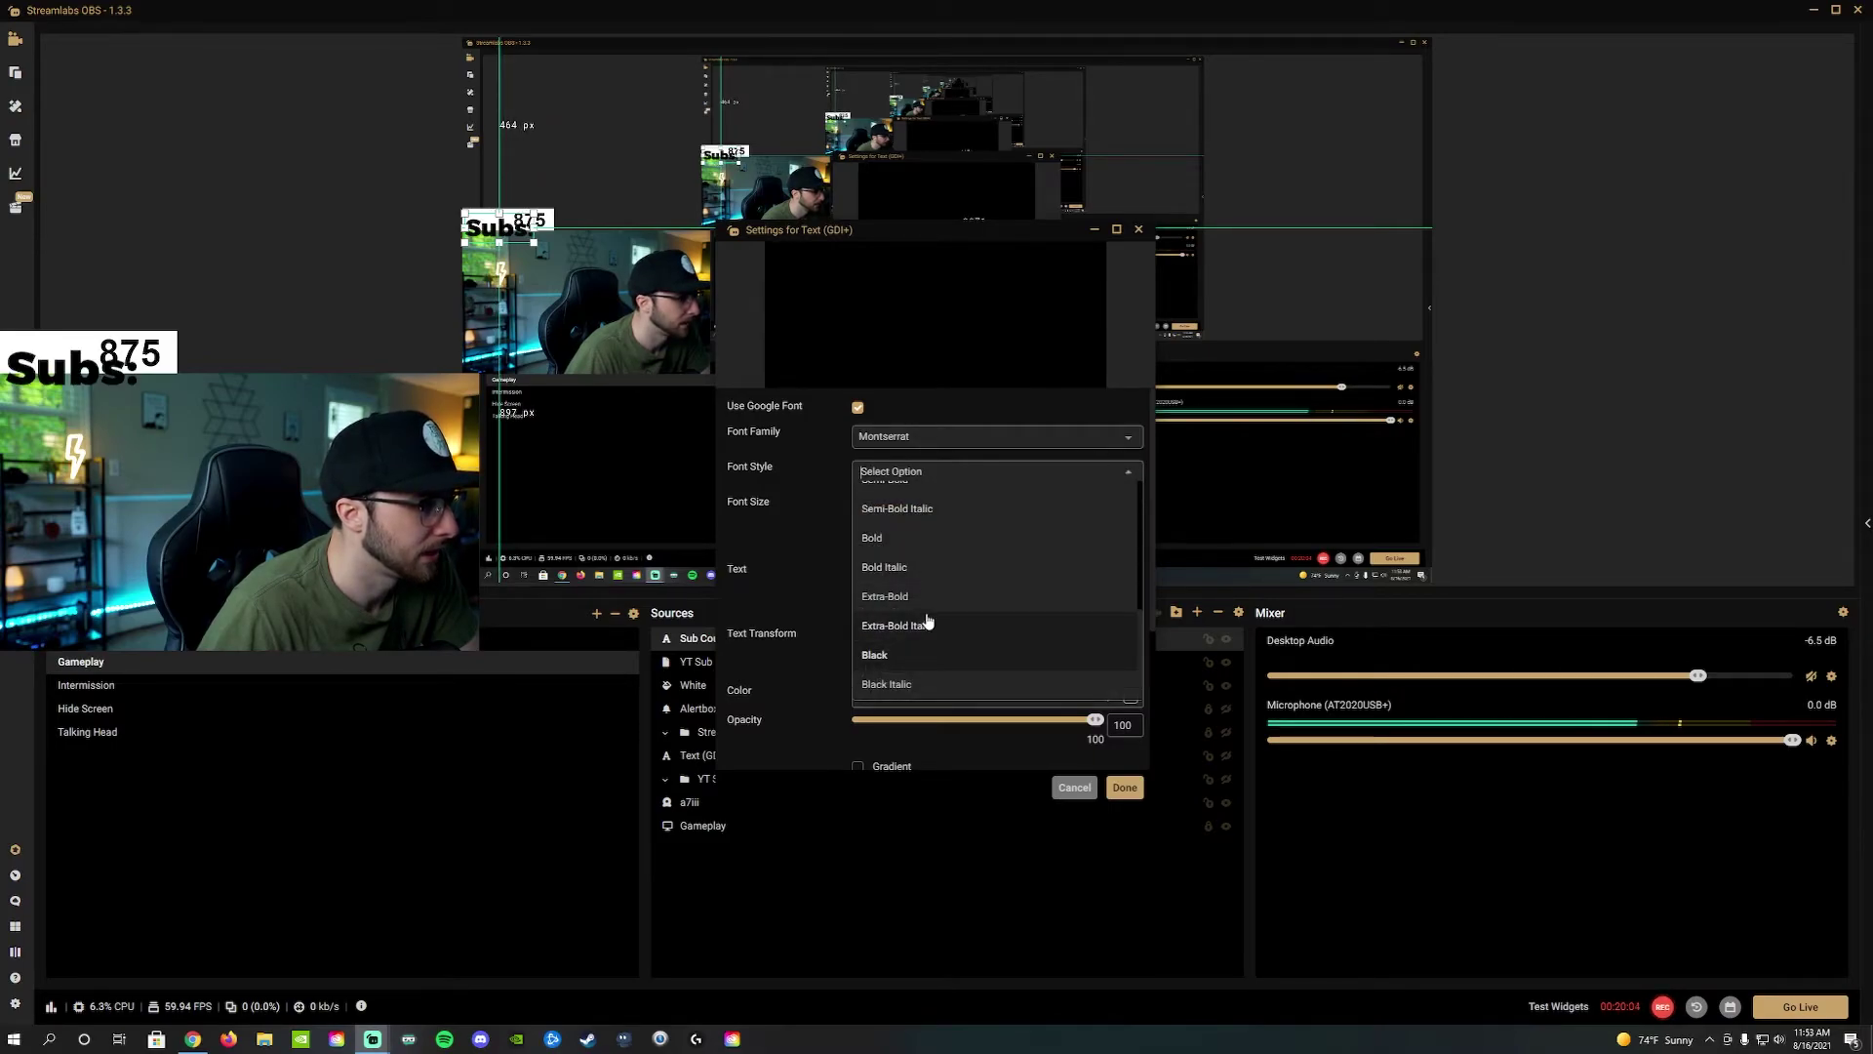
{"action": "left_click", "coordinate": [893, 540]}
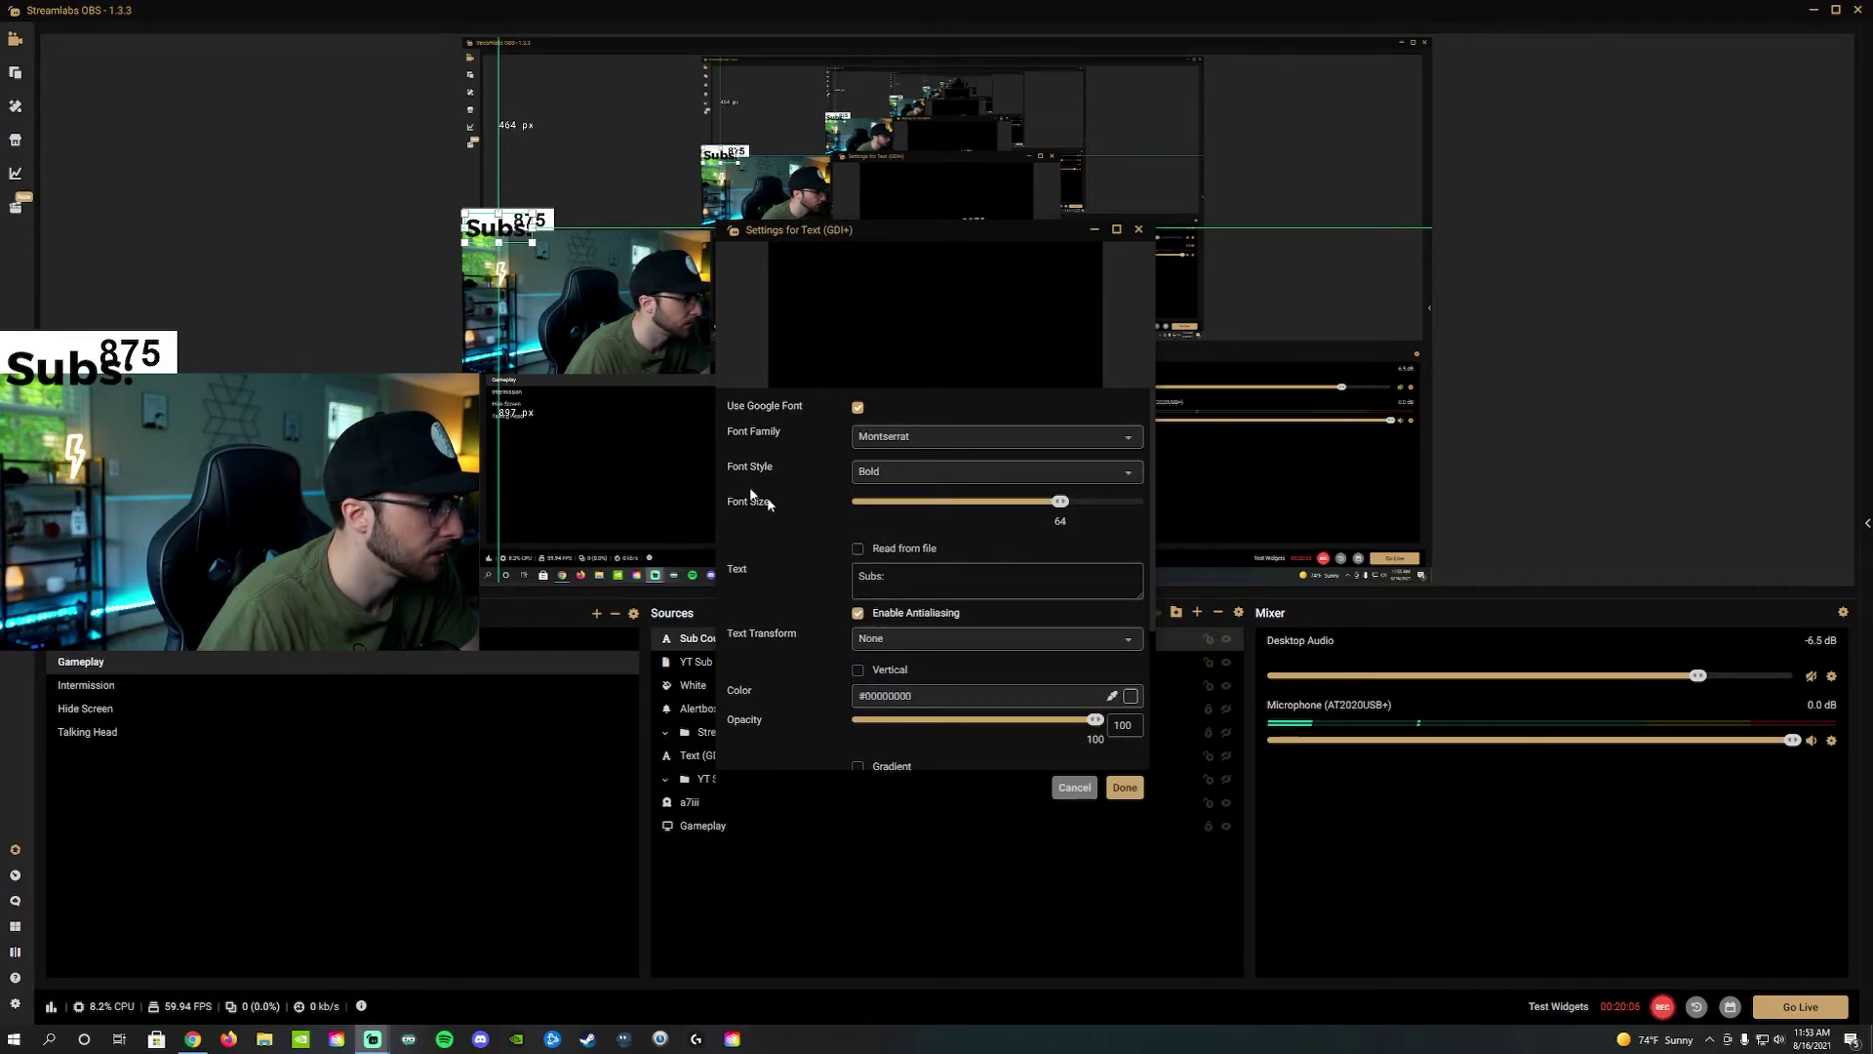
{"action": "mouse_move", "coordinate": [1058, 512]}
{"action": "left_mouse_down"}
{"action": "mouse_move", "coordinate": [1036, 507]}
{"action": "mouse_move", "coordinate": [1062, 512]}
{"action": "left_mouse_up"}
{"action": "left_click", "coordinate": [1124, 787]}
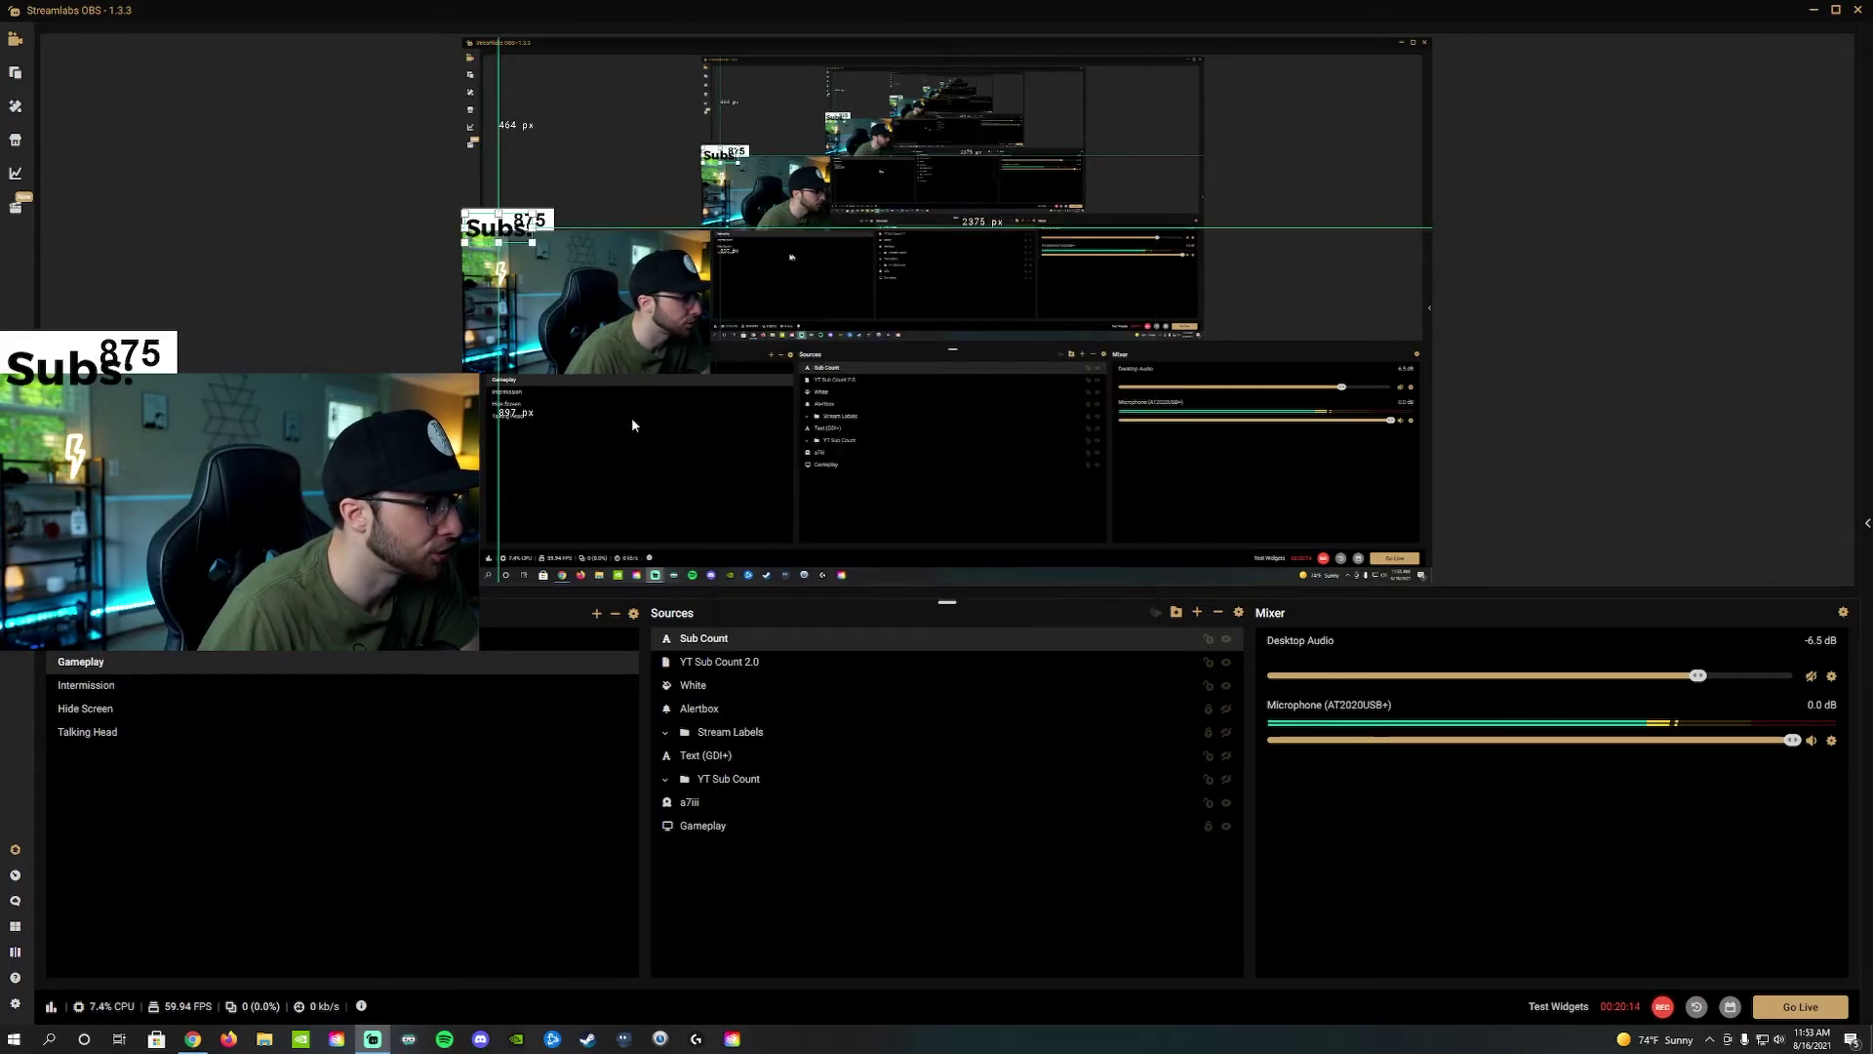
Step: Shrink the "Subs:" label to fit the white strip beside the number, nudge it up slightly and deselect it
{"action": "left_click_drag", "start_coordinate": [498, 243], "coordinate": [496, 220]}
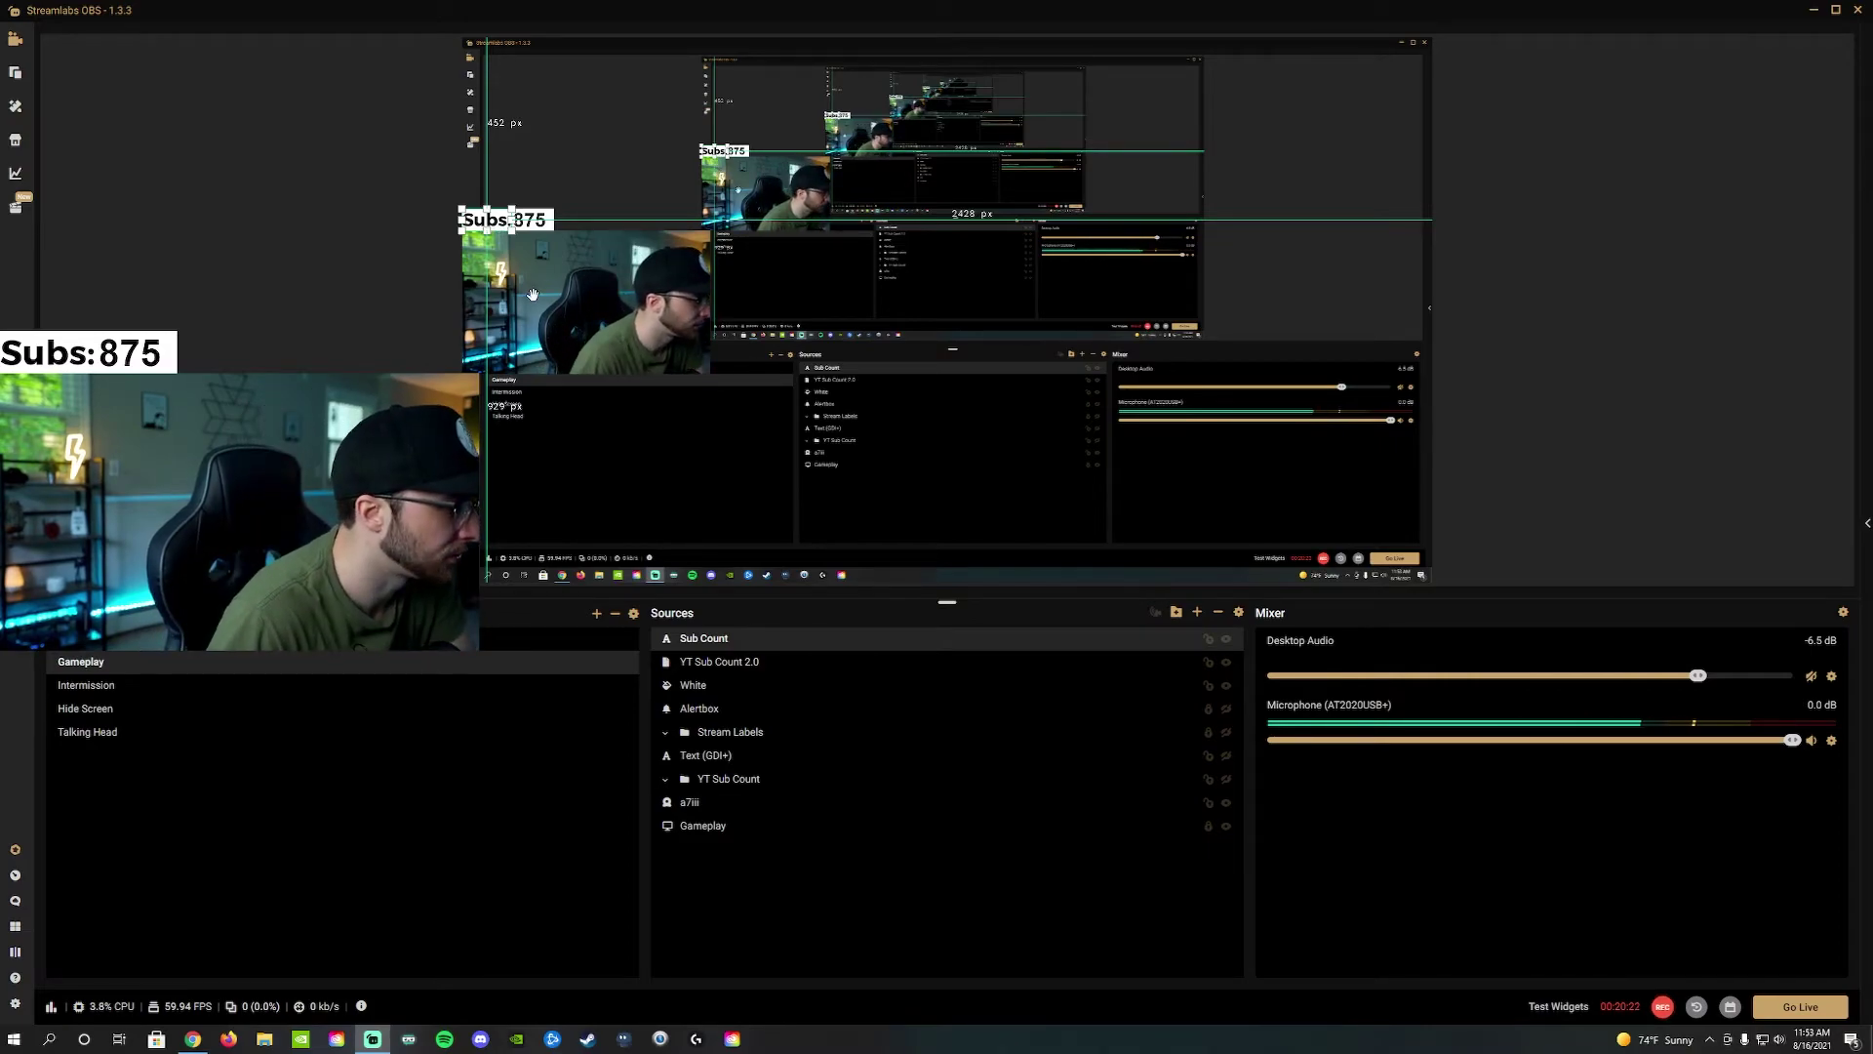
{"action": "left_click", "coordinate": [403, 301]}
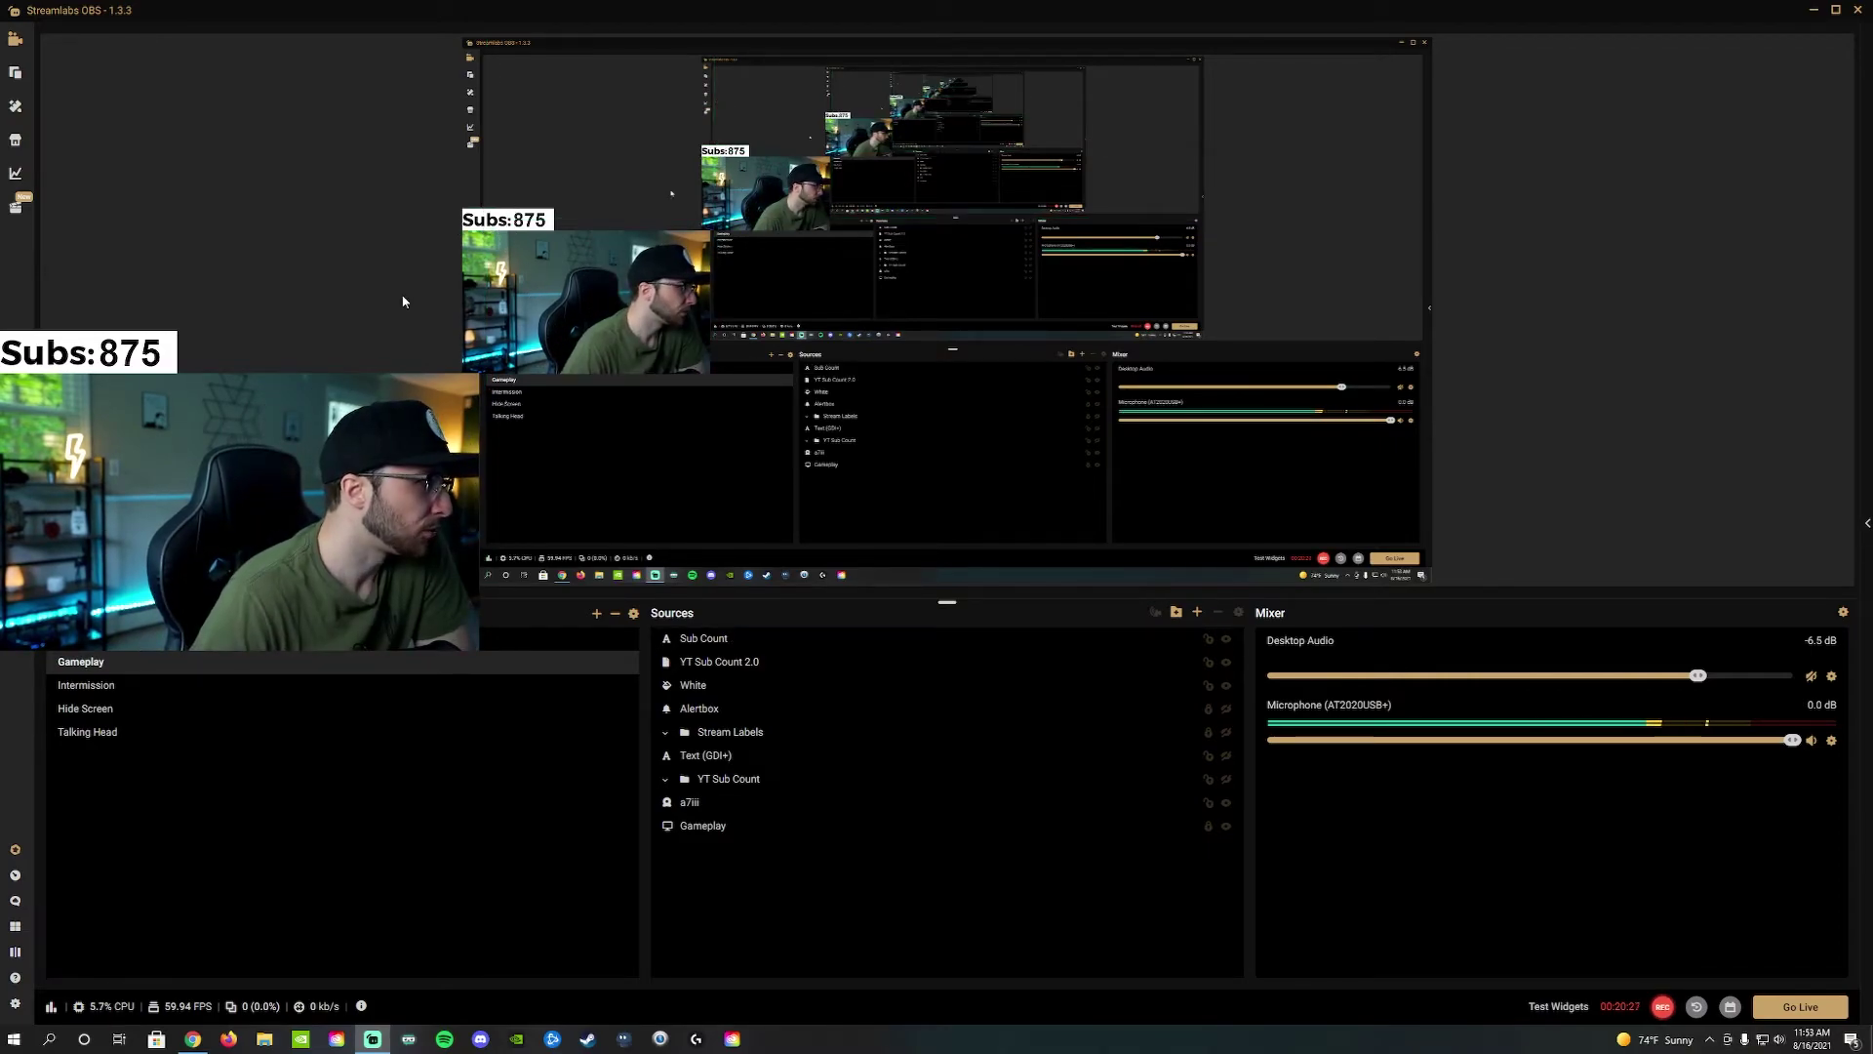
{"action": "left_click", "coordinate": [702, 640]}
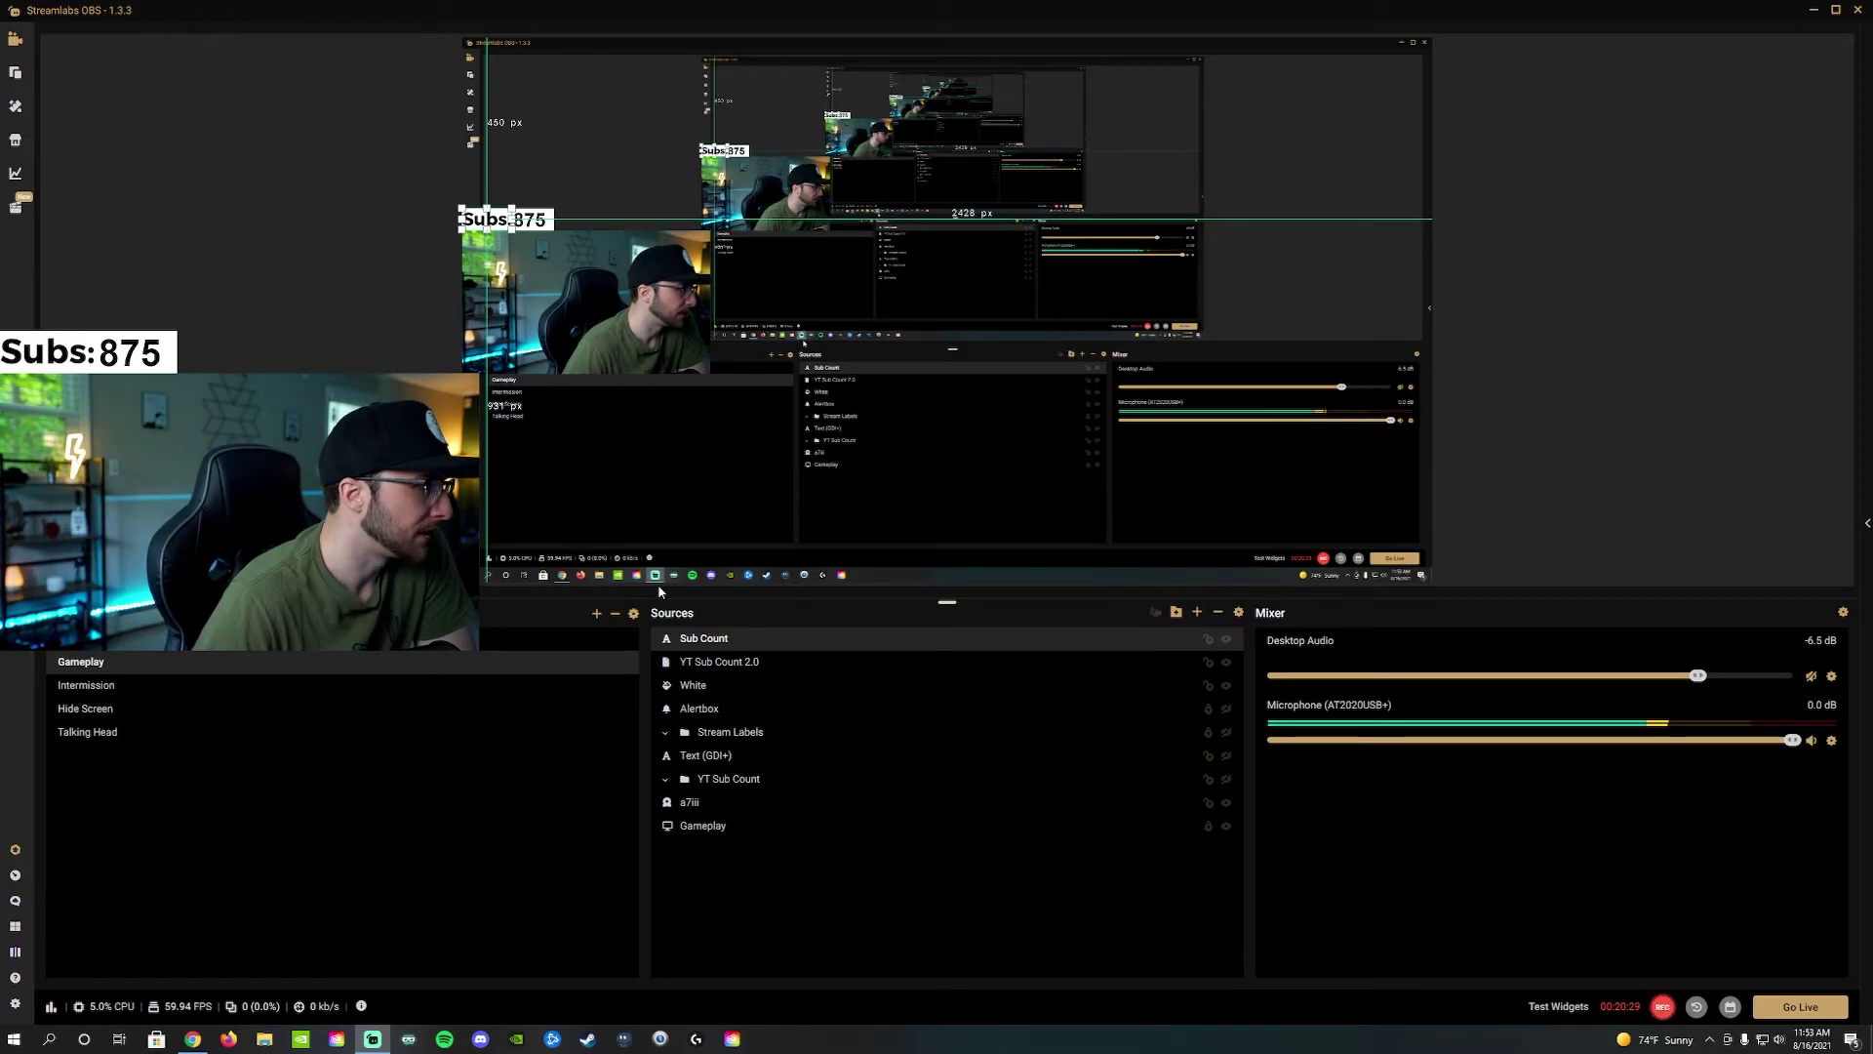
{"action": "left_click", "coordinate": [658, 584]}
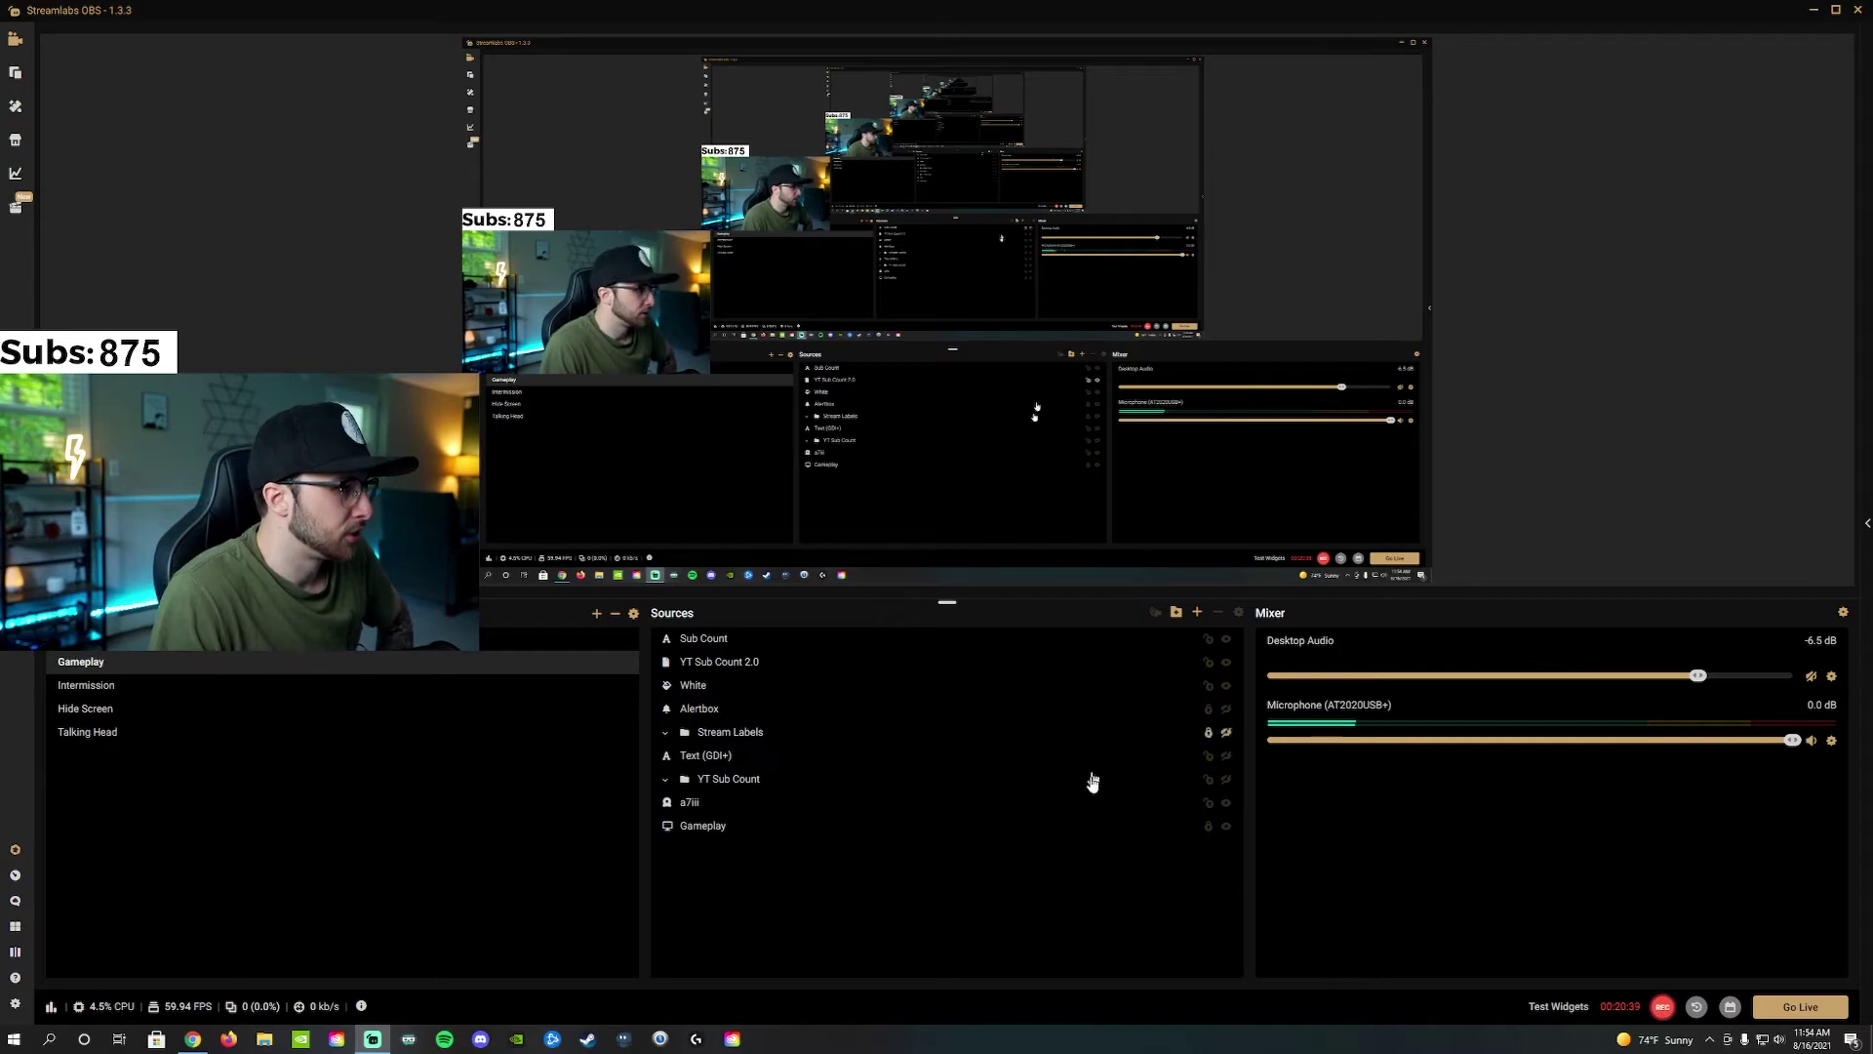
Step: Hide the YT Sub Count 2.0 source
{"action": "left_click", "coordinate": [1226, 663]}
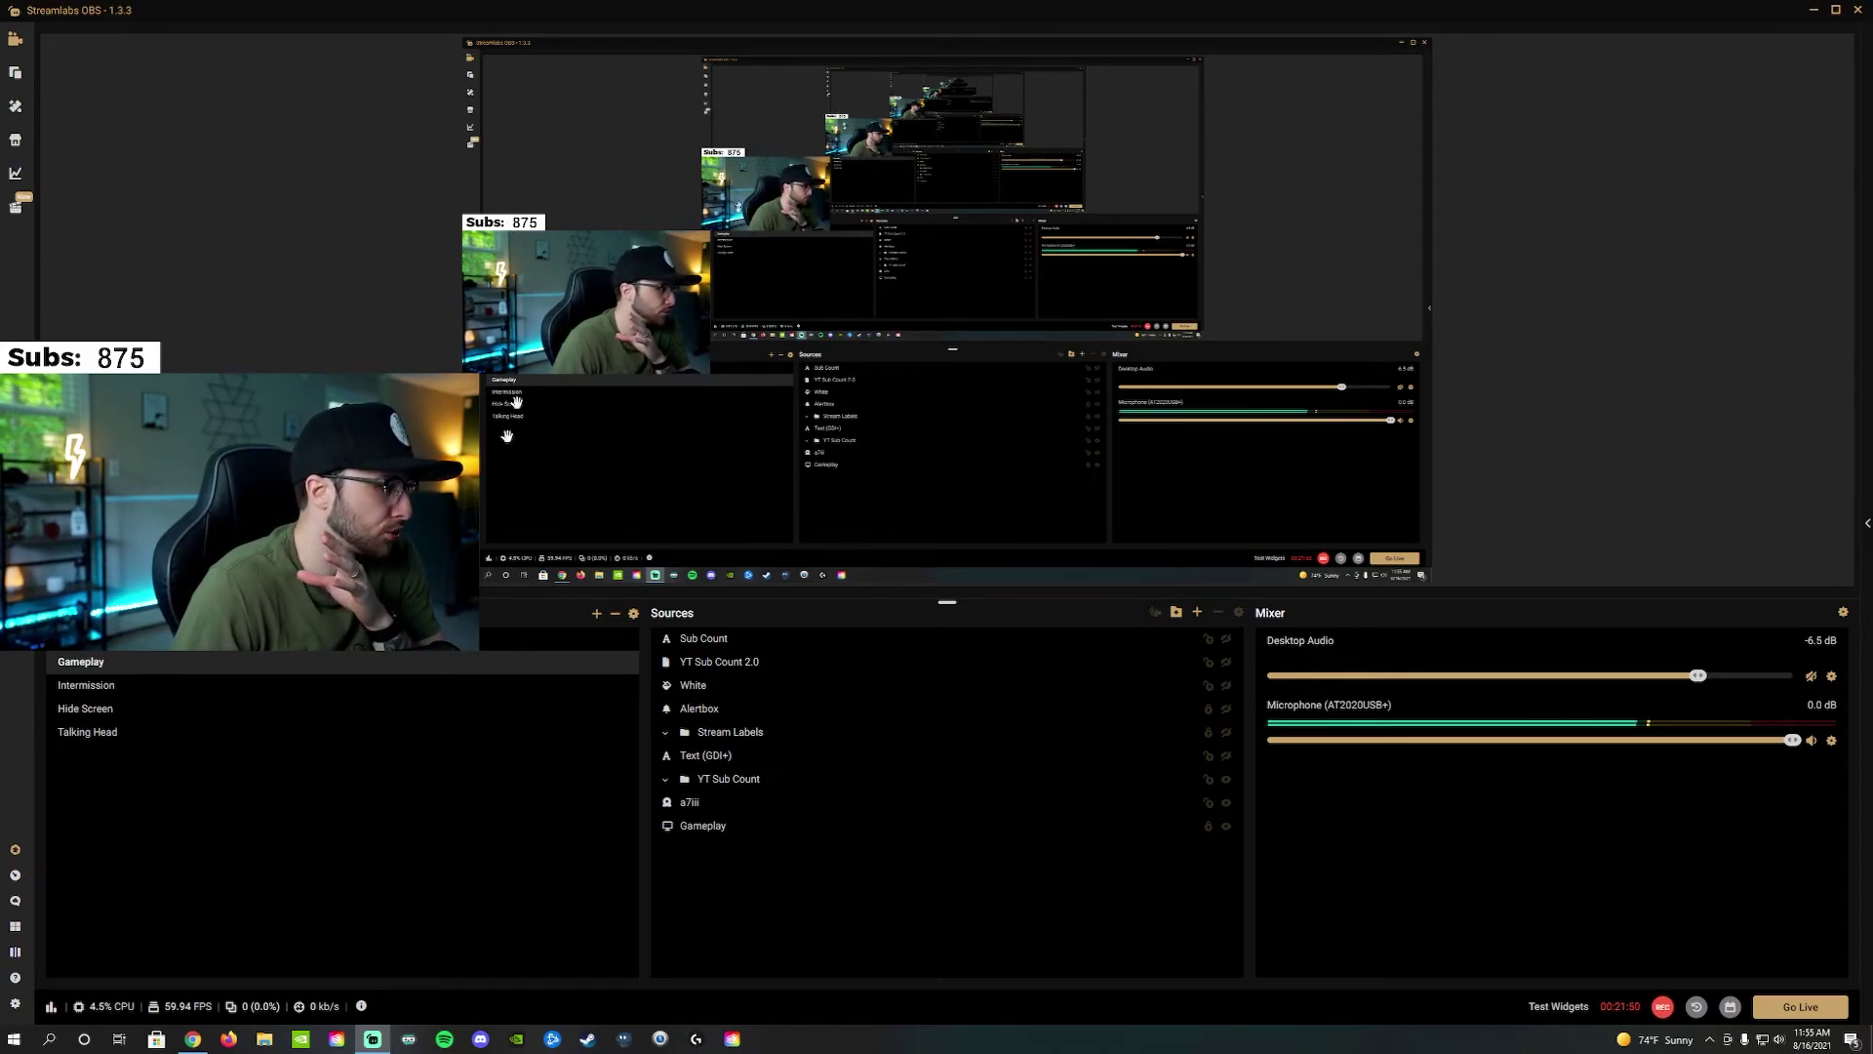
Step: Open a blank tab in Chrome to check its effect on the subscriber count overlay, and return to Streamlabs OBS
{"action": "left_click", "coordinate": [203, 1041]}
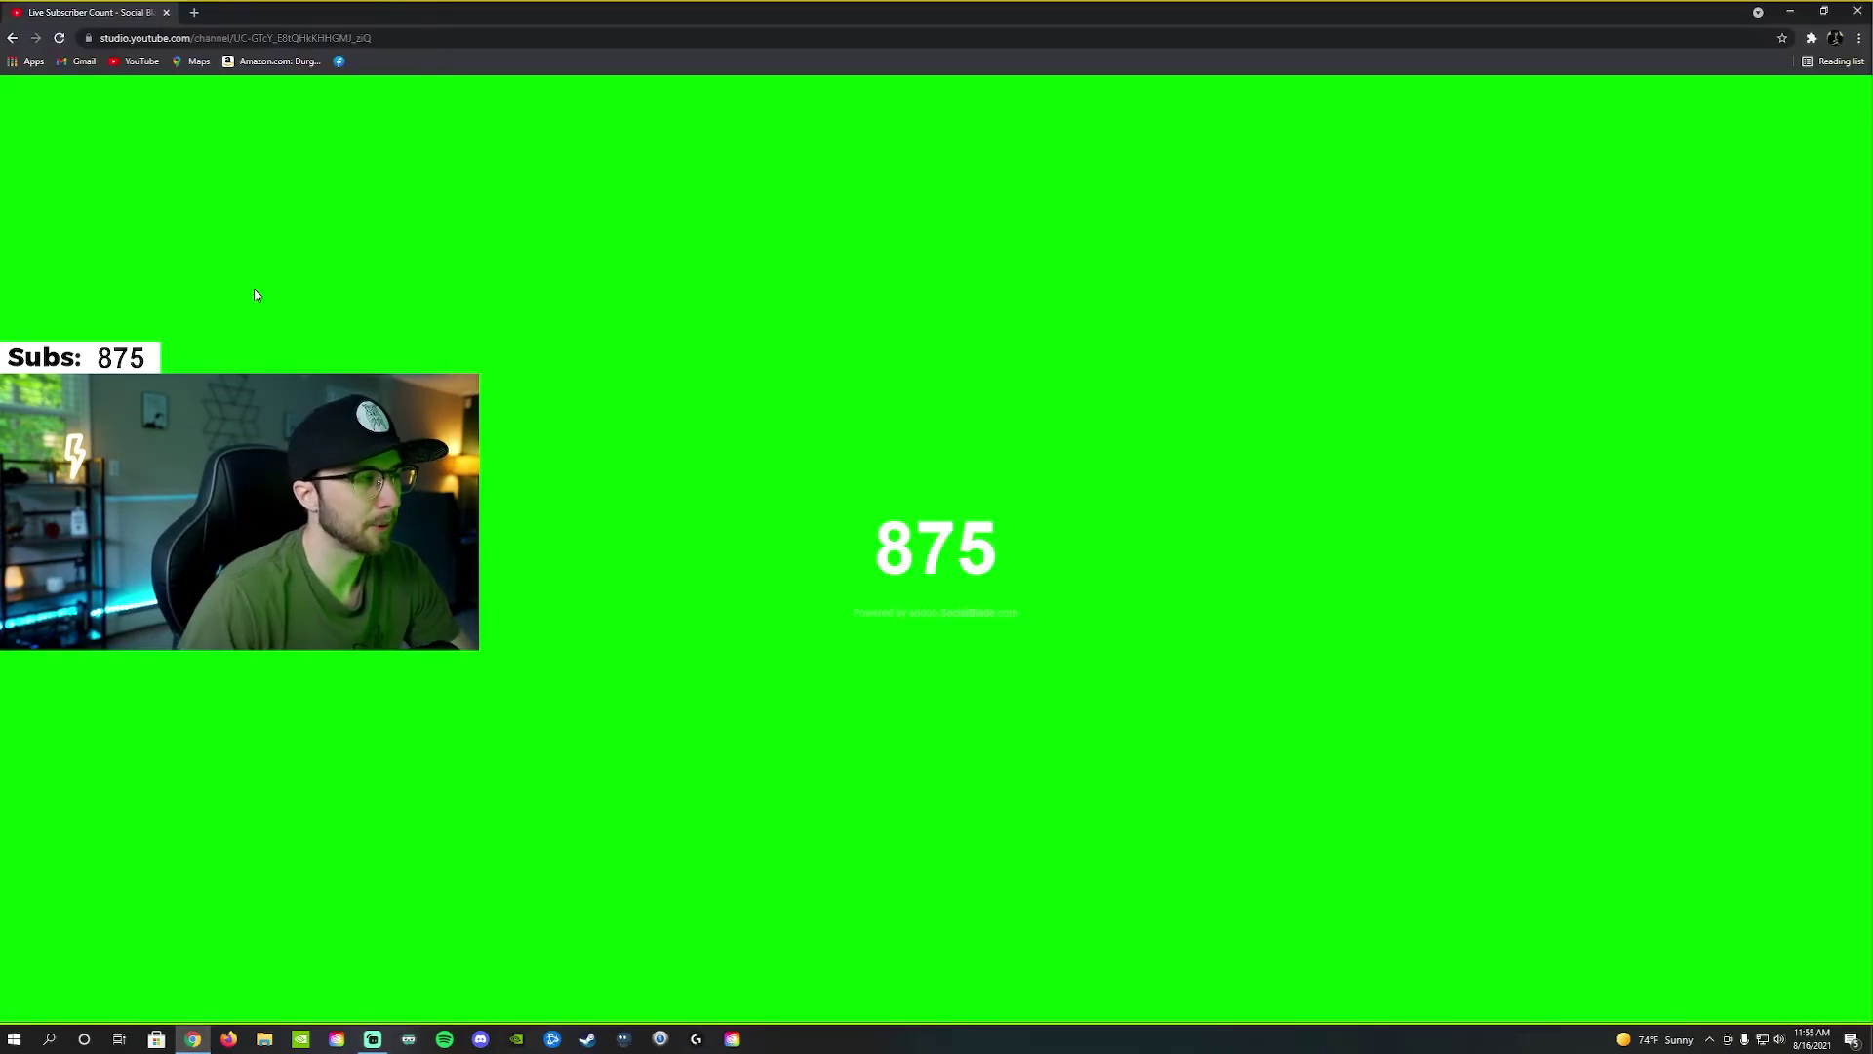
{"action": "left_click", "coordinate": [195, 13]}
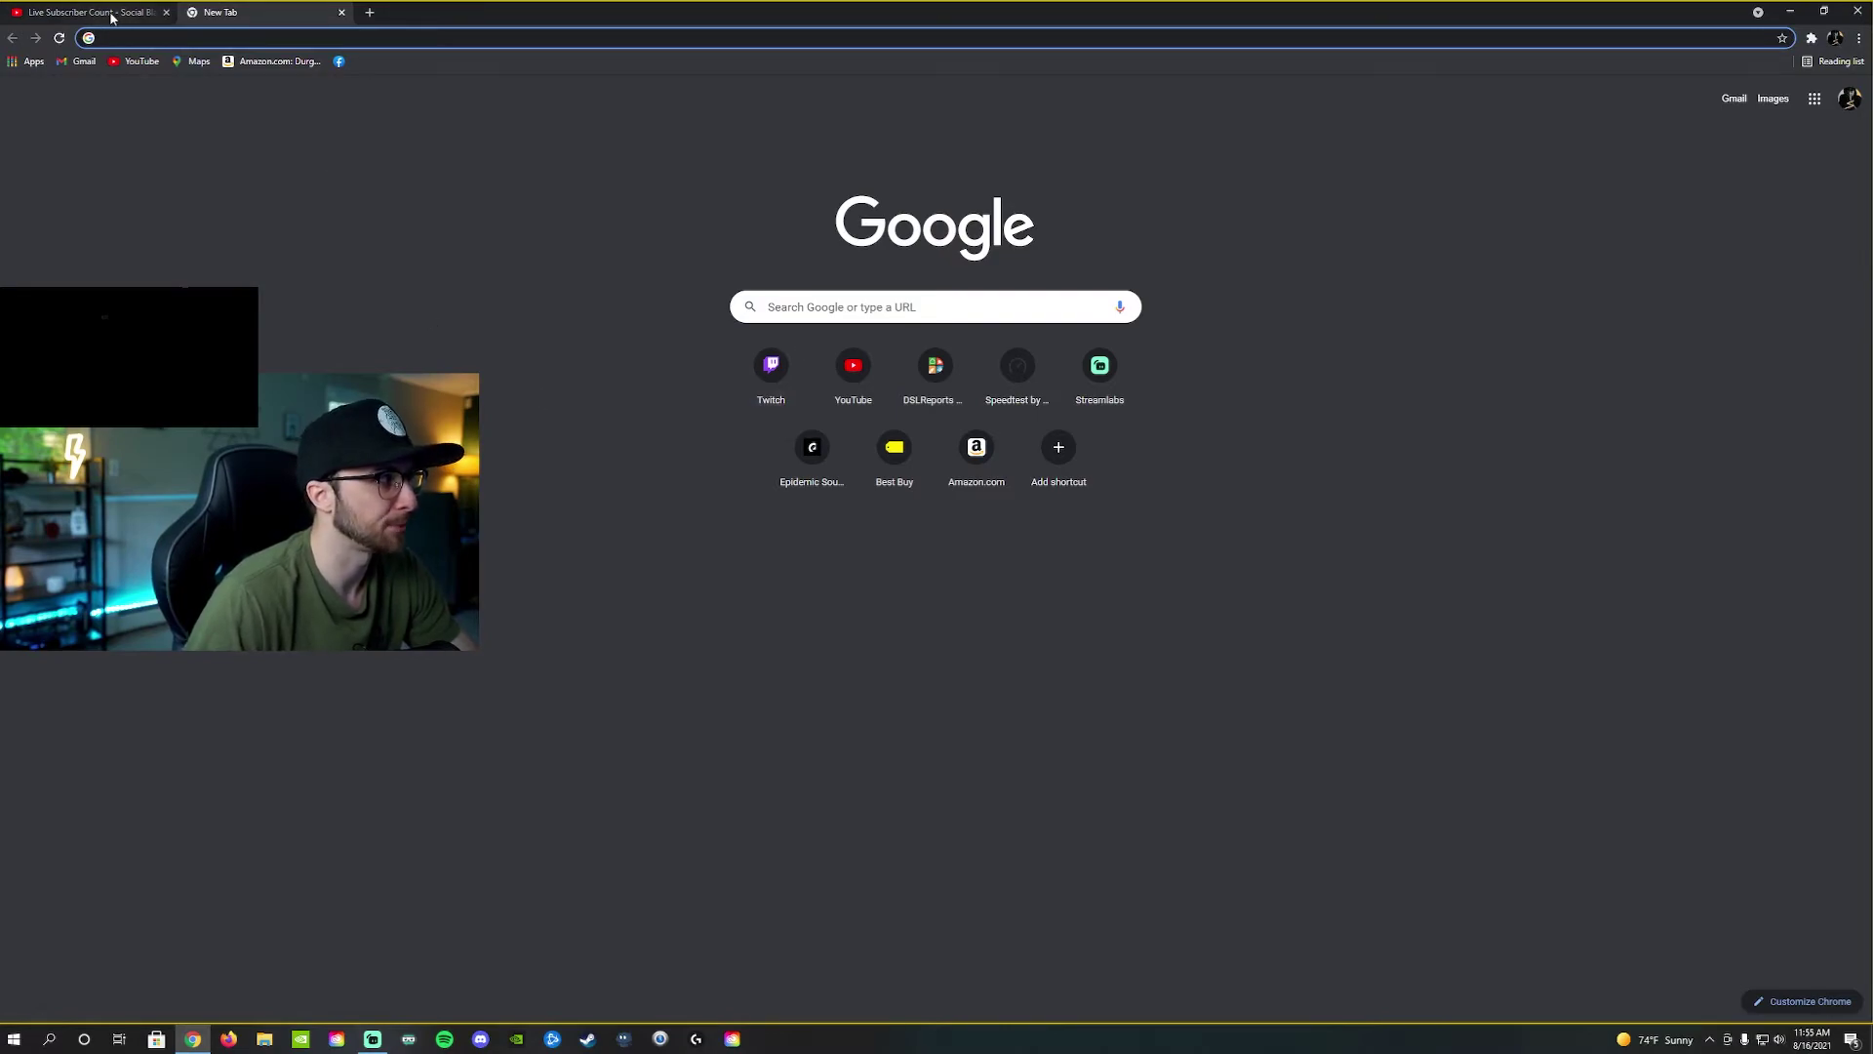
{"action": "left_click", "coordinate": [433, 953]}
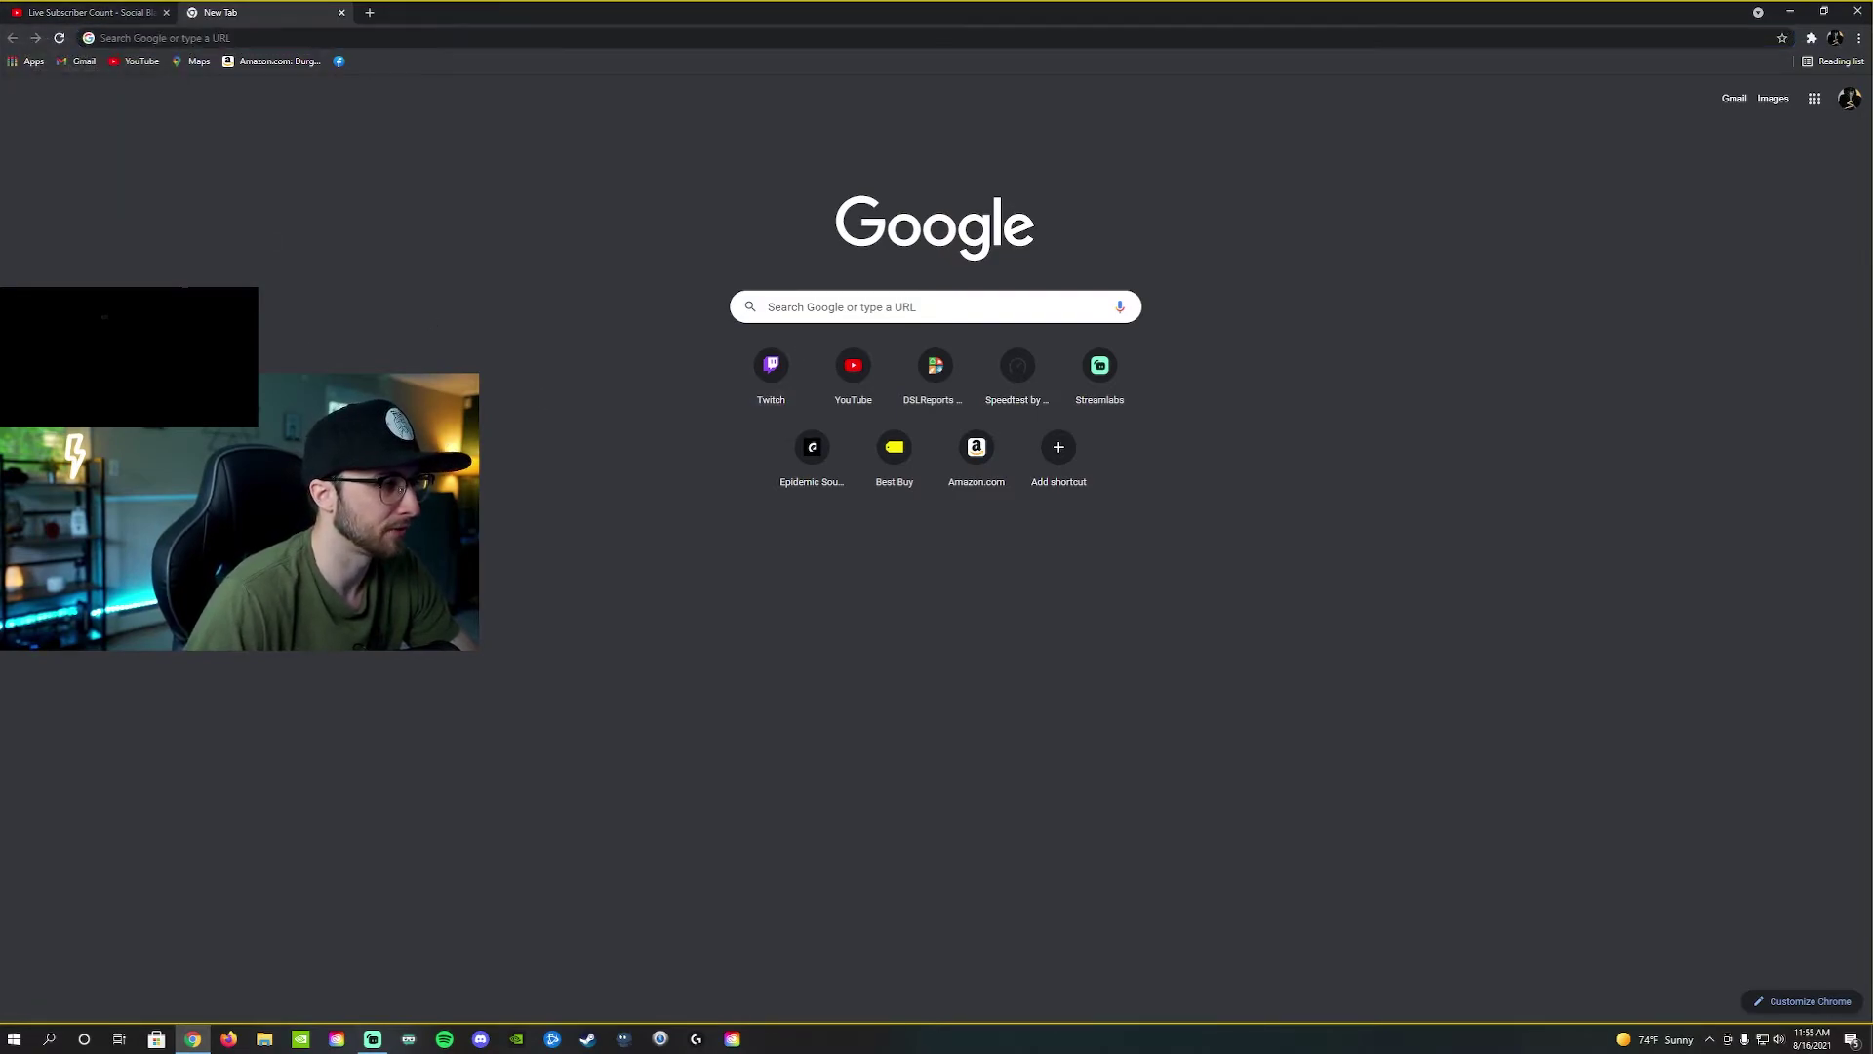
{"action": "left_click", "coordinate": [379, 1040]}
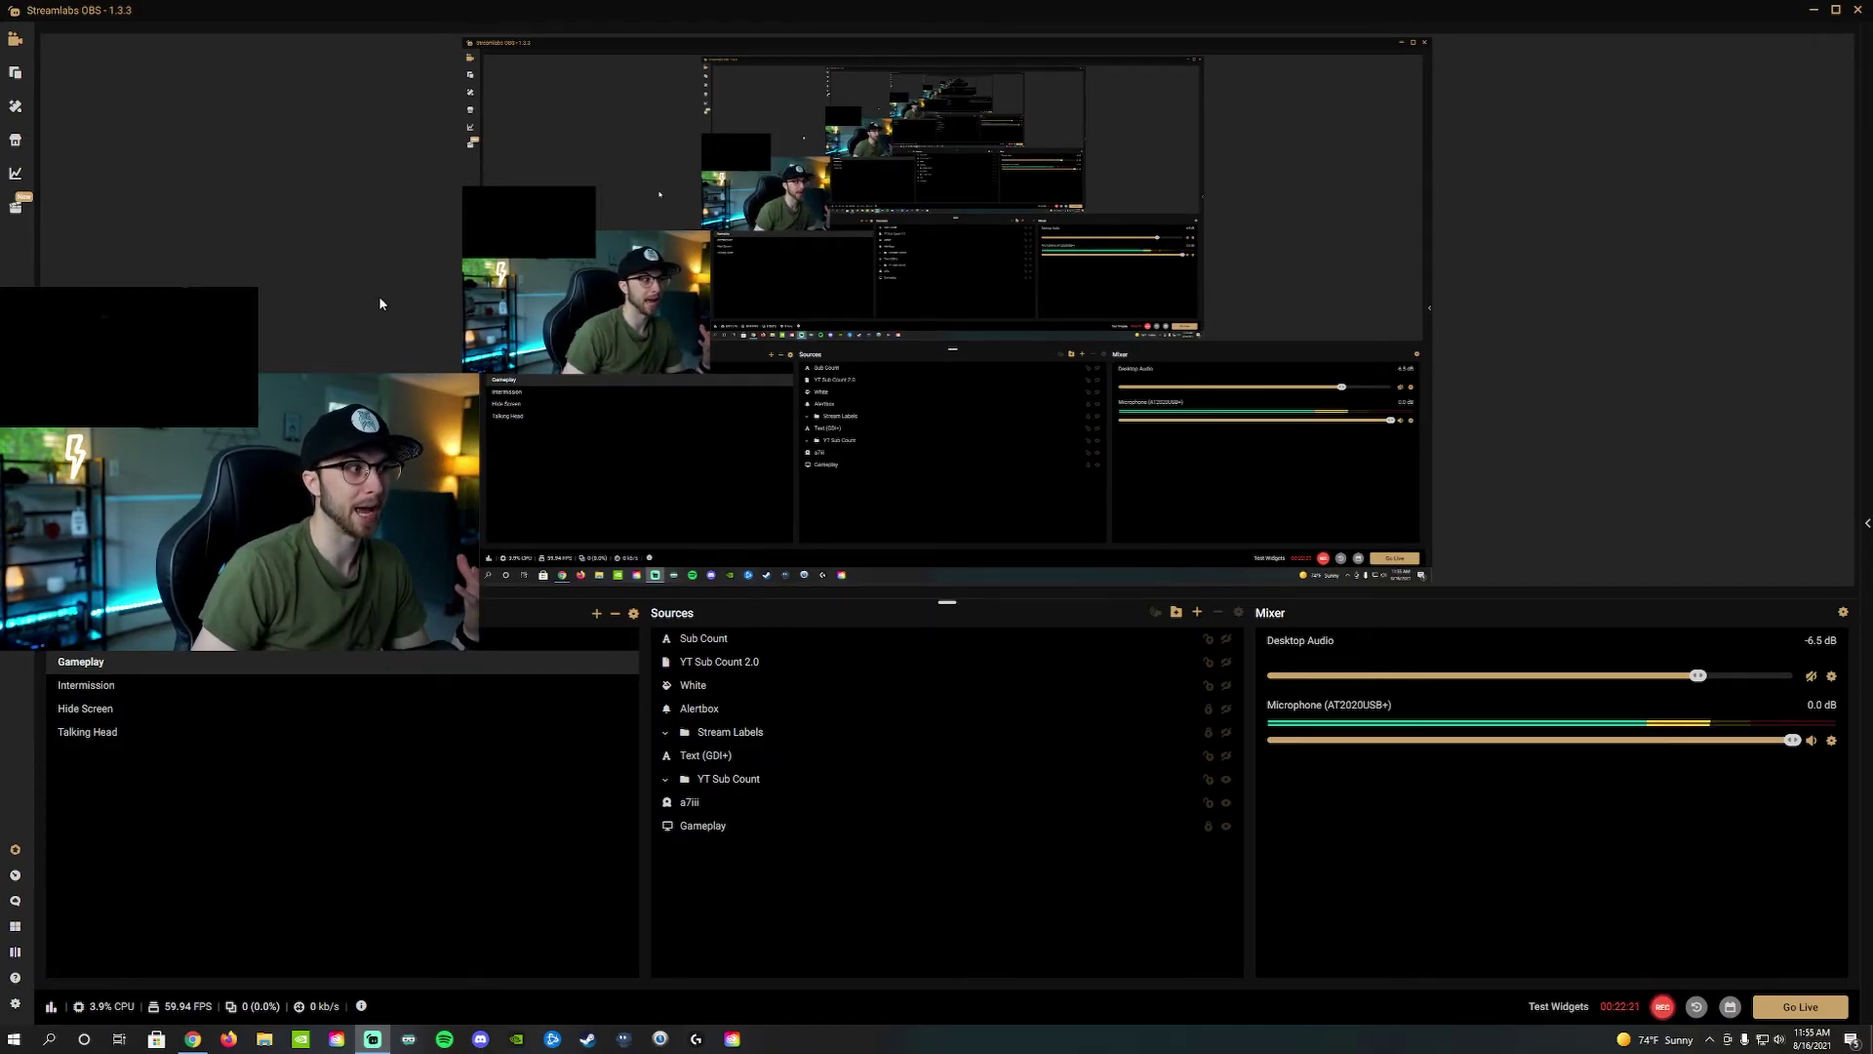
Step: Switch to Chrome, compare the overlay on the Live Subscriber Count and blank tabs, close the blank tab and return to Streamlabs OBS
{"action": "left_click", "coordinate": [193, 1038]}
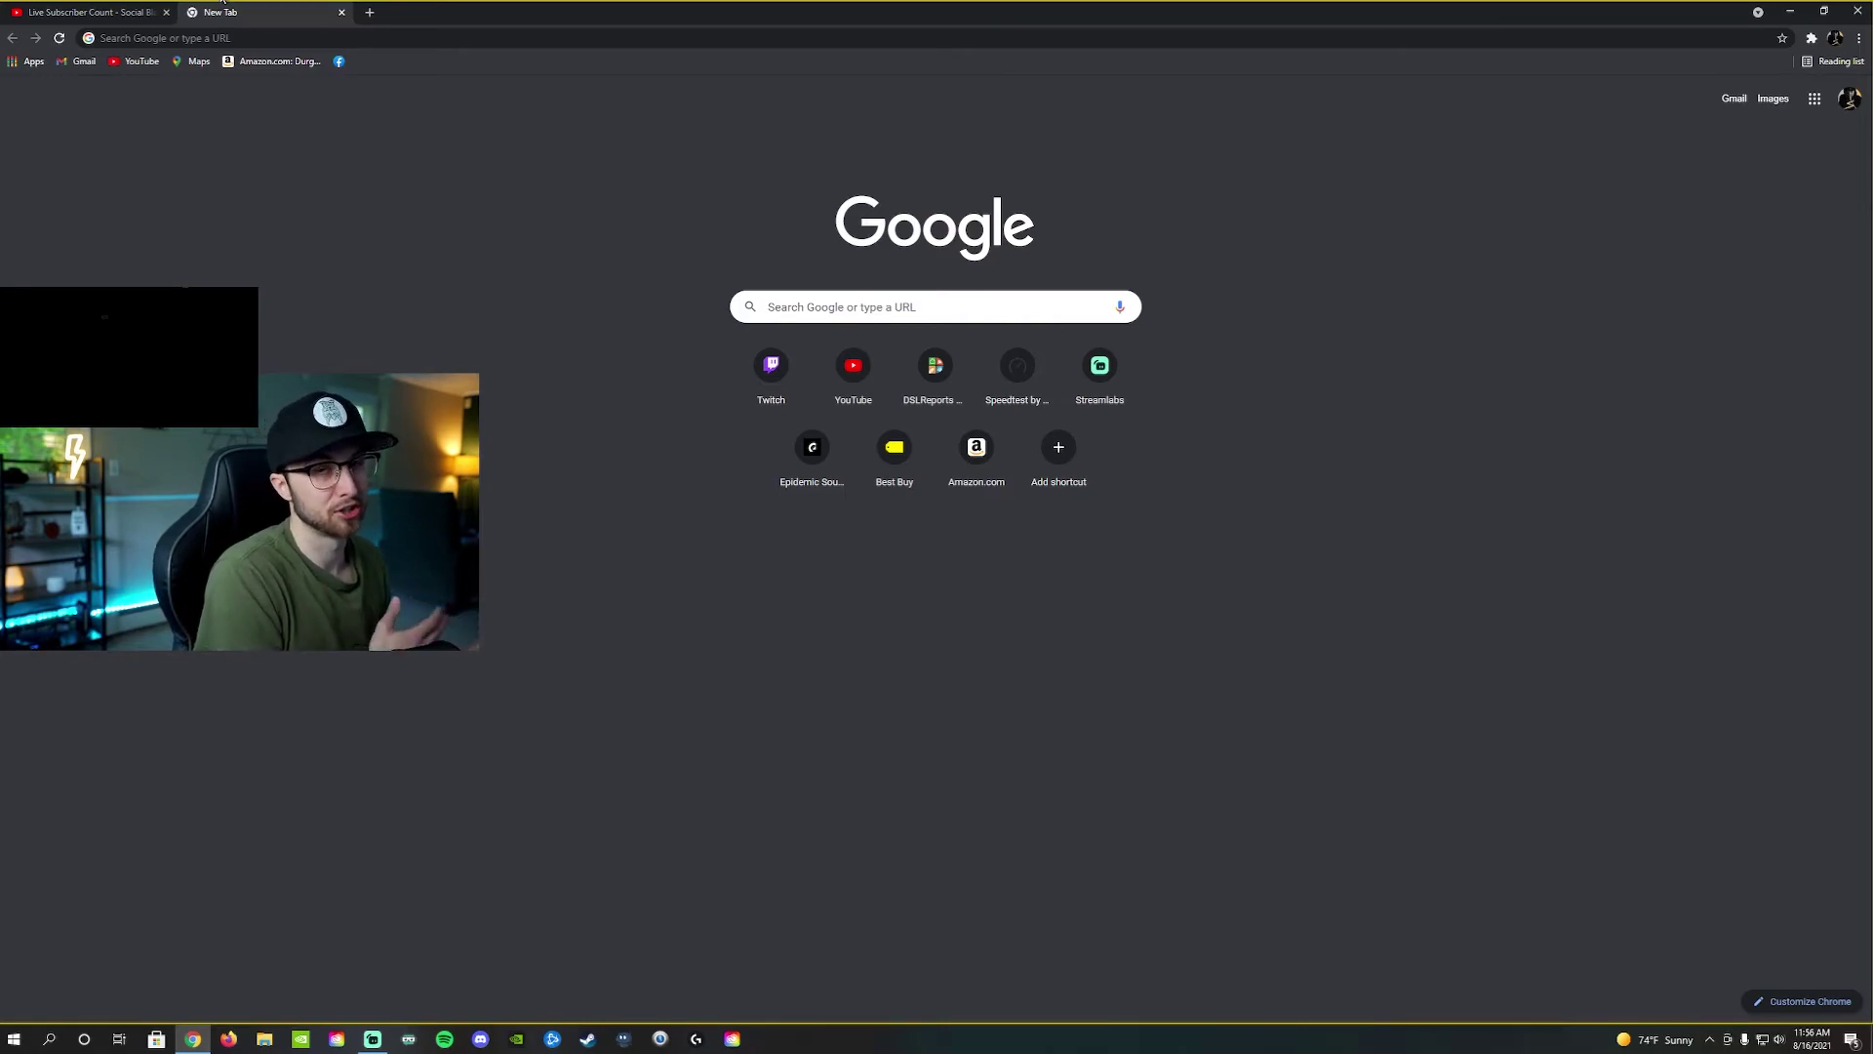
{"action": "left_click", "coordinate": [56, 14]}
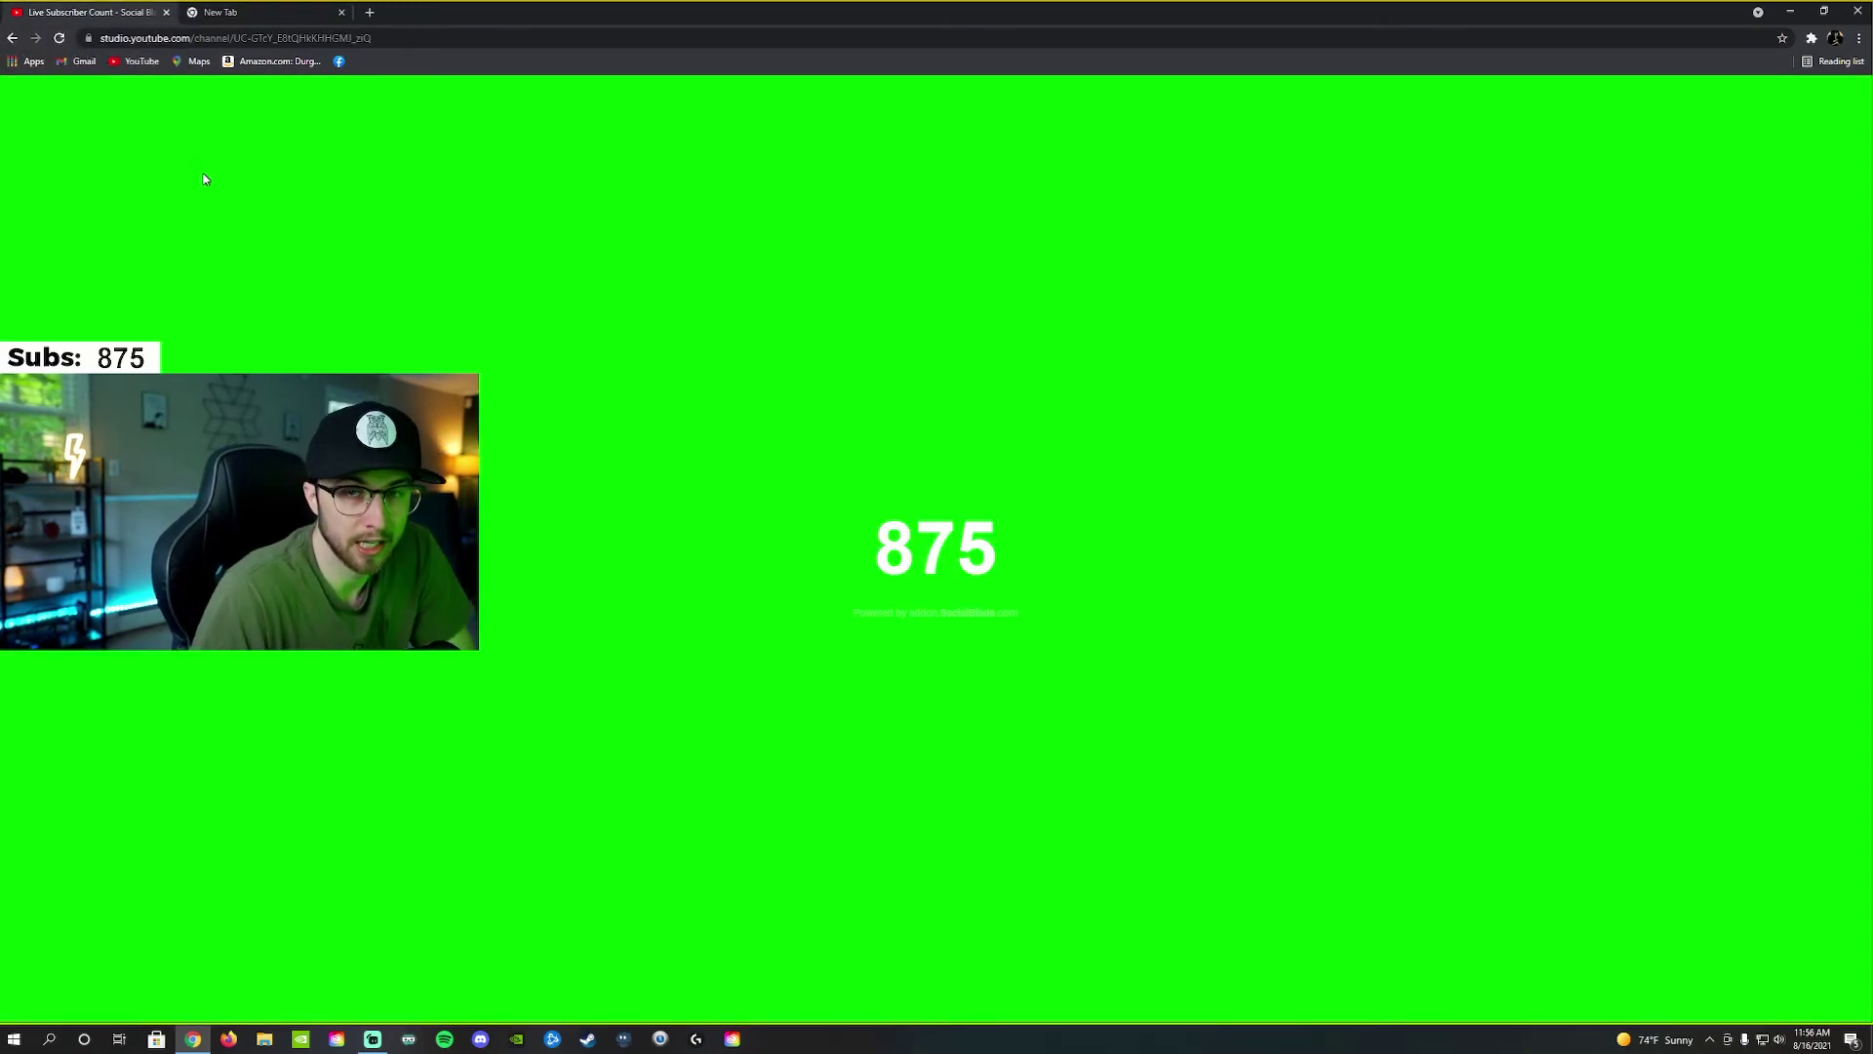
{"action": "left_click", "coordinate": [261, 14]}
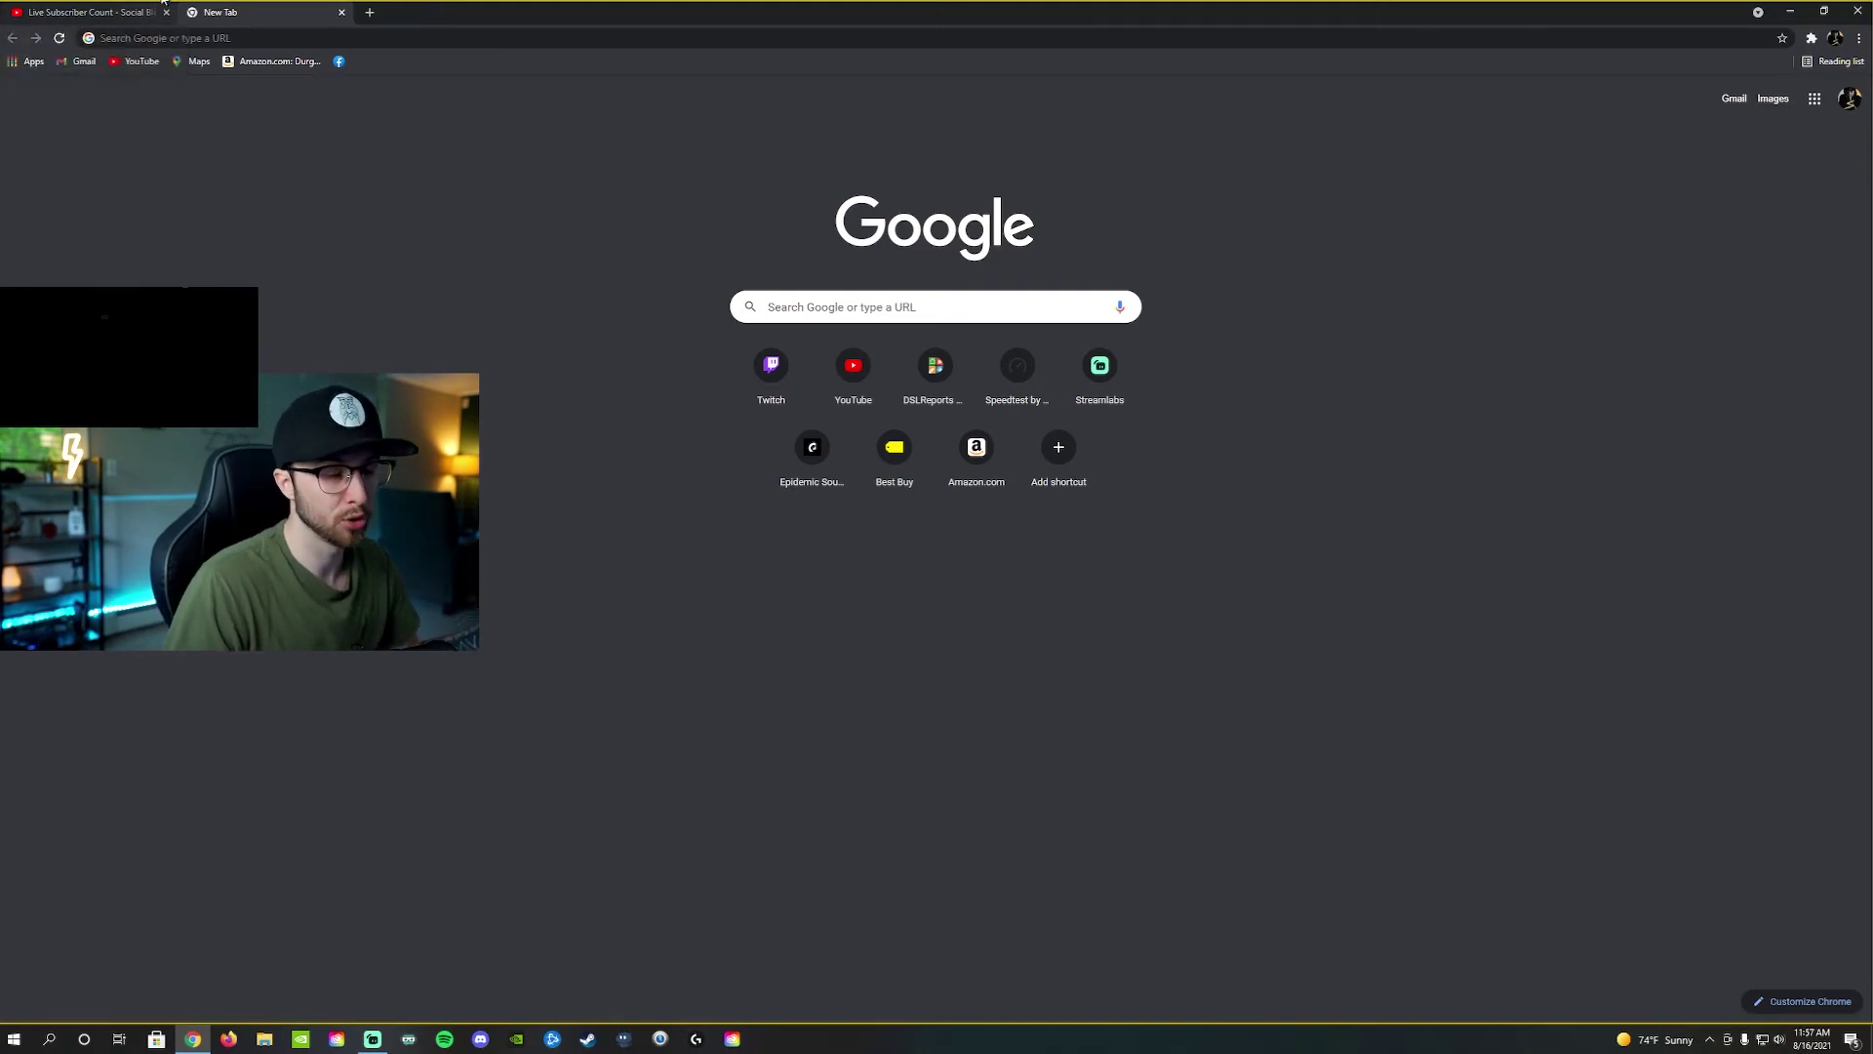
{"action": "key", "text": "ctrl+w"}
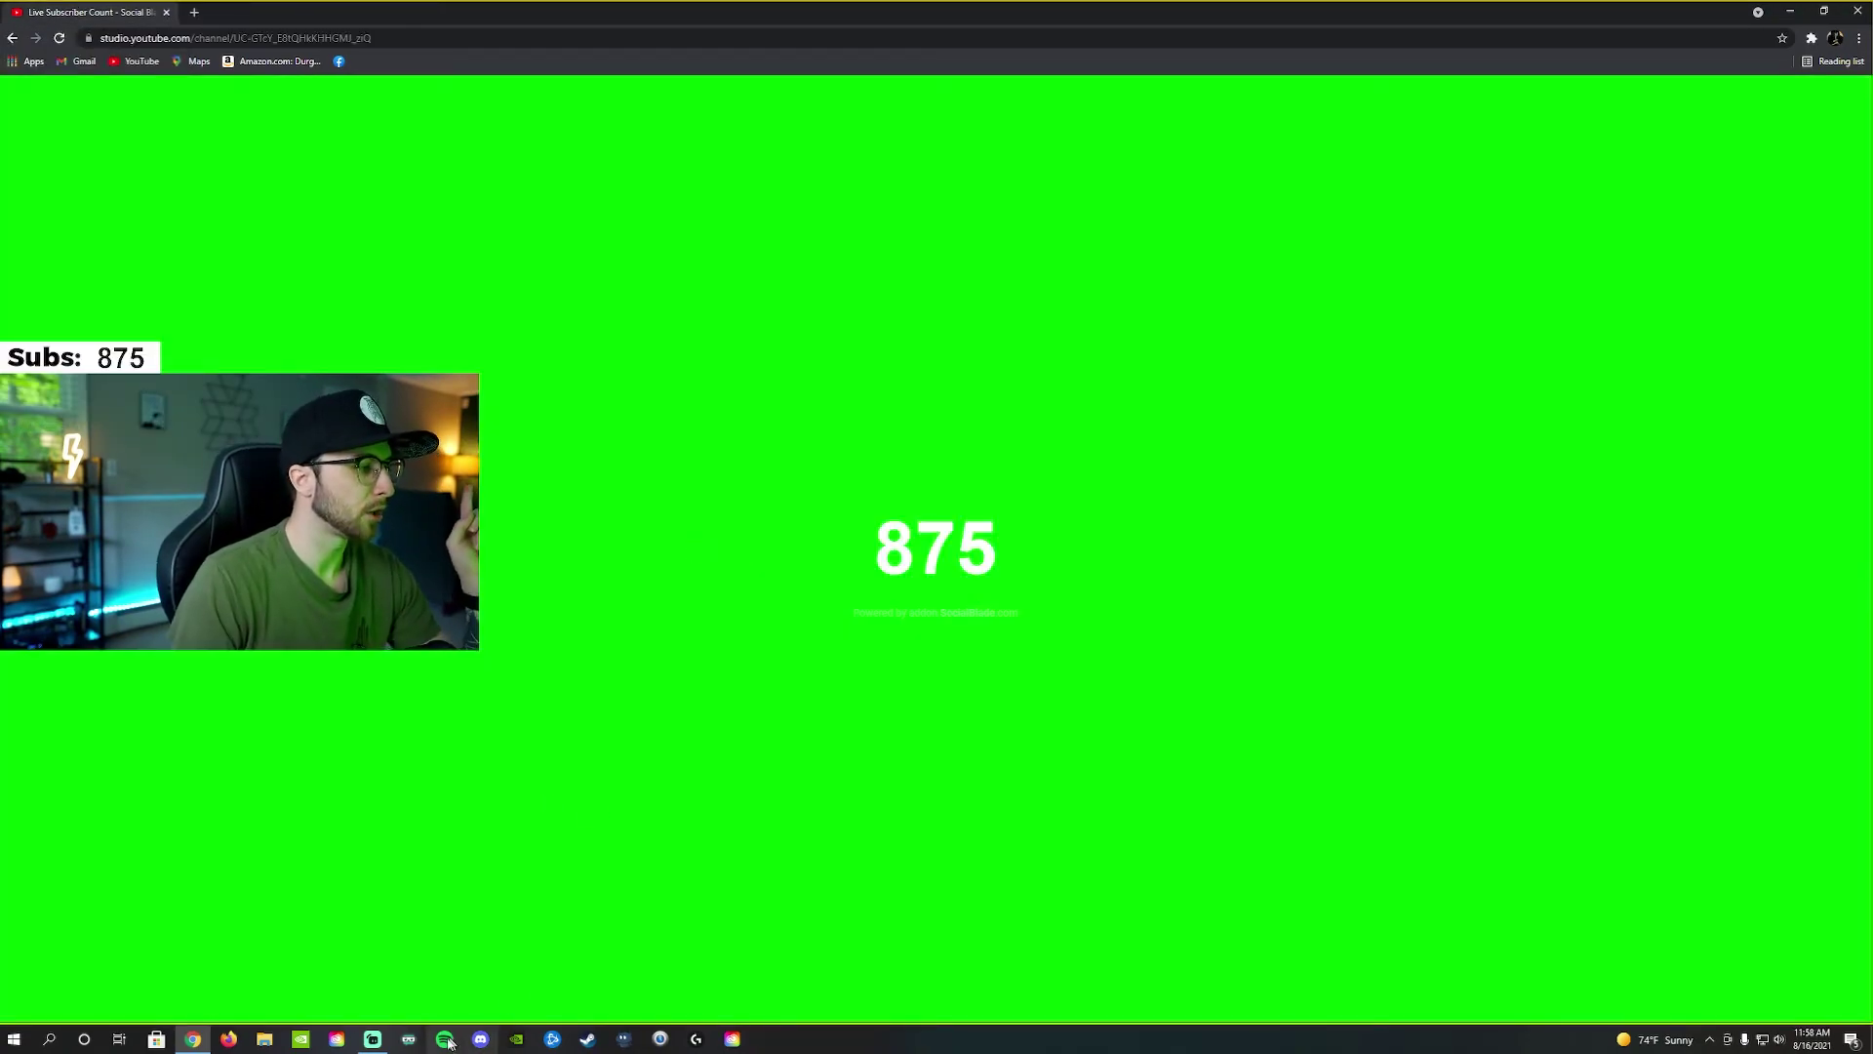
{"action": "left_click", "coordinate": [372, 1039]}
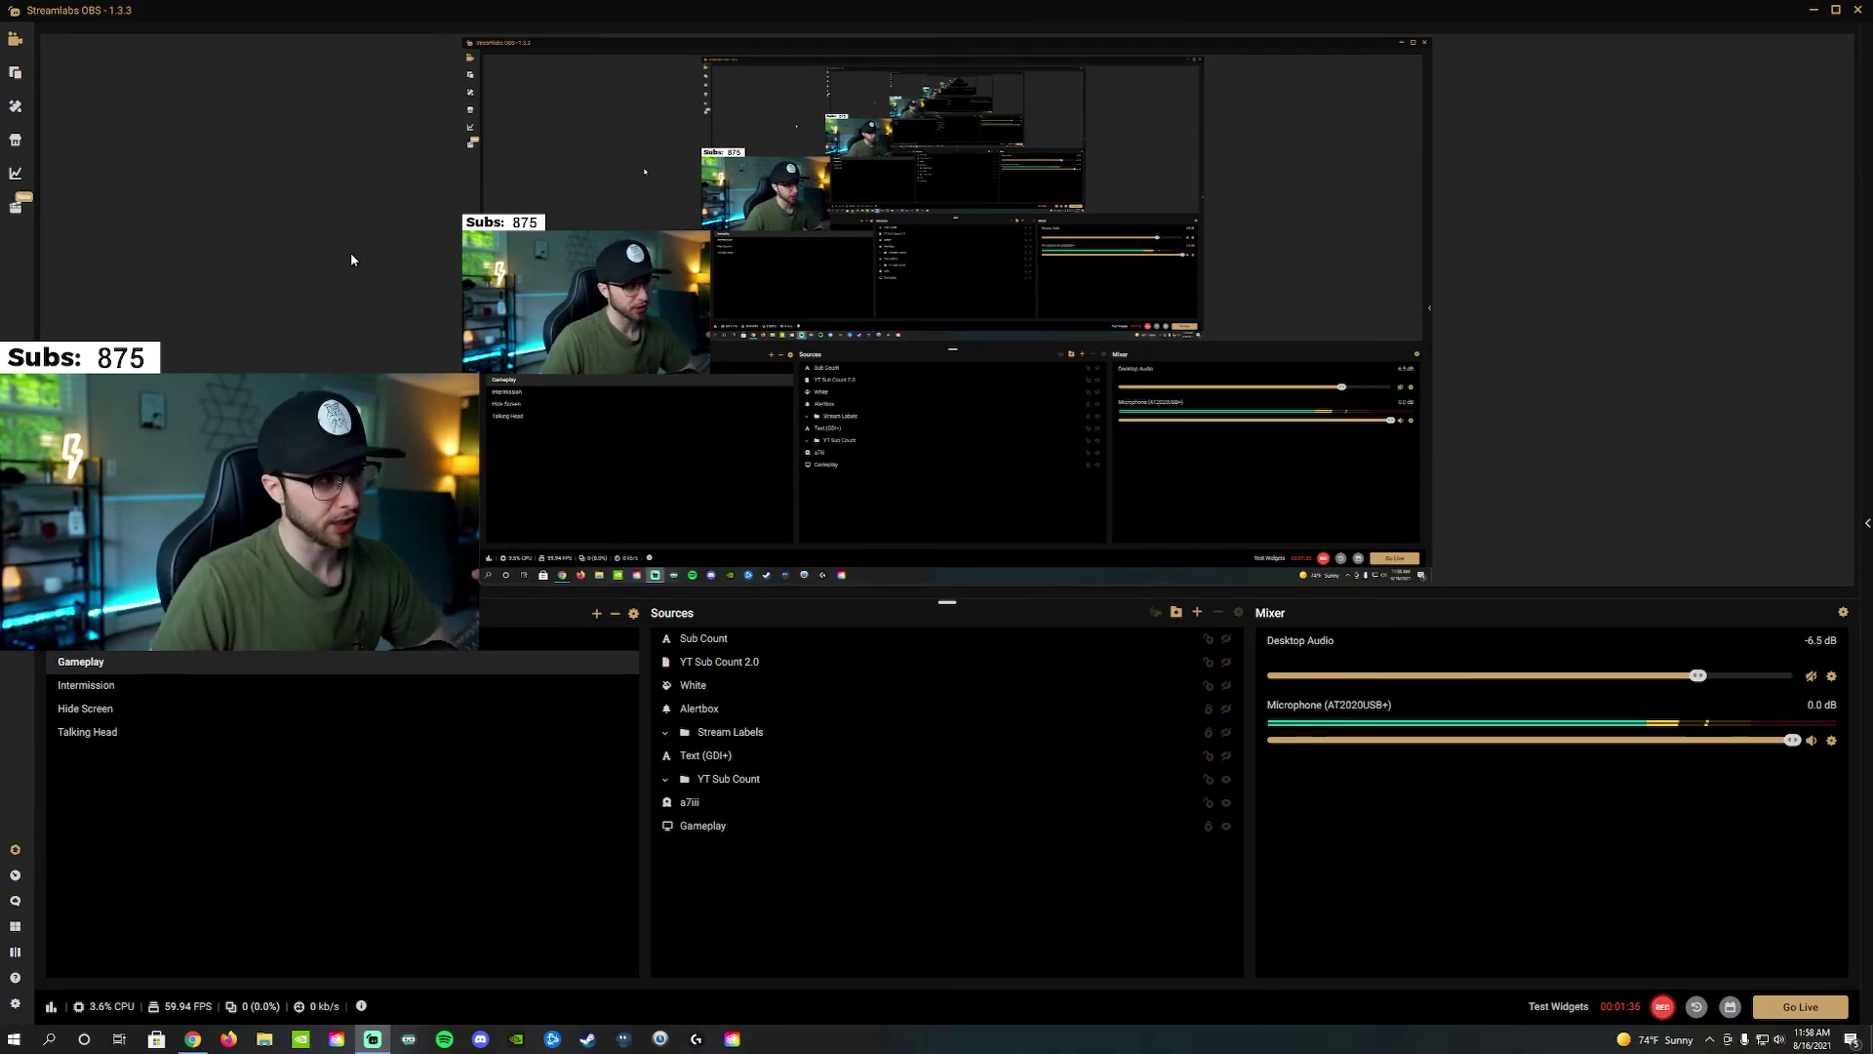
Step: Move the un-maximized Streamlabs OBS window down to view the Chrome window behind it, and maximize it again
{"action": "double_click", "coordinate": [522, 7]}
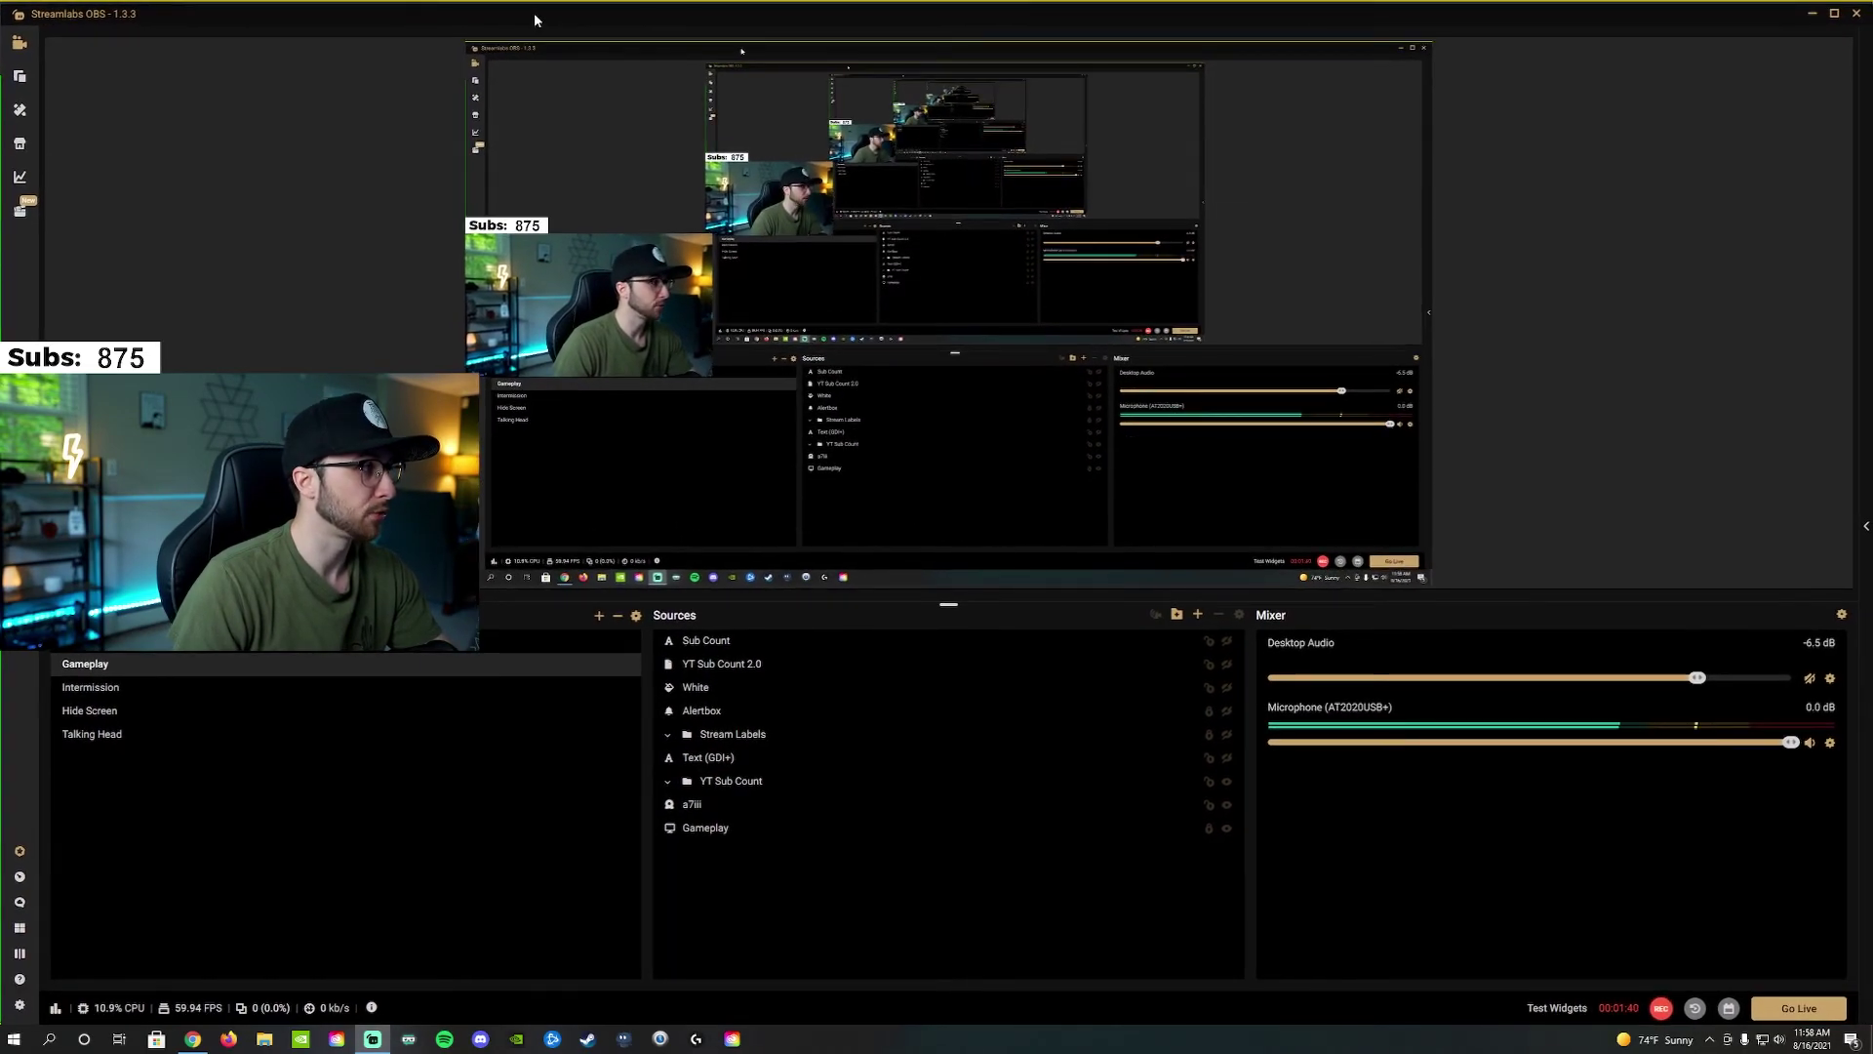
{"action": "left_click_drag", "start_coordinate": [535, 13], "coordinate": [555, 66]}
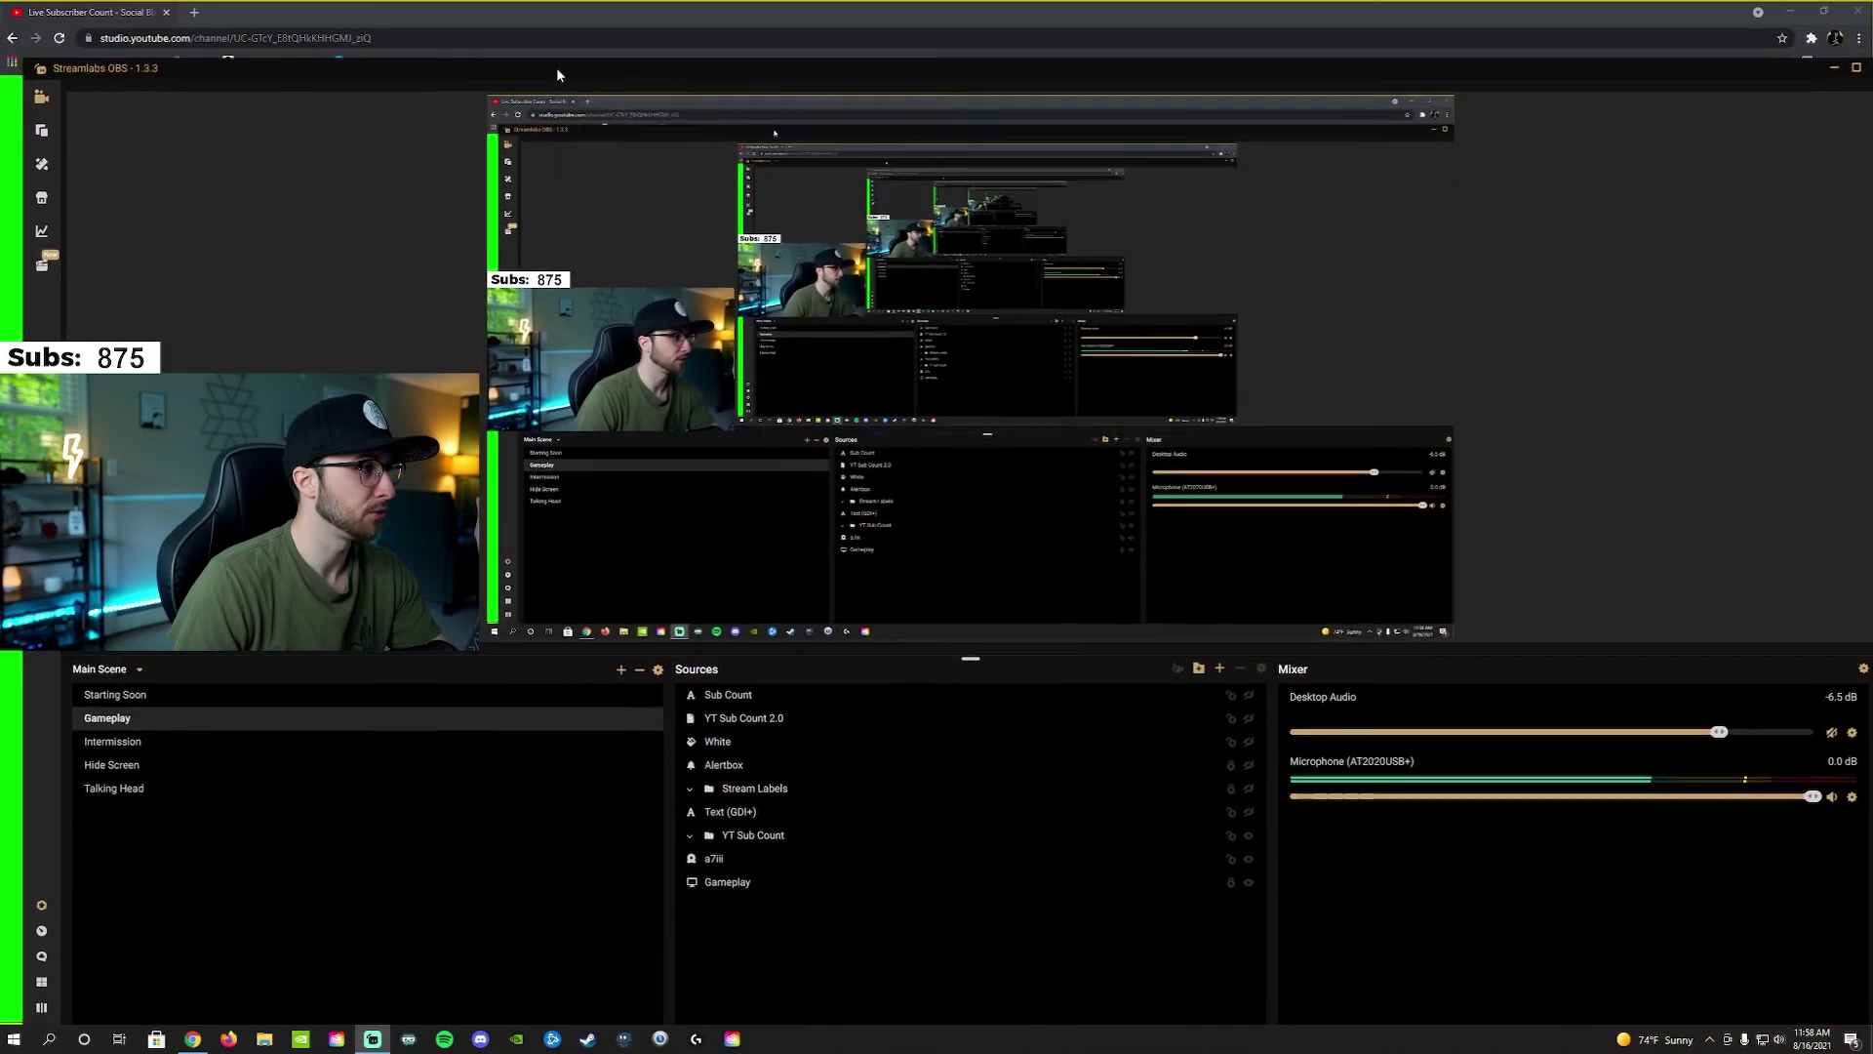
{"action": "left_click_drag", "start_coordinate": [438, 74], "coordinate": [419, 0]}
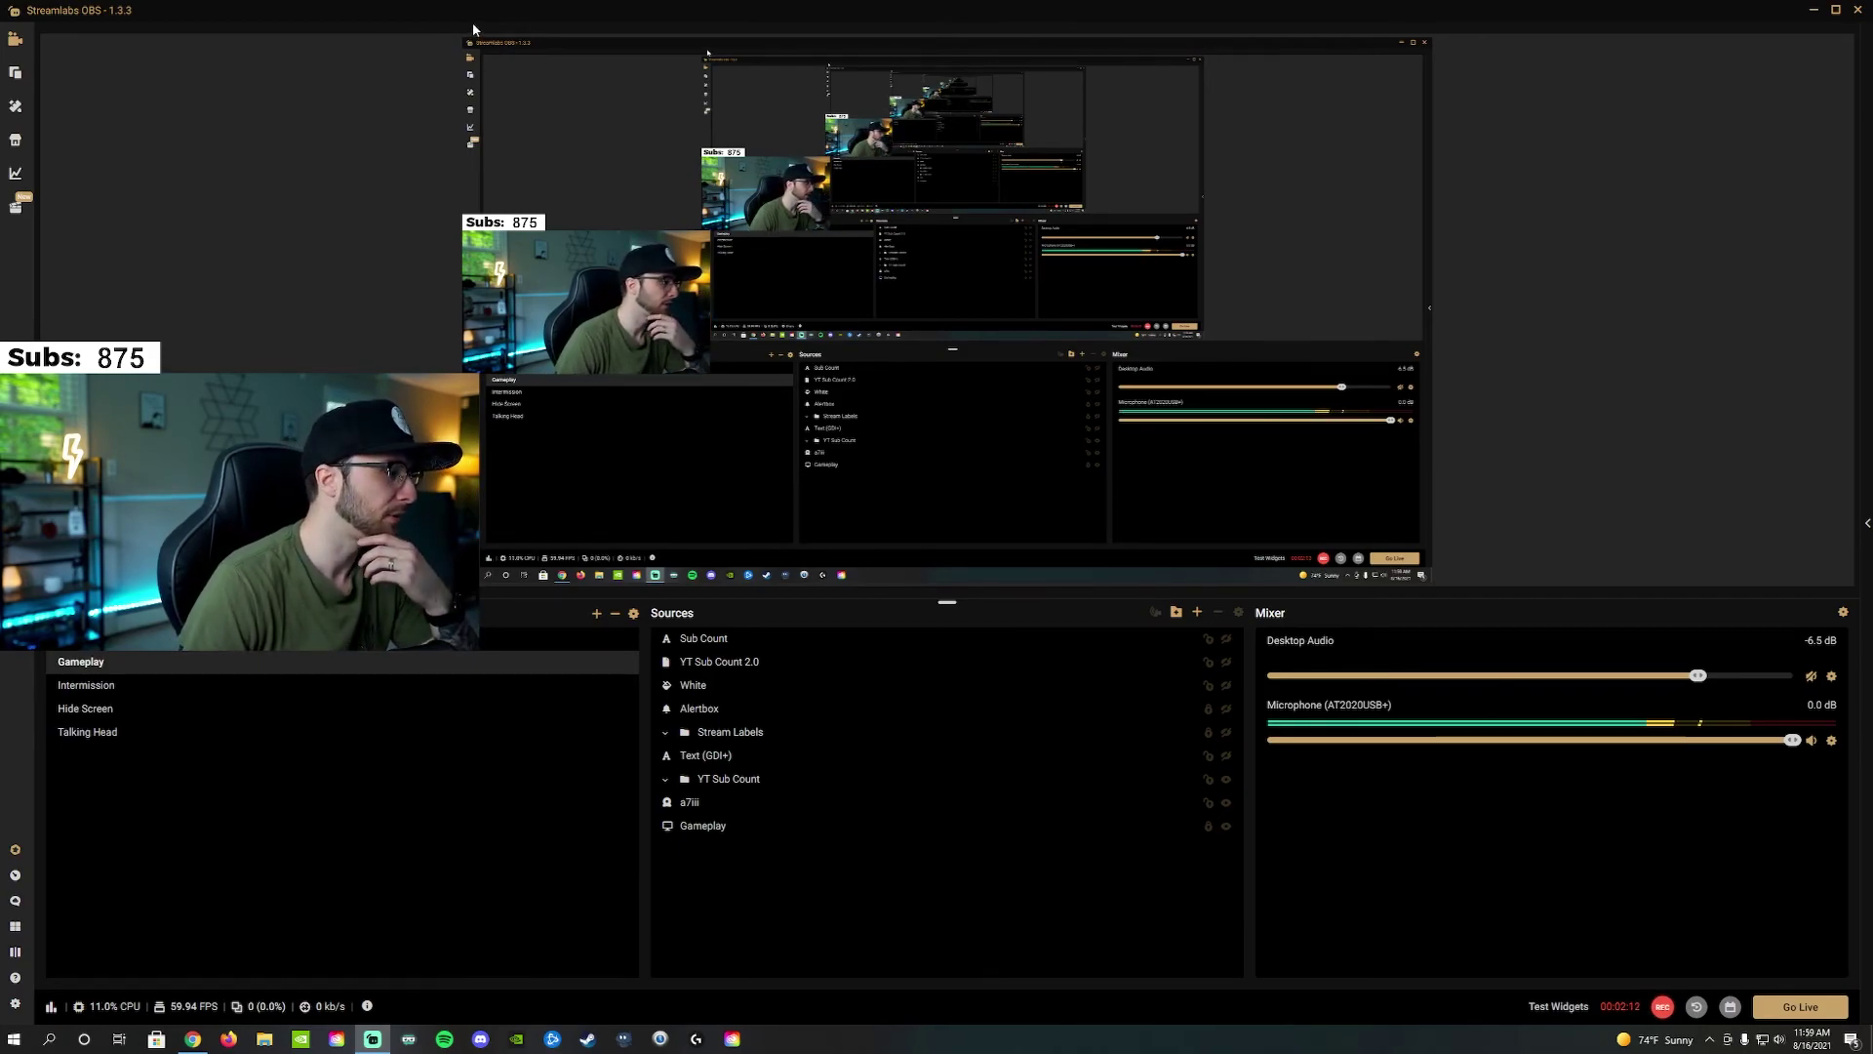
Step: Un-maximize the Streamlabs OBS window and adjust its position and upper edge so a thin strip of Chrome stays exposed
{"action": "left_click_drag", "start_coordinate": [500, 20], "coordinate": [537, 61]}
{"action": "left_click_drag", "start_coordinate": [285, 52], "coordinate": [264, 21]}
{"action": "mouse_move", "coordinate": [5, 147]}
{"action": "left_mouse_down"}
{"action": "mouse_move", "coordinate": [402, 147]}
{"action": "mouse_move", "coordinate": [4, 117]}
{"action": "left_mouse_up"}
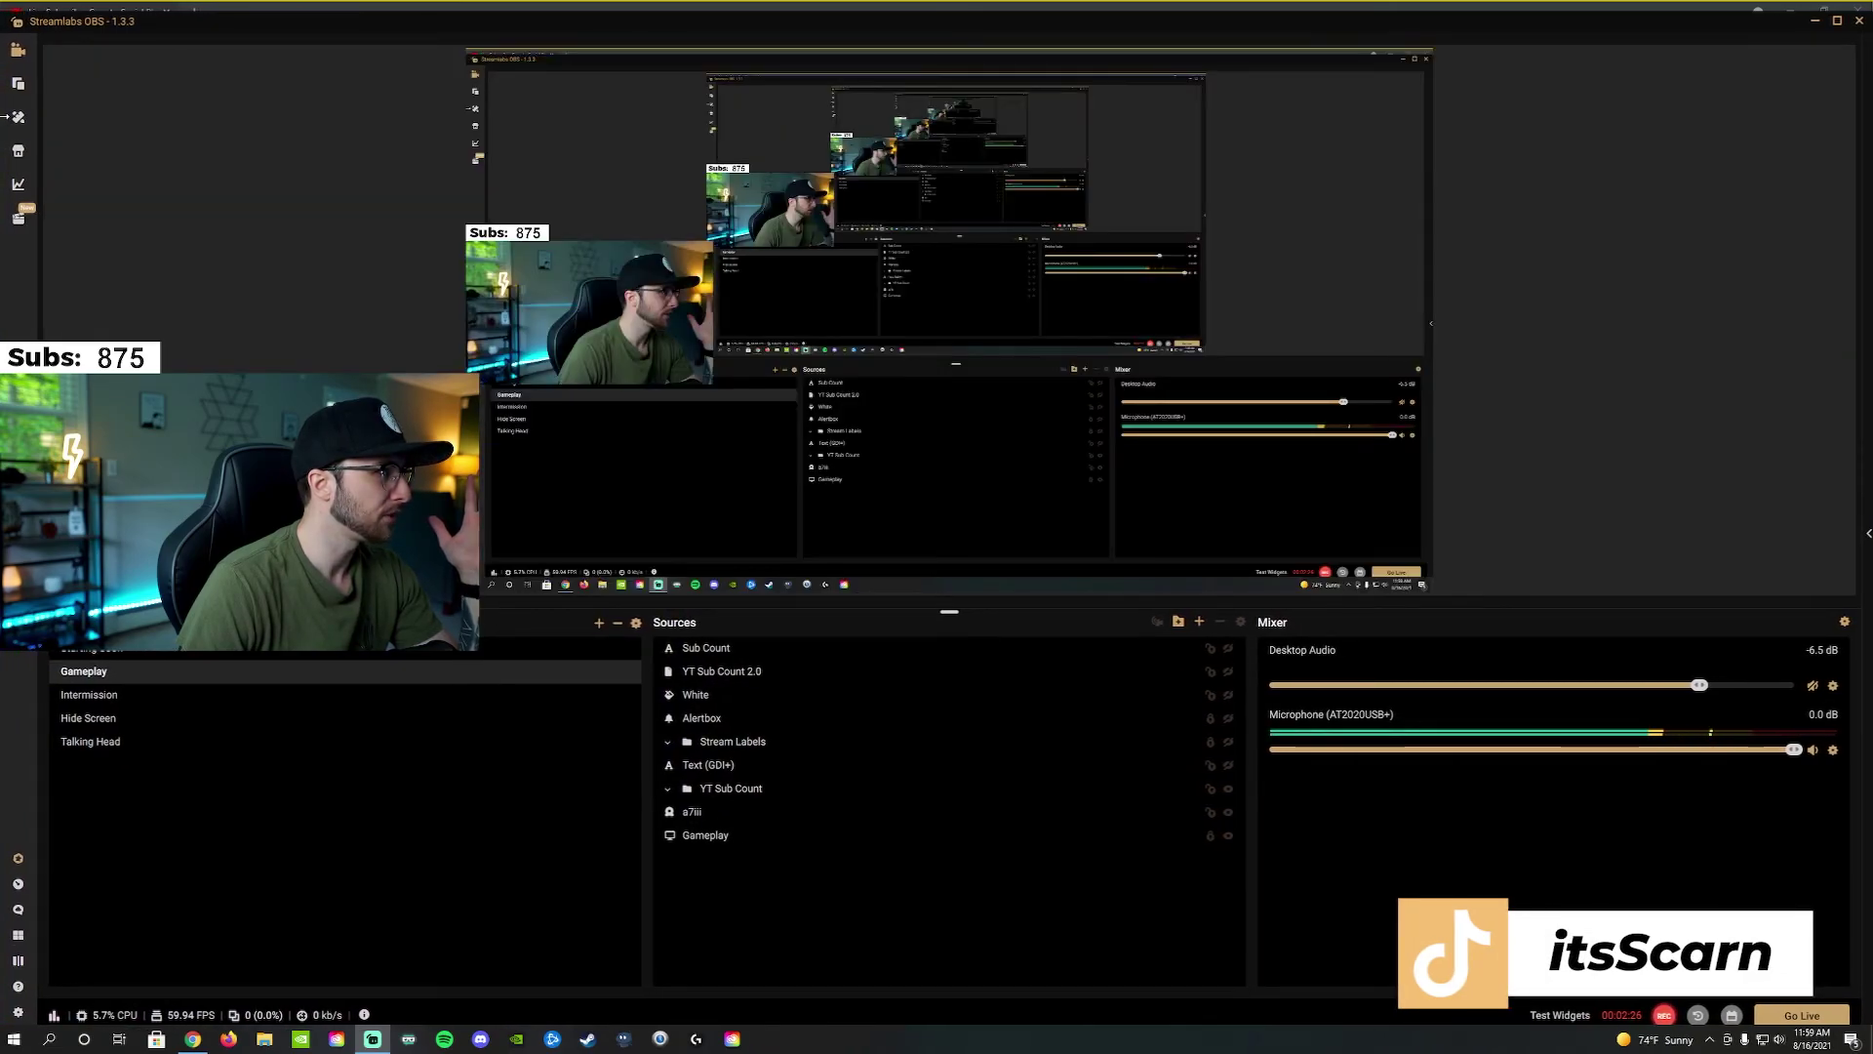
{"action": "mouse_move", "coordinate": [4, 117]}
{"action": "left_mouse_down"}
{"action": "mouse_move", "coordinate": [1037, 166]}
{"action": "mouse_move", "coordinate": [2, 154]}
{"action": "left_mouse_up"}
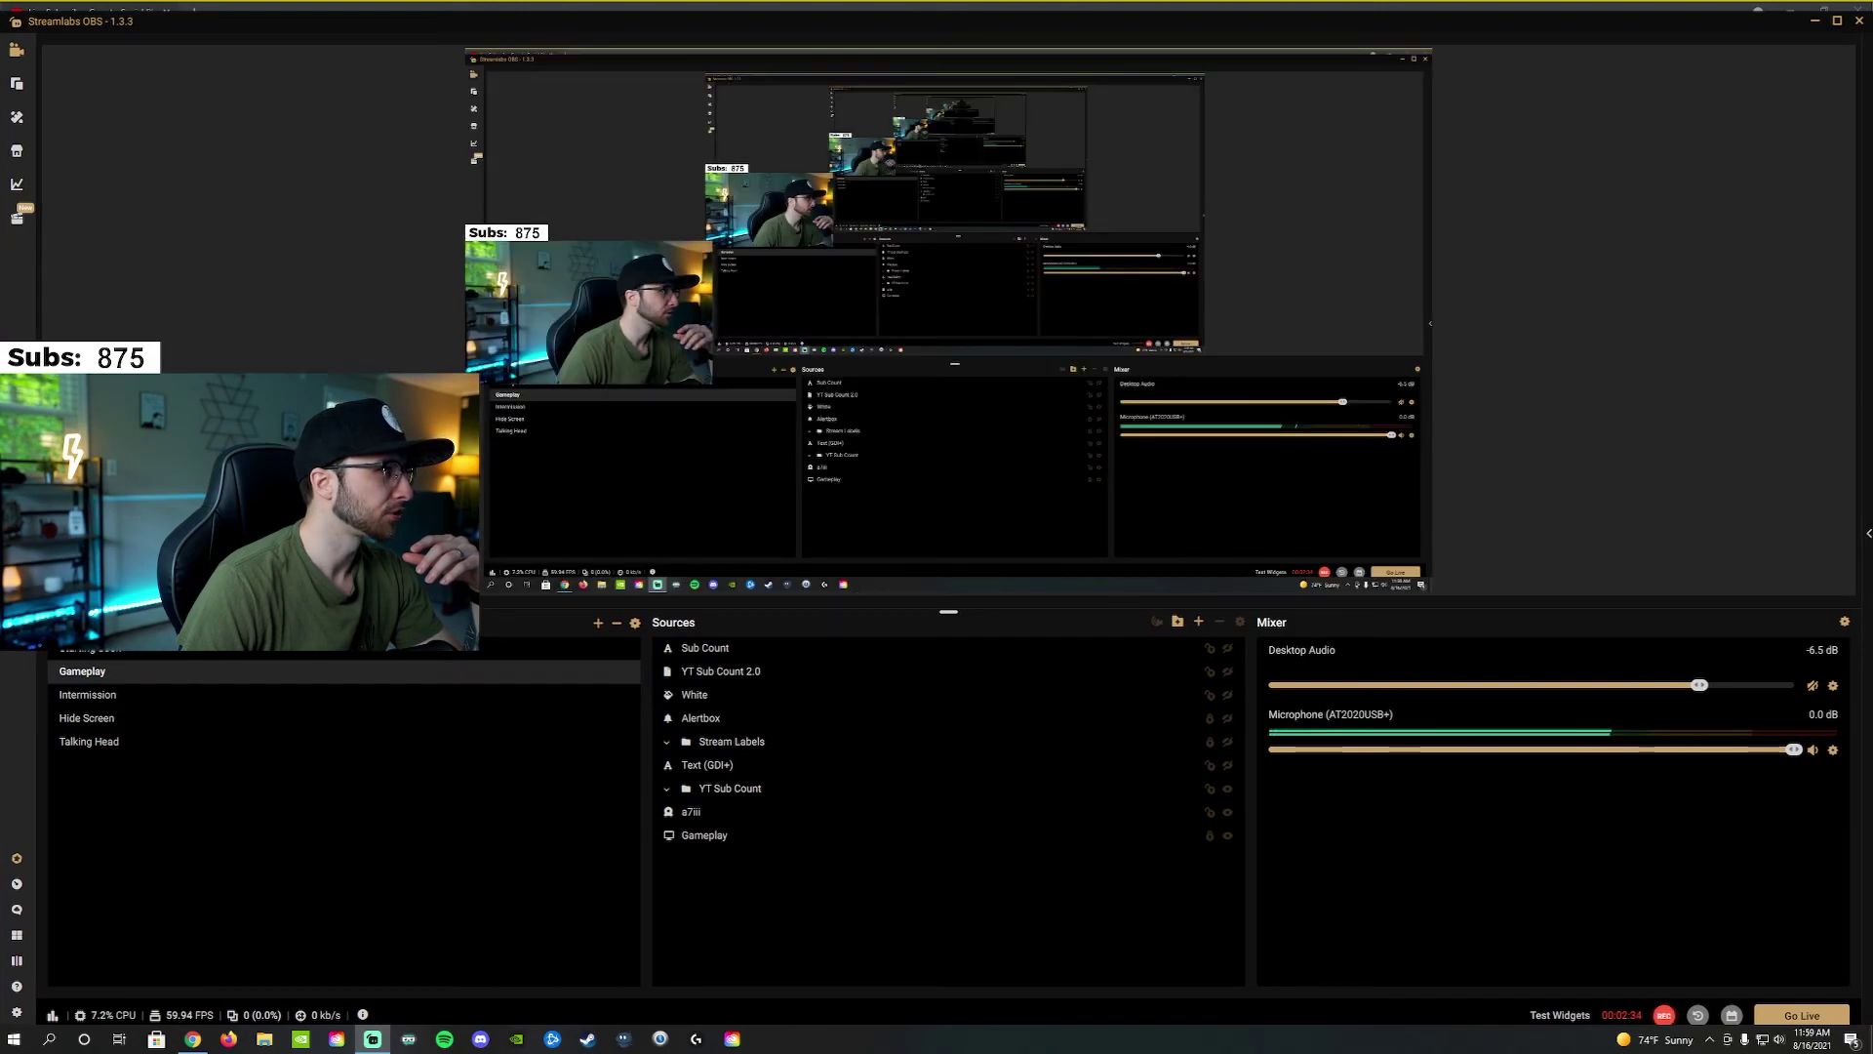
{"action": "left_click_drag", "start_coordinate": [196, 14], "coordinate": [194, 7]}
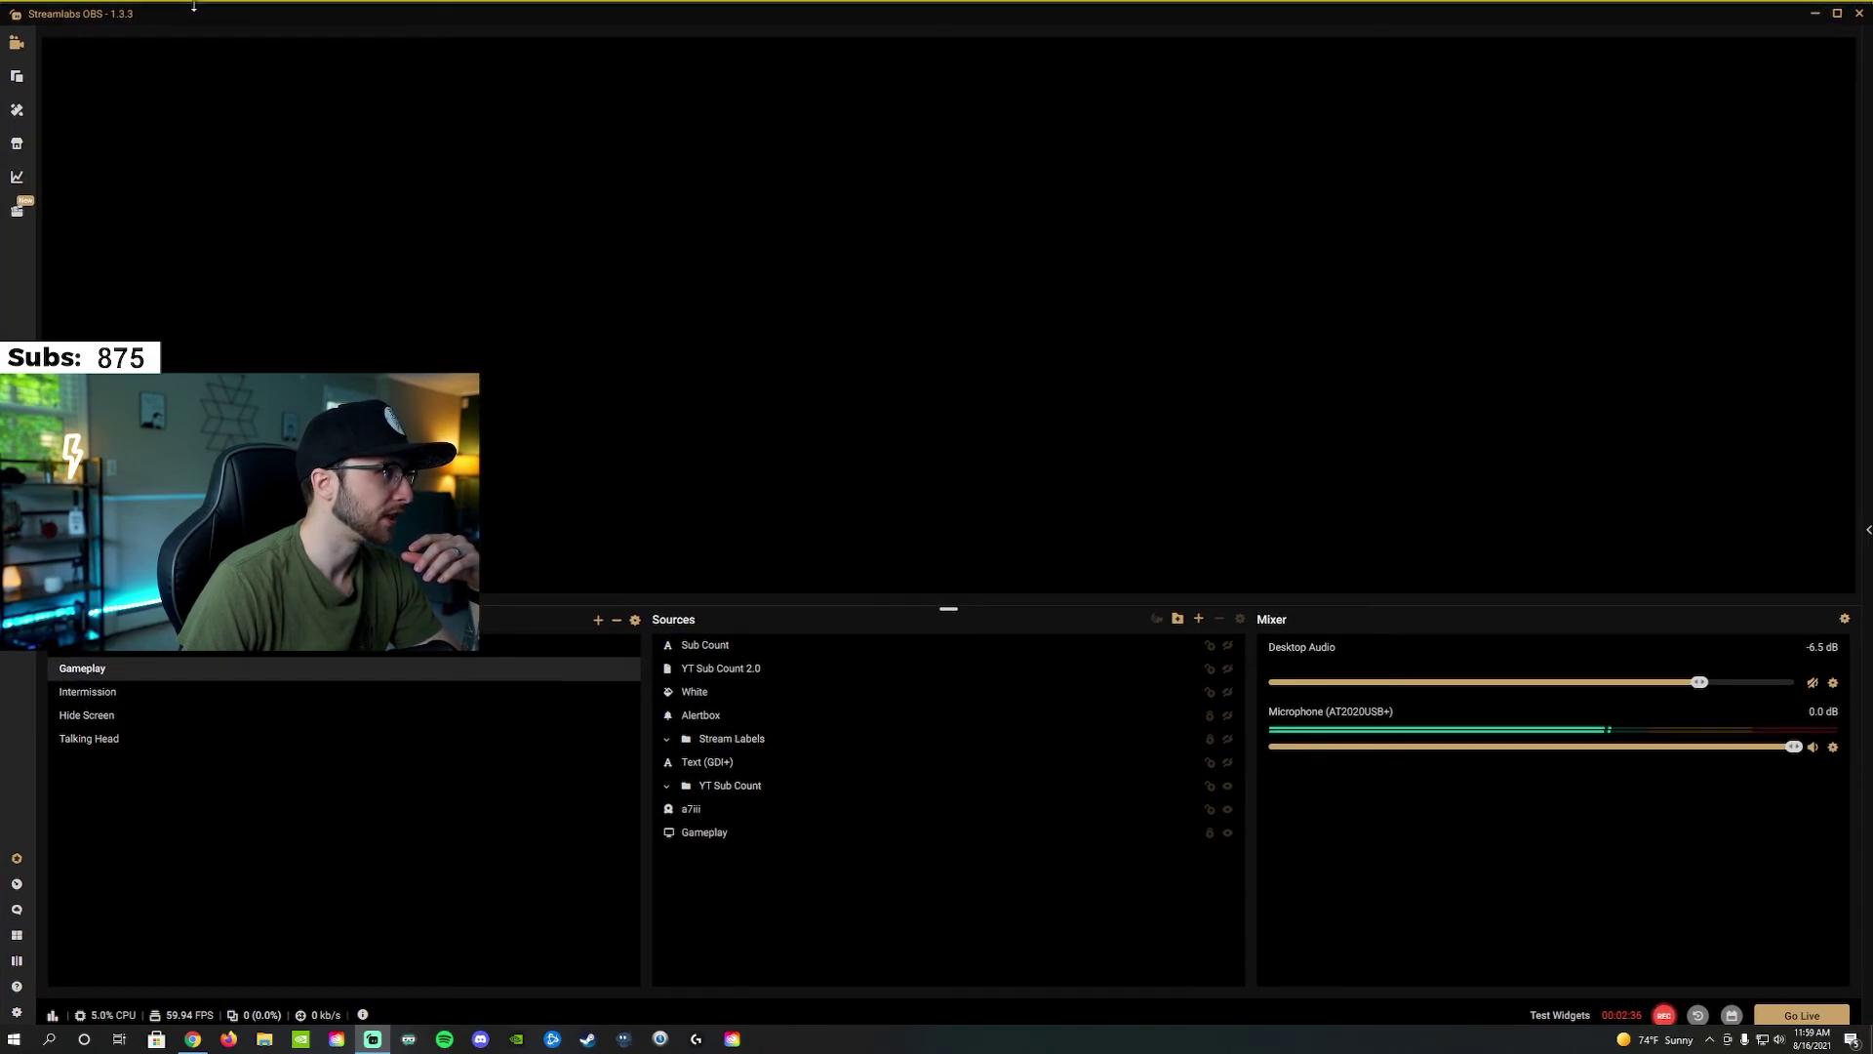